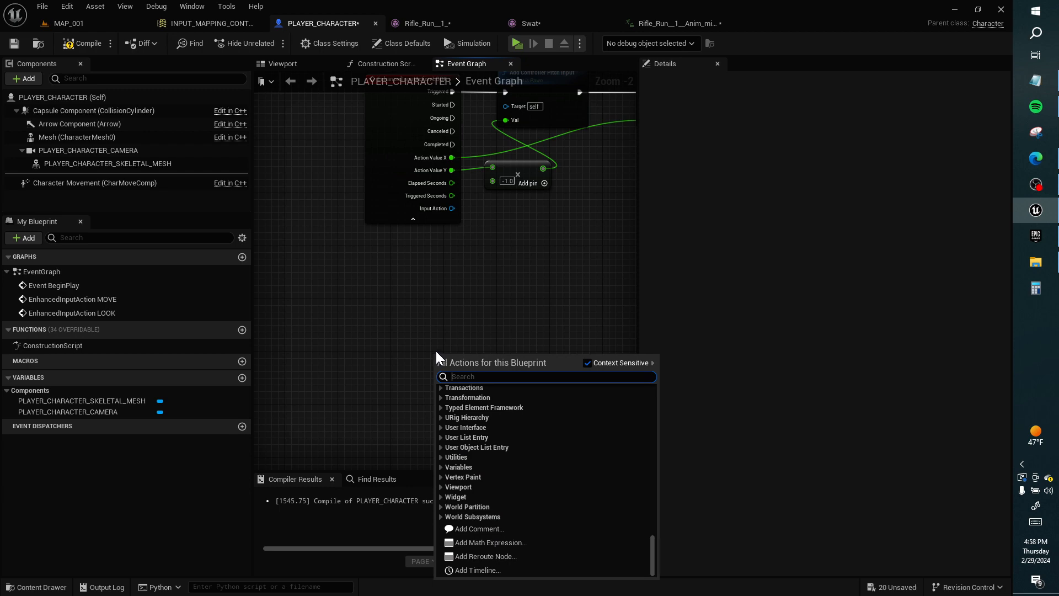
# Step: Add the EnhancedInputAction JUMP event below the LOOK nodes in the Event Graph and expand it to show all its pins
pyautogui.write('JUMP E VENT')
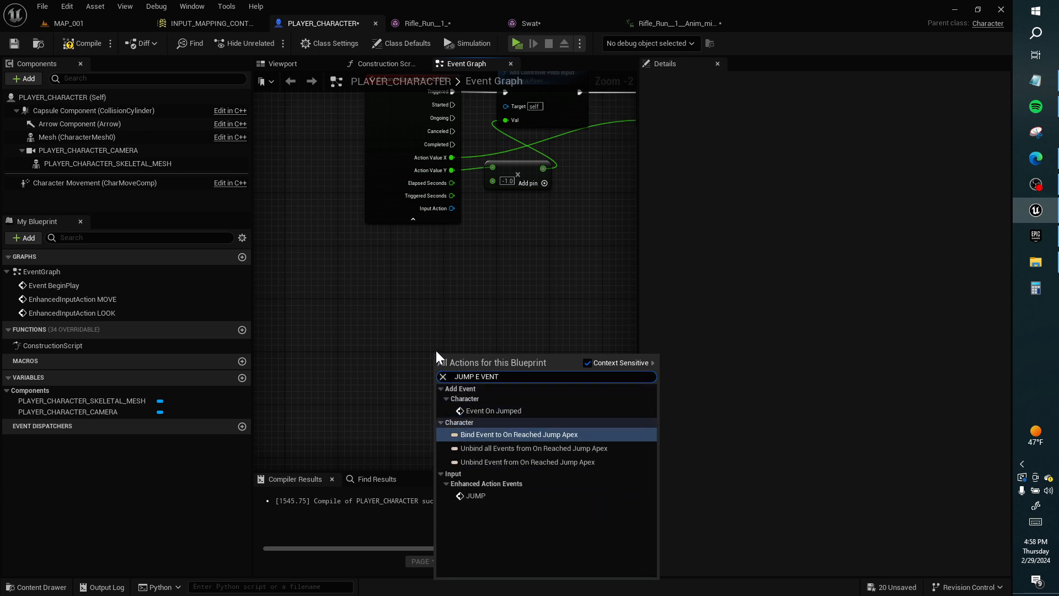
pyautogui.press('Down')
pyautogui.press('Down')
pyautogui.press('Down')
pyautogui.press('Down')
pyautogui.press('Down')
pyautogui.press('Return')
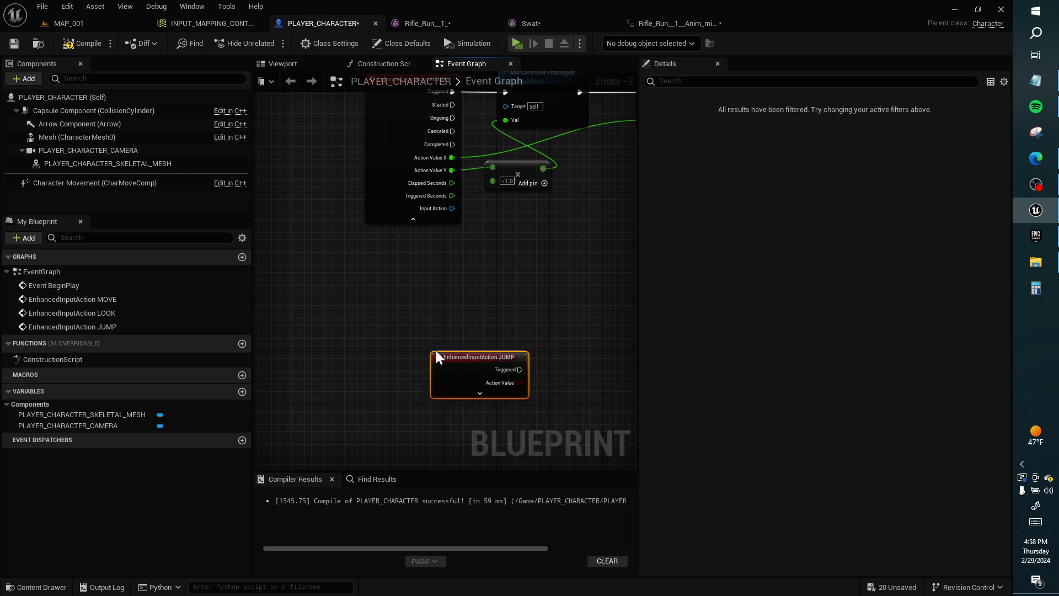
pyautogui.click(477, 392)
# Step: Connect a Jump node to the JUMP event's Triggered pin and Stop Jumping to its Completed pin, and compile
pyautogui.moveTo(472, 373); pyautogui.dragTo(531, 310)
pyautogui.write('JUMP')
pyautogui.press('Return')
pyautogui.moveTo(440, 383); pyautogui.dragTo(524, 379)
pyautogui.write('STOP JUMP')
pyautogui.press('Return')
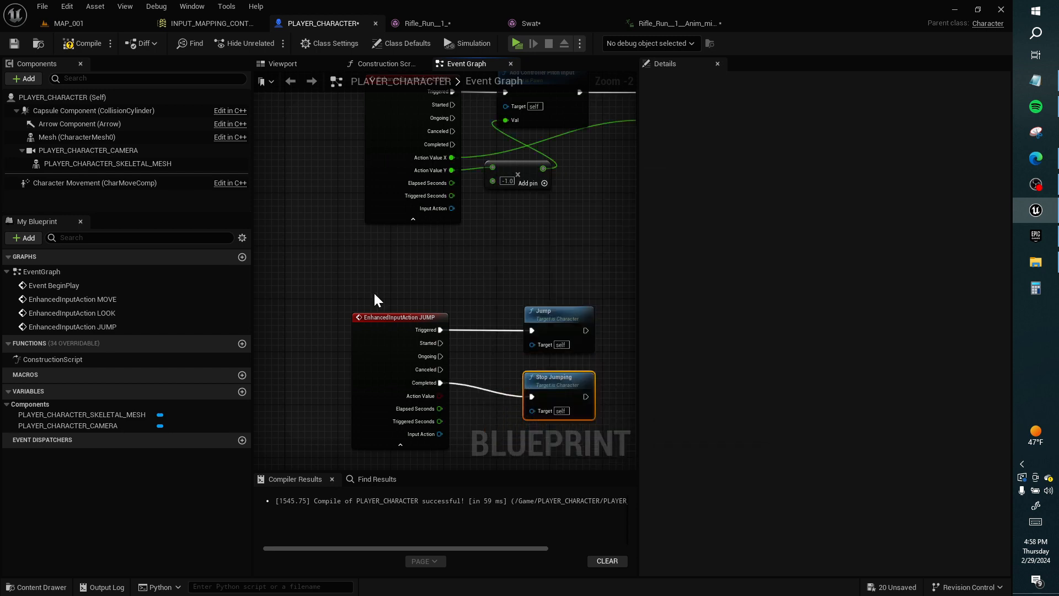
pyautogui.click(95, 47)
# Step: Enable Can Crouch in the Character Movement component's movement capabilities
pyautogui.click(101, 179)
pyautogui.click(864, 82)
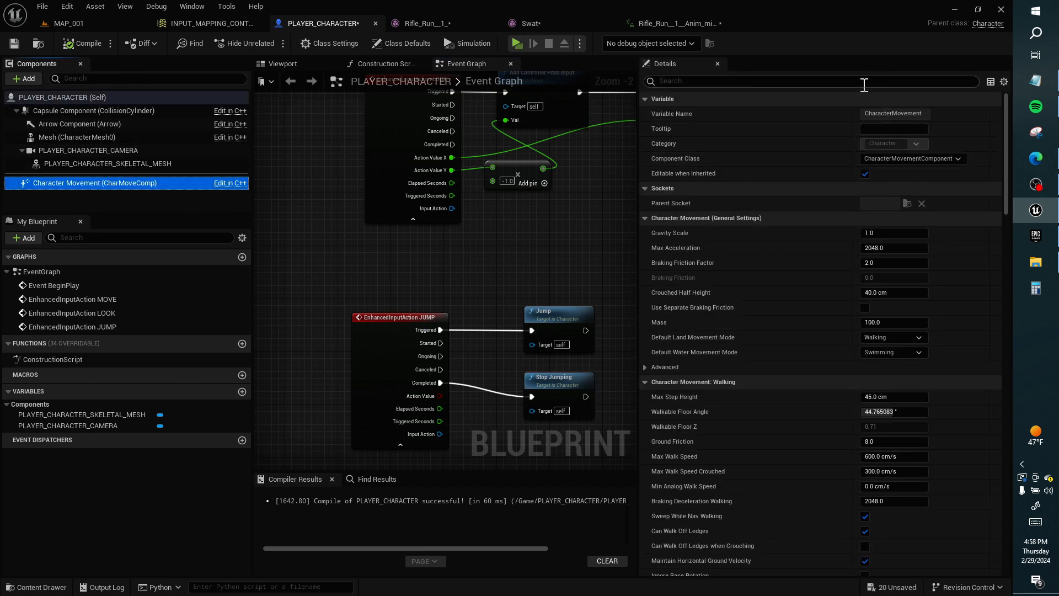
pyautogui.write('CROUCH')
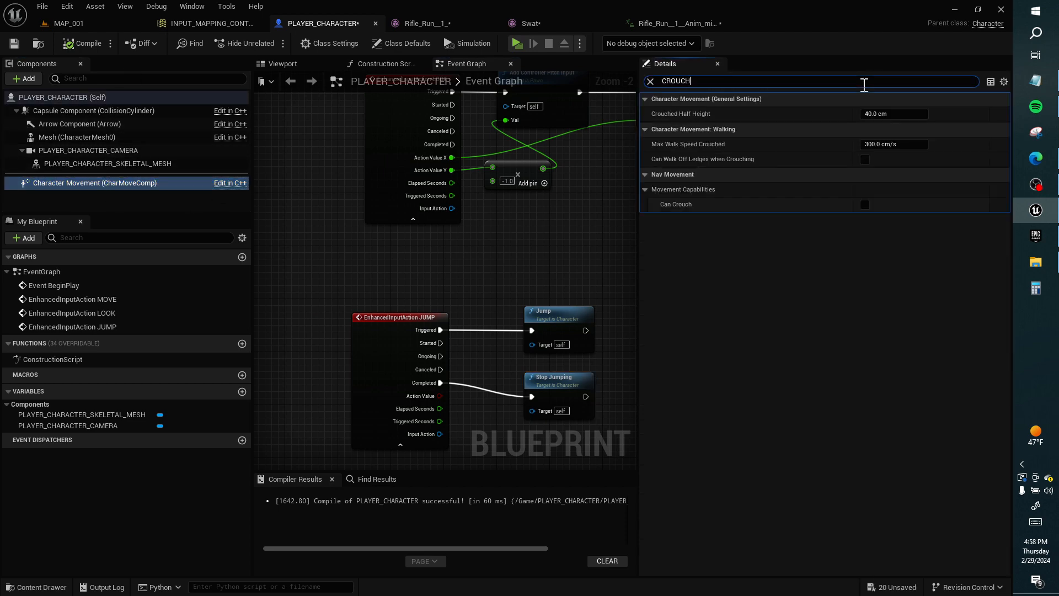
pyautogui.click(865, 205)
# Step: Add the EnhancedInputAction CROUCH event below the JUMP nodes, expand all its pins and position it in free space
pyautogui.moveTo(473, 361); pyautogui.dragTo(511, 163, button='right')
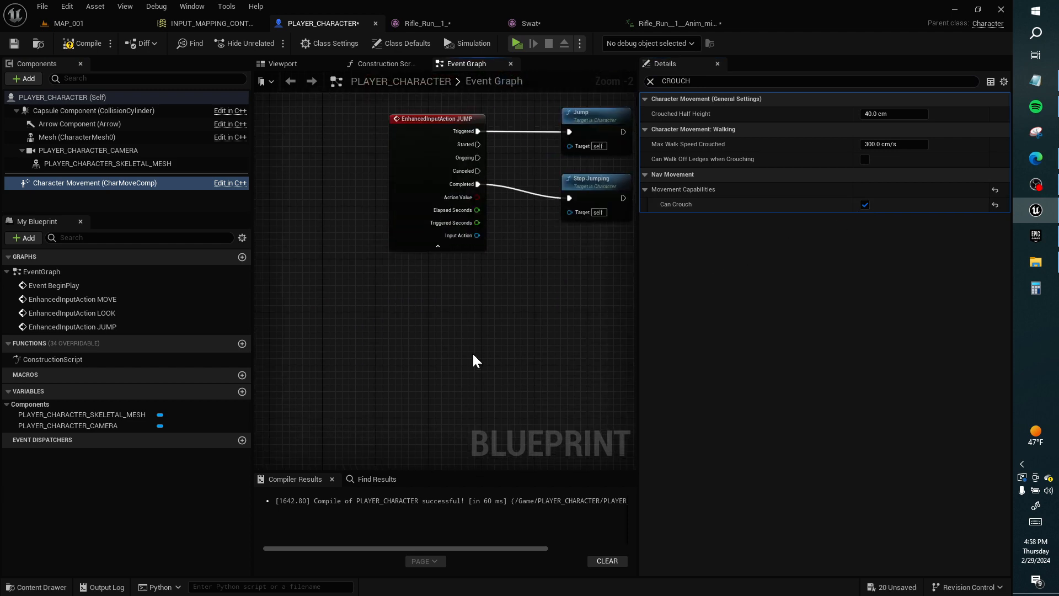
pyautogui.rightClick(473, 362)
pyautogui.write('CROUCH EVENT')
pyautogui.press('Down')
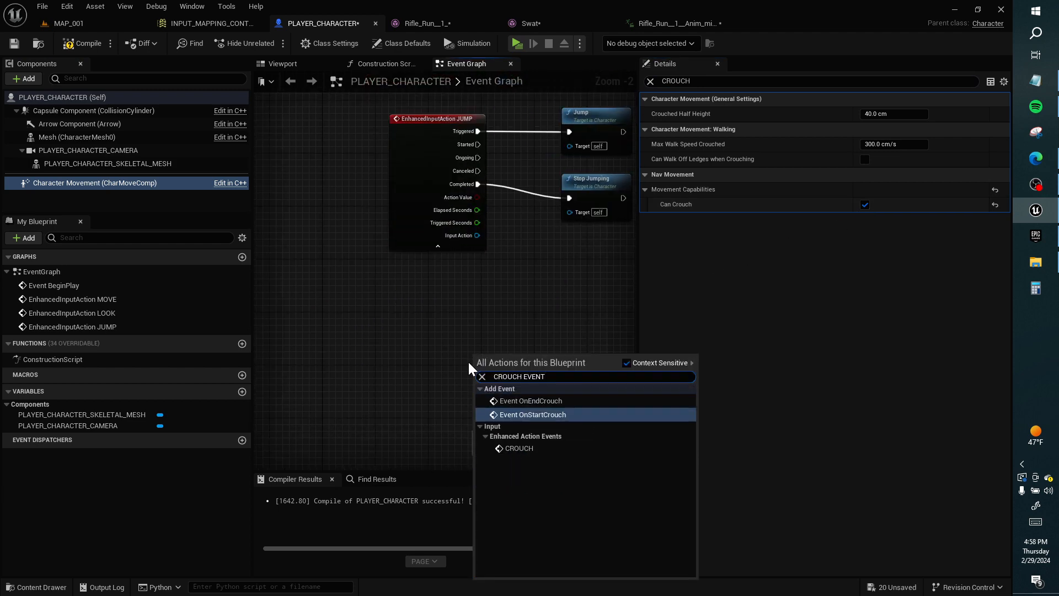
pyautogui.press('Down')
pyautogui.press('Down')
pyautogui.press('Down')
pyautogui.press('Return')
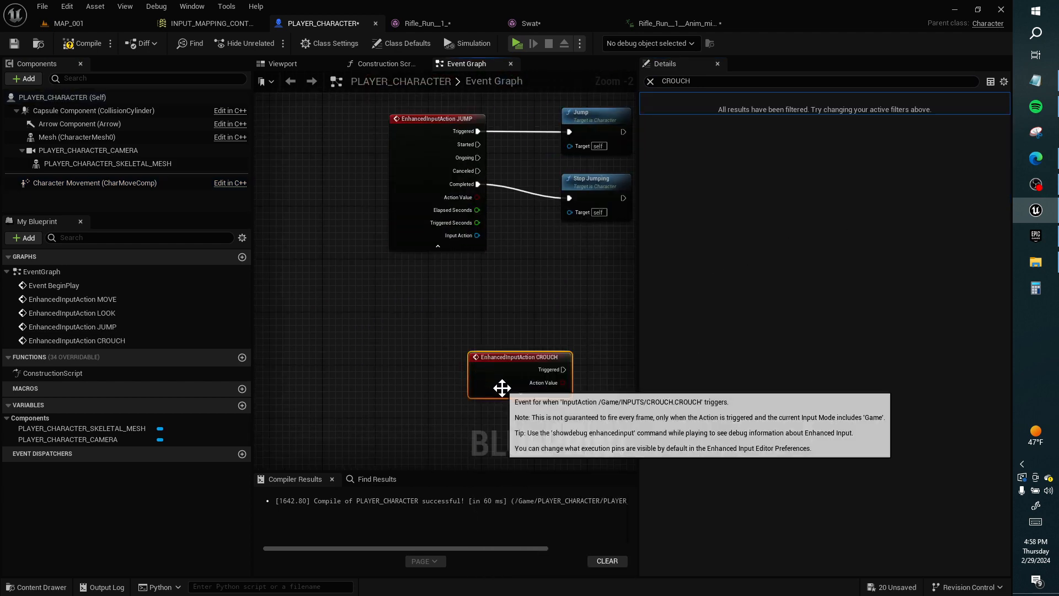
pyautogui.click(521, 393)
pyautogui.moveTo(506, 378); pyautogui.dragTo(415, 353)
# Step: Connect a Crouch node to the CROUCH event's Triggered pin and Un Crouch to its Completed pin, aligning both beside the event
pyautogui.moveTo(466, 344); pyautogui.dragTo(416, 260, button='right')
pyautogui.moveTo(421, 259); pyautogui.dragTo(456, 257)
pyautogui.write('CROUCH')
pyautogui.press('Return')
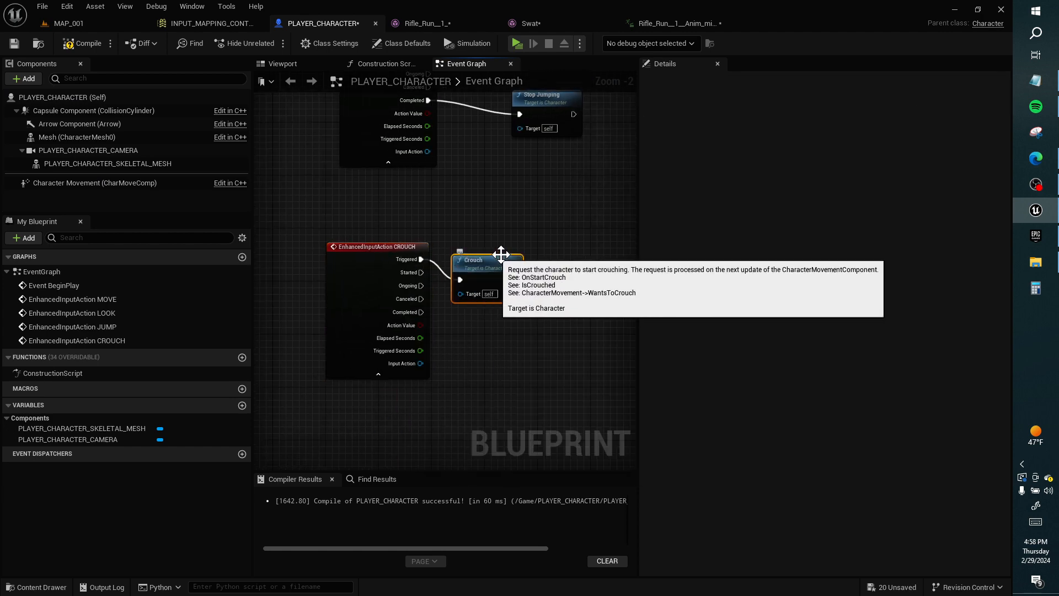
pyautogui.moveTo(467, 340); pyautogui.dragTo(467, 339)
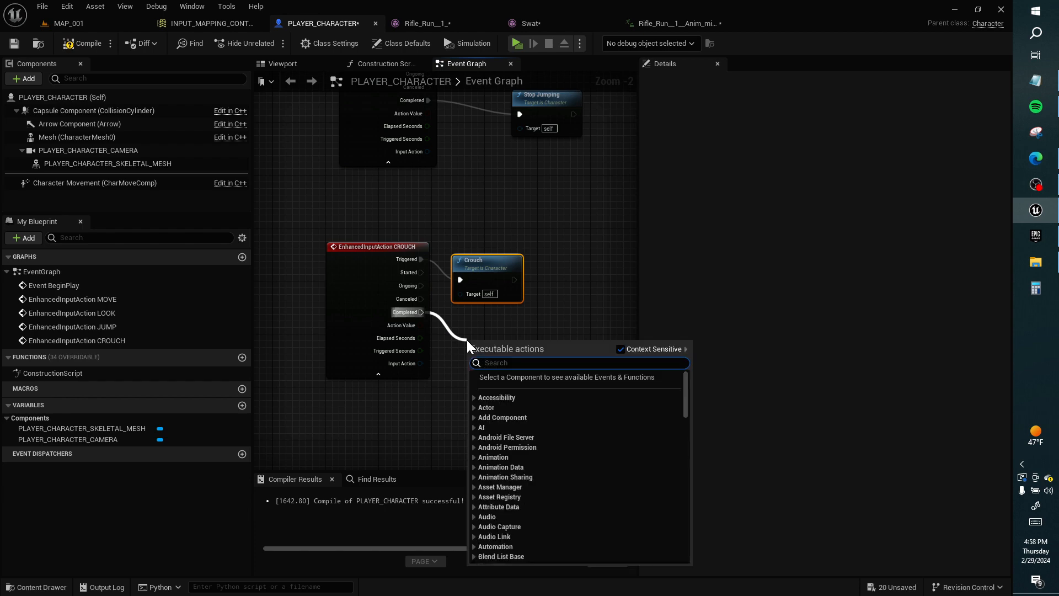
pyautogui.write('UNCROUCH')
pyautogui.press('Return')
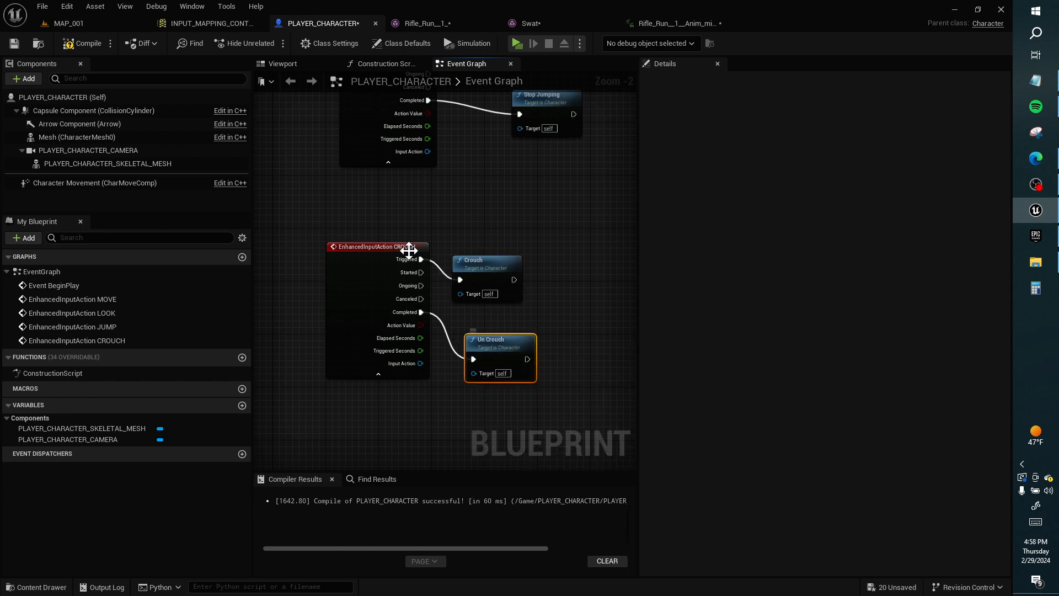
pyautogui.moveTo(475, 263); pyautogui.dragTo(502, 243)
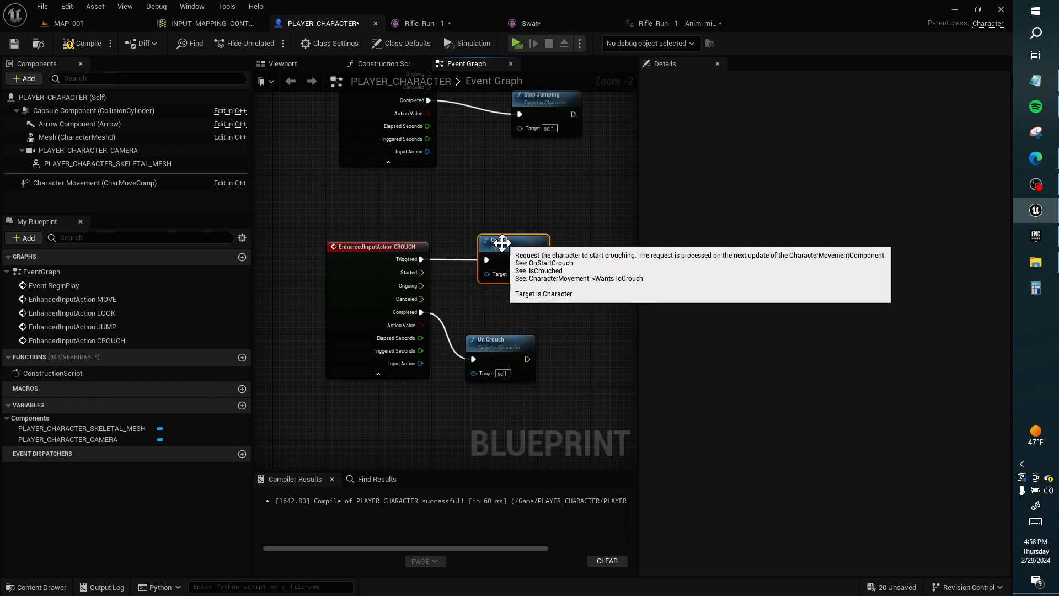
pyautogui.moveTo(501, 350); pyautogui.dragTo(509, 329)
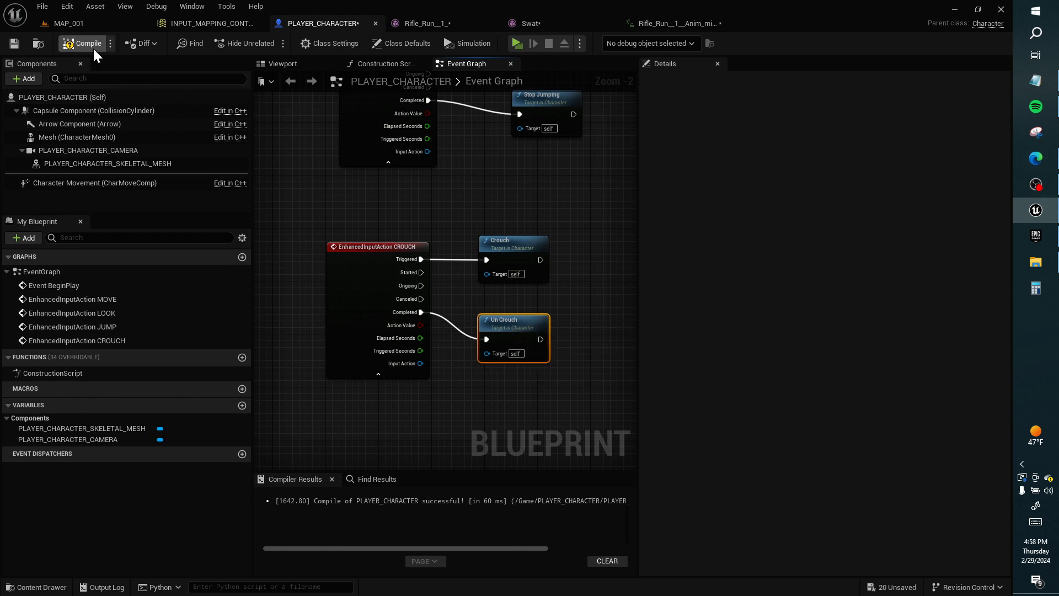
# Step: Playtest MAP_001 by moving the character forward and backward, and close the preview
pyautogui.click(98, 24)
pyautogui.click(265, 43)
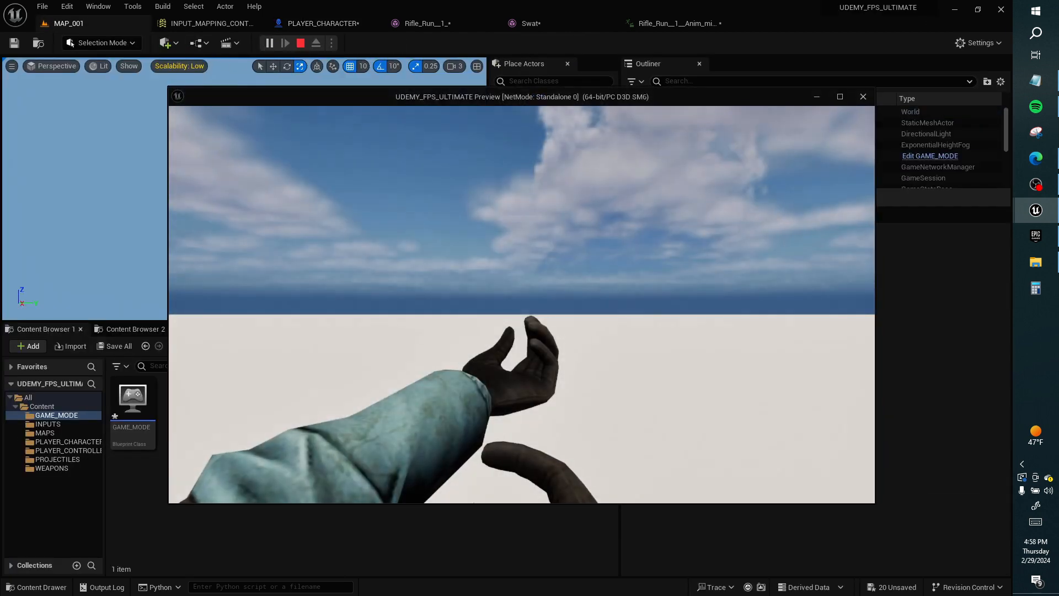
pyautogui.press('s')
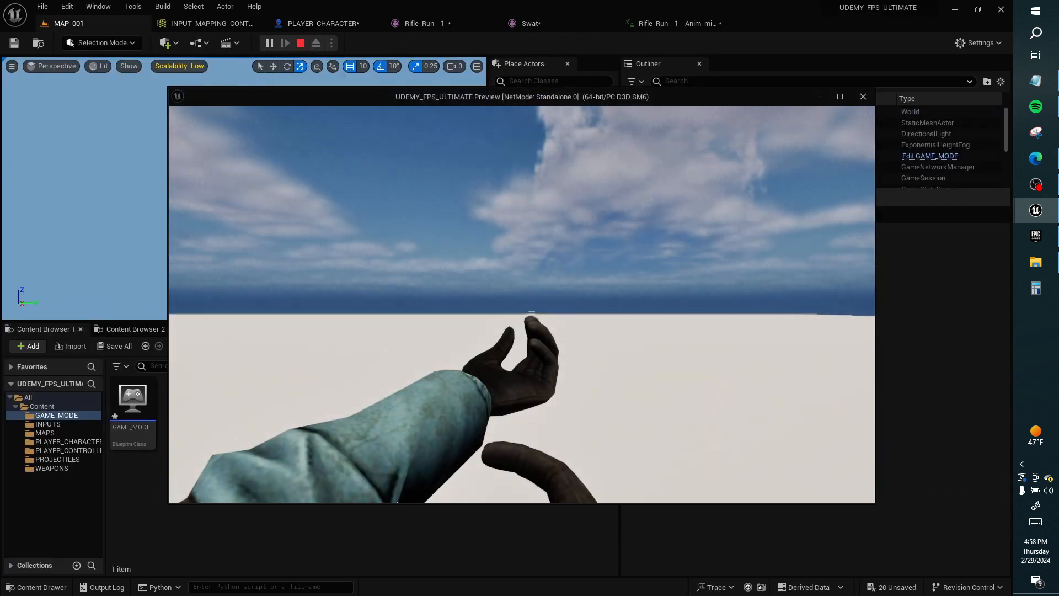
pyautogui.press('w')
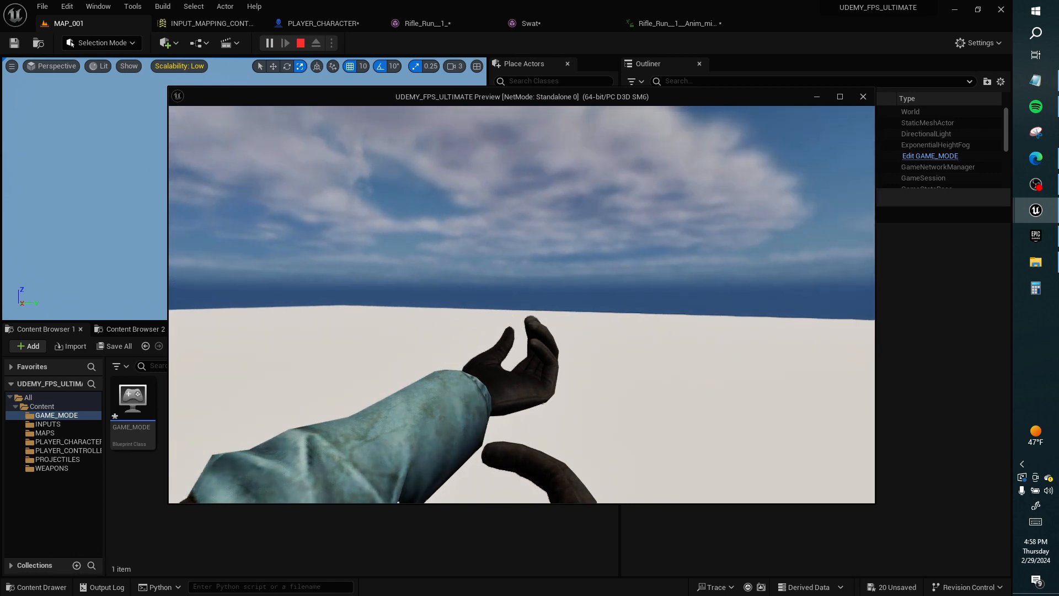
pyautogui.press('s')
pyautogui.press('w')
pyautogui.press('s')
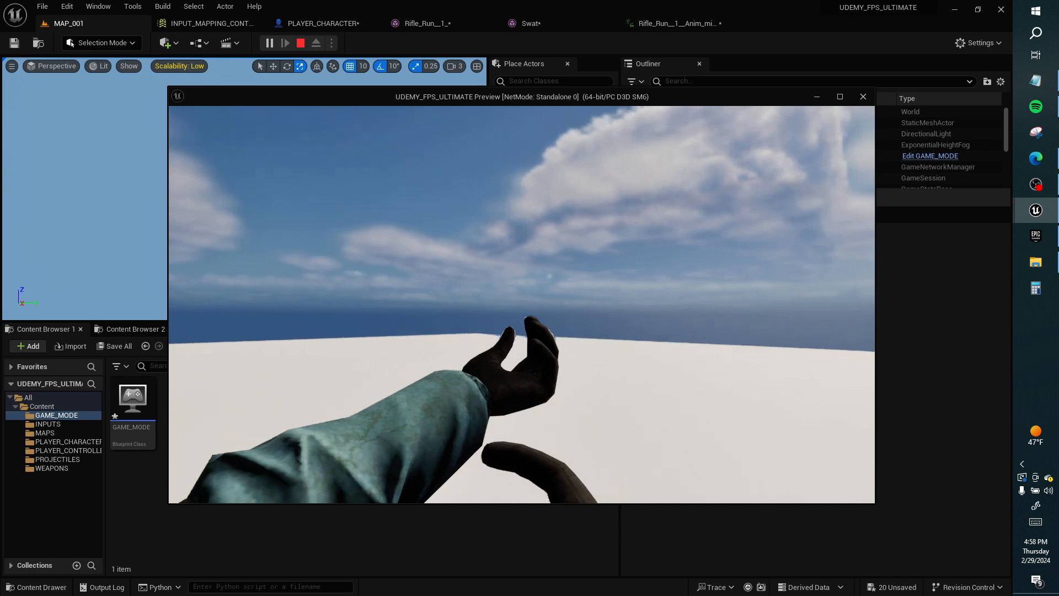
pyautogui.hotkey('alt', 'Tab')
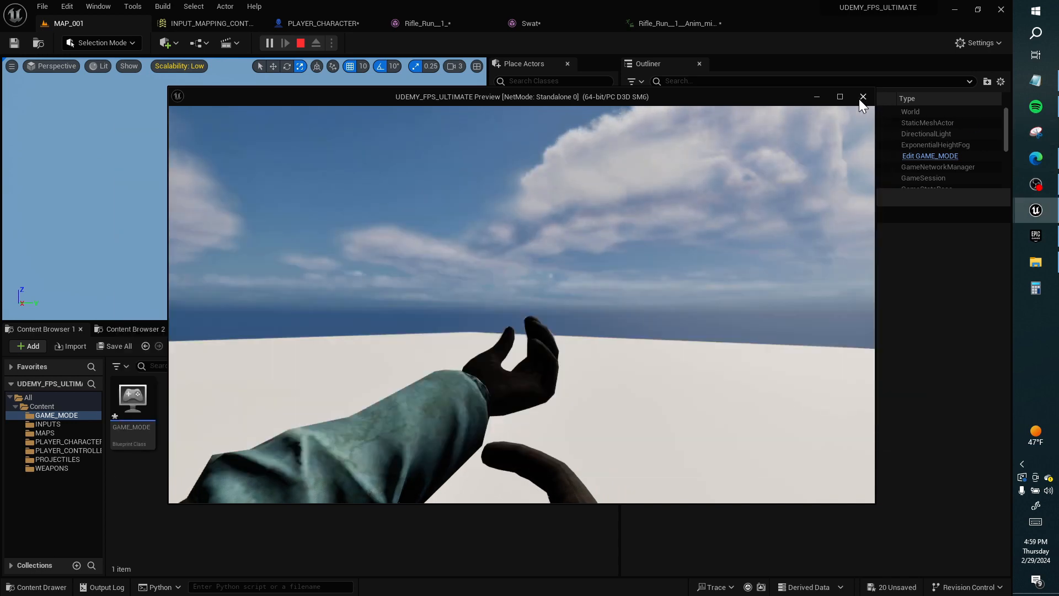
pyautogui.click(863, 98)
# Step: Add the EnhancedInputAction SPRINT event below the CROUCH nodes in the PLAYER_CHARACTER Event Graph, with all its pins expanded
pyautogui.click(316, 18)
pyautogui.moveTo(417, 353); pyautogui.dragTo(426, 283, button='right')
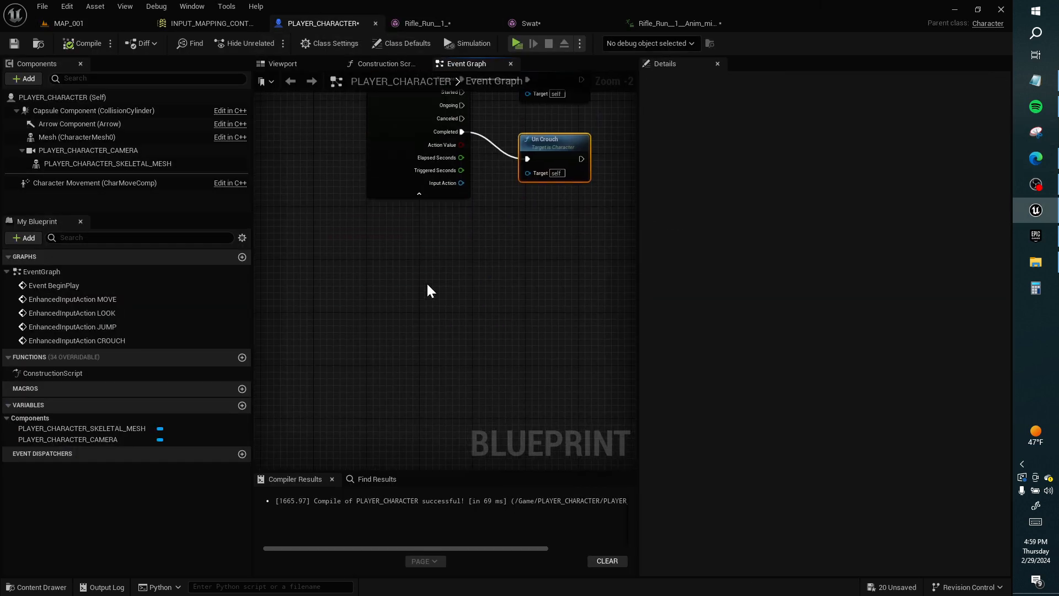
pyautogui.rightClick(423, 290)
pyautogui.write('sprint')
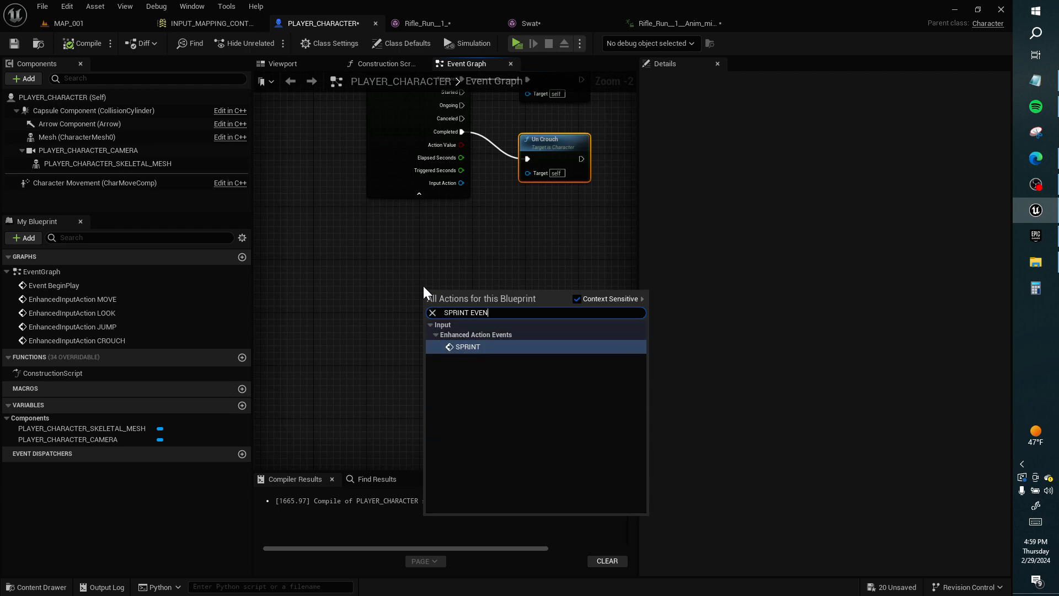
pyautogui.press('Return')
pyautogui.click(471, 327)
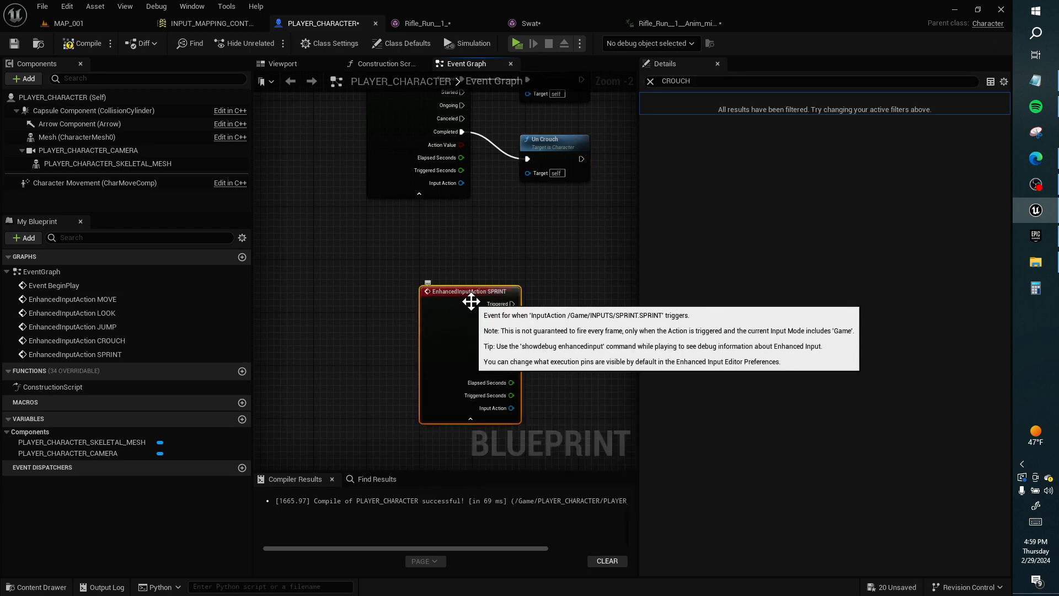
pyautogui.moveTo(469, 300); pyautogui.dragTo(429, 287)
# Step: Add a Character Movement reference to the graph and connect a Set Max Walk Speed node to it
pyautogui.moveTo(145, 183); pyautogui.dragTo(379, 226)
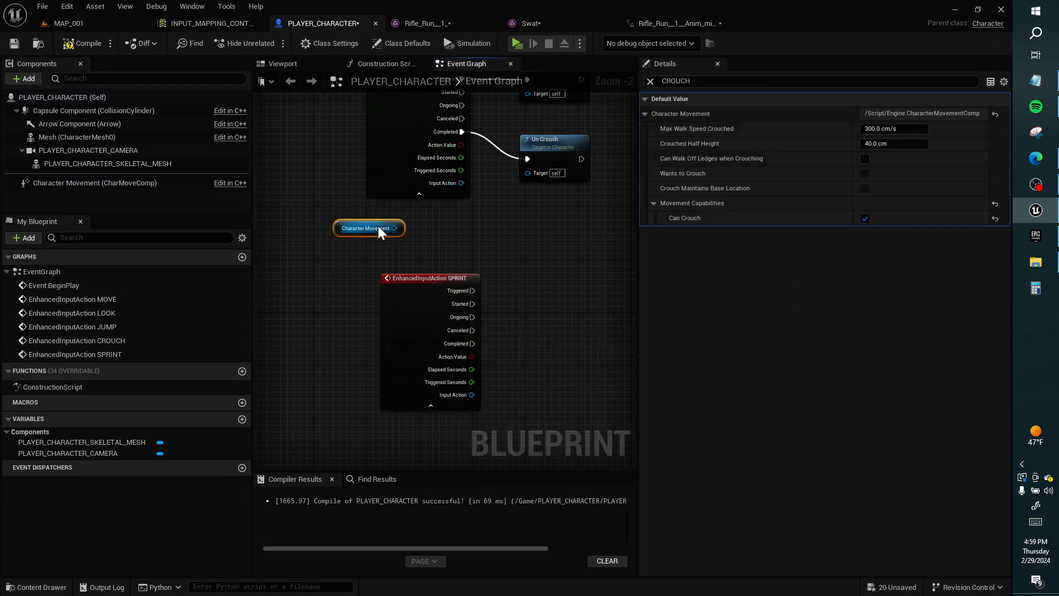
pyautogui.moveTo(444, 237); pyautogui.dragTo(465, 235)
pyautogui.write('SET ')
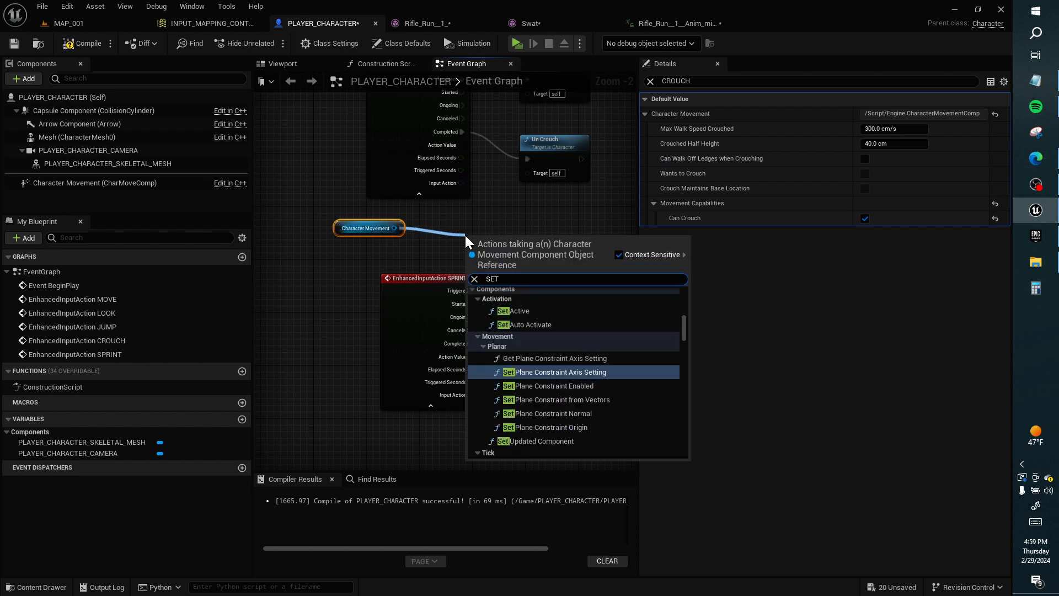
pyautogui.write('MAX WALK SPEED')
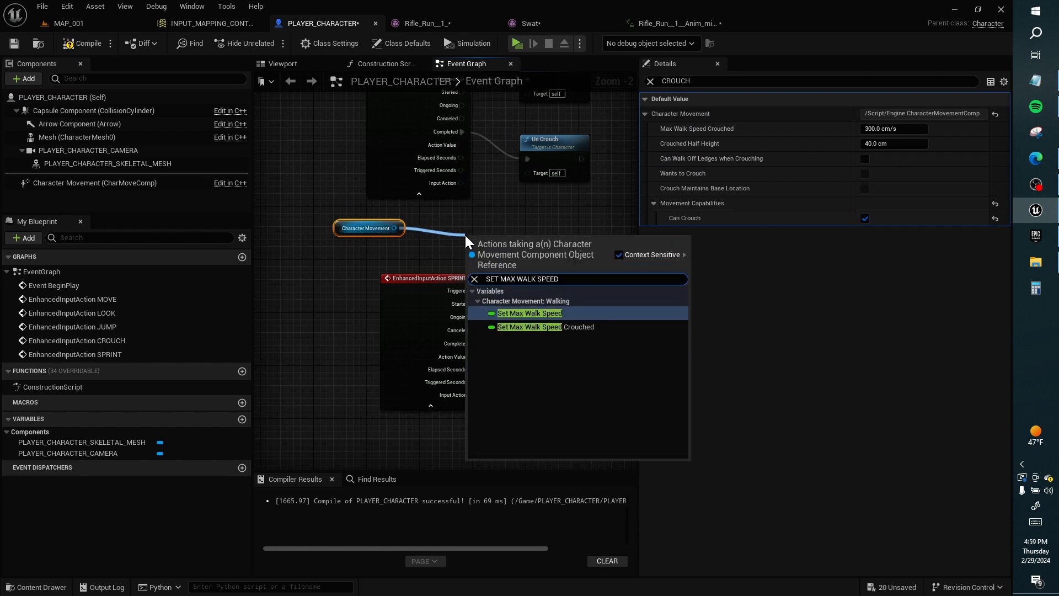
pyautogui.press('Return')
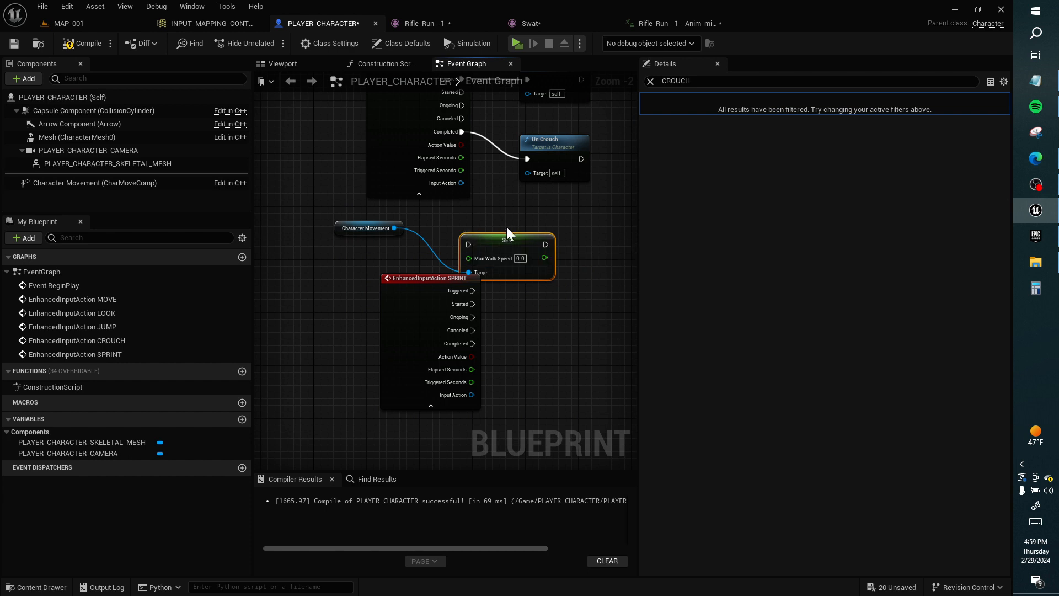
# Step: Place the Set Max Walk Speed and Character Movement nodes beside the SPRINT event and connect the setter to its Triggered pin
pyautogui.moveTo(526, 234); pyautogui.dragTo(540, 227)
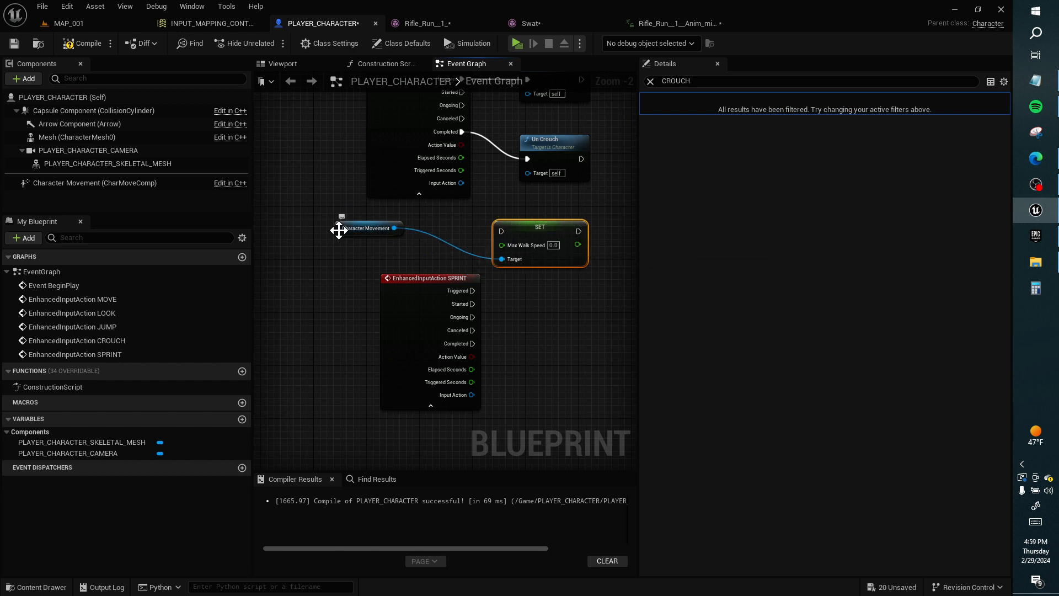
pyautogui.moveTo(339, 231); pyautogui.dragTo(491, 277)
pyautogui.moveTo(485, 220); pyautogui.dragTo(536, 281)
pyautogui.moveTo(534, 227); pyautogui.dragTo(535, 290)
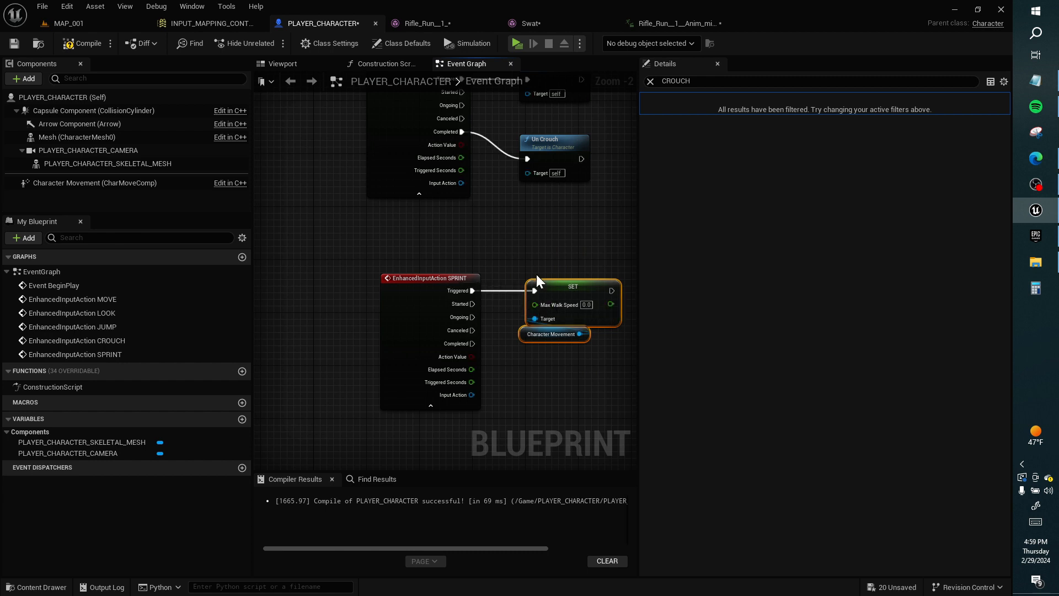
# Step: Set the Character Movement component's default Max Walk Speed to 1200 cm/s and the SPRINT event's setter value to 1600
pyautogui.click(140, 183)
pyautogui.click(652, 82)
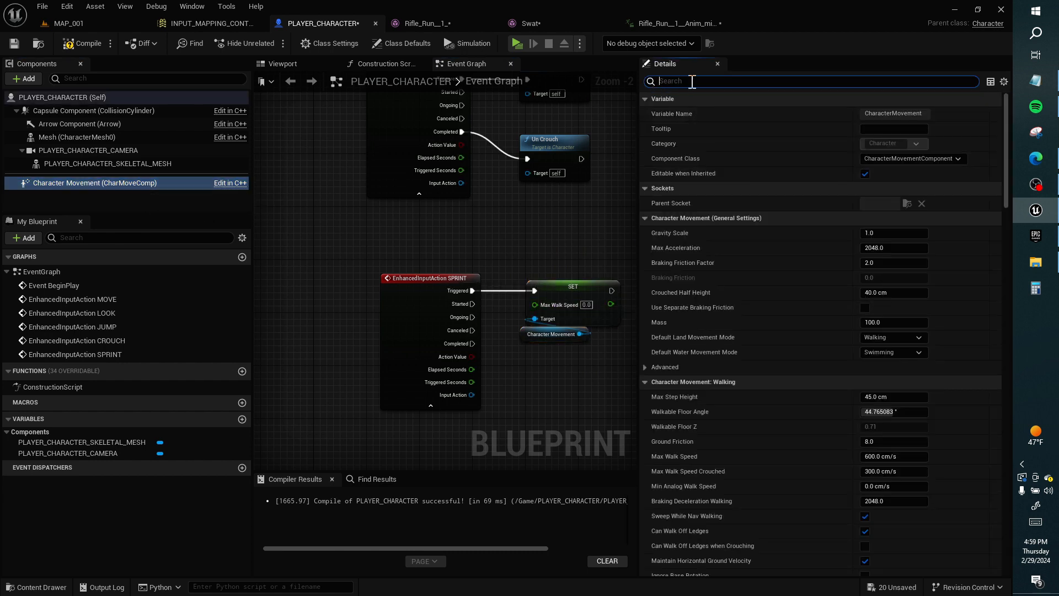
pyautogui.write('MAX WALK SPEED')
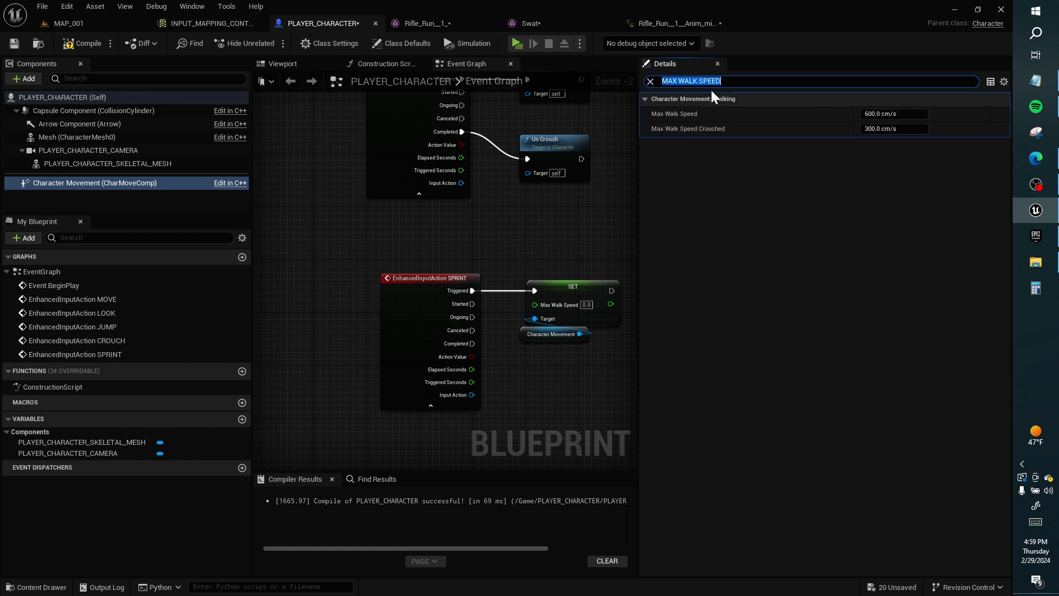
pyautogui.click(882, 114)
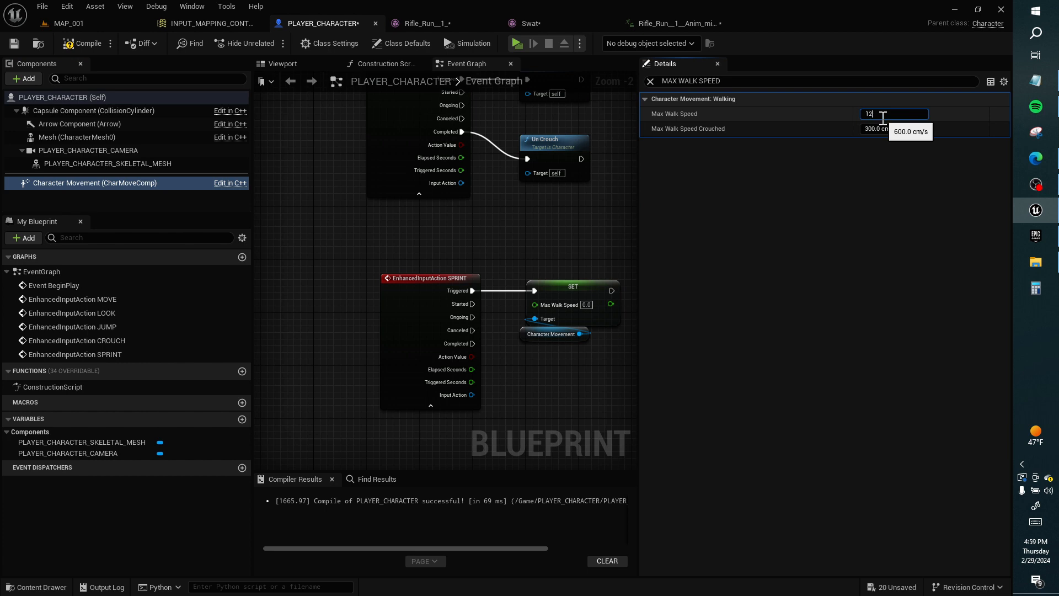
pyautogui.write('1200')
pyautogui.press('Return')
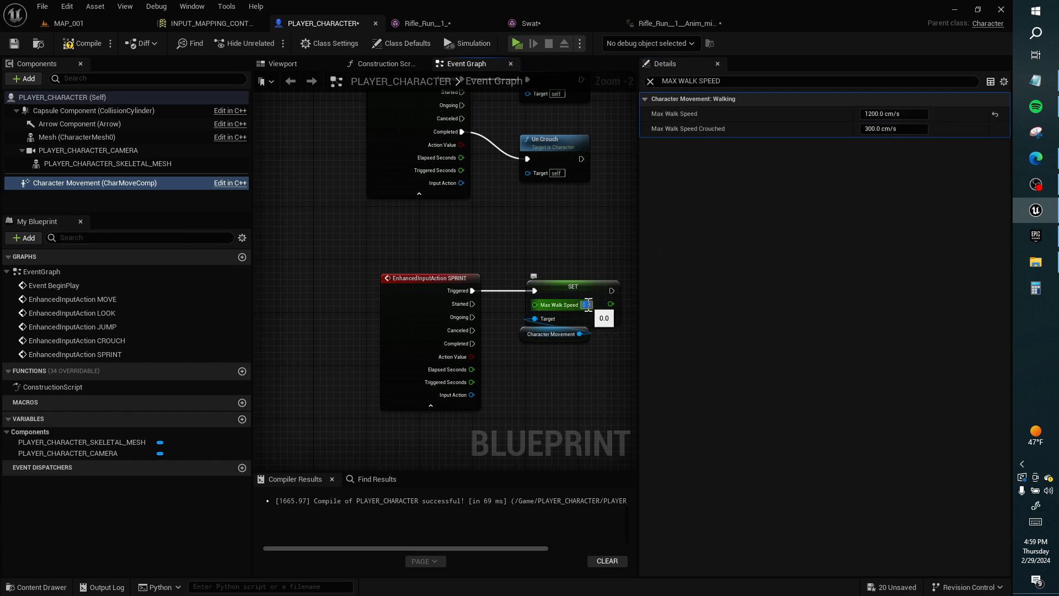
pyautogui.press('Return')
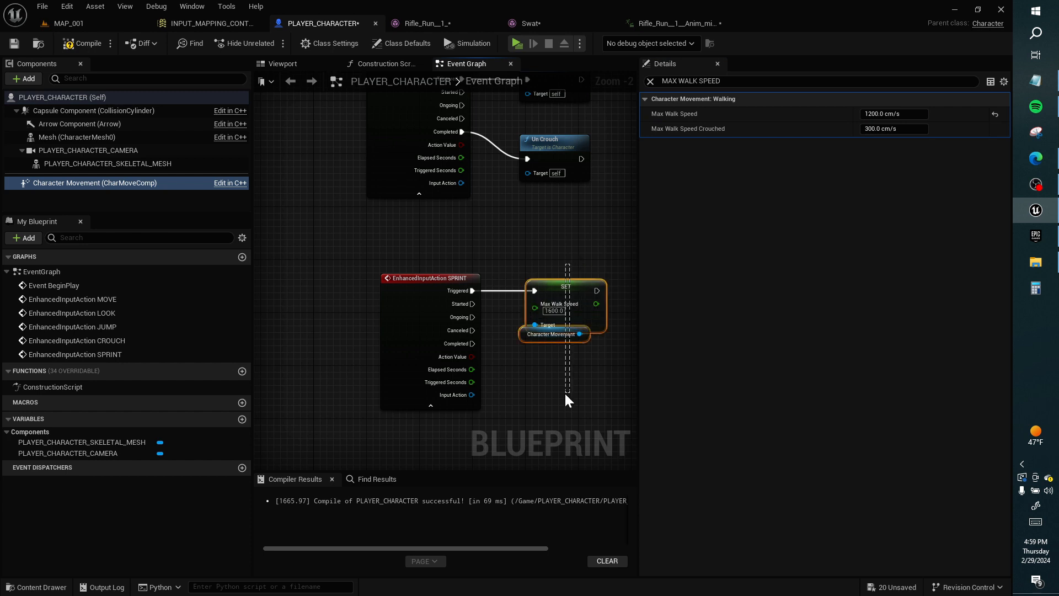
# Step: Duplicate the Max Walk Speed setter and its Character Movement reference, connect the copy to SPRINT's Completed pin, and set it to 1200
pyautogui.moveTo(565, 392); pyautogui.dragTo(562, 389)
pyautogui.hotkey('ctrl', 'c')
pyautogui.hotkey('ctrl', 'v')
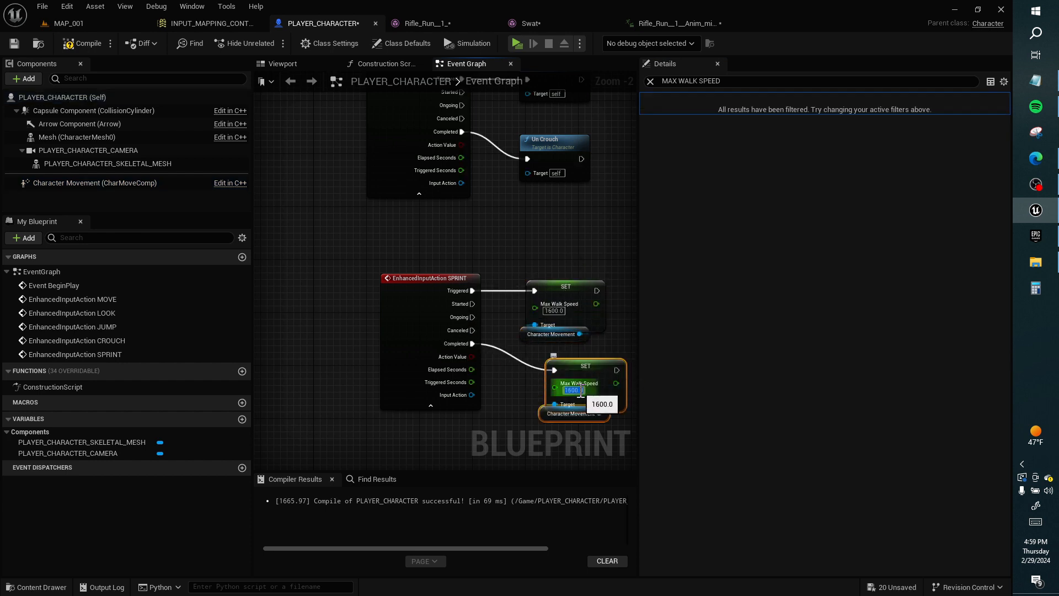
pyautogui.write('1200')
pyautogui.press('Return')
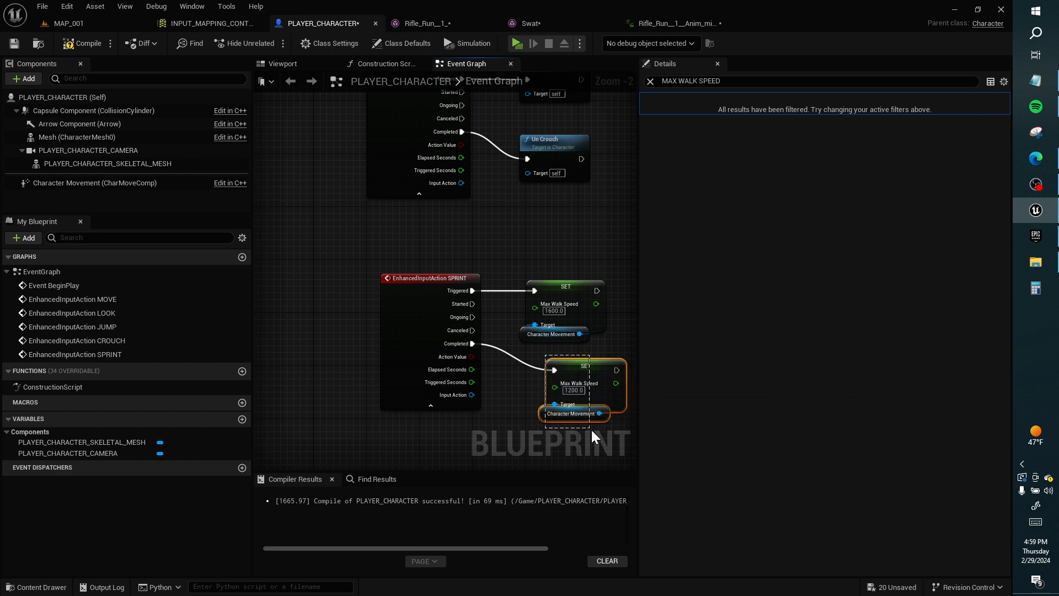
pyautogui.moveTo(591, 428); pyautogui.dragTo(591, 428)
pyautogui.moveTo(584, 366); pyautogui.dragTo(570, 386)
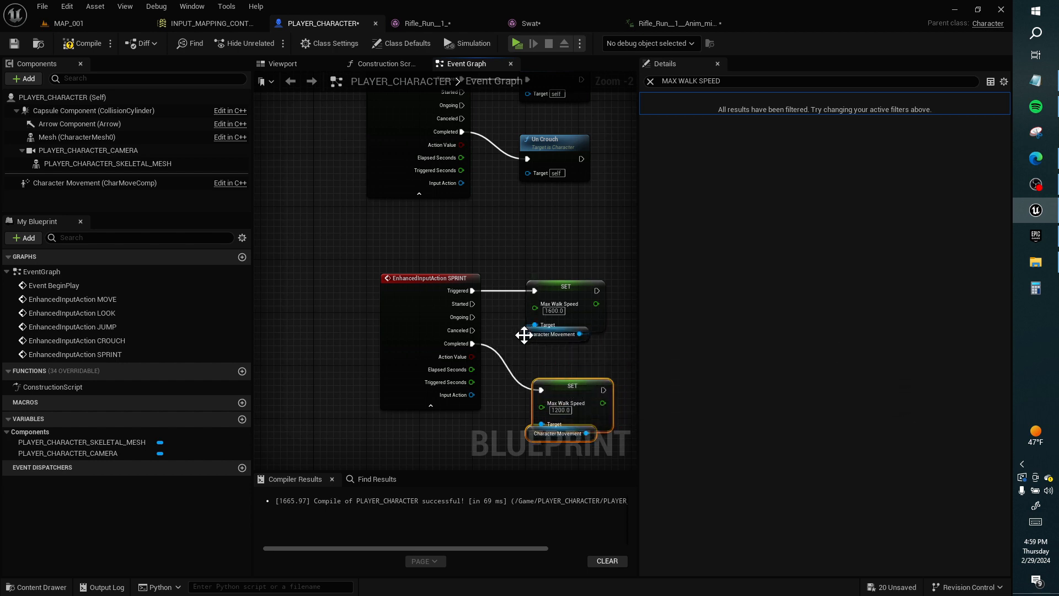
# Step: Move the Character Movement reference just below the 1600 Max Walk Speed setter and compile the PLAYER_CHARACTER blueprint
pyautogui.moveTo(524, 335); pyautogui.dragTo(531, 341)
pyautogui.click(526, 257)
pyautogui.moveTo(526, 257); pyautogui.dragTo(507, 325, button='right')
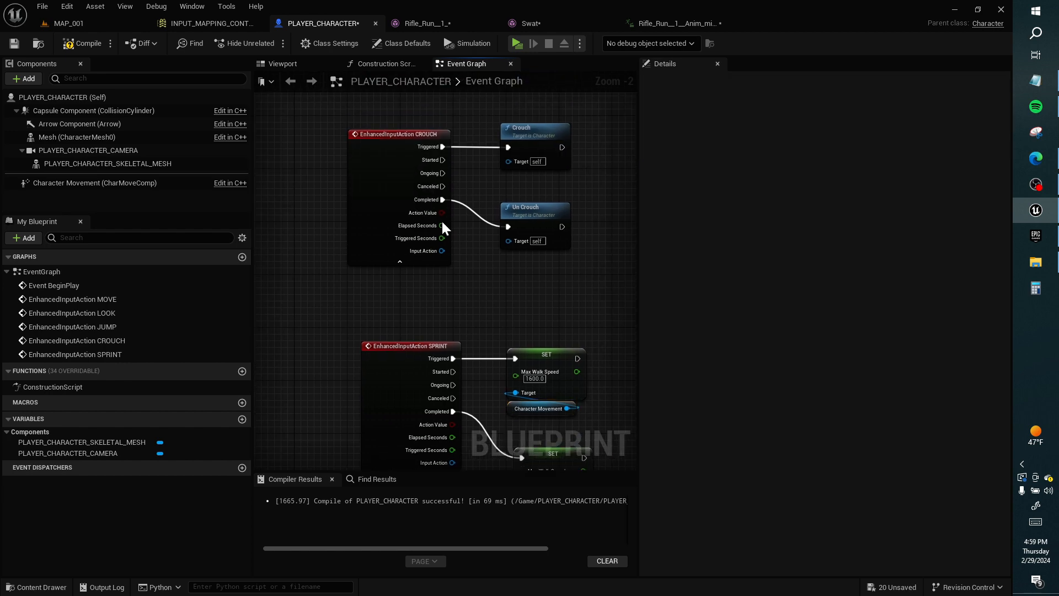
pyautogui.press('F7')
pyautogui.moveTo(562, 176); pyautogui.dragTo(451, 130, button='right')
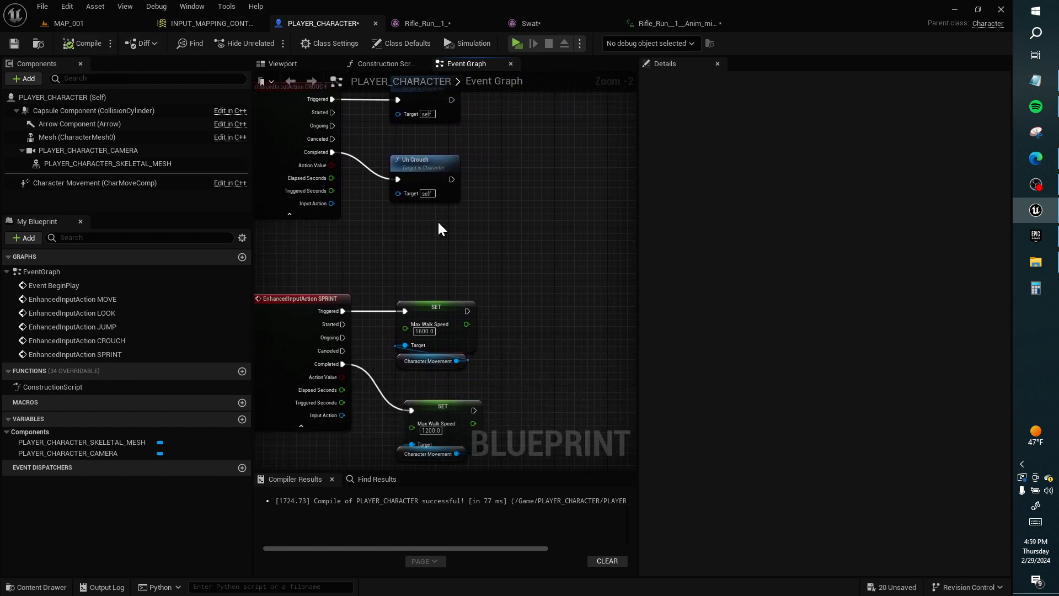
pyautogui.moveTo(441, 224); pyautogui.dragTo(469, 227, button='right')
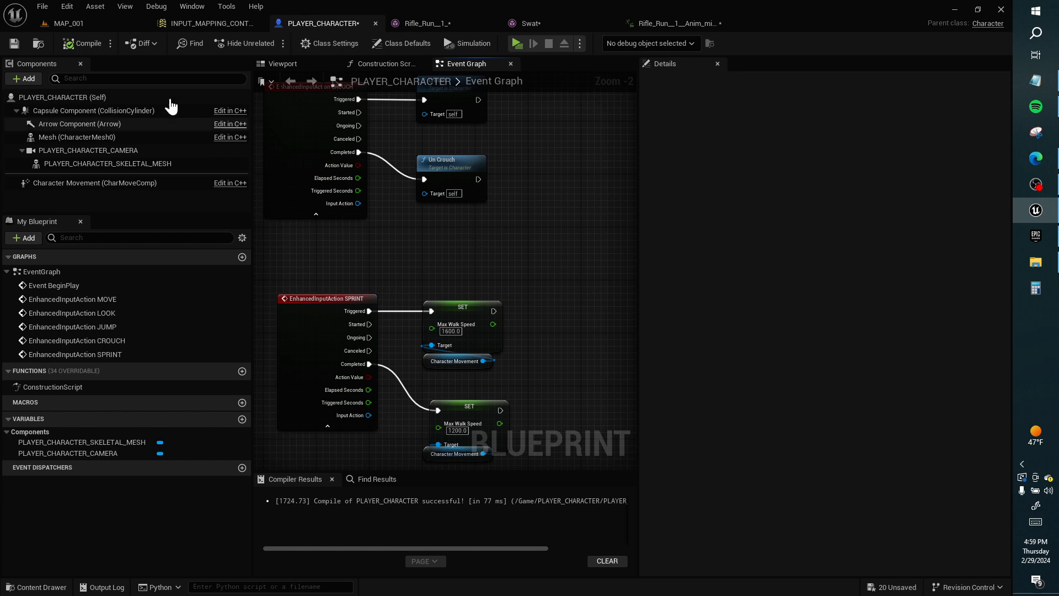
# Step: Playtest MAP_001 twice to try the character's movement, closing the preview window after each run
pyautogui.click(108, 26)
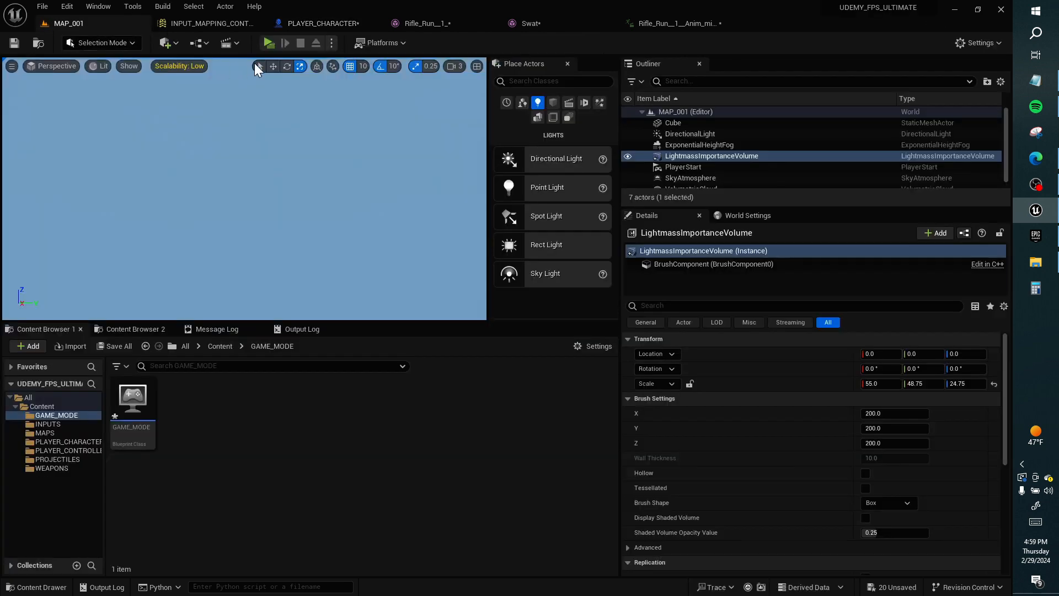
pyautogui.click(269, 42)
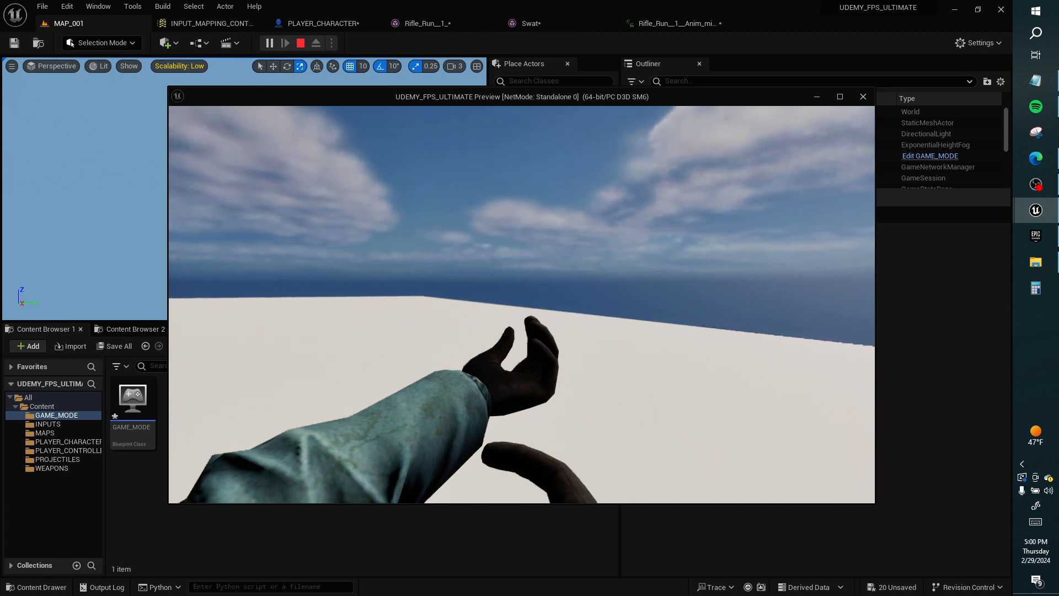
pyautogui.press('d')
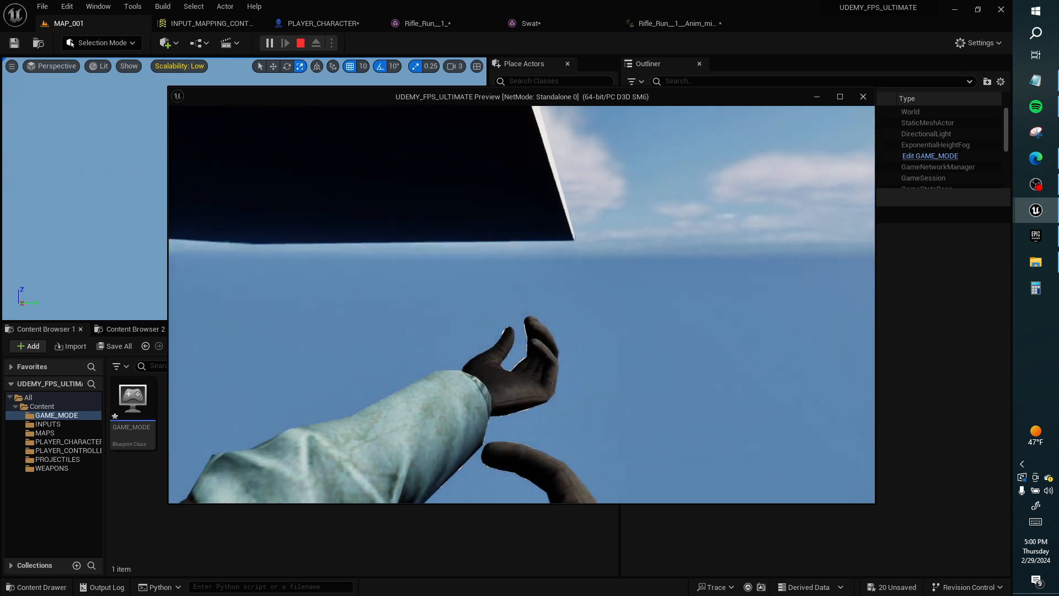
pyautogui.hotkey('alt', 'Tab')
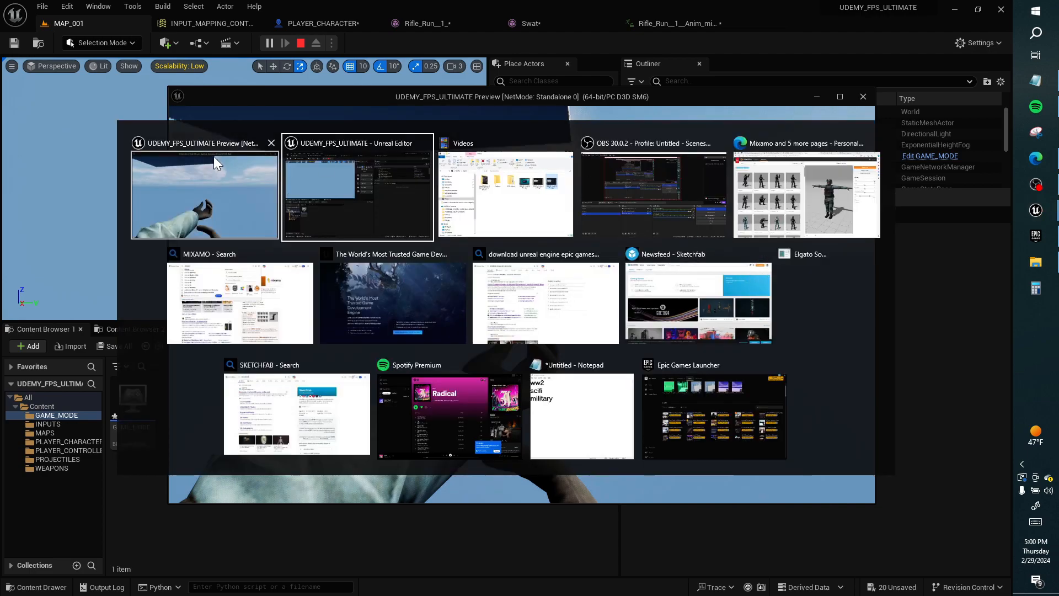
pyautogui.click(270, 143)
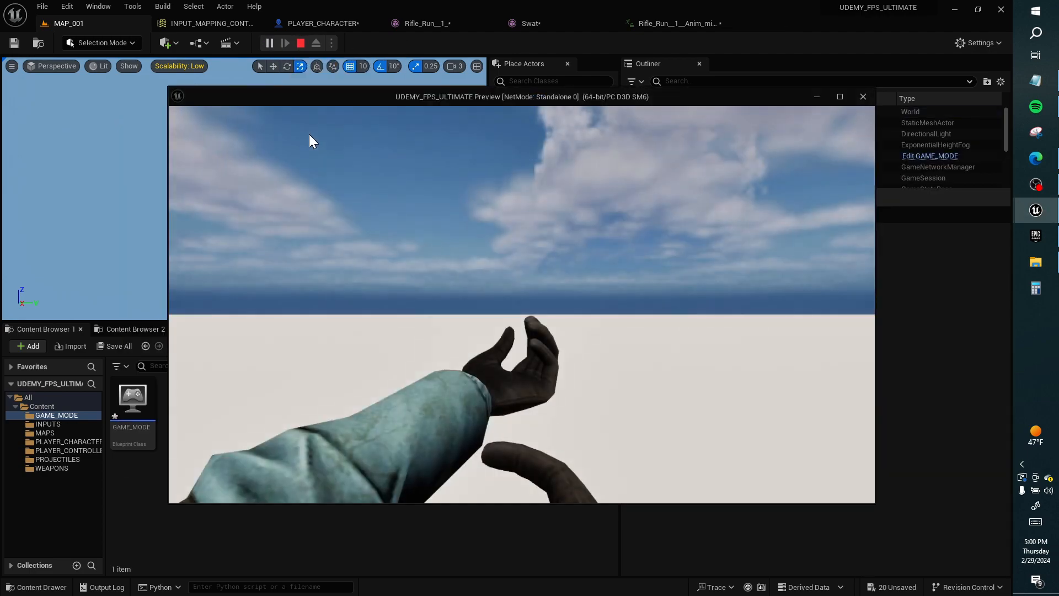
pyautogui.click(309, 134)
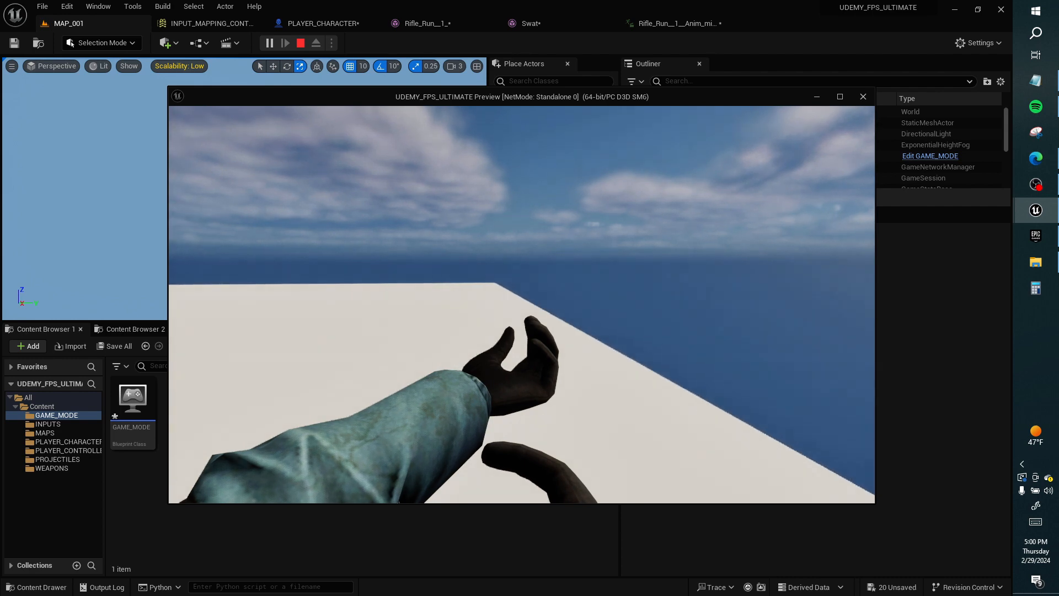
pyautogui.hotkey('alt', 'Tab')
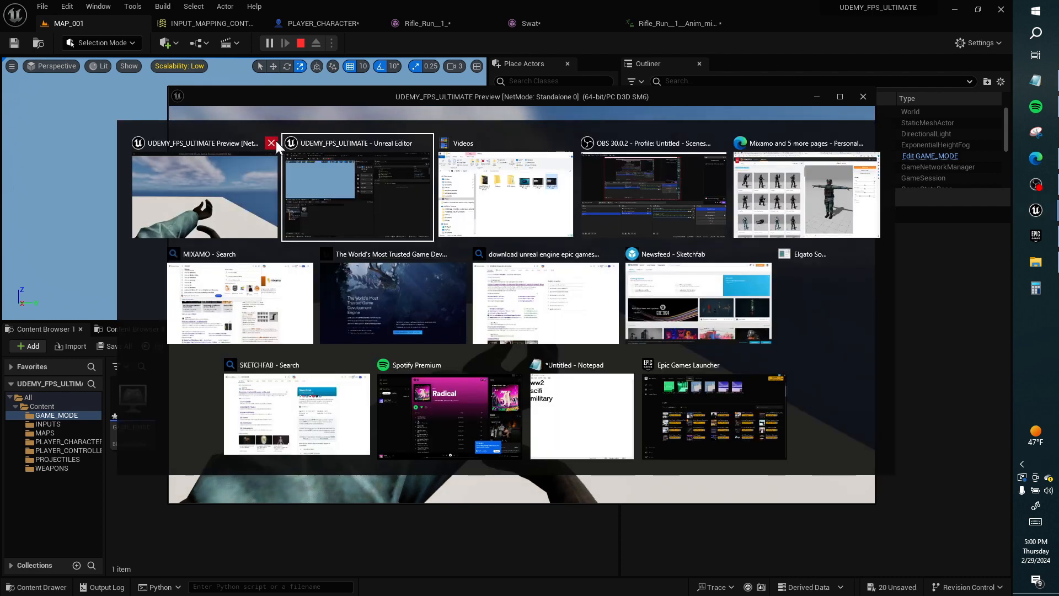
pyautogui.click(273, 142)
# Step: Swap the MOVE event's axis wires in PLAYER_CHARACTER: Action Value Y to the forward-vector movement input's Scale Value, Action Value X to the right-vector one's
pyautogui.click(314, 27)
pyautogui.moveTo(372, 159); pyautogui.dragTo(374, 324, button='right')
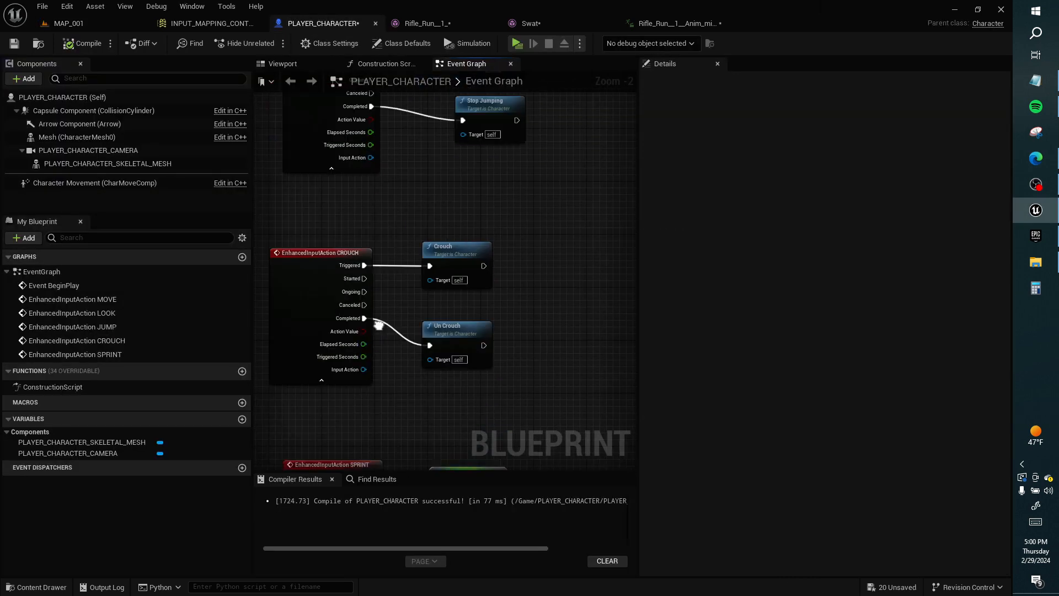
pyautogui.moveTo(464, 155); pyautogui.dragTo(442, 355, button='right')
pyautogui.moveTo(450, 135); pyautogui.dragTo(428, 299, button='right')
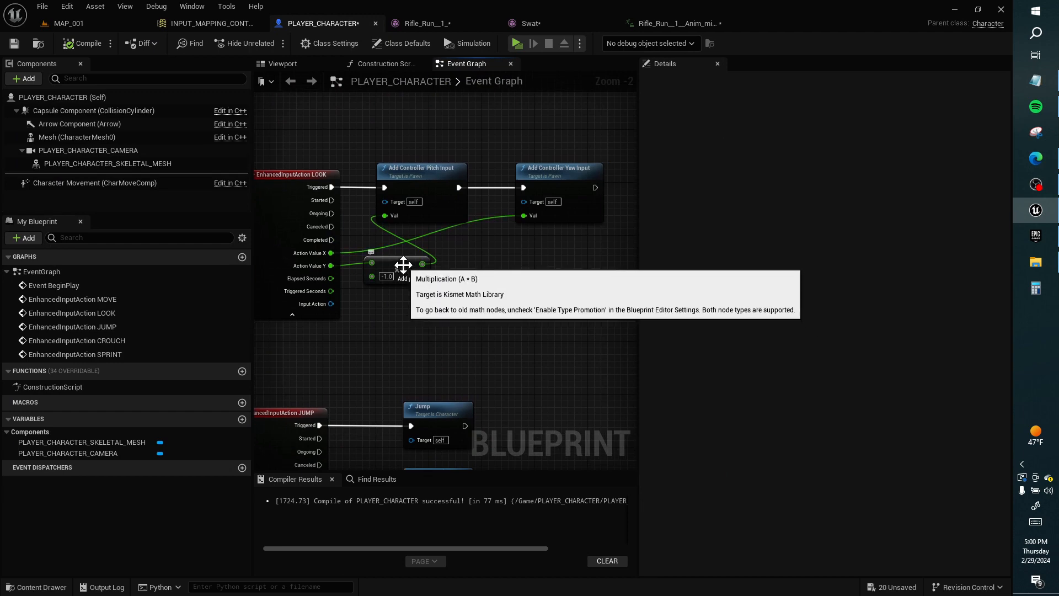
pyautogui.moveTo(376, 74); pyautogui.dragTo(427, 273, button='right')
pyautogui.moveTo(420, 136); pyautogui.dragTo(413, 273, button='right')
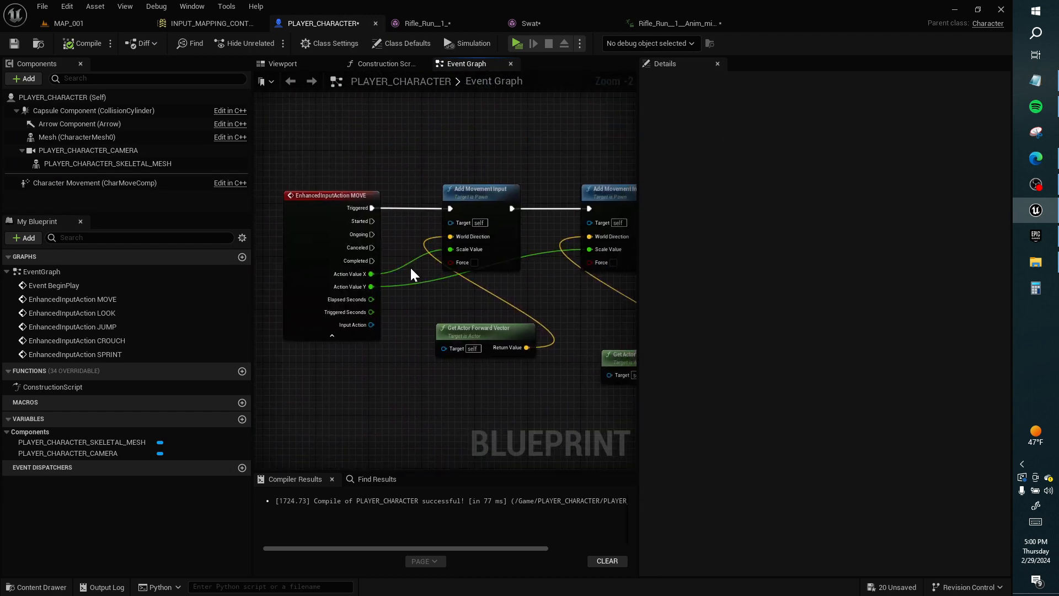
pyautogui.keyDown('alt'); pyautogui.click(372, 275); pyautogui.keyUp('alt')
pyautogui.keyDown('alt'); pyautogui.click(371, 287); pyautogui.keyUp('alt')
pyautogui.moveTo(371, 287); pyautogui.dragTo(590, 250)
# Step: Raise the first Add Movement Input node and move the Get Actor Forward Vector and Get Actor Right Vector nodes closer beneath their movement inputs
pyautogui.moveTo(485, 280); pyautogui.dragTo(407, 272, button='right')
pyautogui.moveTo(379, 194); pyautogui.dragTo(393, 165)
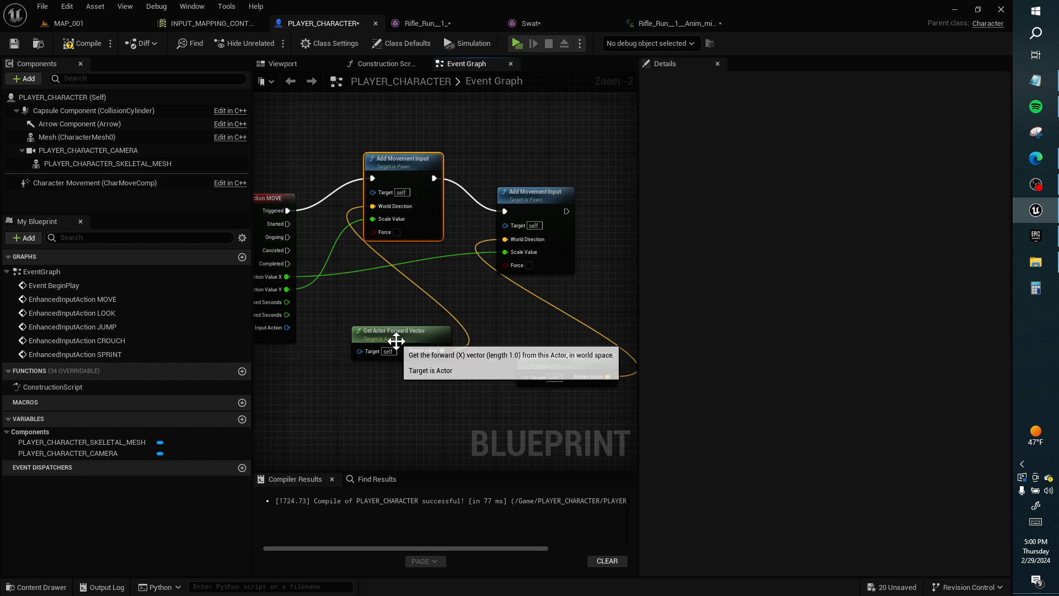
pyautogui.moveTo(382, 338); pyautogui.dragTo(366, 294)
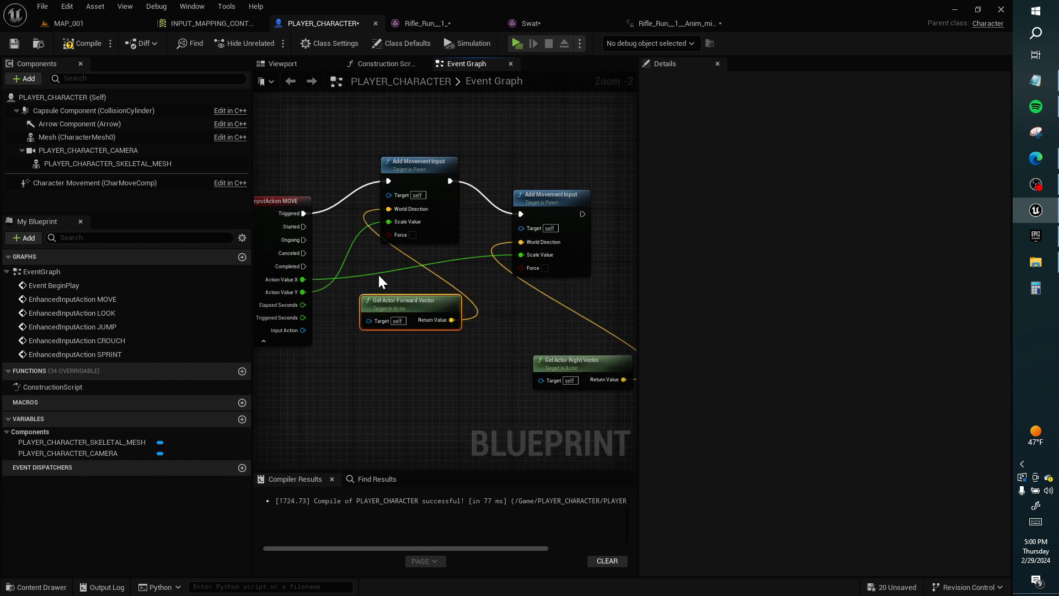
pyautogui.moveTo(567, 368); pyautogui.dragTo(539, 314)
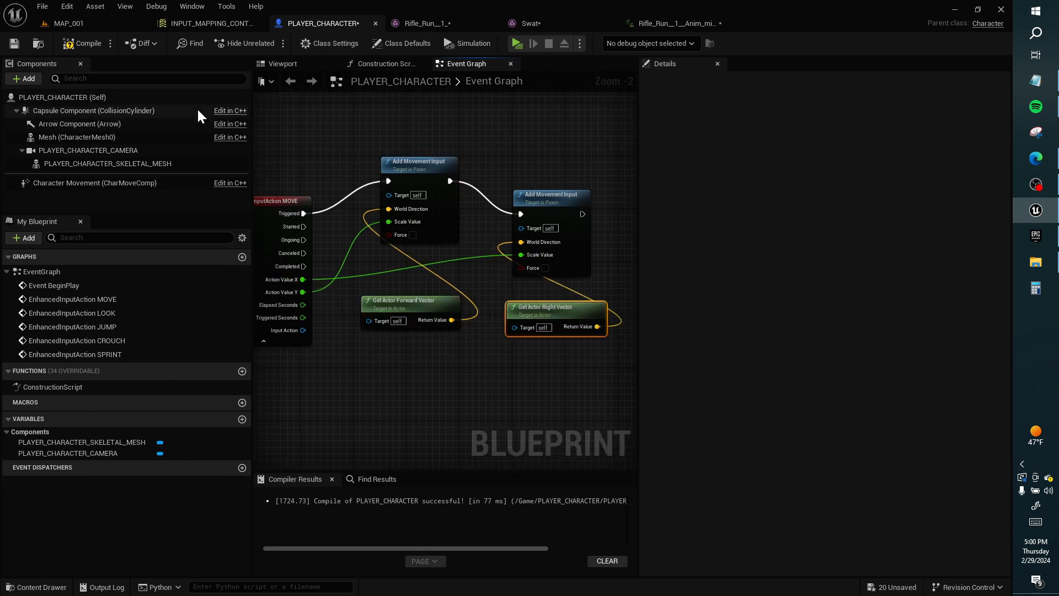
# Step: Playtest MAP_001 with the rewired MOVE axes and close the preview window
pyautogui.click(62, 23)
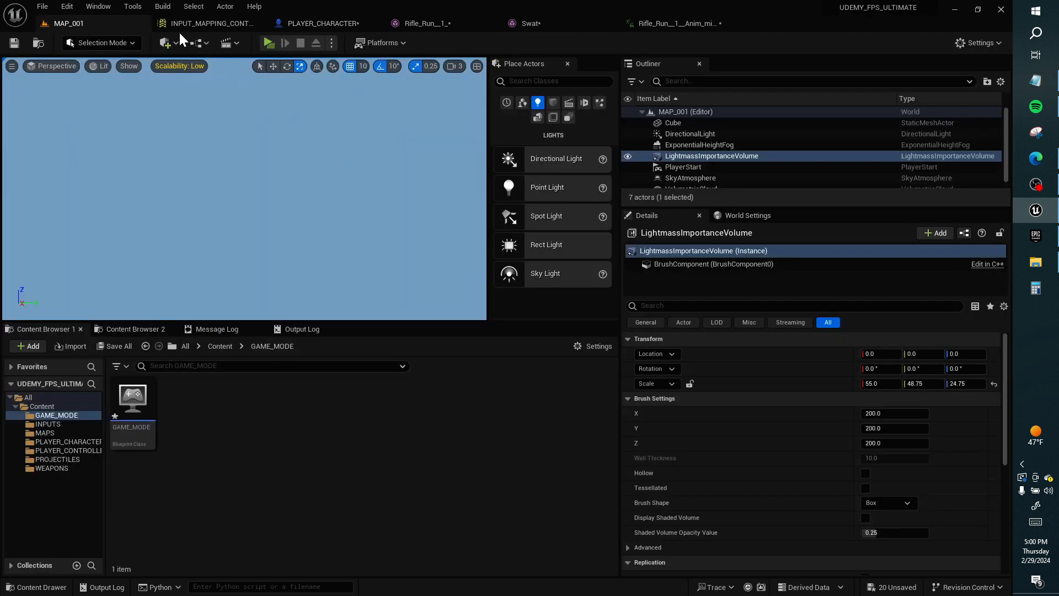
pyautogui.click(267, 43)
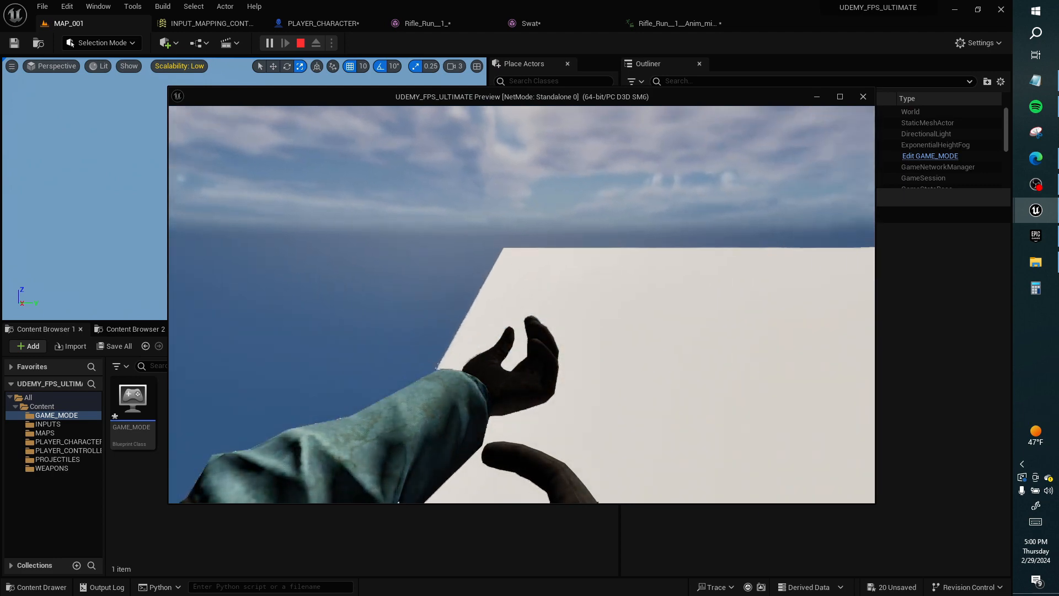
pyautogui.hotkey('alt', 'Tab')
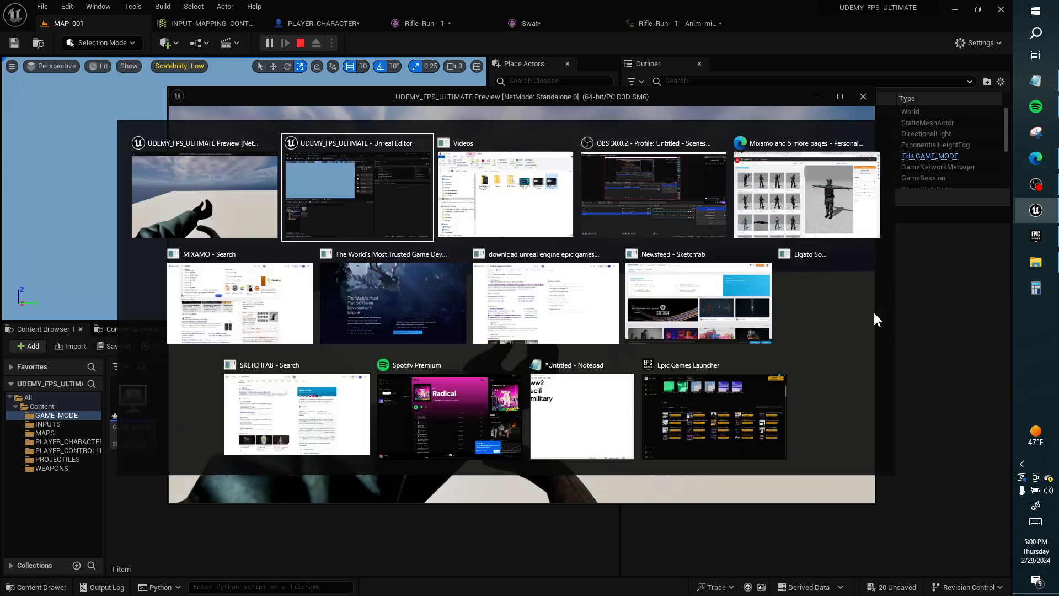
pyautogui.click(270, 144)
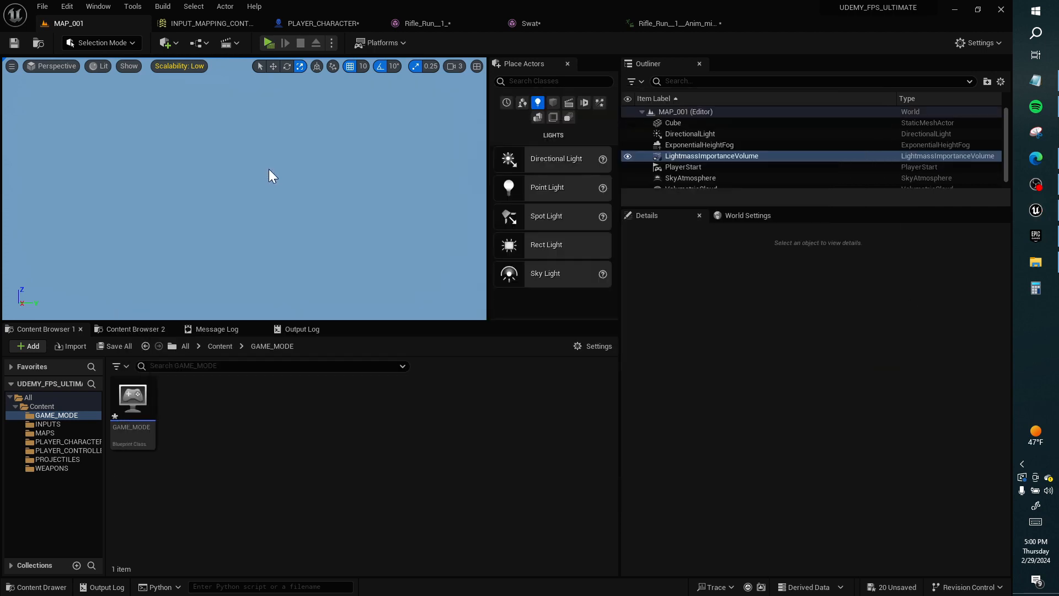
# Step: Save all modified project assets, keeping every item in the save list selected
pyautogui.click(133, 400)
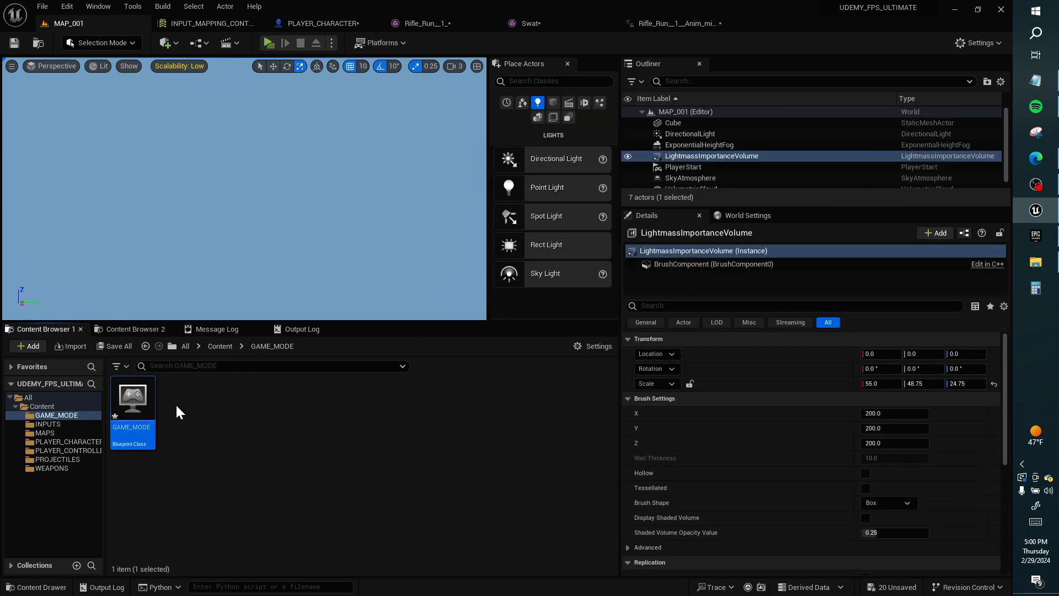
pyautogui.click(127, 346)
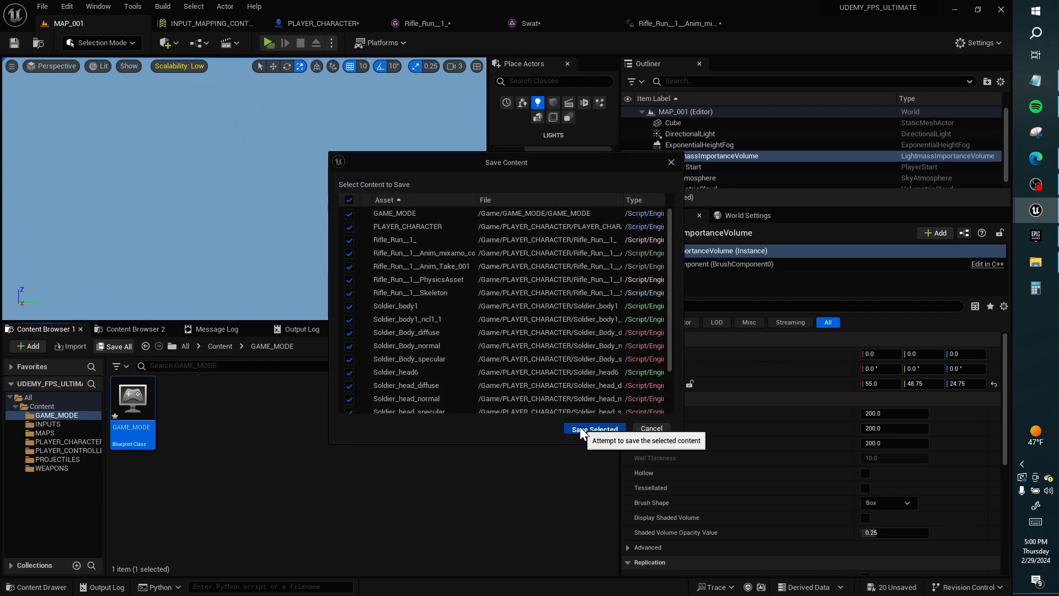
pyautogui.click(580, 426)
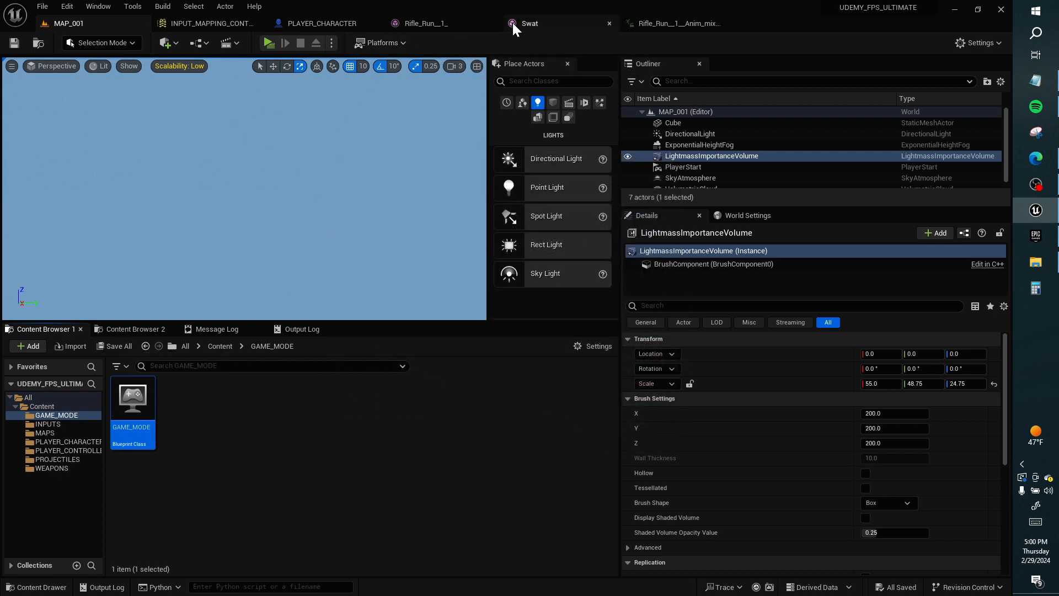
# Step: Close the Swat, Rifle_Run__1_, rifle run animation and input mapping context editors, and show the top-level Content folder
pyautogui.click(609, 24)
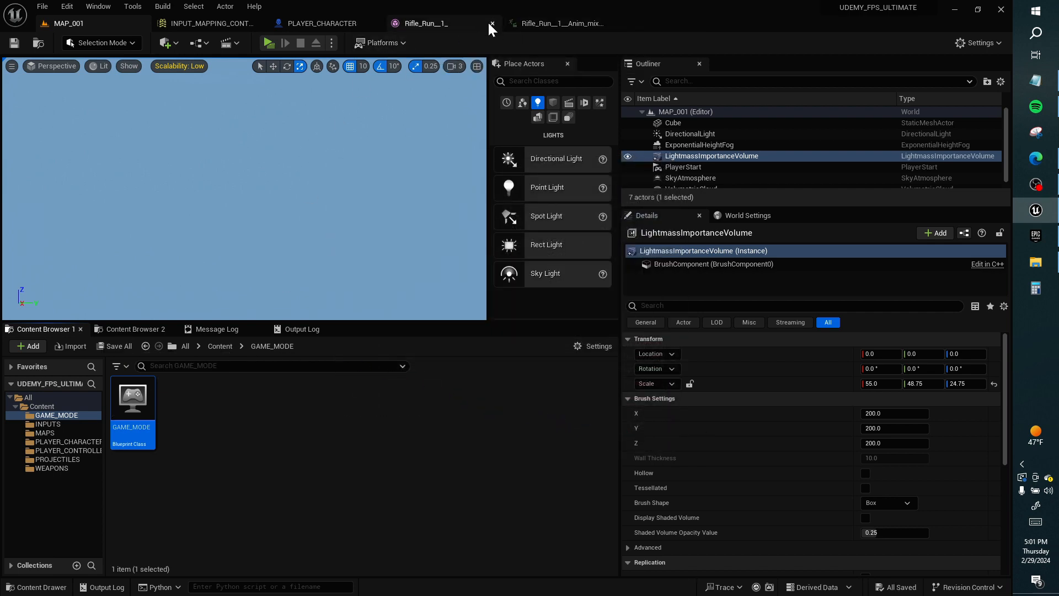
pyautogui.click(492, 22)
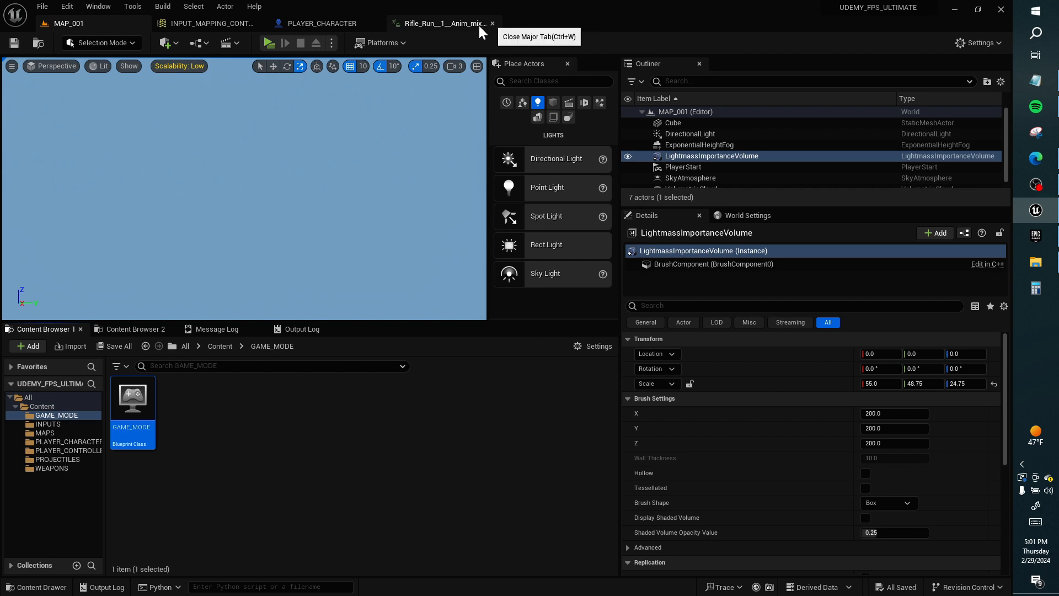
pyautogui.click(492, 23)
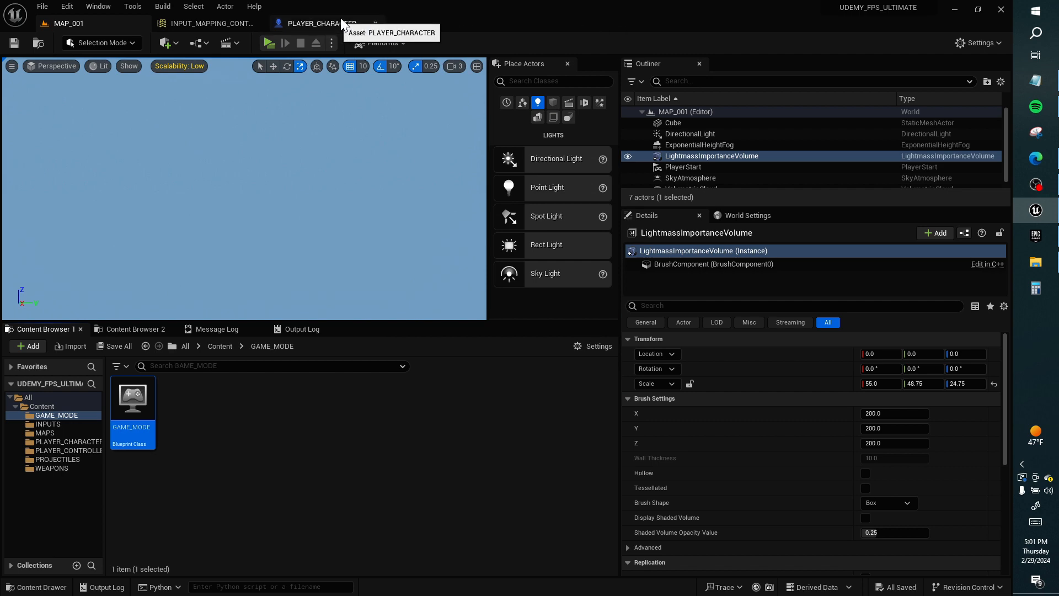
pyautogui.click(200, 23)
pyautogui.click(259, 23)
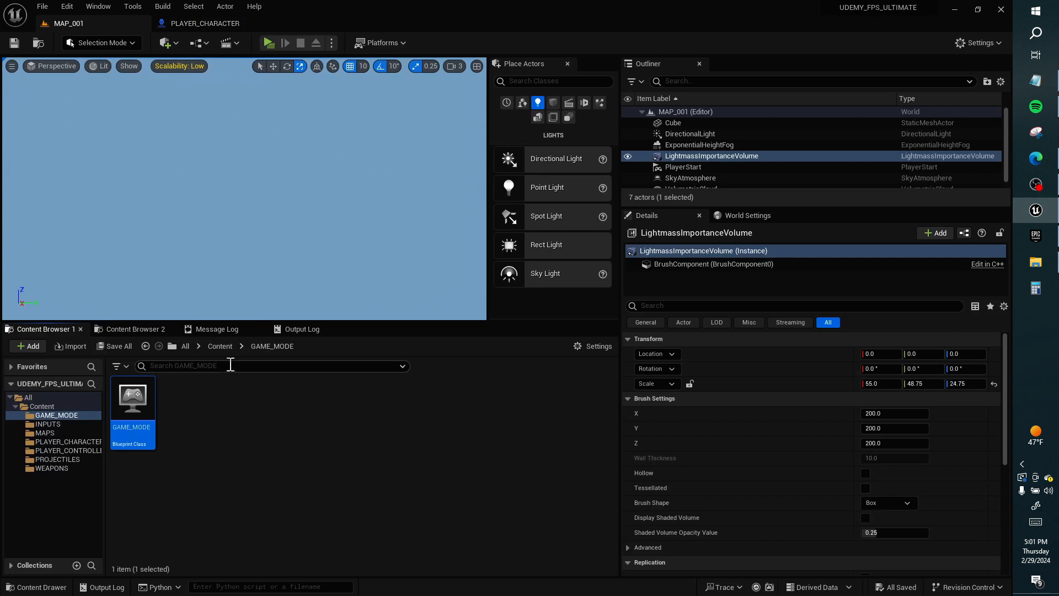
pyautogui.click(221, 346)
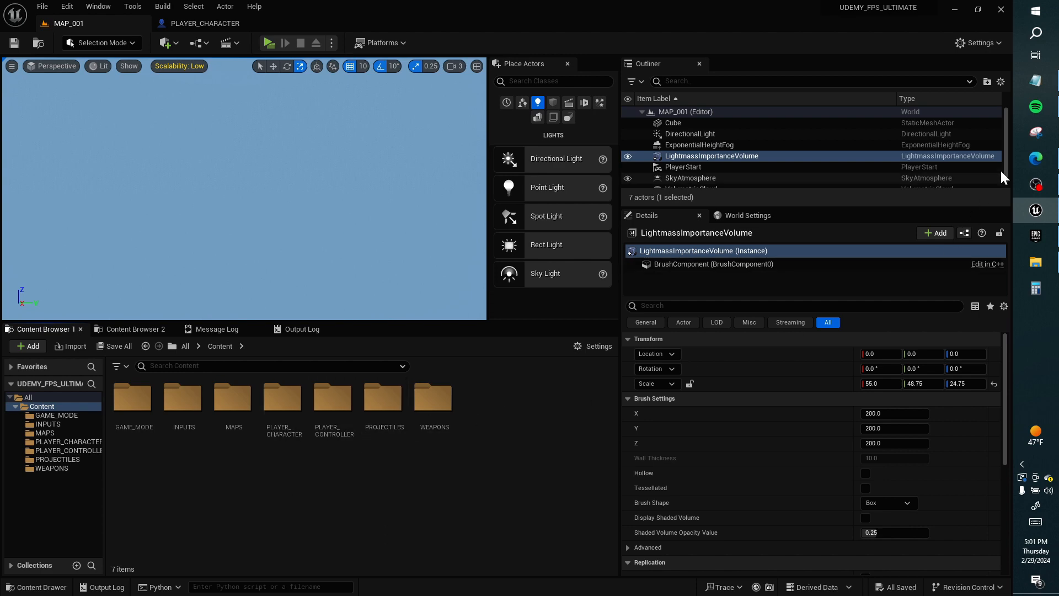
# Step: Switch to the Edge browser and search Sketchfab's 3D models for "M4"
pyautogui.click(1035, 158)
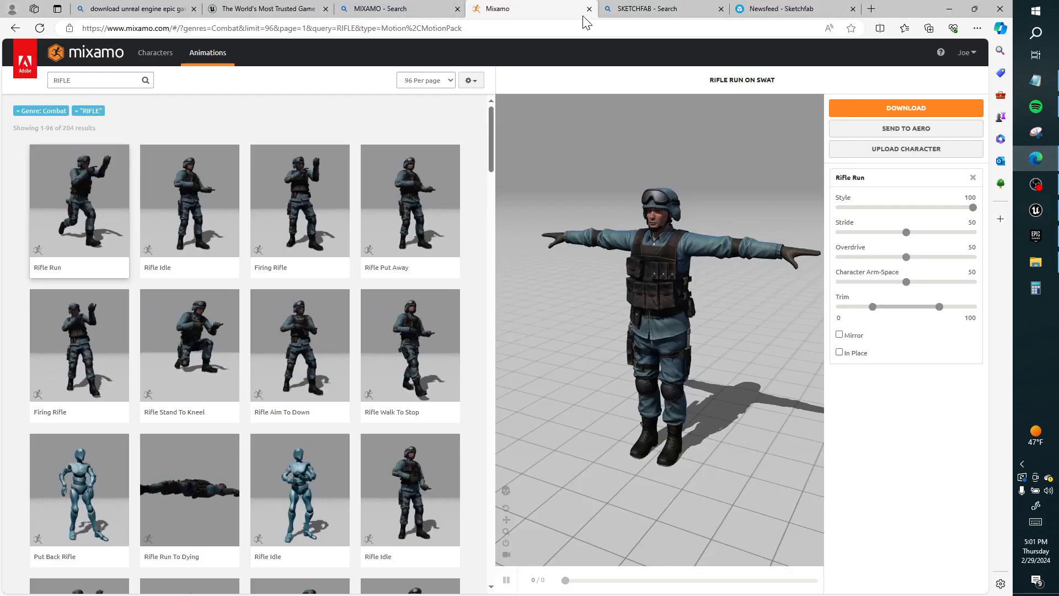
pyautogui.click(638, 10)
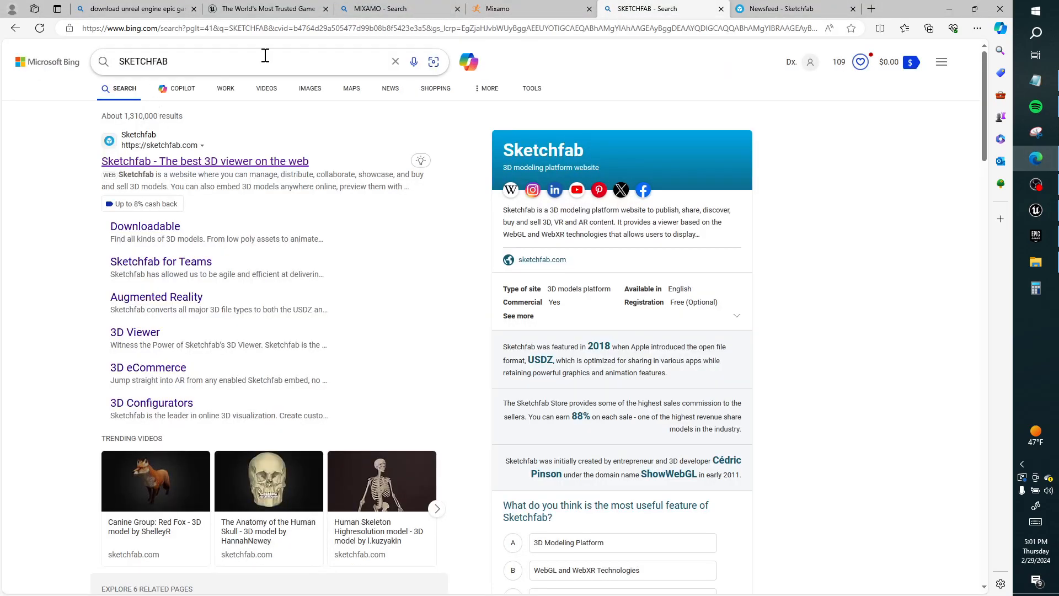
pyautogui.click(797, 10)
pyautogui.click(379, 60)
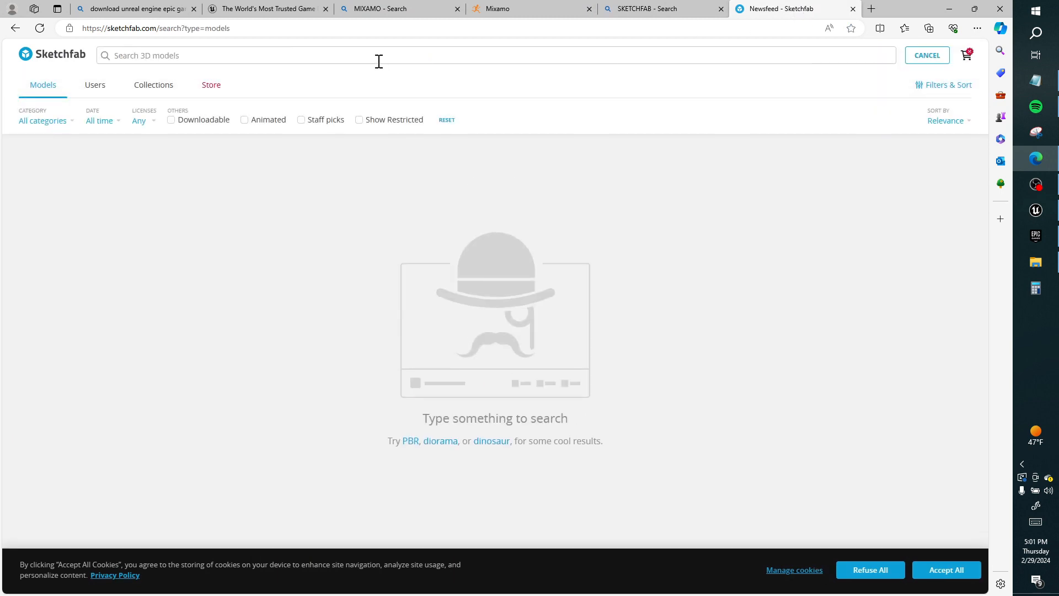
pyautogui.write('M4')
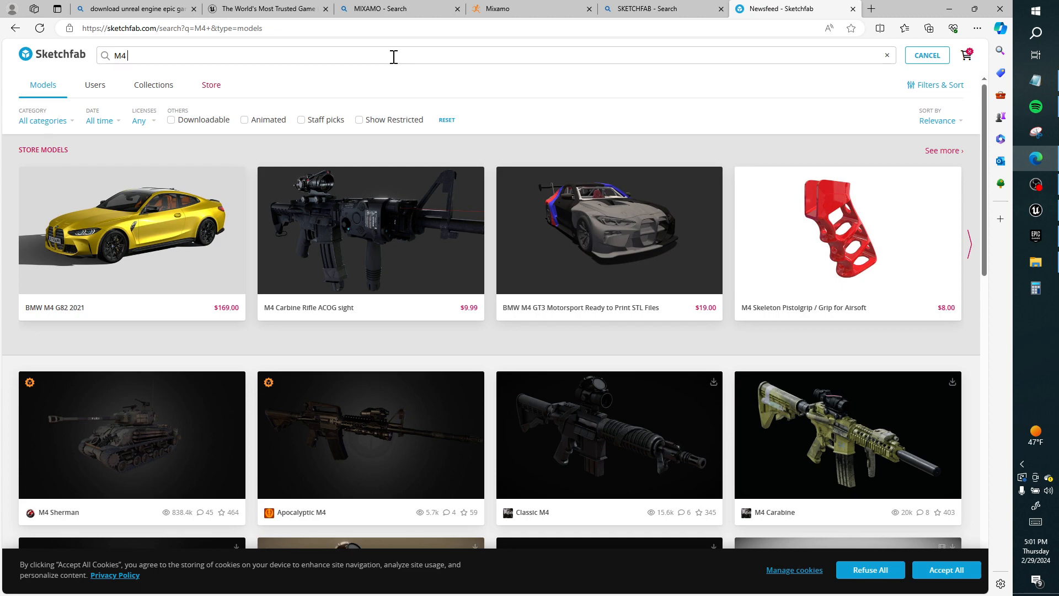
# Step: Open the "M4 (Free)" model from the Sketchfab results, dismiss the cash-back offer and rotate the rifle to inspect it
pyautogui.scroll(-10, 522, 351)
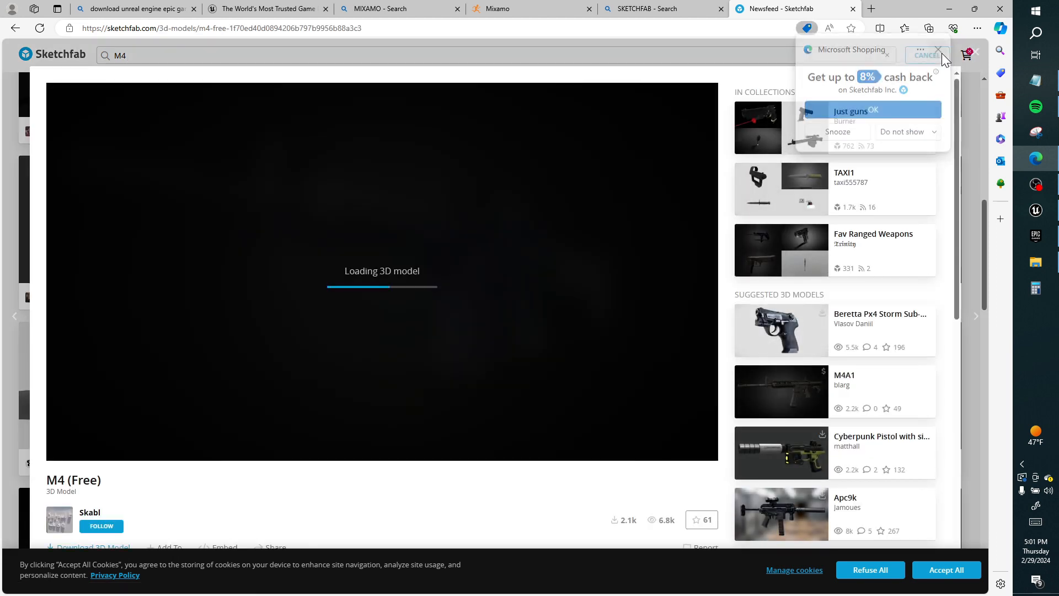
pyautogui.click(939, 52)
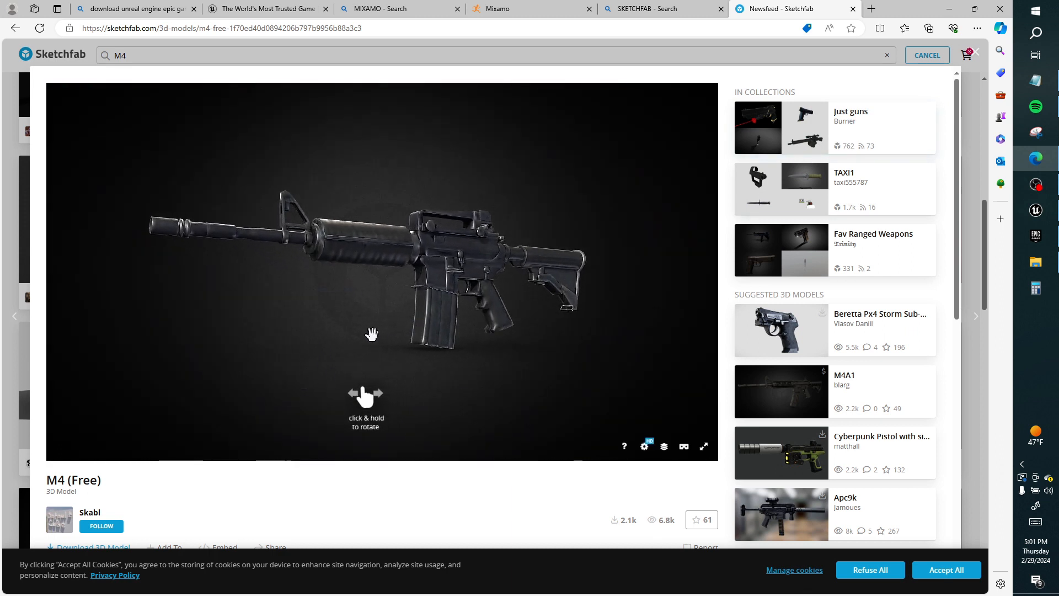
pyautogui.moveTo(370, 395); pyautogui.dragTo(537, 369)
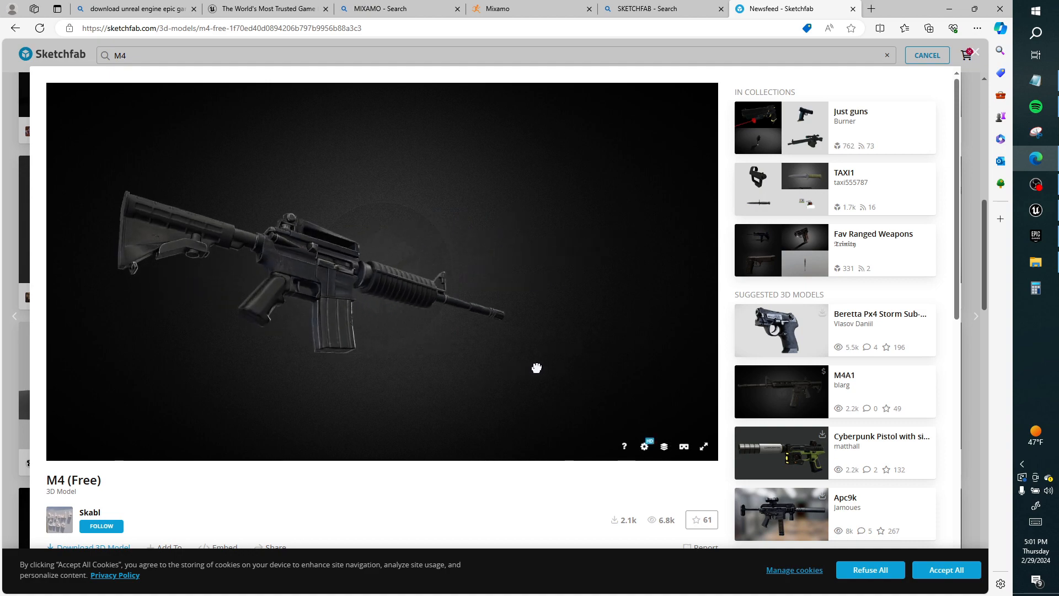
# Step: Review the M4 (Free) model's information, then download the model in its original FBX format
pyautogui.scroll(-7, 537, 369)
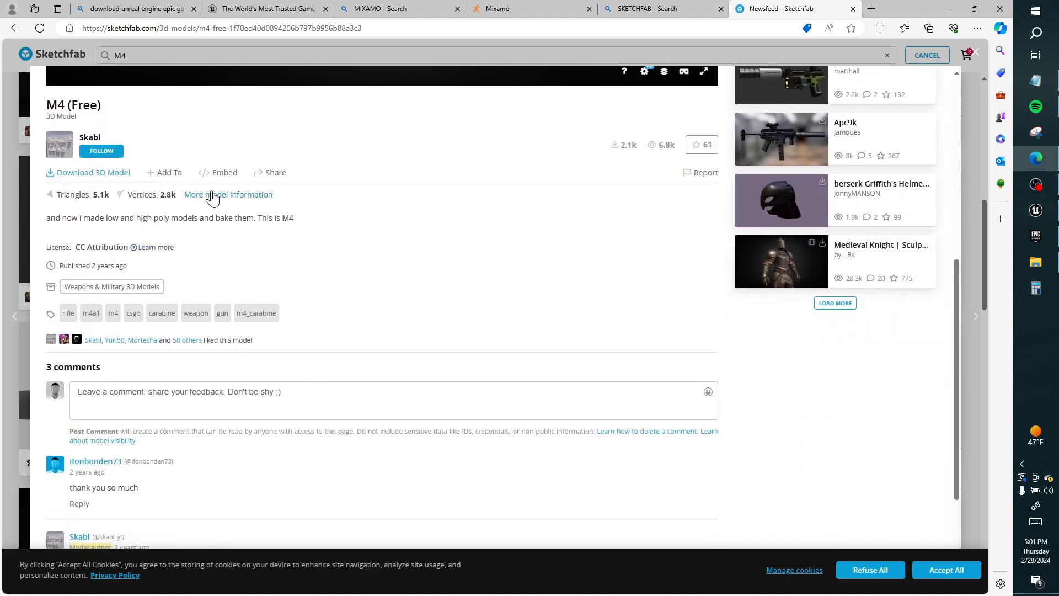
pyautogui.click(213, 196)
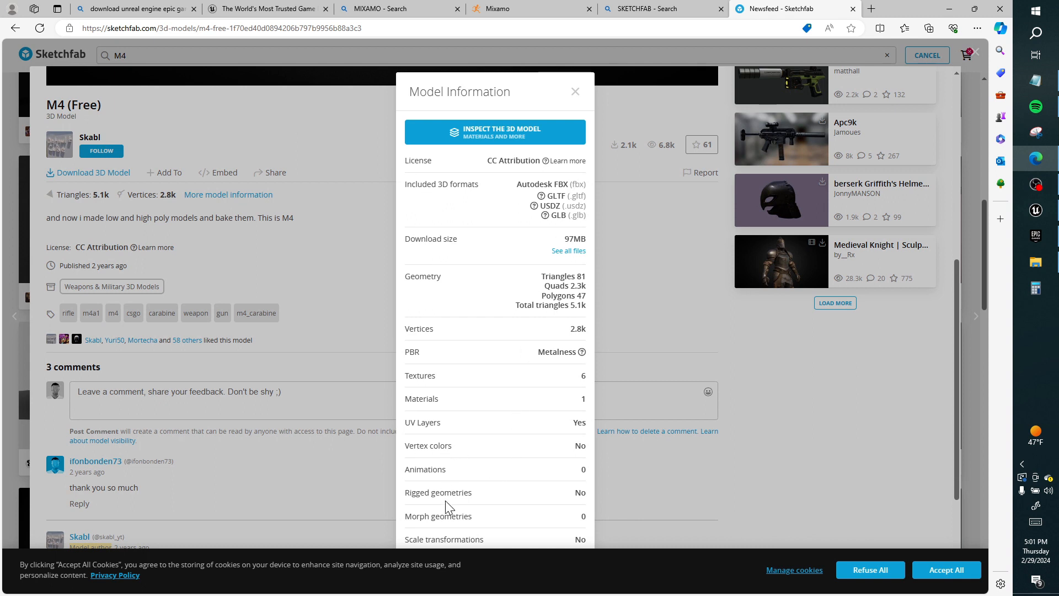
pyautogui.click(576, 92)
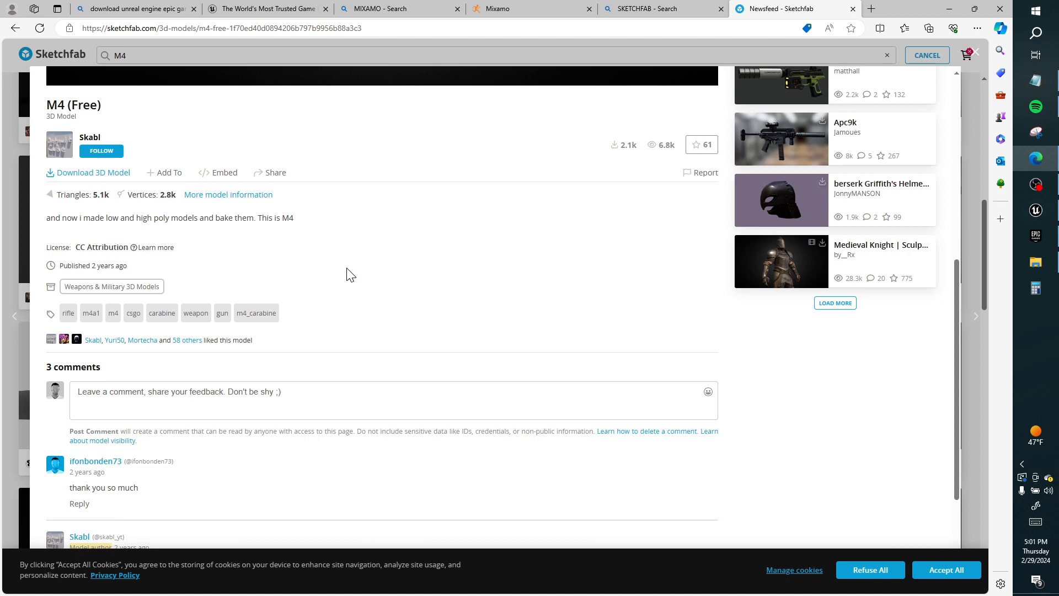
pyautogui.scroll(4, 348, 275)
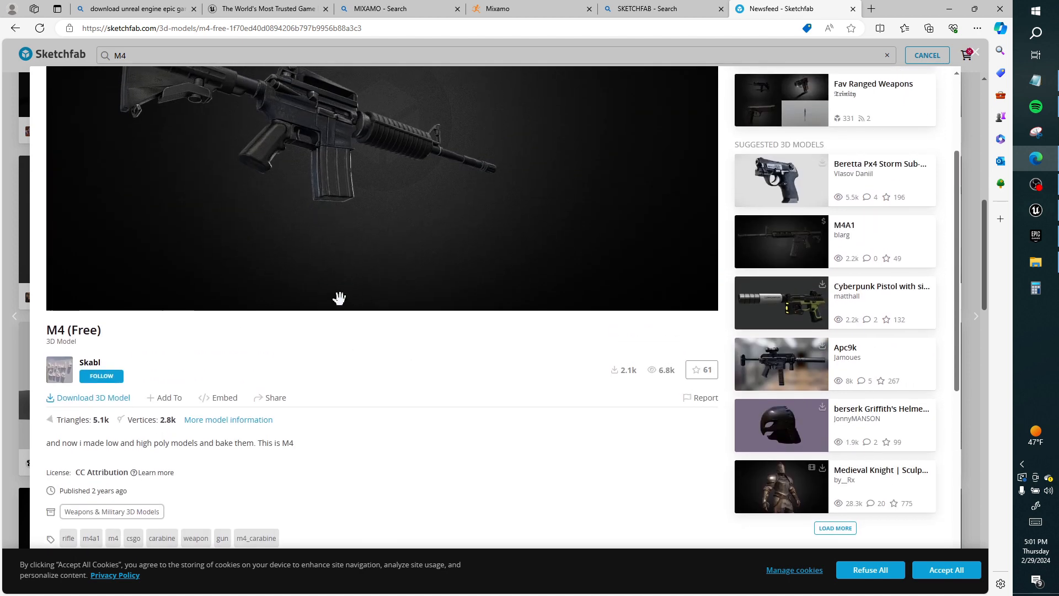
pyautogui.click(93, 398)
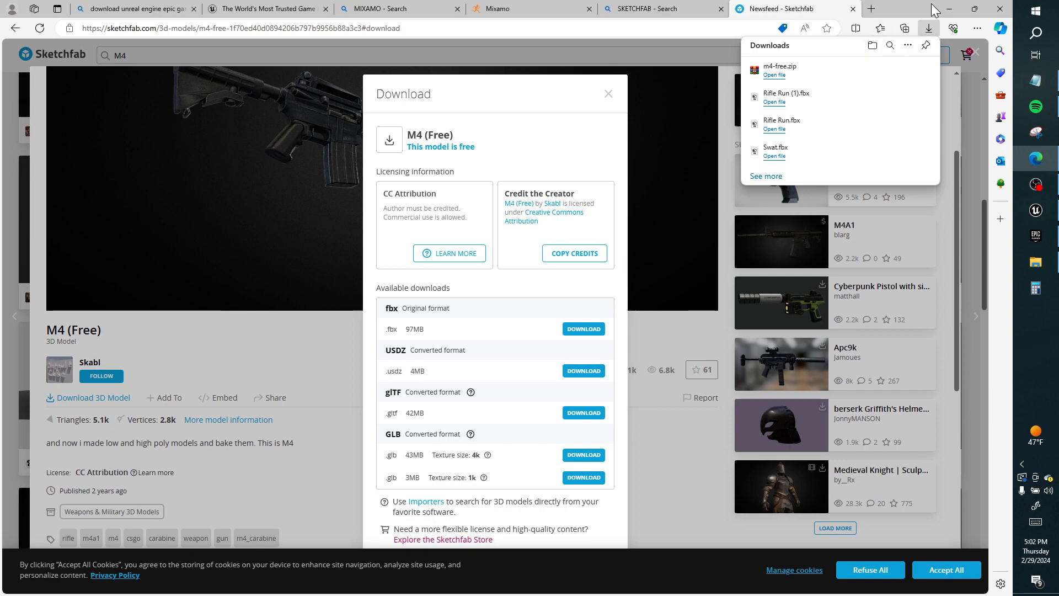
# Step: Extract m4-free.zip in the Downloads folder and locate M4_low.fbx in the extracted source folder
pyautogui.click(890, 70)
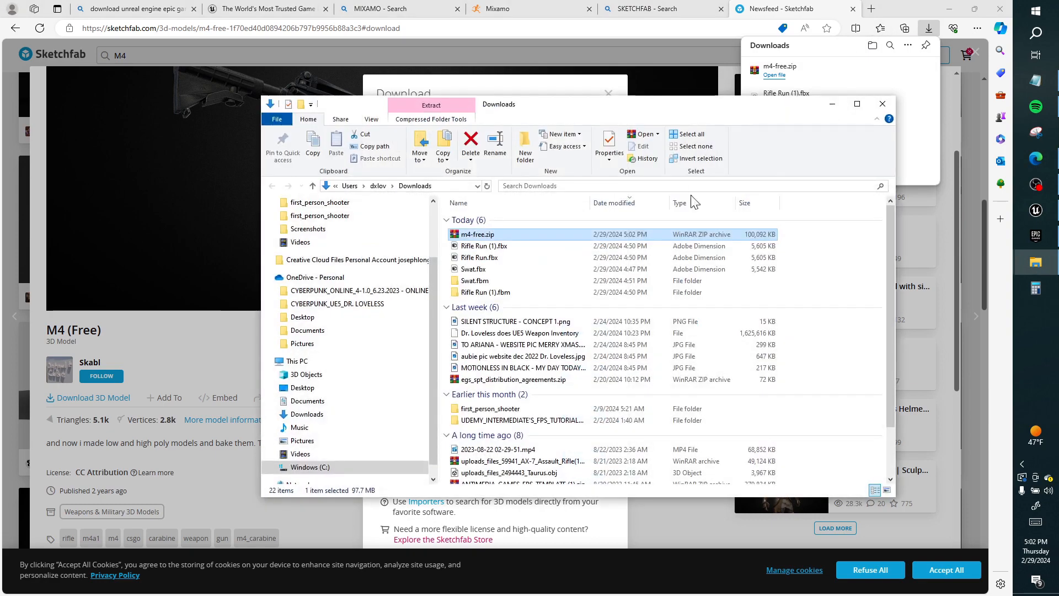
pyautogui.rightClick(527, 236)
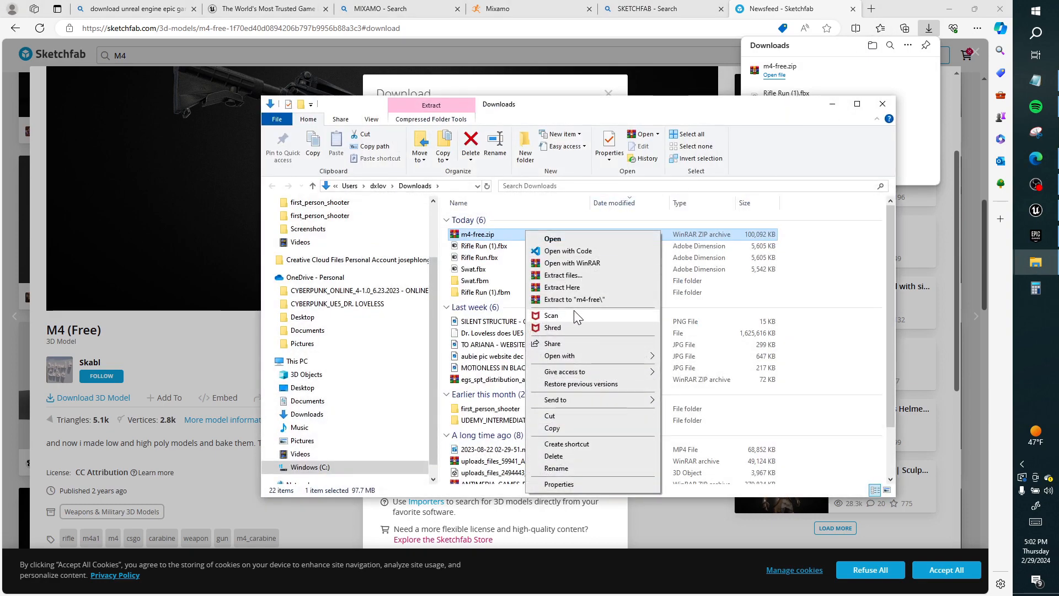
pyautogui.click(582, 292)
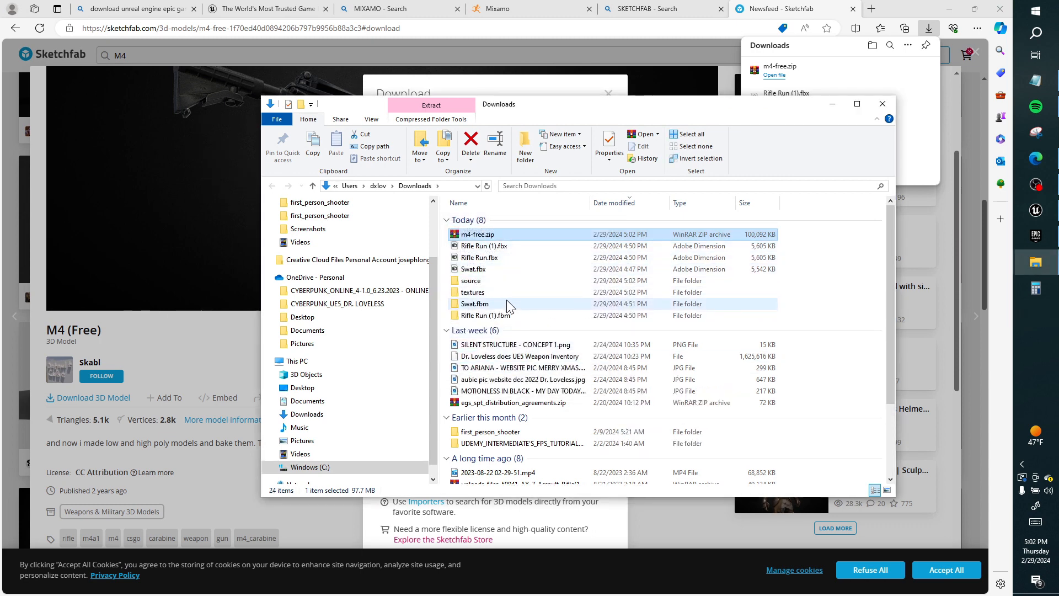
pyautogui.doubleClick(472, 282)
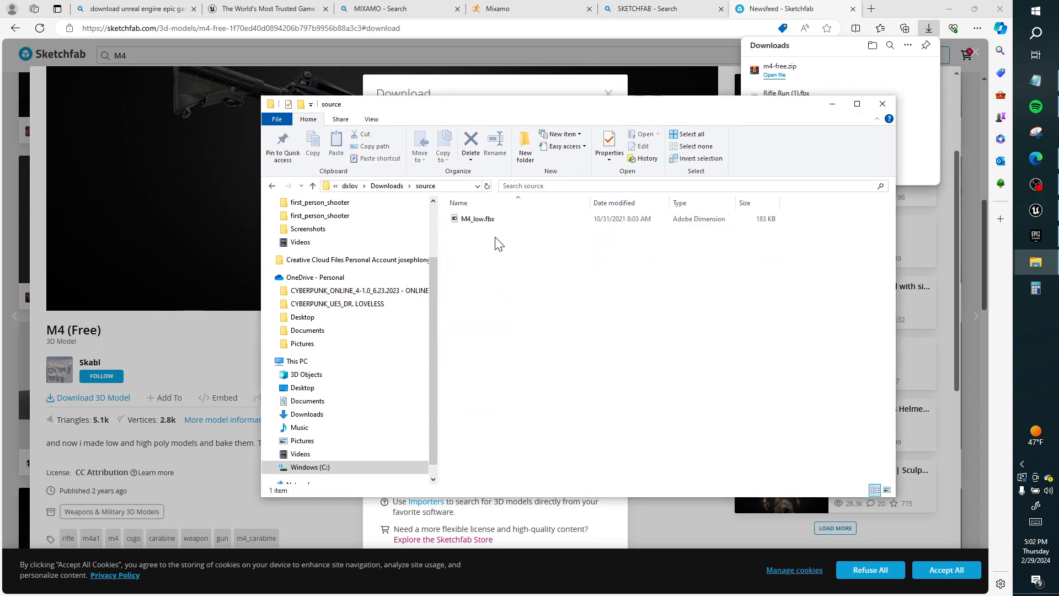
pyautogui.click(497, 220)
# Step: Switch to Unreal Editor and choose M4_low.fbx from the Downloads source folder for import into the WEAPONS content folder
pyautogui.click(949, 9)
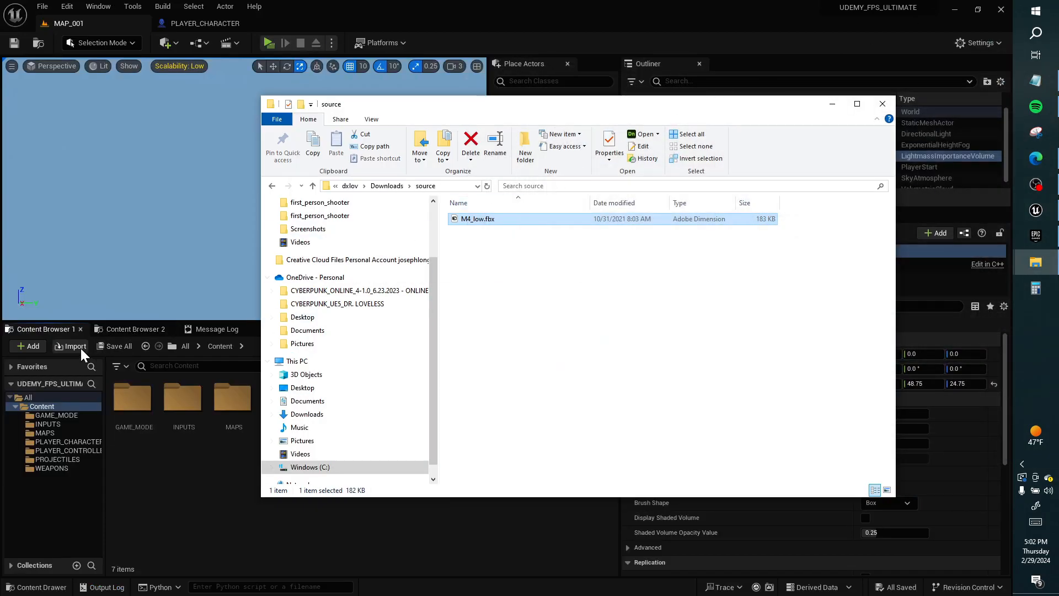
pyautogui.click(170, 469)
pyautogui.doubleClick(434, 411)
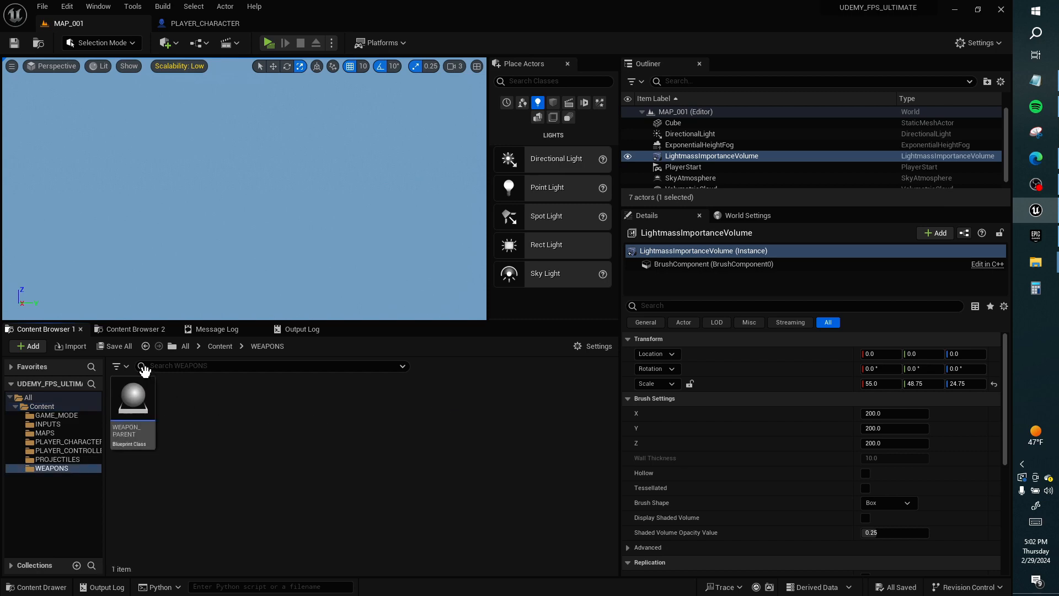
pyautogui.click(76, 347)
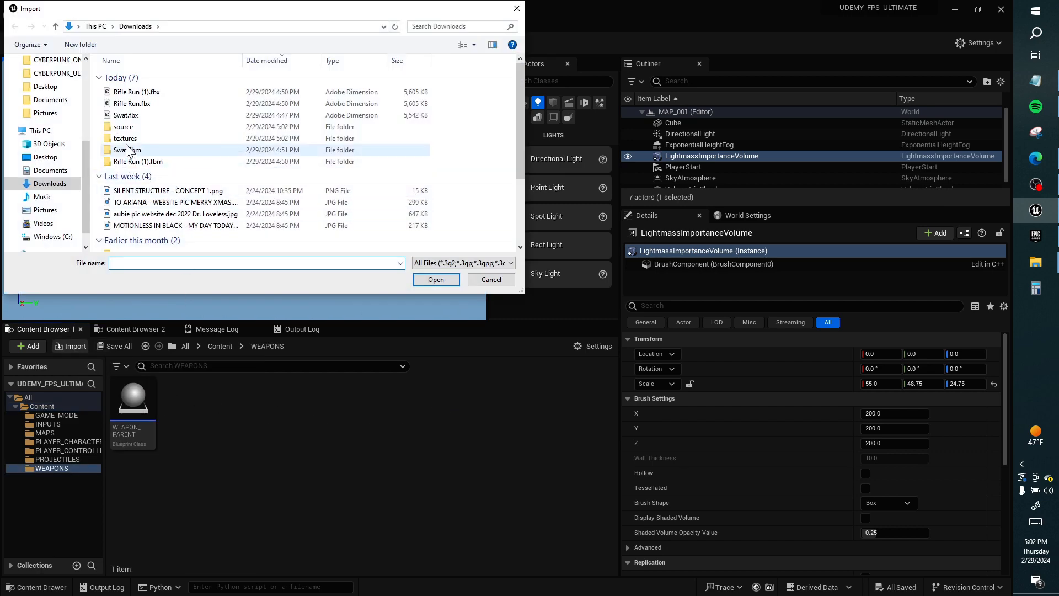
pyautogui.doubleClick(147, 130)
pyautogui.doubleClick(170, 77)
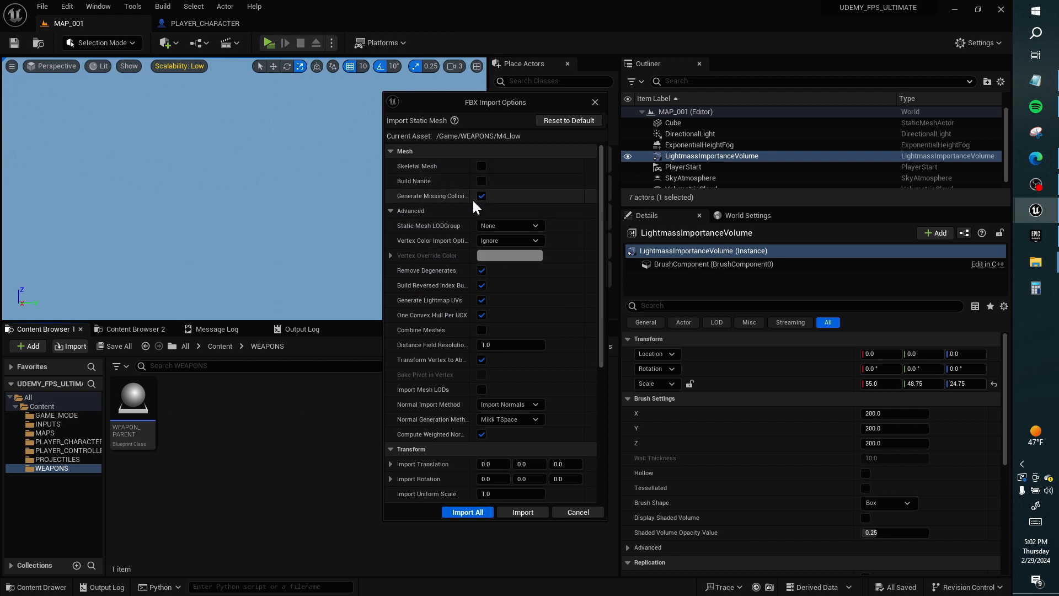
# Step: Import M4_low.fbx as separate static meshes with Force Front XAxis enabled
pyautogui.moveTo(469, 202); pyautogui.dragTo(496, 210)
pyautogui.scroll(-5, 494, 326)
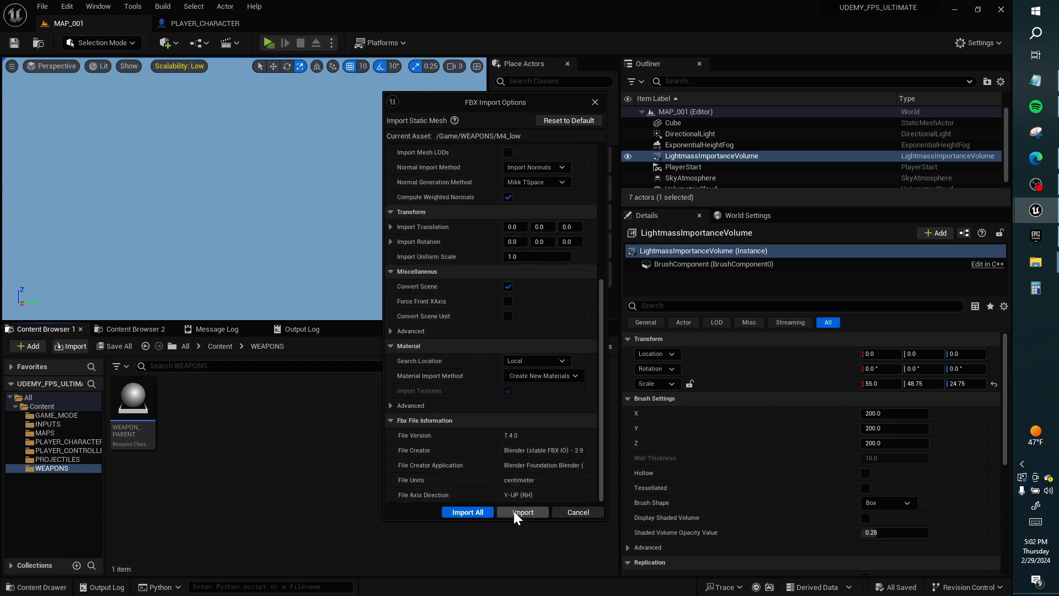
pyautogui.click(509, 301)
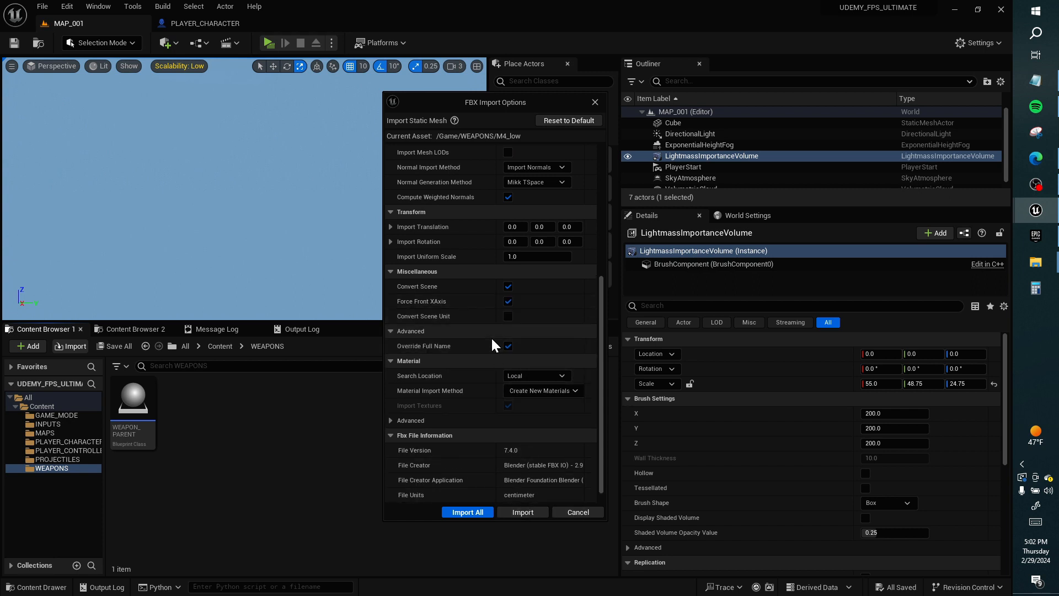
pyautogui.click(521, 512)
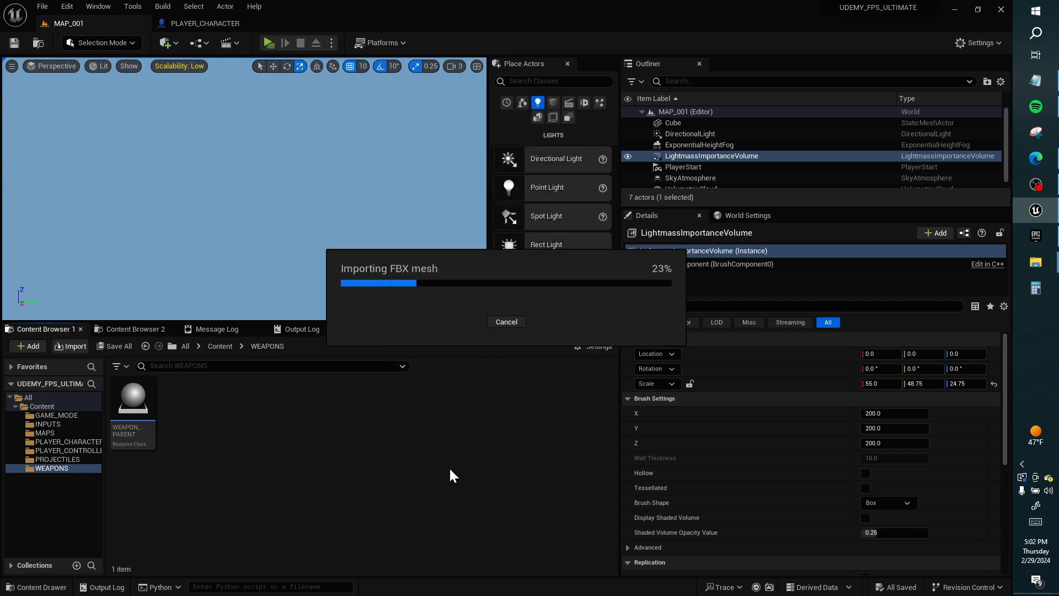
# Step: Import M4_low.fbx into the WEAPONS folder again with Combine Meshes enabled
pyautogui.click(71, 328)
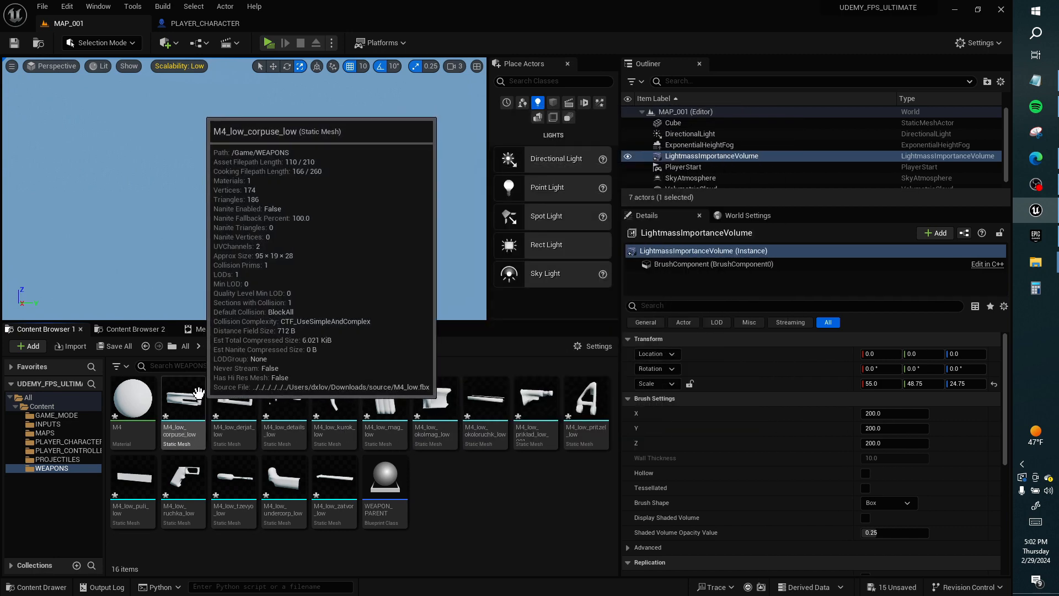
pyautogui.click(82, 346)
pyautogui.doubleClick(174, 78)
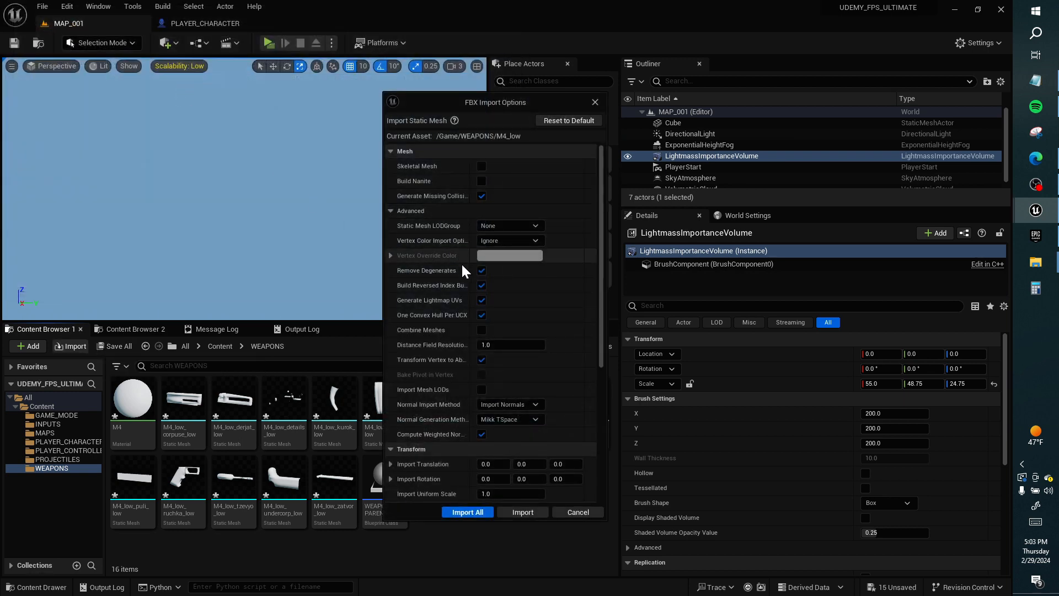
pyautogui.click(478, 329)
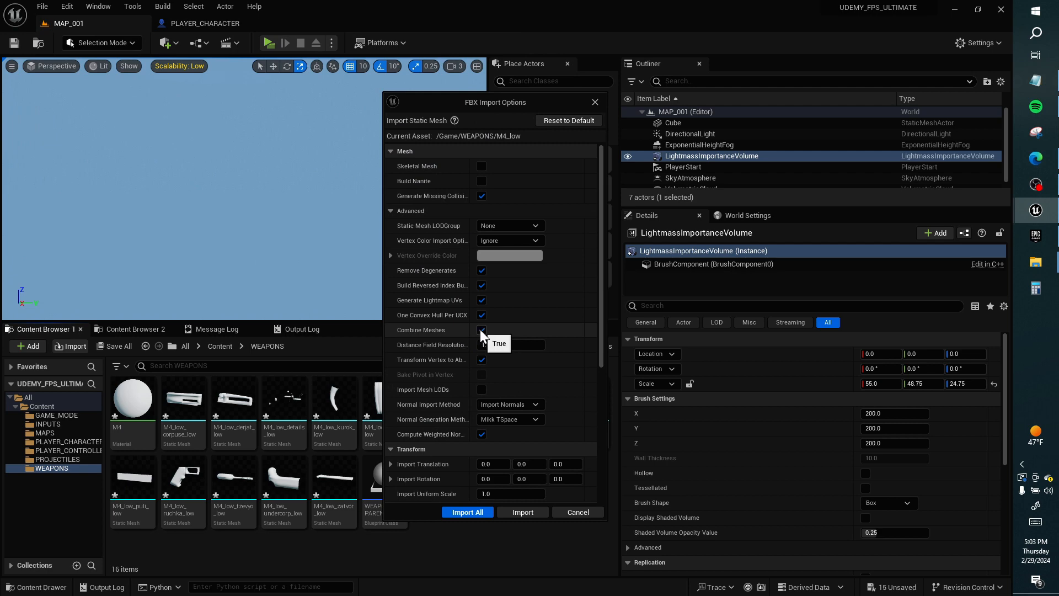
pyautogui.click(525, 512)
pyautogui.click(453, 483)
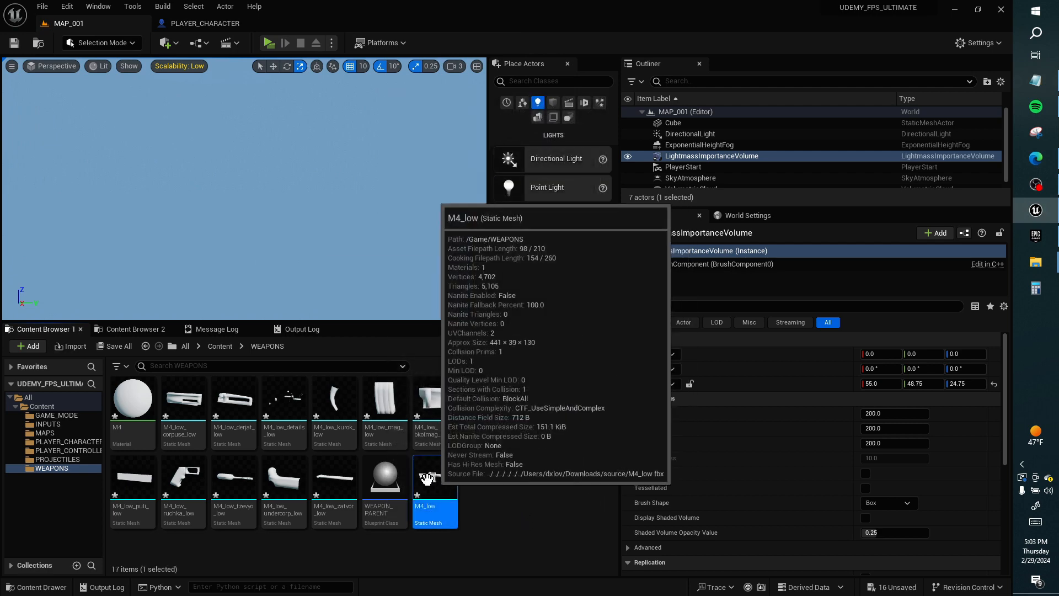
# Step: Create a new folder named M4_PIECES inside the WEAPONS folder
pyautogui.click(348, 486)
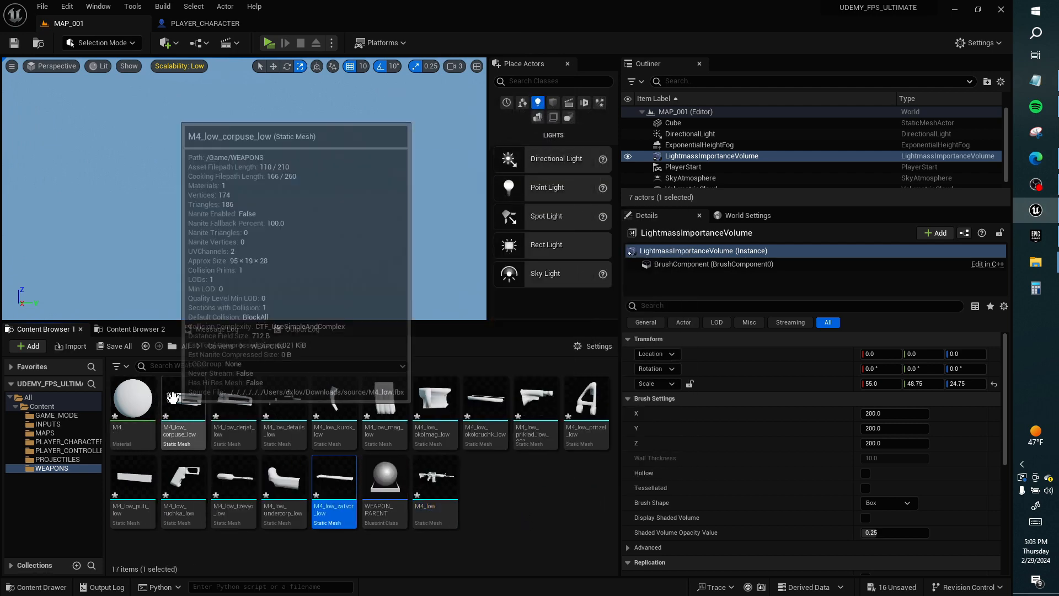
pyautogui.keyDown('shift'); pyautogui.click(174, 397); pyautogui.keyUp('shift')
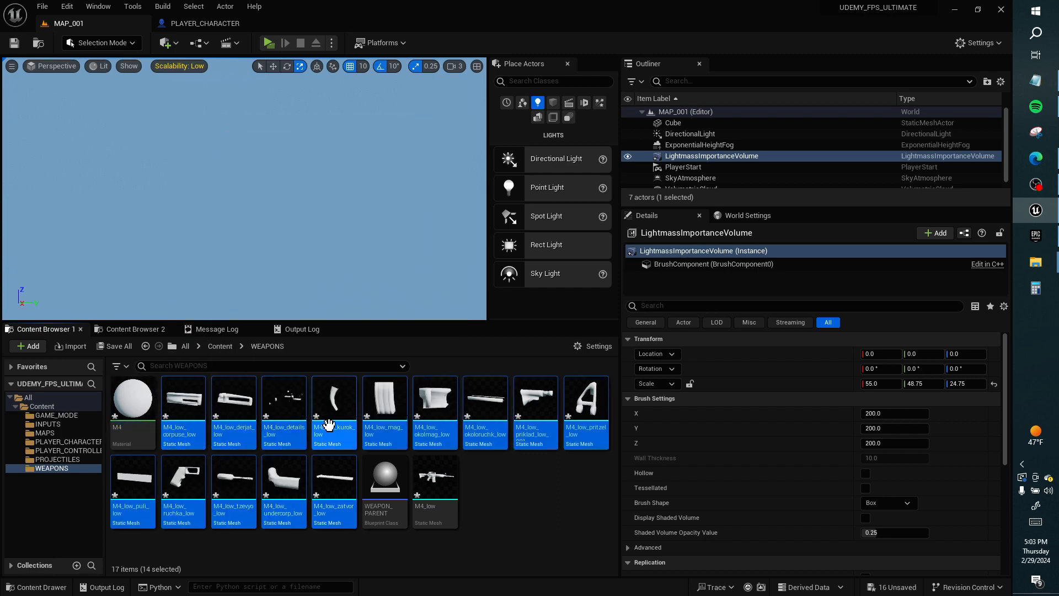
pyautogui.click(478, 462)
pyautogui.rightClick(502, 482)
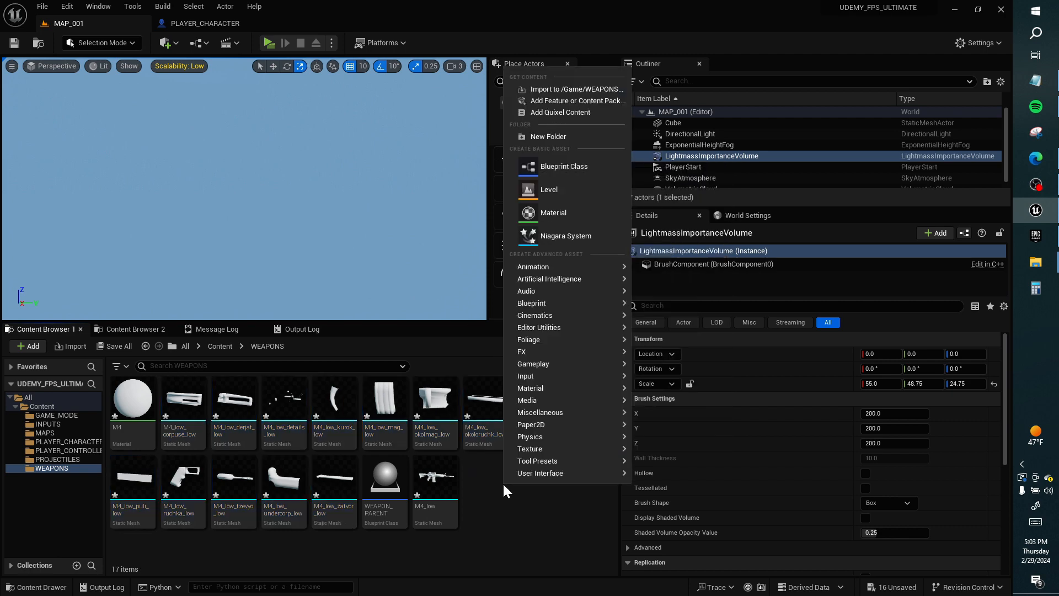
pyautogui.click(590, 141)
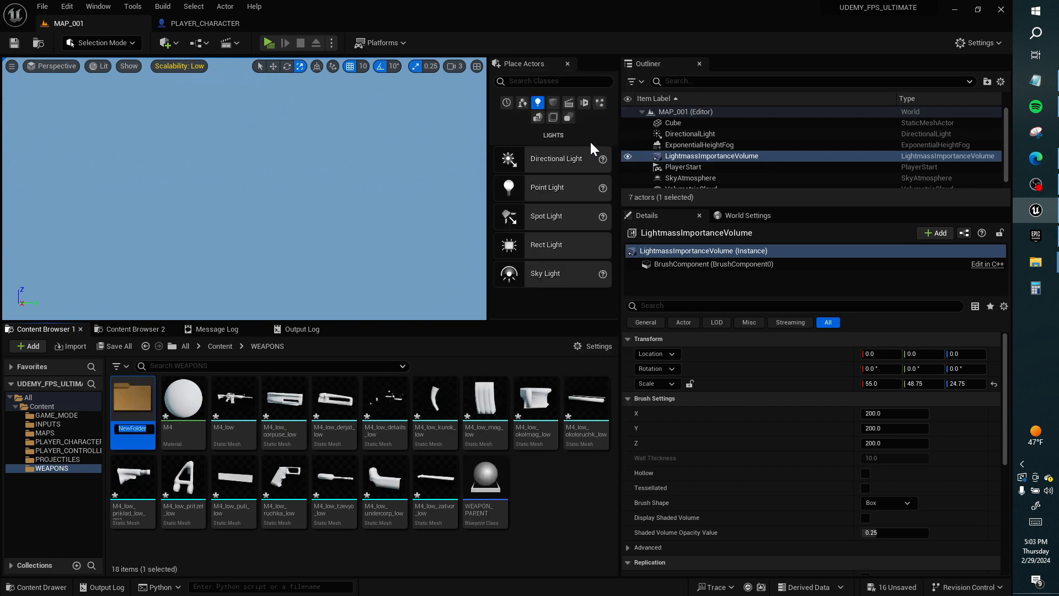
pyautogui.write('M4_PIECES')
pyautogui.press('Return')
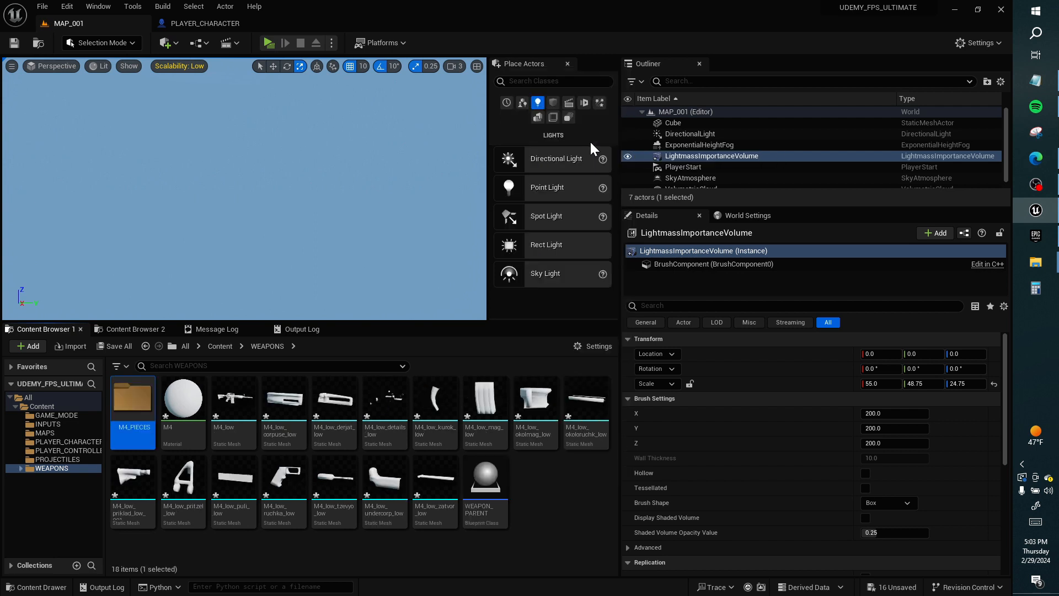
# Step: Move all the separate M4 part meshes, from M4_low_corpuse_low to M4_low_zatvor_low, into the M4_PIECES folder
pyautogui.click(279, 399)
pyautogui.keyDown('shift'); pyautogui.click(450, 478); pyautogui.keyUp('shift')
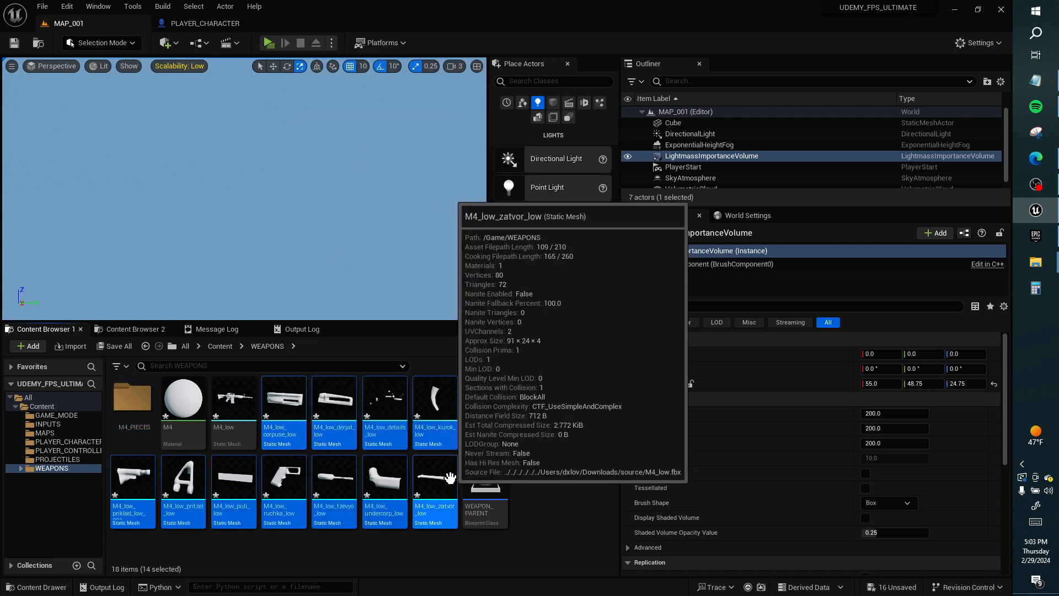
pyautogui.moveTo(450, 478); pyautogui.dragTo(151, 420)
pyautogui.click(194, 428)
# Step: Open the combined M4_low static mesh to inspect the rifle, and return to the MAP_001 level
pyautogui.click(235, 403)
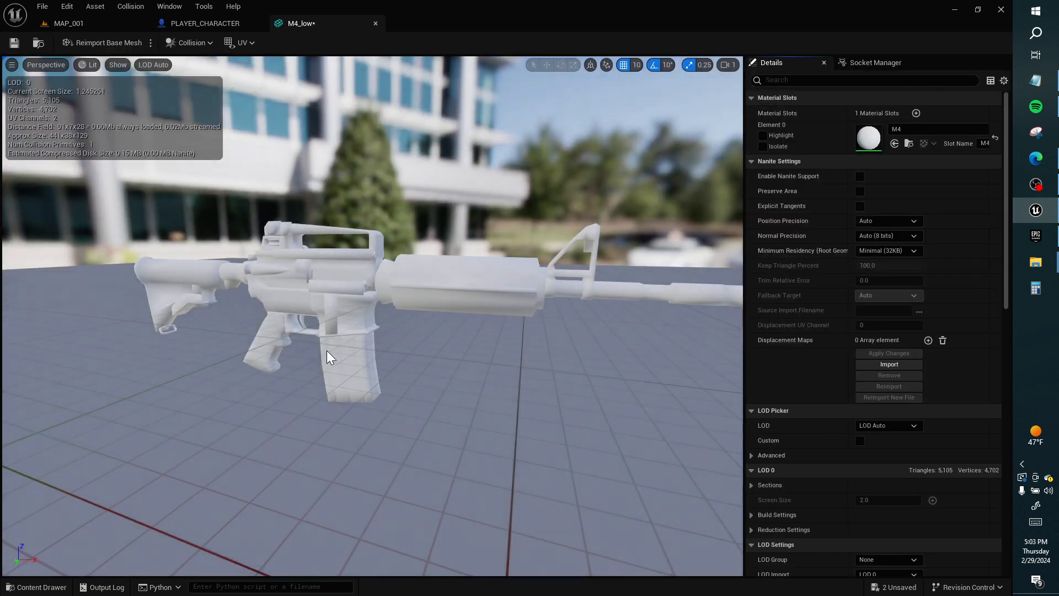
pyautogui.moveTo(327, 351); pyautogui.dragTo(414, 352, button='right')
pyautogui.click(68, 24)
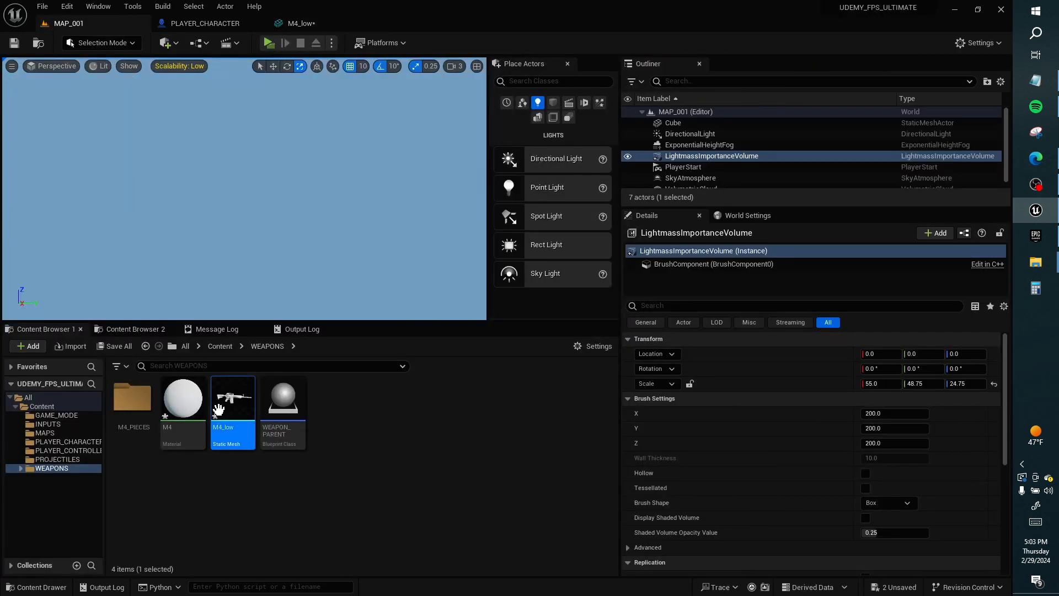
# Step: Set the M4 material's Param base colour to a grey of about 0.208, and apply and save the material
pyautogui.click(187, 398)
pyautogui.doubleClick(188, 398)
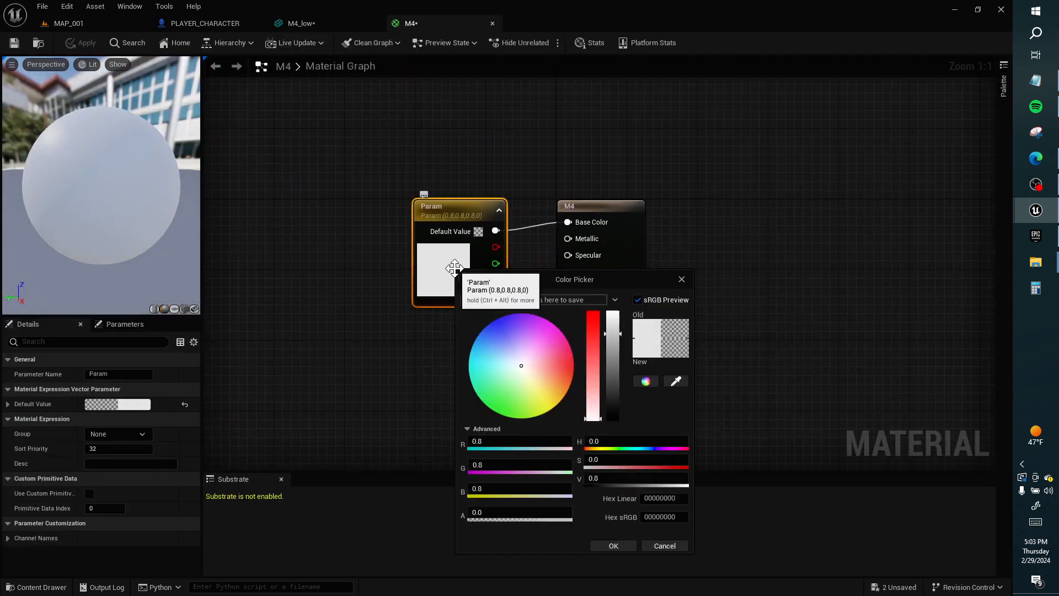
pyautogui.doubleClick(453, 272)
pyautogui.moveTo(607, 362); pyautogui.dragTo(621, 396)
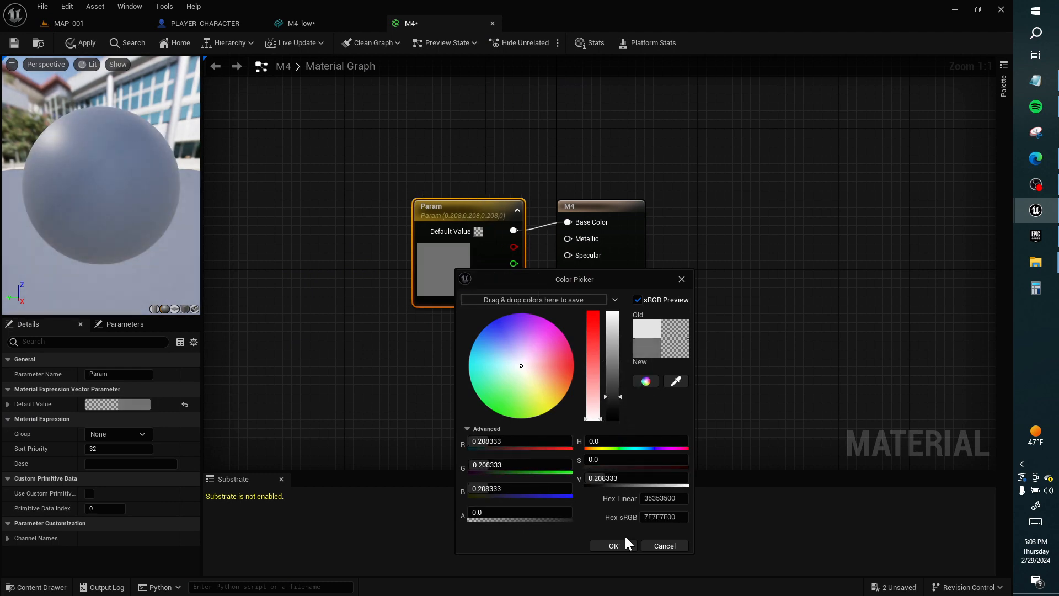
pyautogui.click(615, 546)
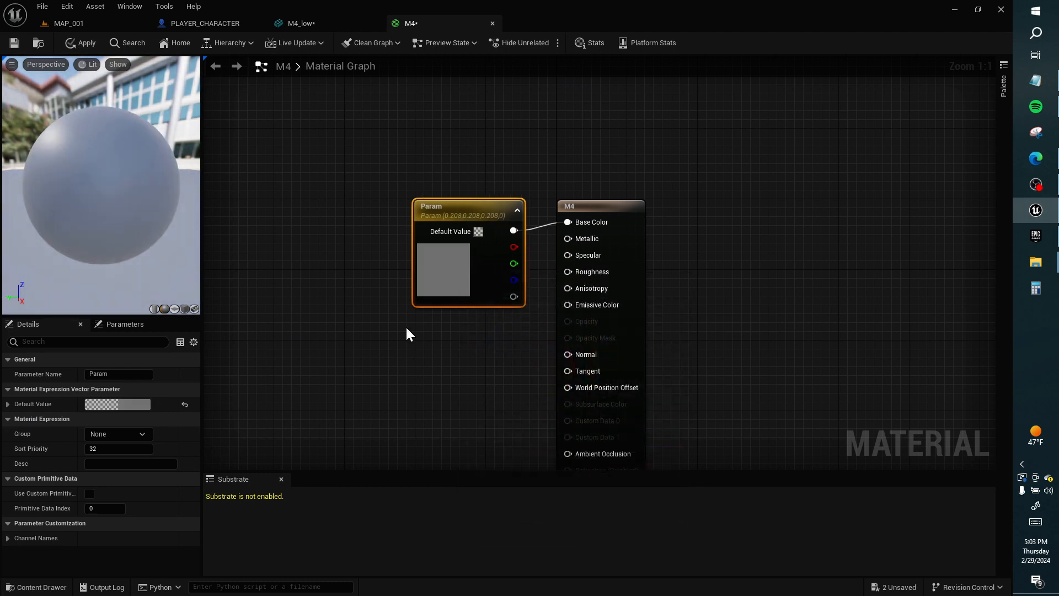
pyautogui.click(75, 45)
pyautogui.click(14, 43)
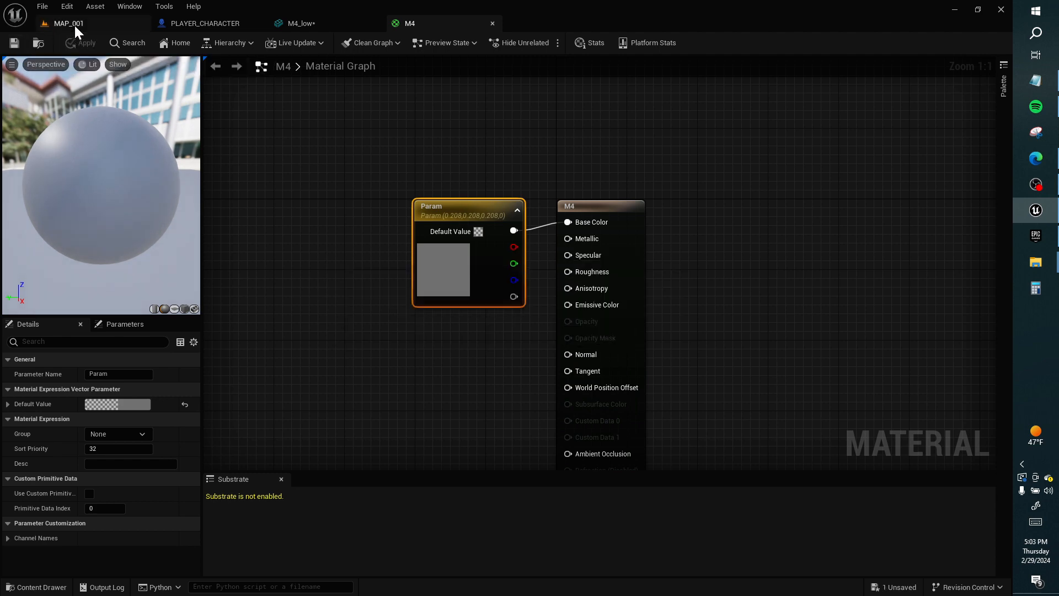
# Step: Check the recoloured rifle in the M4_low mesh editor and close the M4 material editor
pyautogui.click(74, 24)
pyautogui.doubleClick(240, 422)
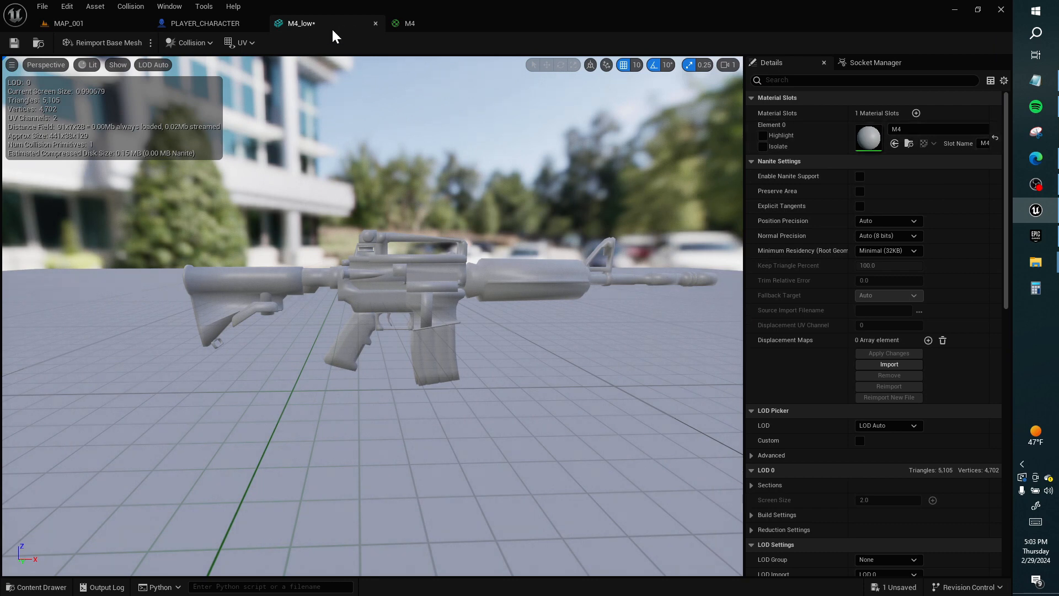
pyautogui.click(427, 25)
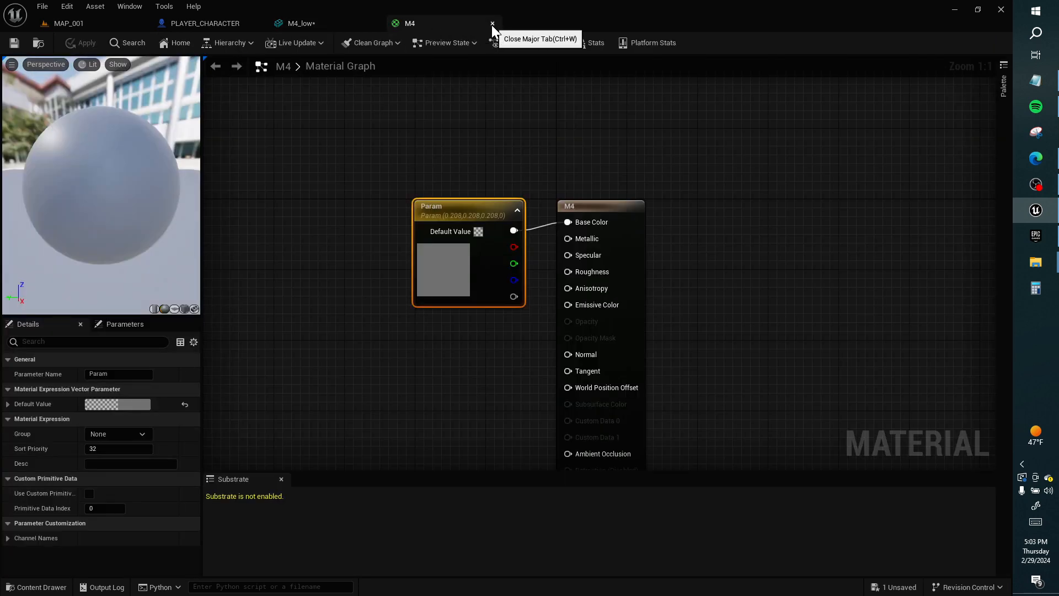
pyautogui.click(492, 23)
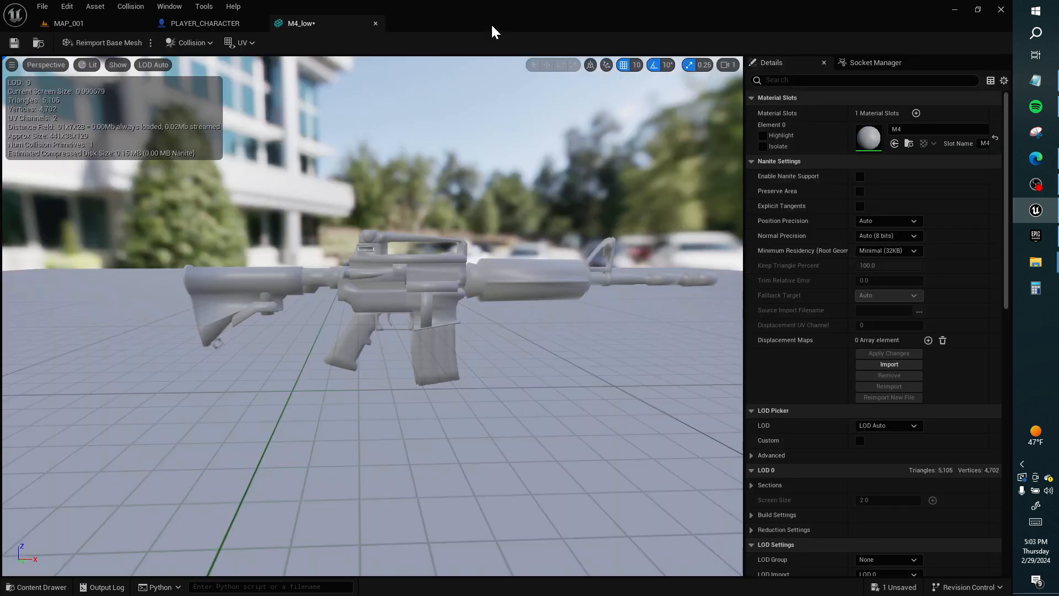
# Step: Close the M4_low mesh editor and review the M4 (Free) model's Sketchfab page and its available download formats in the browser
pyautogui.click(375, 23)
pyautogui.click(1024, 167)
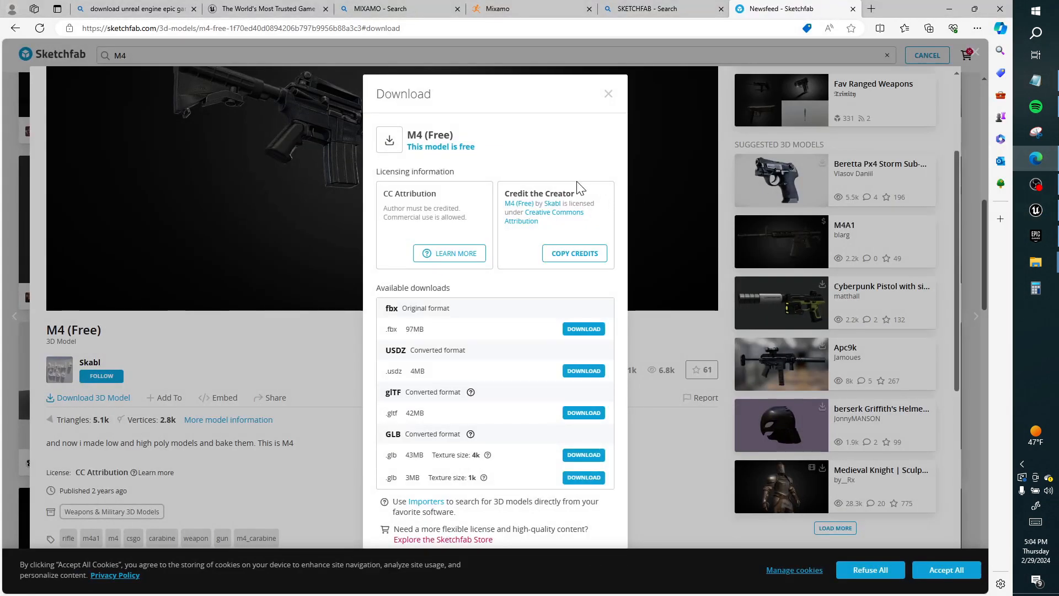
pyautogui.click(608, 95)
pyautogui.scroll(-4, 392, 400)
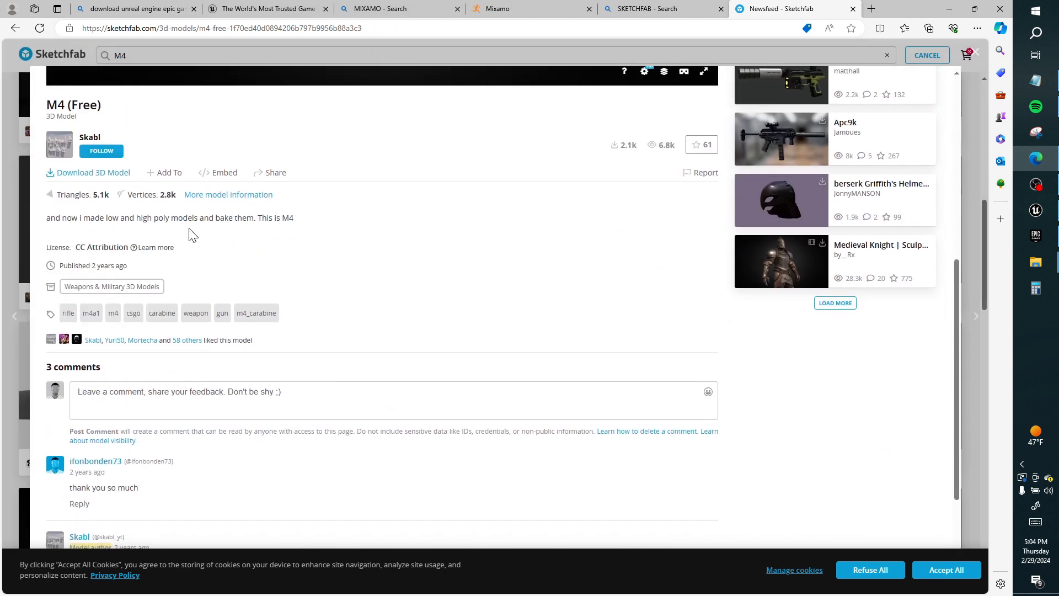
pyautogui.scroll(2, 209, 239)
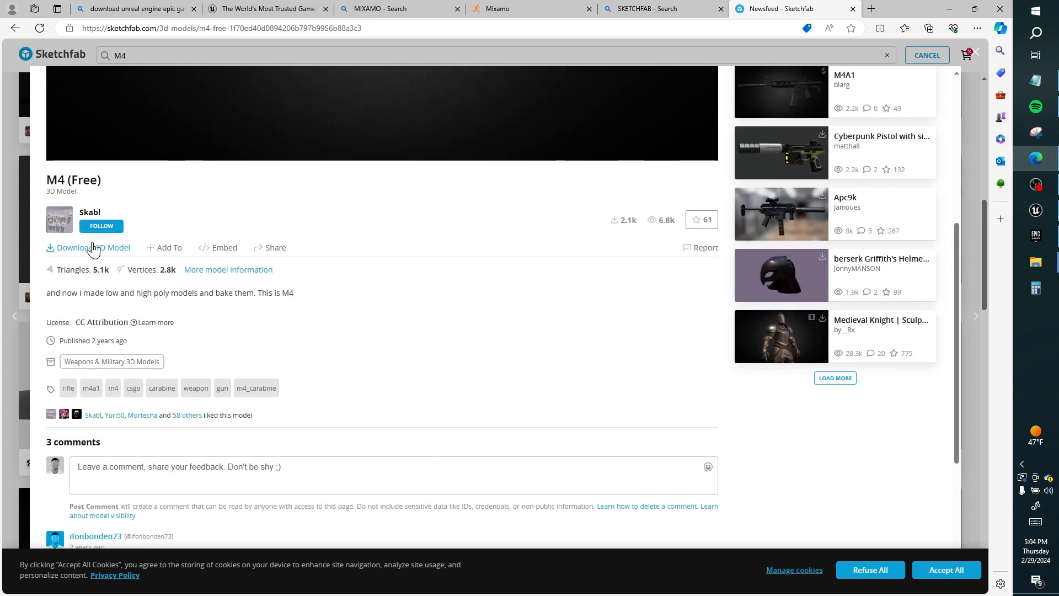
pyautogui.click(93, 247)
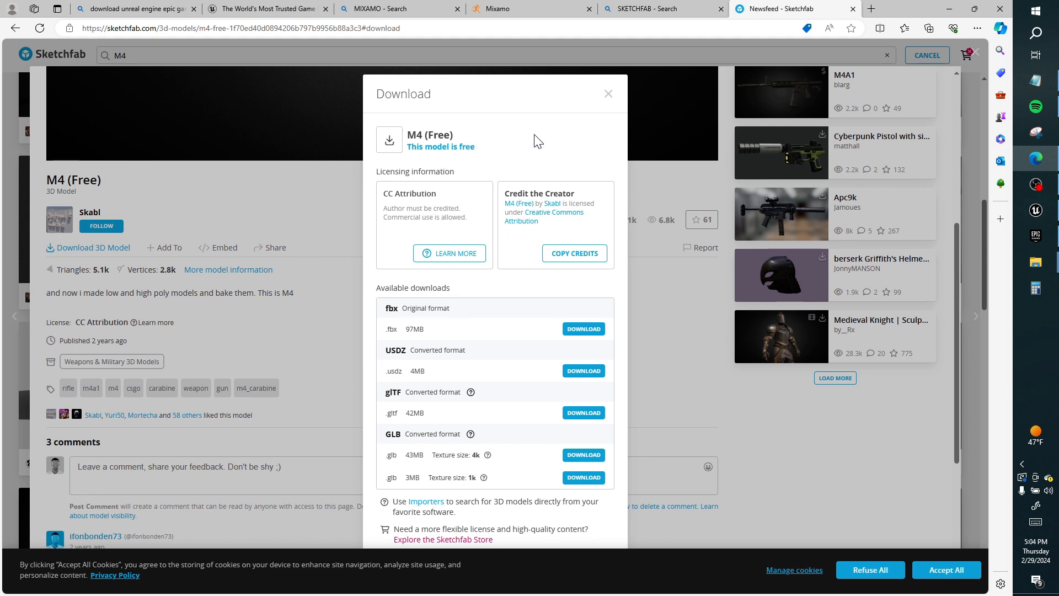
pyautogui.click(608, 94)
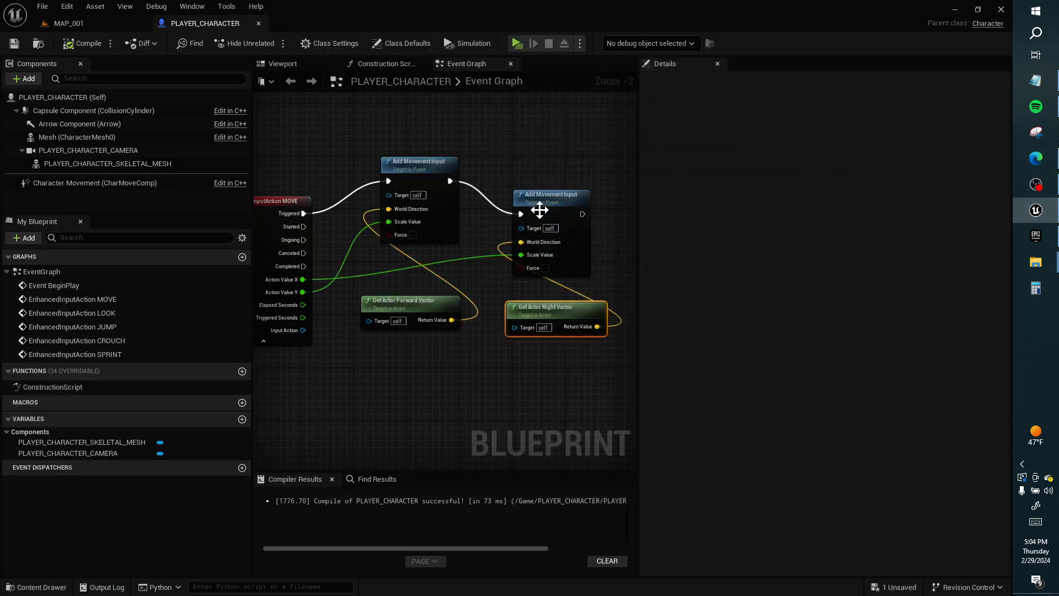
# Step: Align the second Add Movement Input node with the first, and open the Swat mesh asset from the PLAYER_CHARACTER_SKELETAL_MESH component
pyautogui.moveTo(539, 210); pyautogui.dragTo(539, 177)
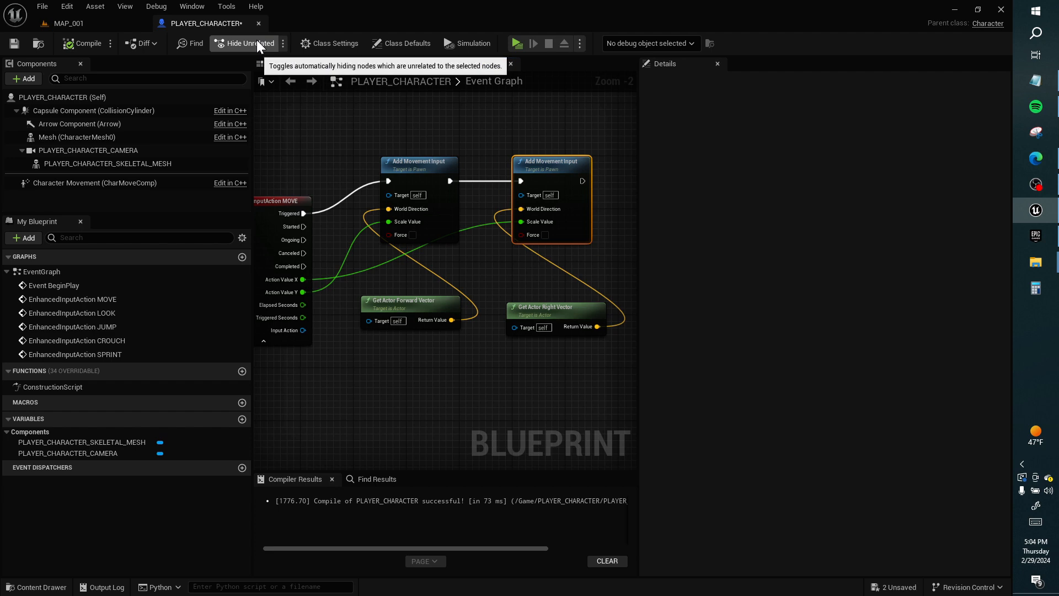
pyautogui.click(114, 164)
pyautogui.click(293, 64)
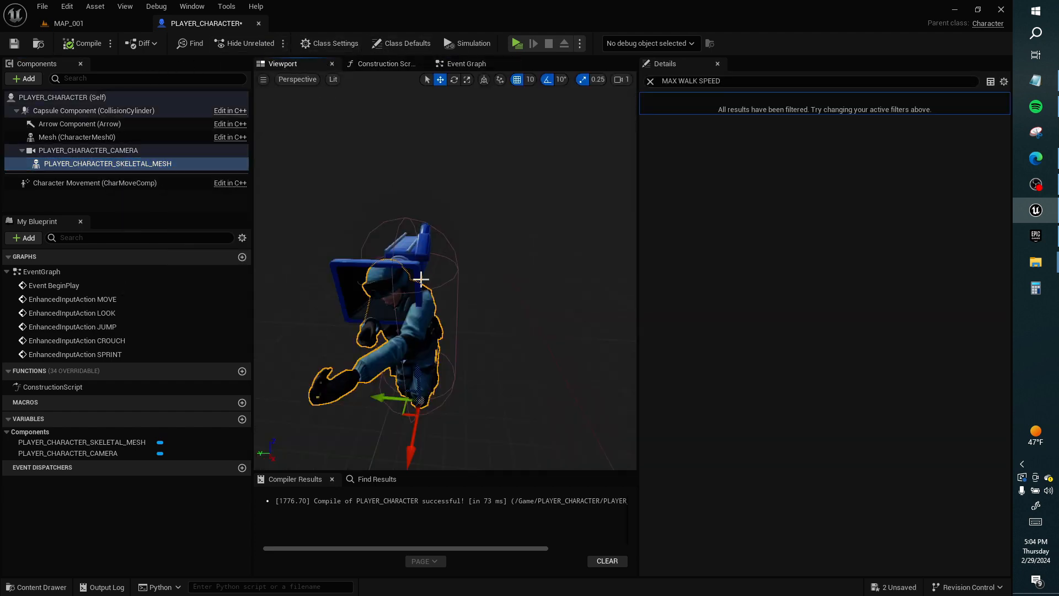
pyautogui.click(651, 81)
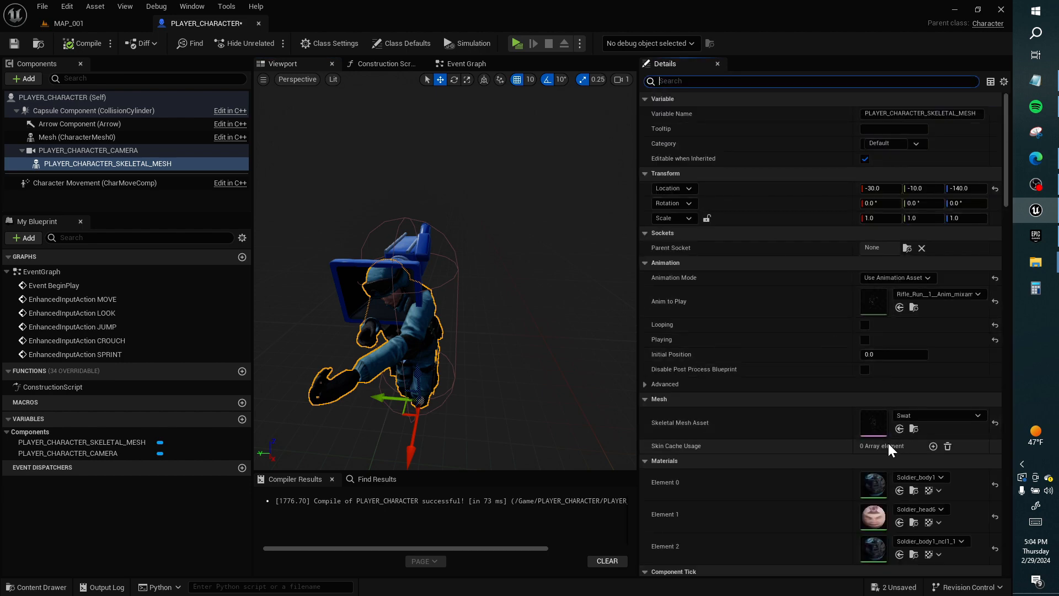
pyautogui.doubleClick(875, 423)
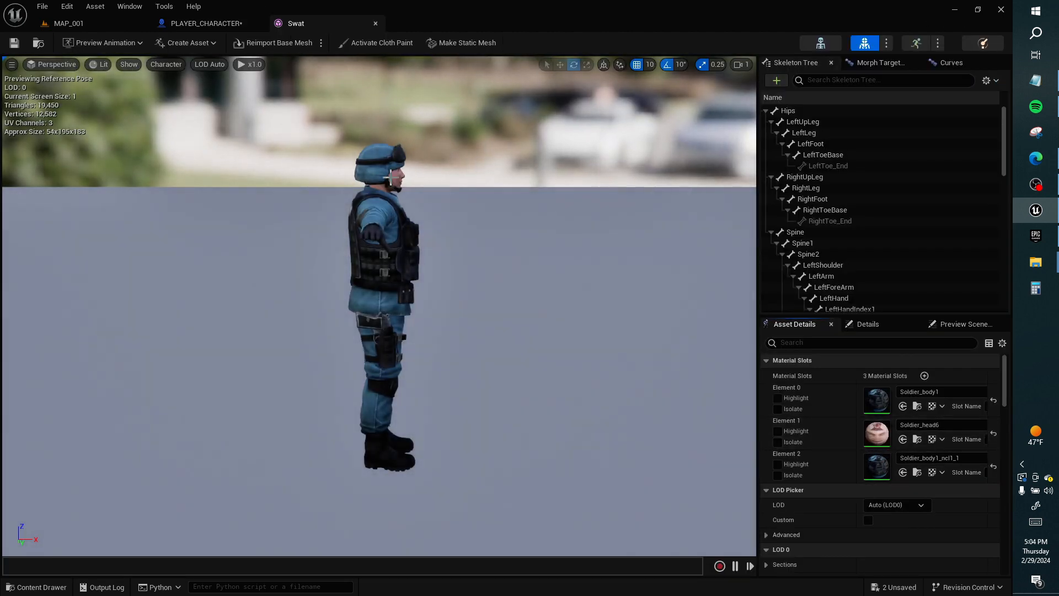
# Step: Preview the Rifle_Run__1__Anim_mixamo_com animation on the Swat mesh and pause its playback
pyautogui.click(128, 44)
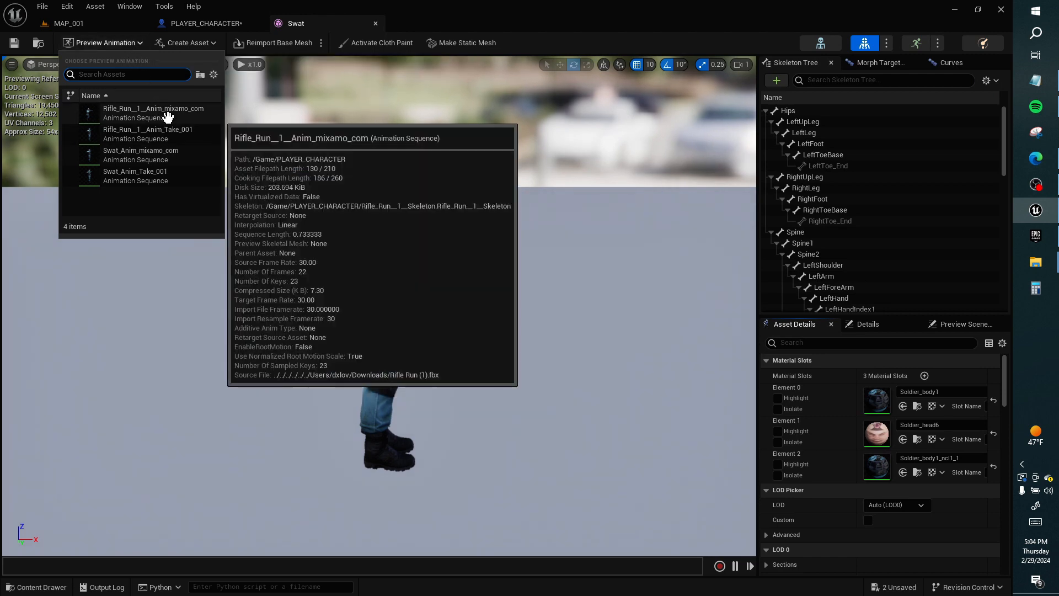
pyautogui.click(163, 109)
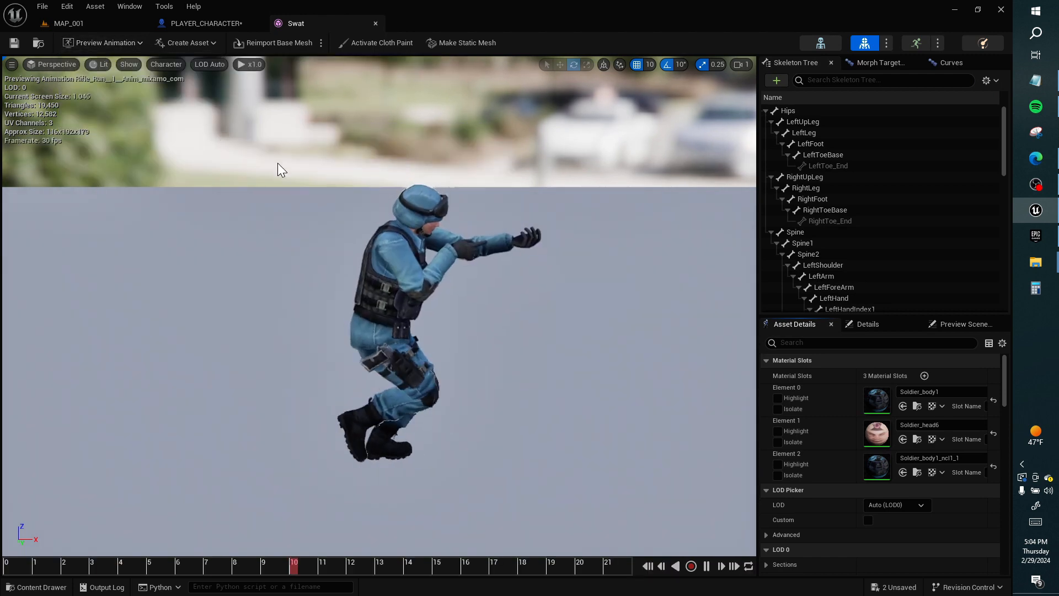
pyautogui.click(706, 566)
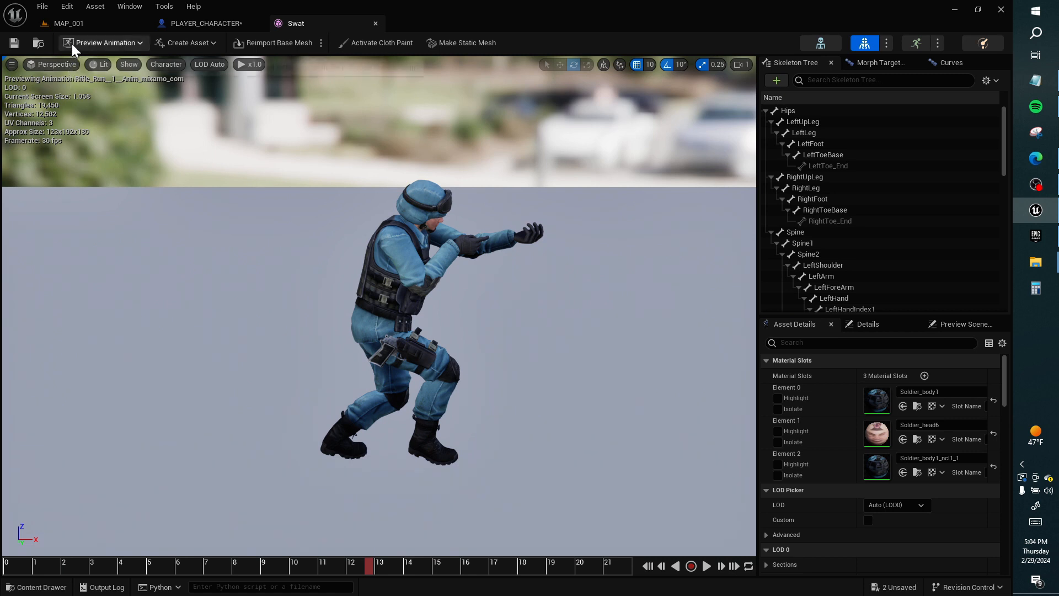
pyautogui.click(12, 64)
pyautogui.click(12, 63)
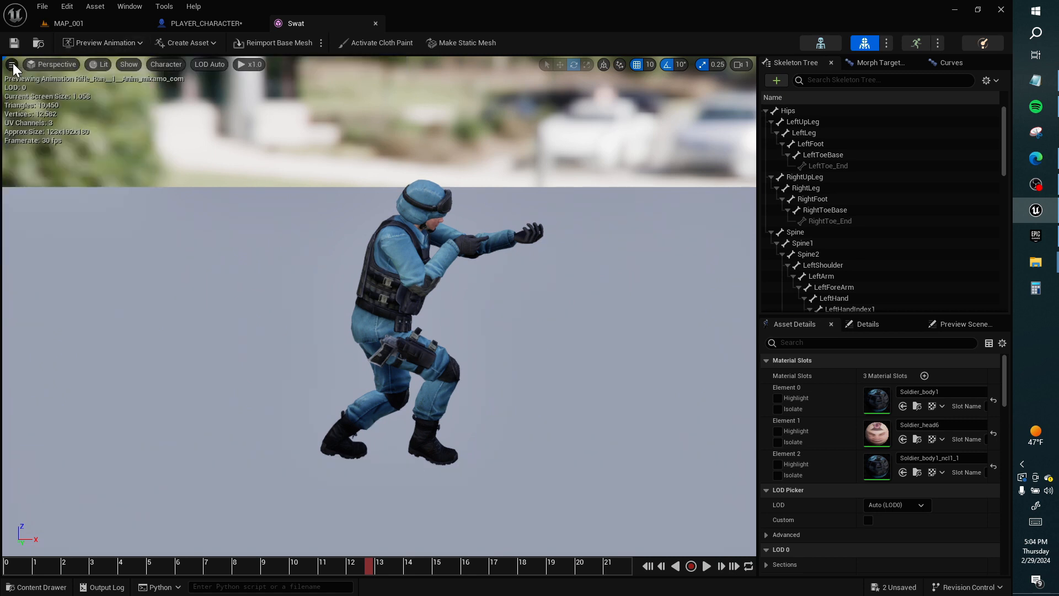
# Step: Open the Swat mesh's skeleton, filter its bone tree by HAND, and select the RightHand bone
pyautogui.click(821, 45)
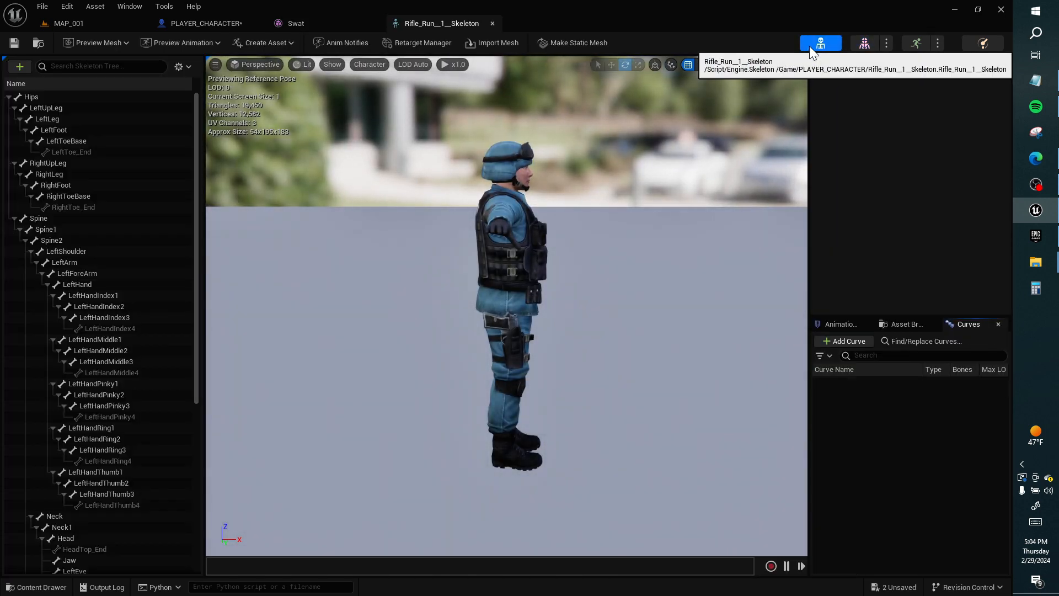
pyautogui.scroll(-2, 122, 355)
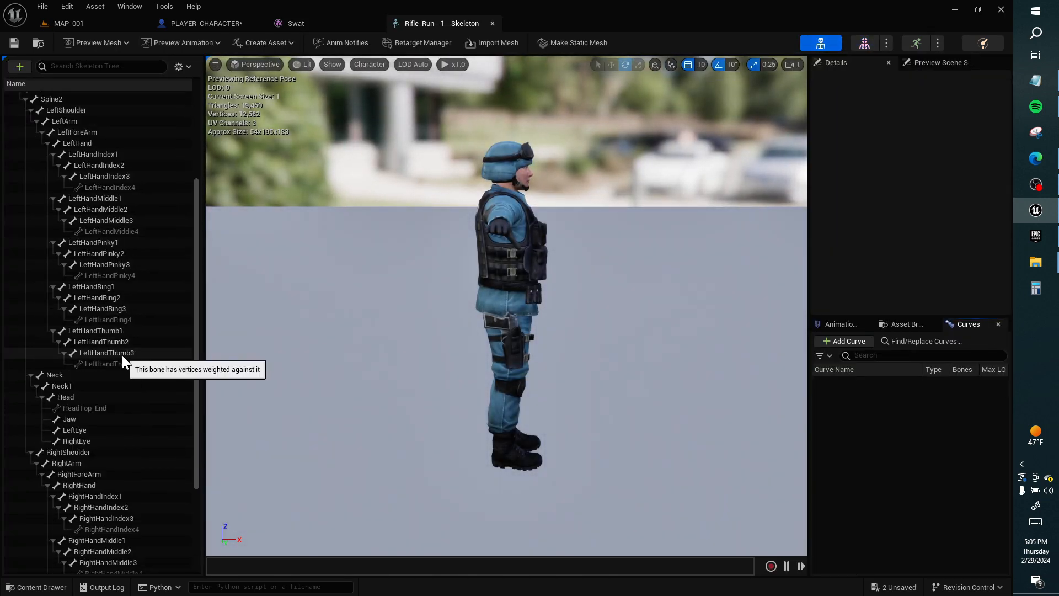
pyautogui.scroll(-8, 121, 356)
pyautogui.scroll(10, 109, 356)
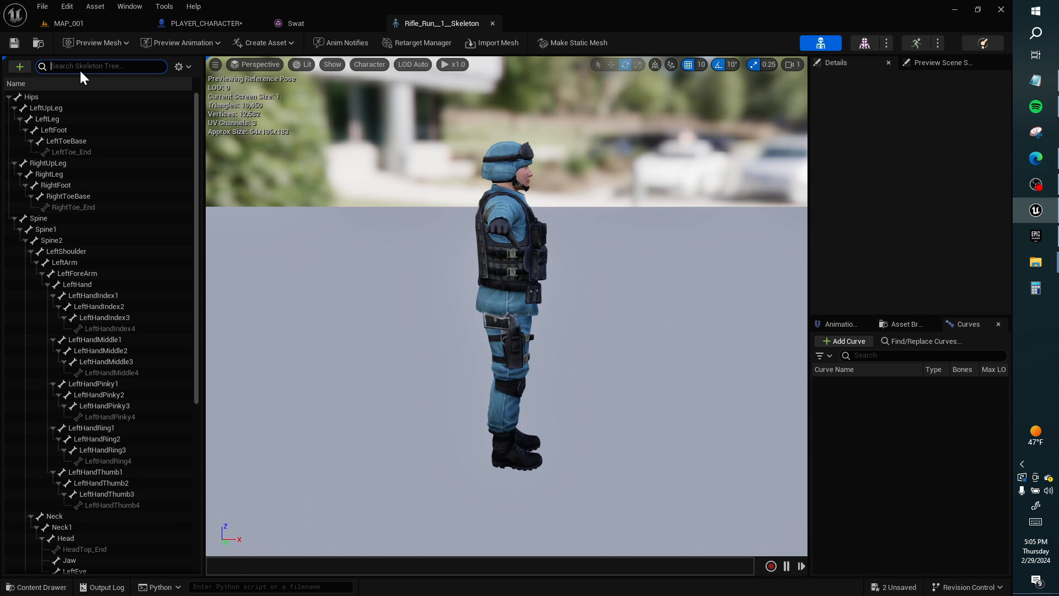
pyautogui.write('HAND')
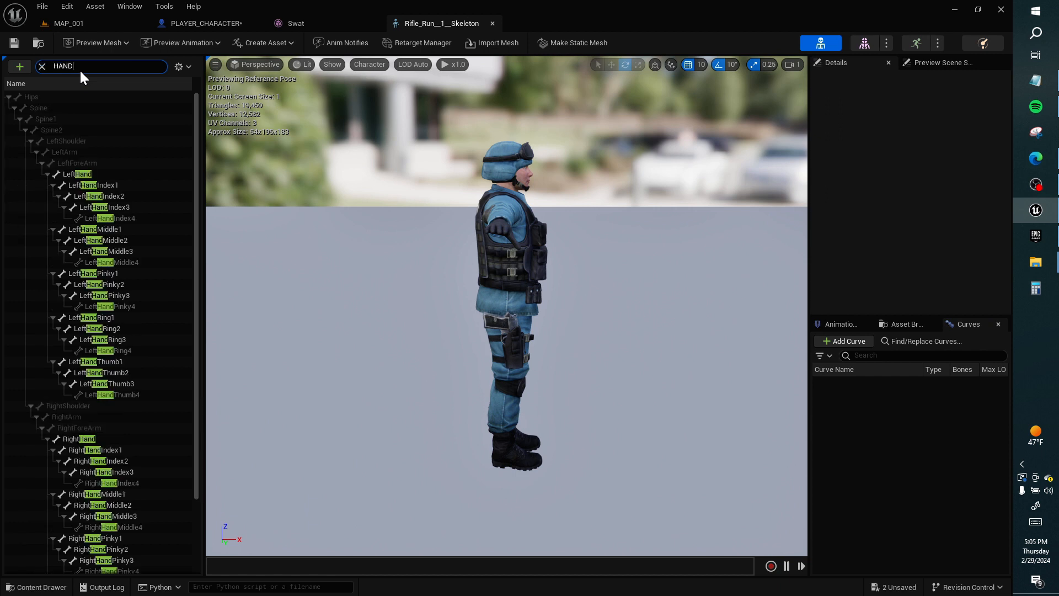
pyautogui.click(117, 442)
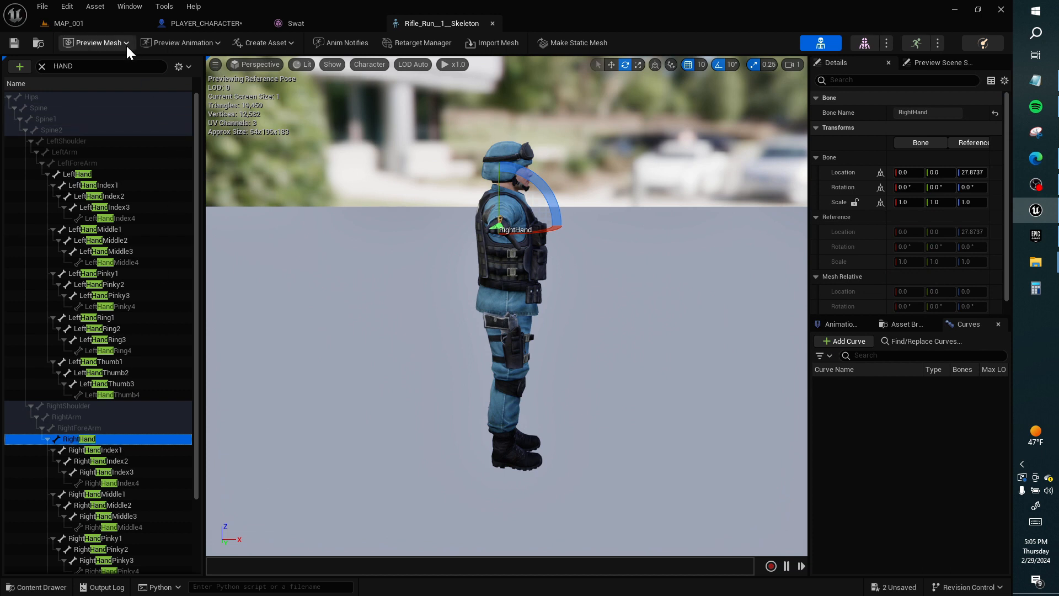
# Step: With Rifle_Run__1__Anim_mixamo_com as the paused preview animation, add a socket to the RightHand bone and rename it WEAPON_SOCKET
pyautogui.click(150, 41)
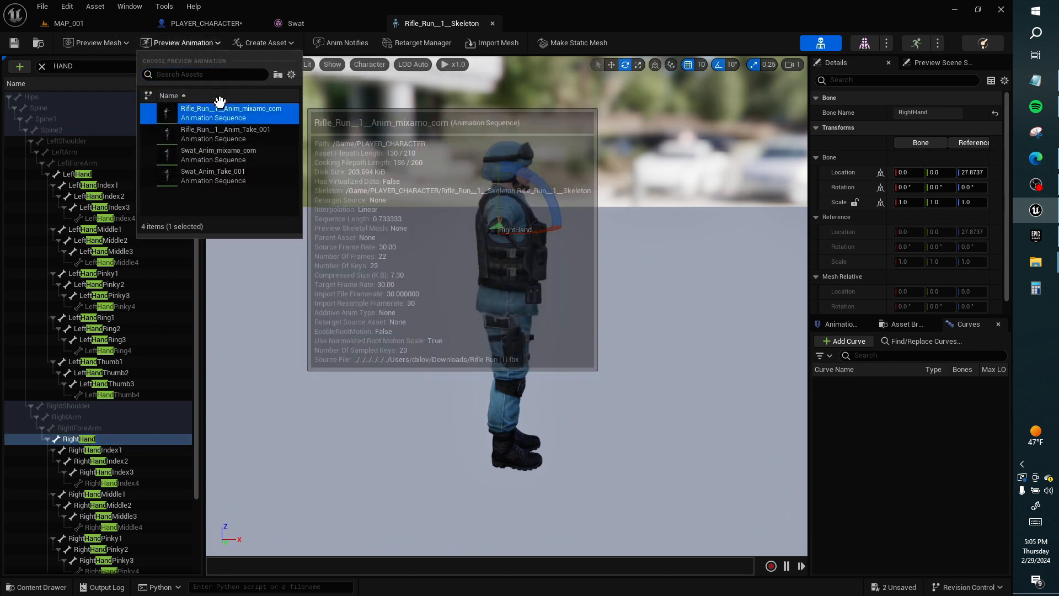
pyautogui.click(222, 108)
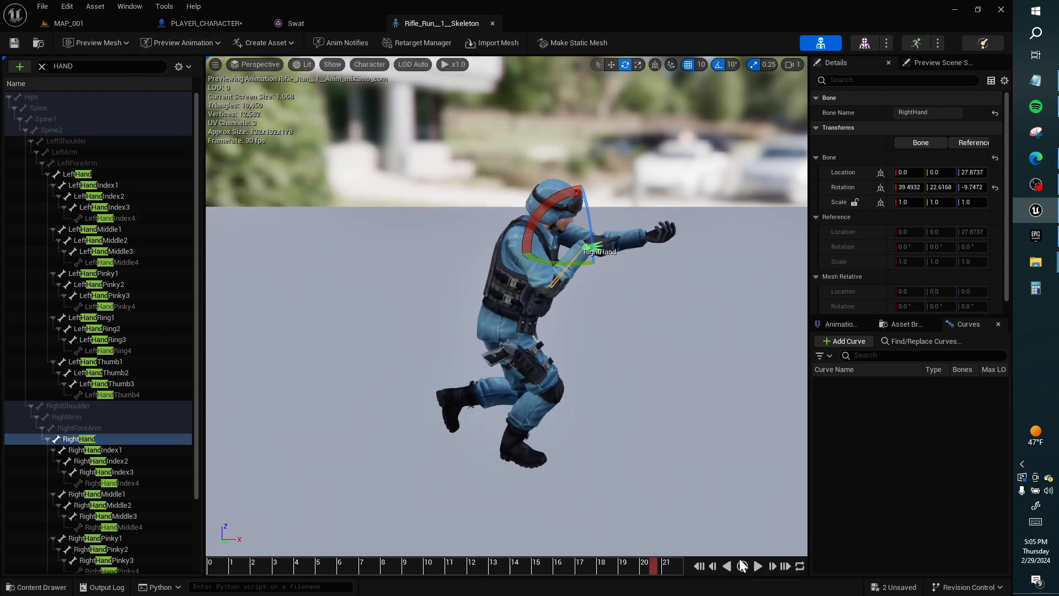
pyautogui.rightClick(98, 439)
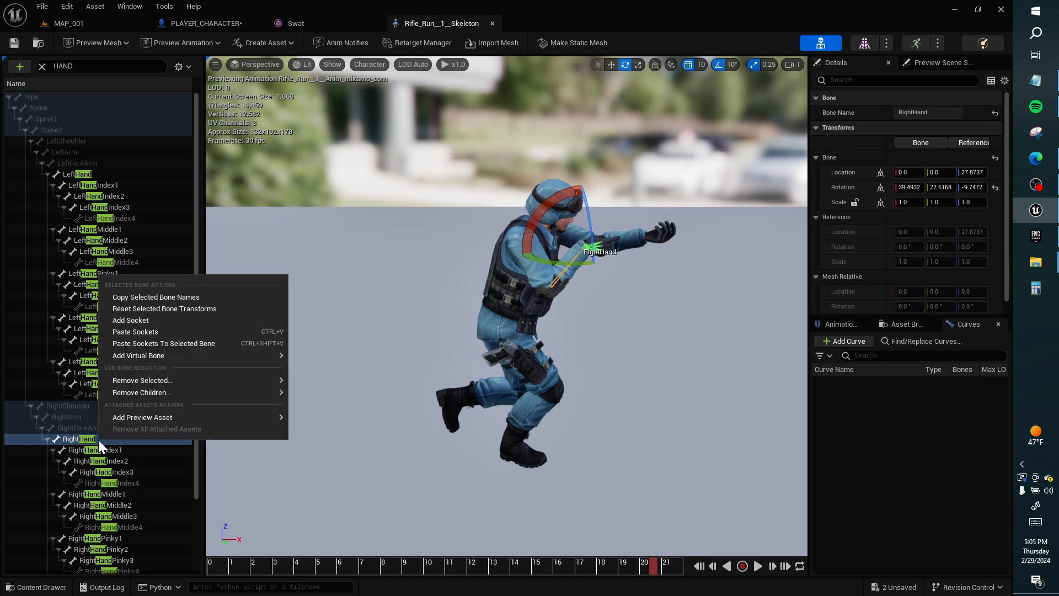
pyautogui.click(190, 322)
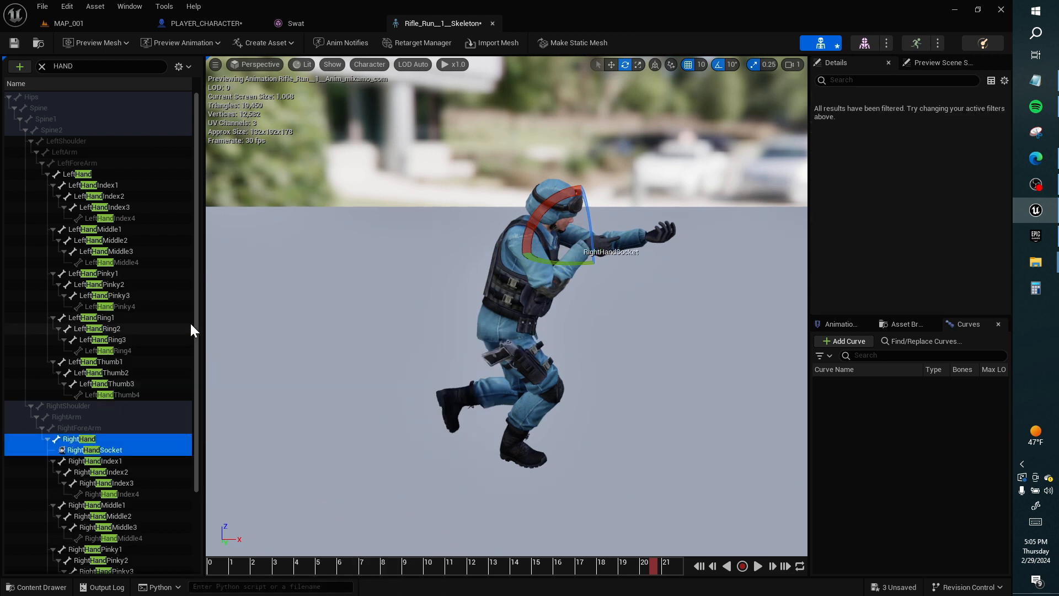
pyautogui.click(129, 451)
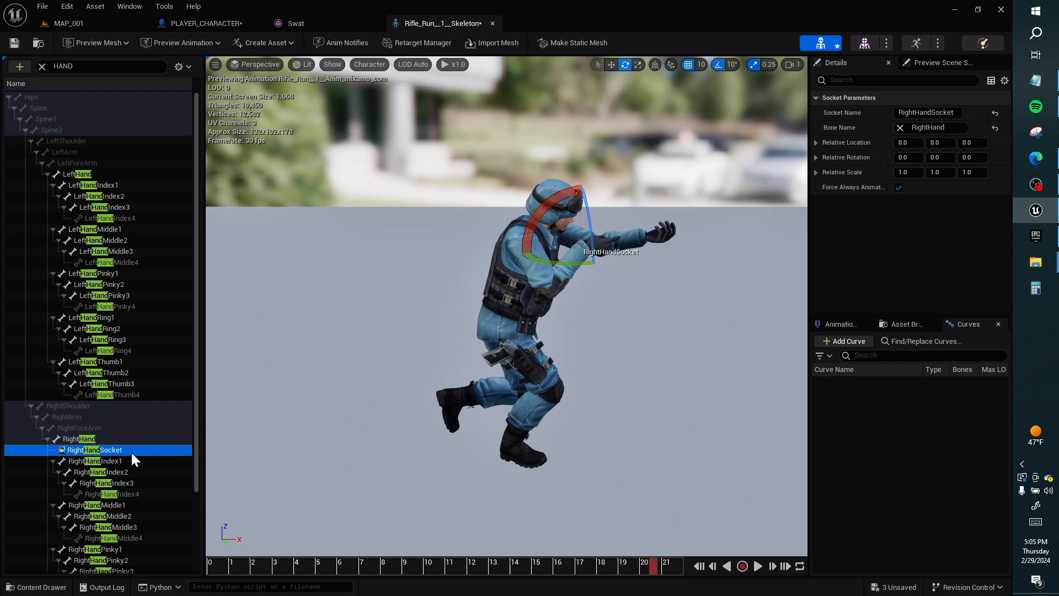
pyautogui.press('F2')
pyautogui.write('WEAPON')
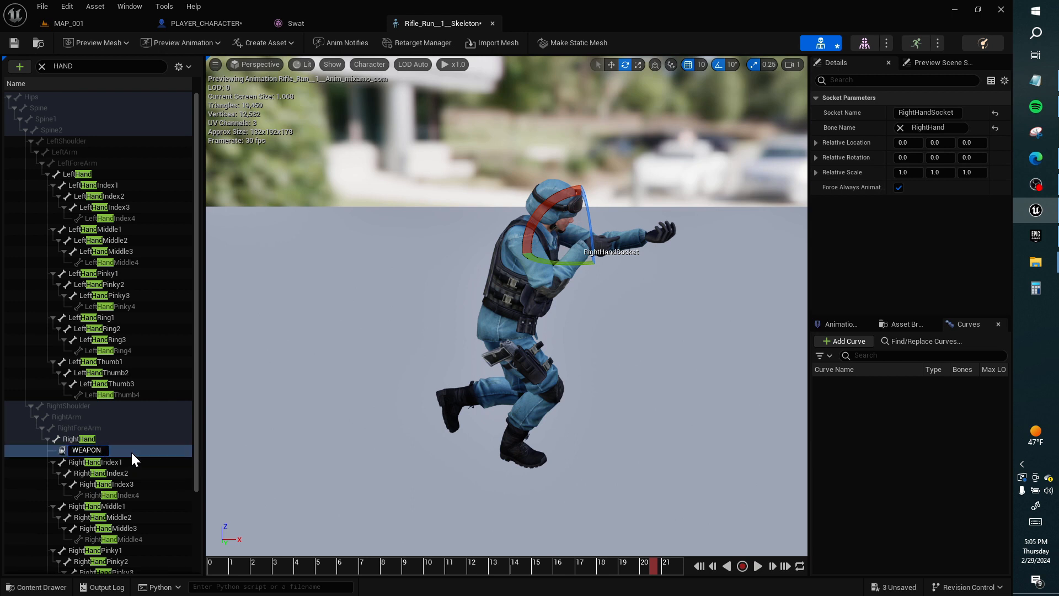
pyautogui.write('_SOCKET')
pyautogui.press('Return')
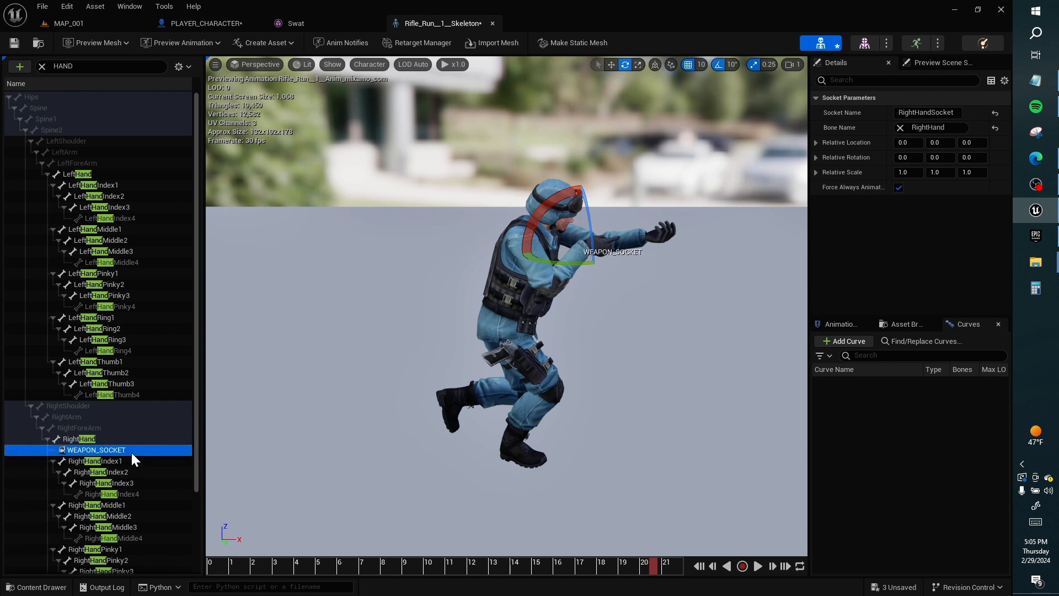
# Step: Add the M4_low static mesh as a preview asset on WEAPON_SOCKET and inspect its size against the character
pyautogui.rightClick(130, 451)
pyautogui.moveTo(191, 432)
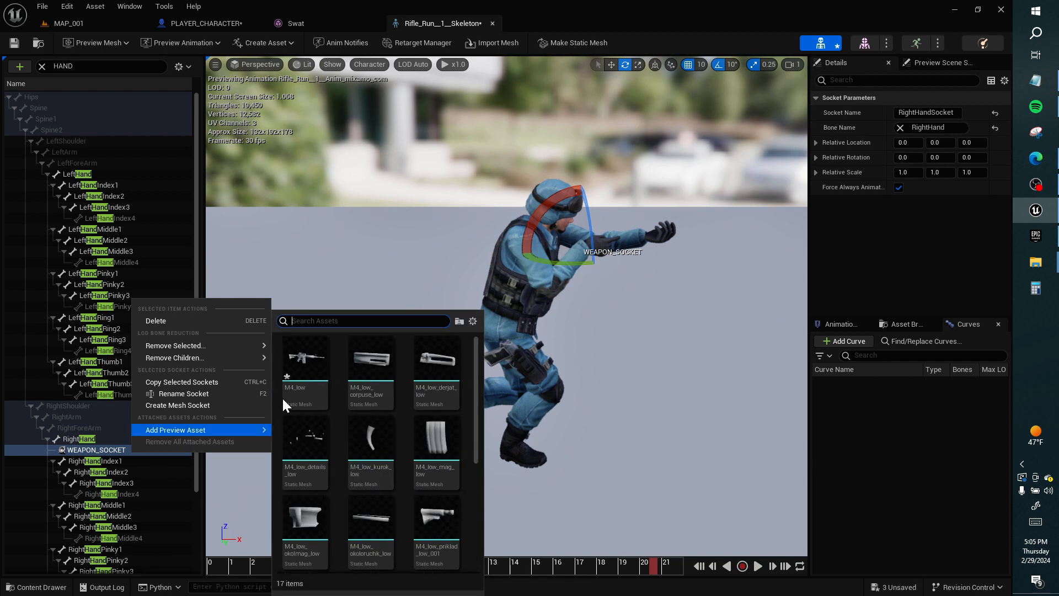
pyautogui.click(283, 399)
pyautogui.moveTo(471, 375); pyautogui.dragTo(471, 375, button='right')
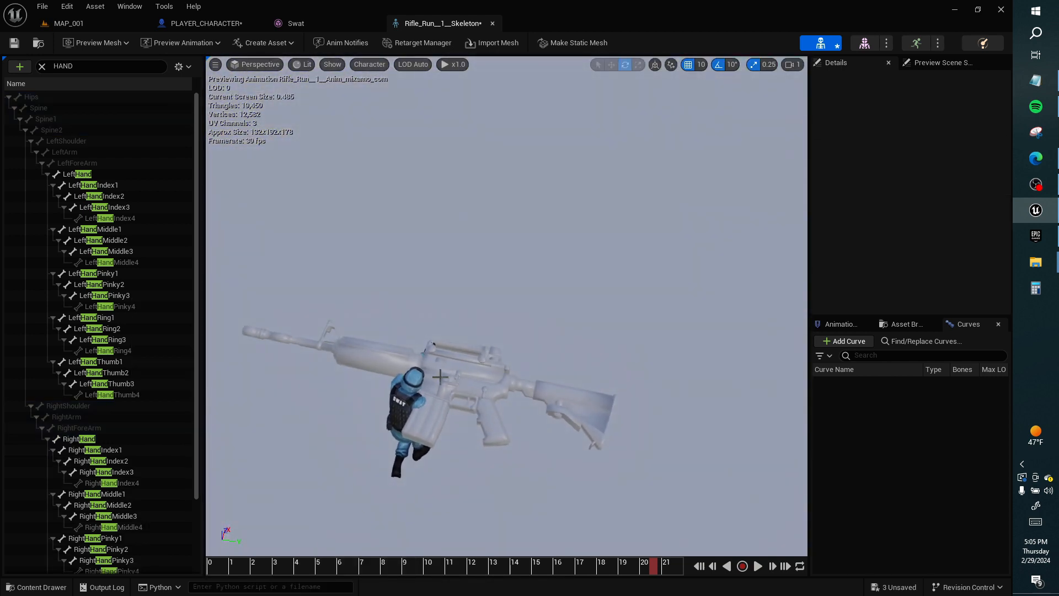
# Step: Try to import M4_low.fbx into the level project's WEAPONS folder again, overwriting the existing M4_low asset
pyautogui.click(107, 23)
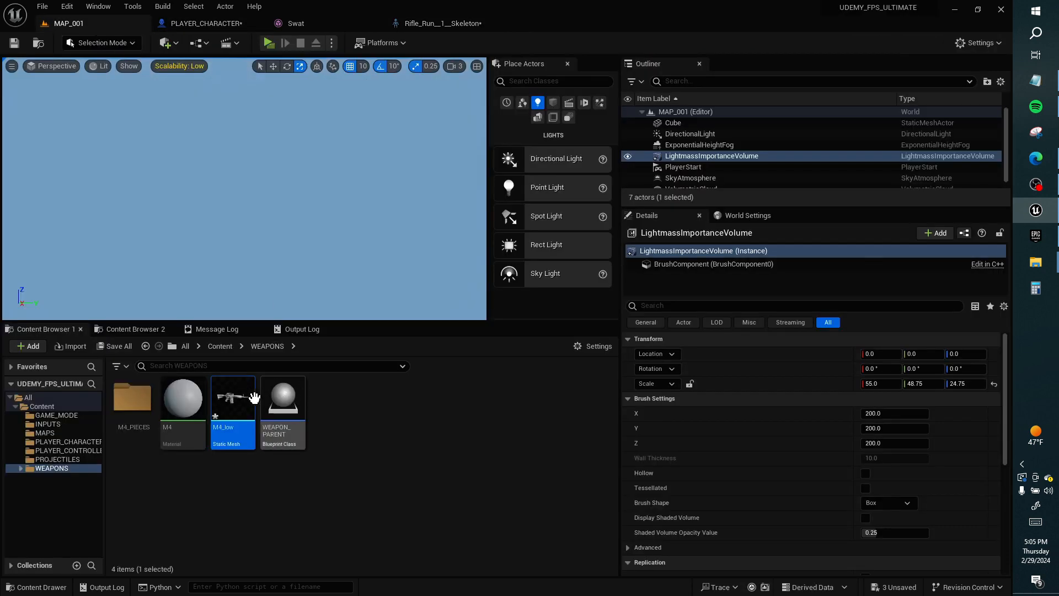
pyautogui.click(68, 345)
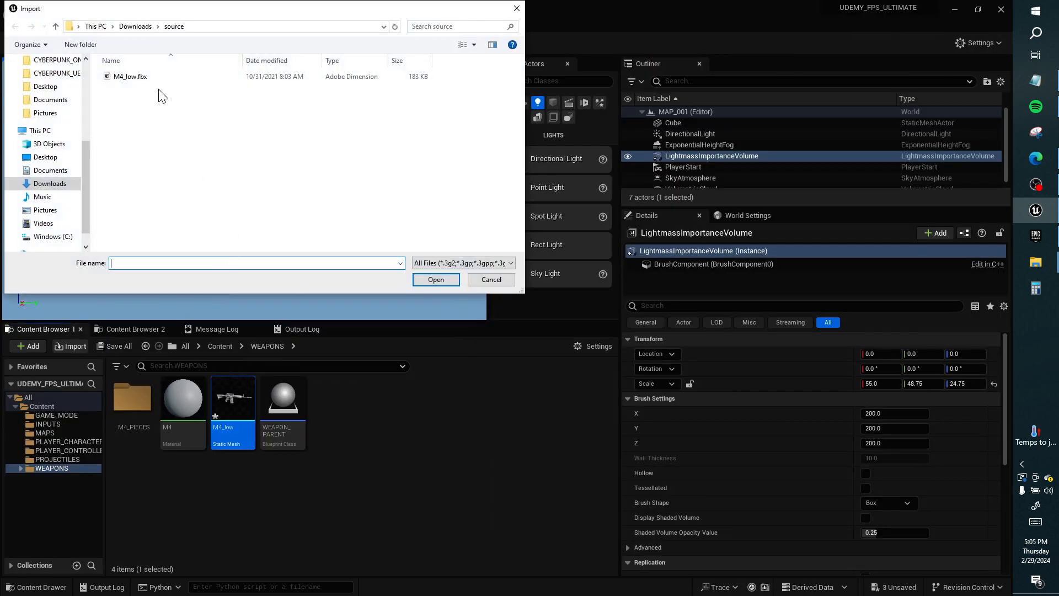
pyautogui.click(158, 78)
pyautogui.doubleClick(158, 79)
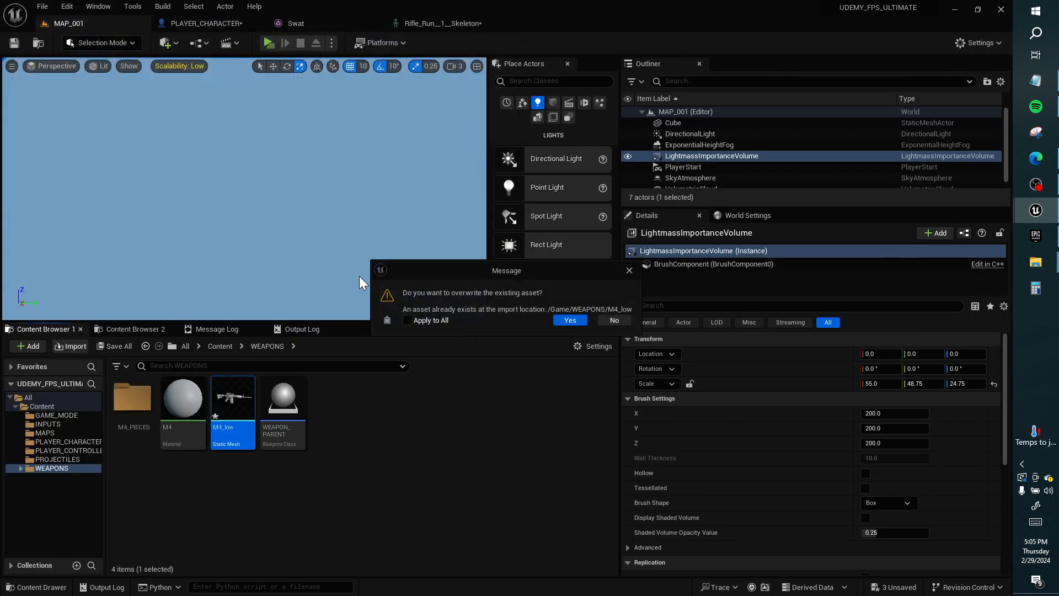
pyautogui.click(567, 320)
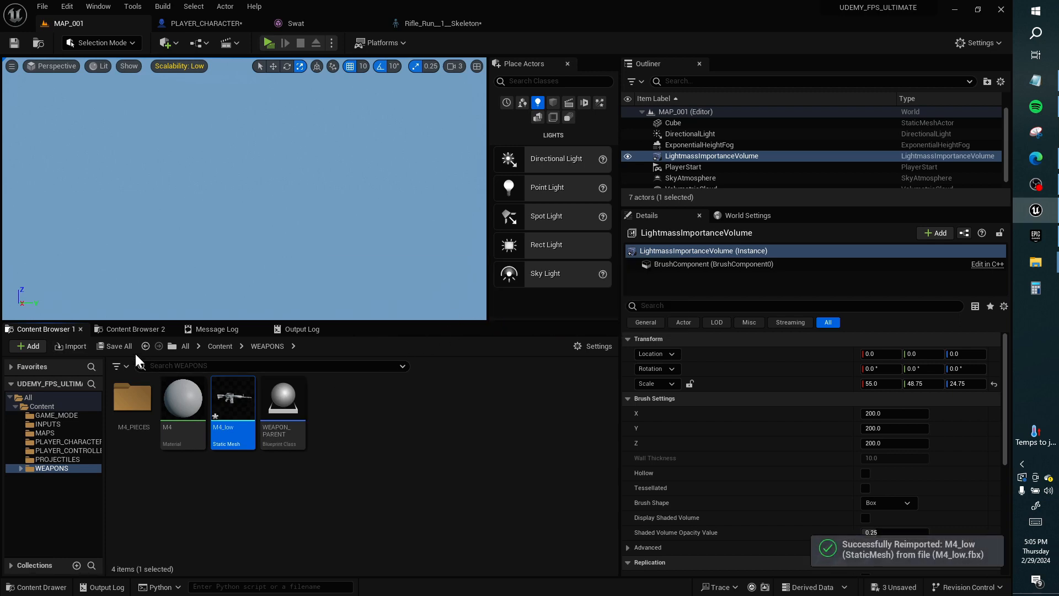
pyautogui.click(72, 345)
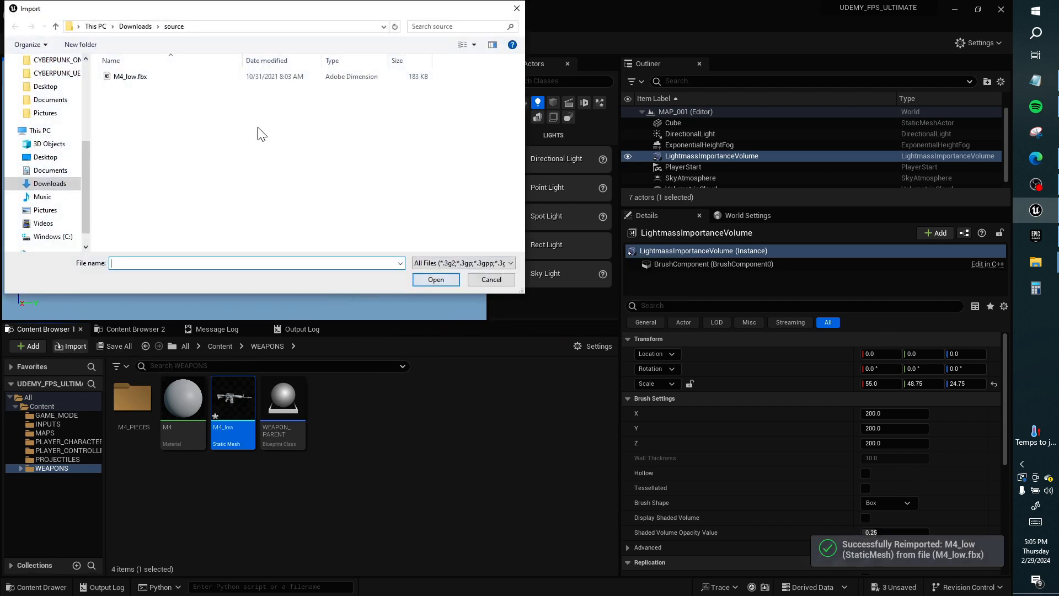
pyautogui.click(208, 78)
pyautogui.click(428, 276)
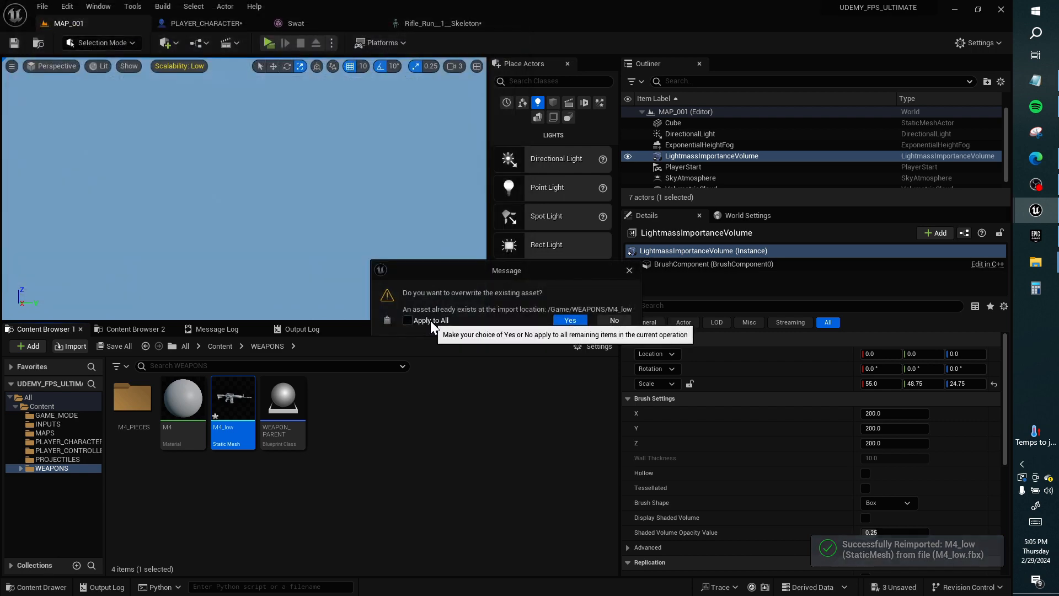
pyautogui.click(570, 320)
pyautogui.rightClick(248, 401)
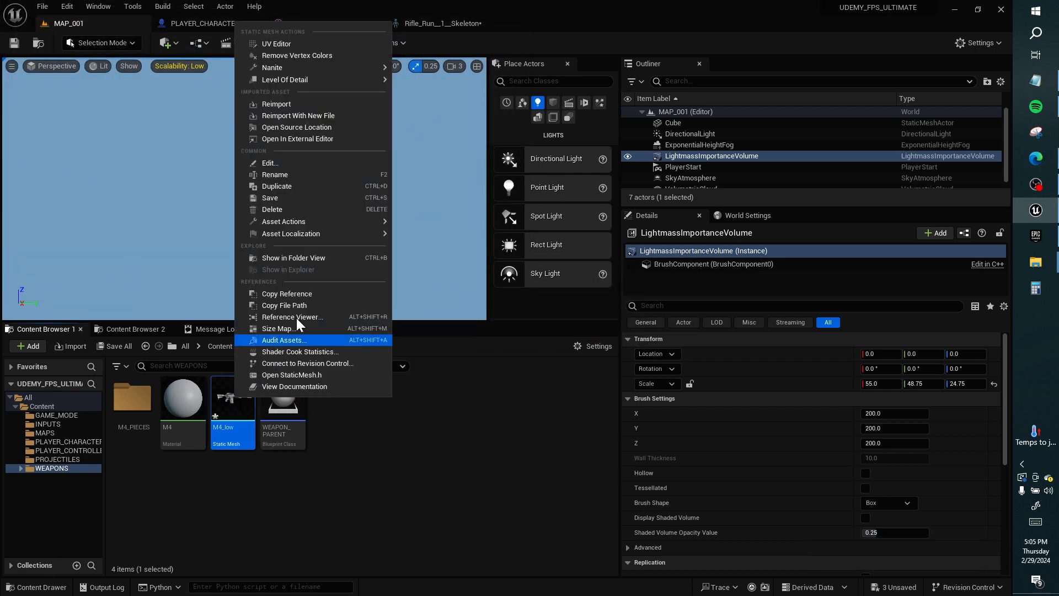
pyautogui.click(309, 207)
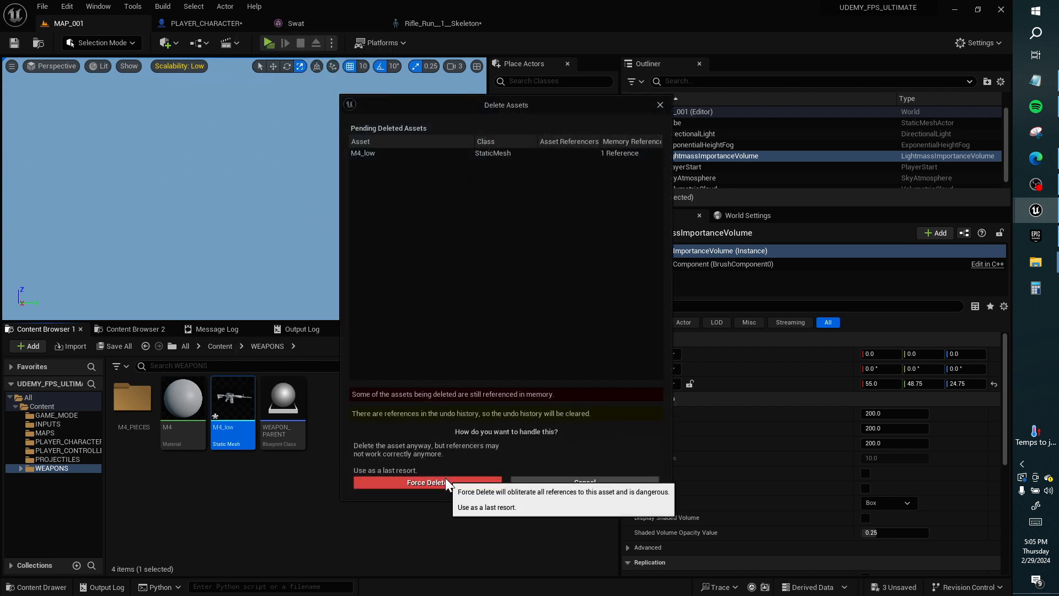
pyautogui.click(523, 482)
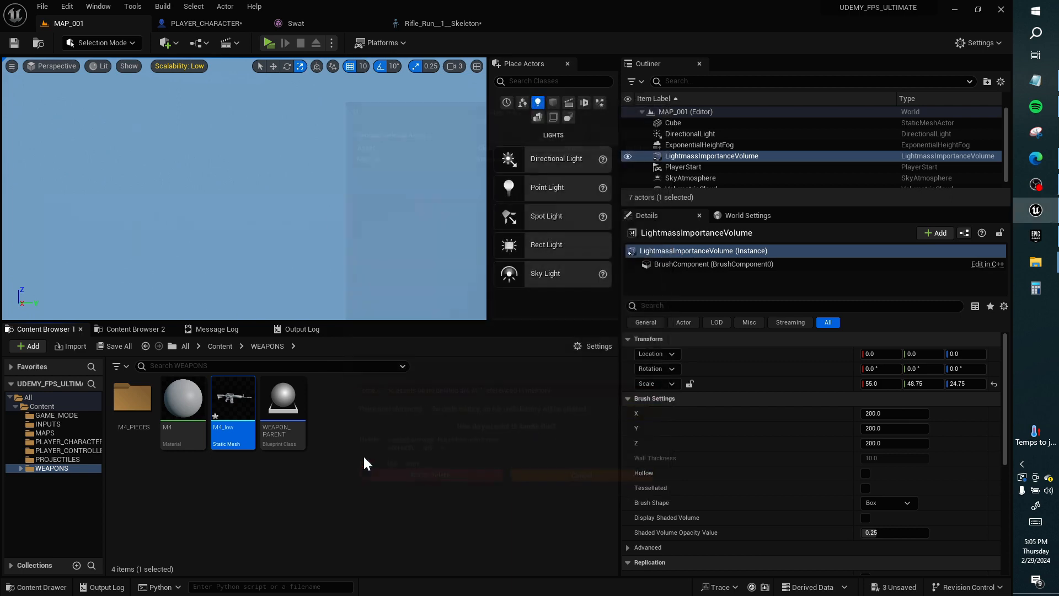
# Step: Open the M4_low static mesh in its editor and reimport its base mesh
pyautogui.doubleClick(270, 400)
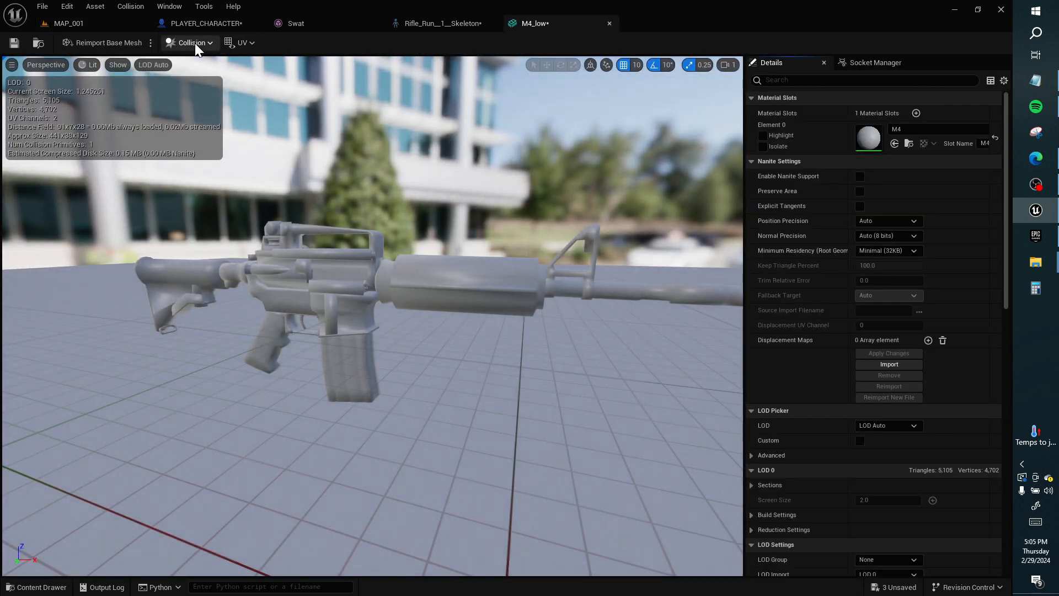
pyautogui.click(150, 43)
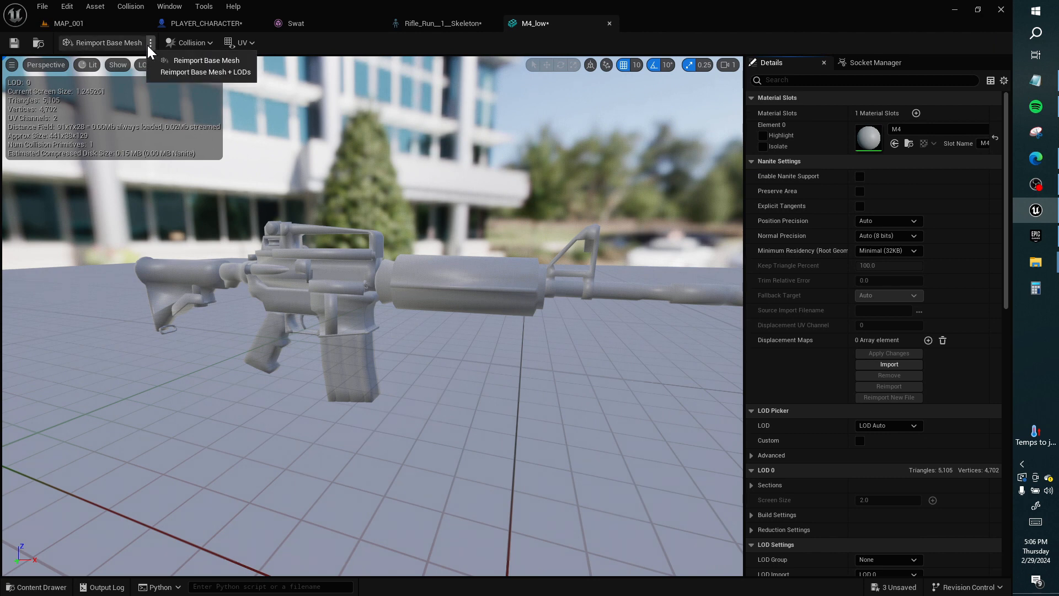
pyautogui.click(243, 43)
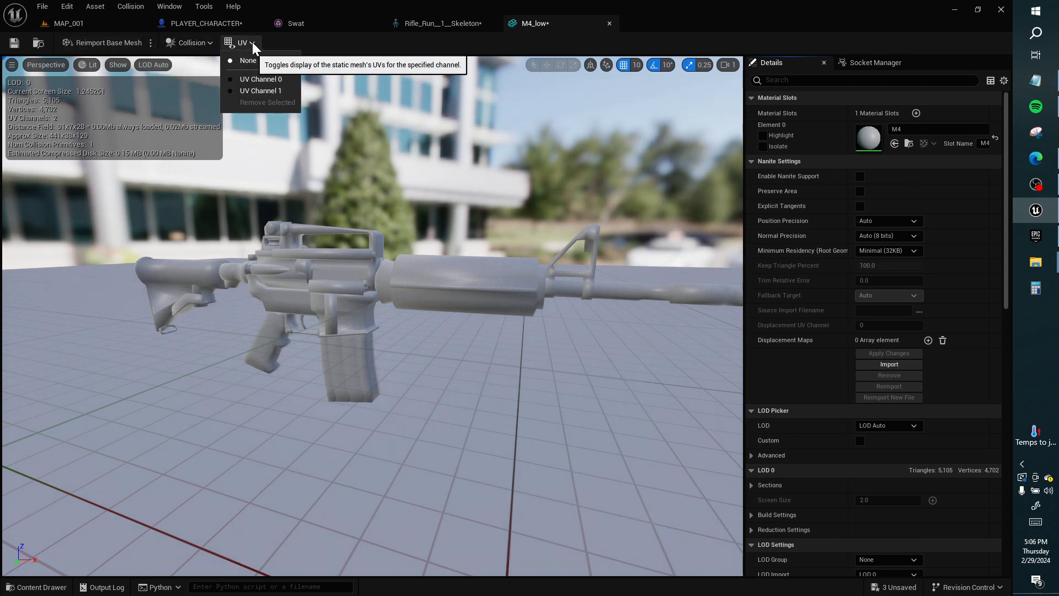
pyautogui.click(252, 44)
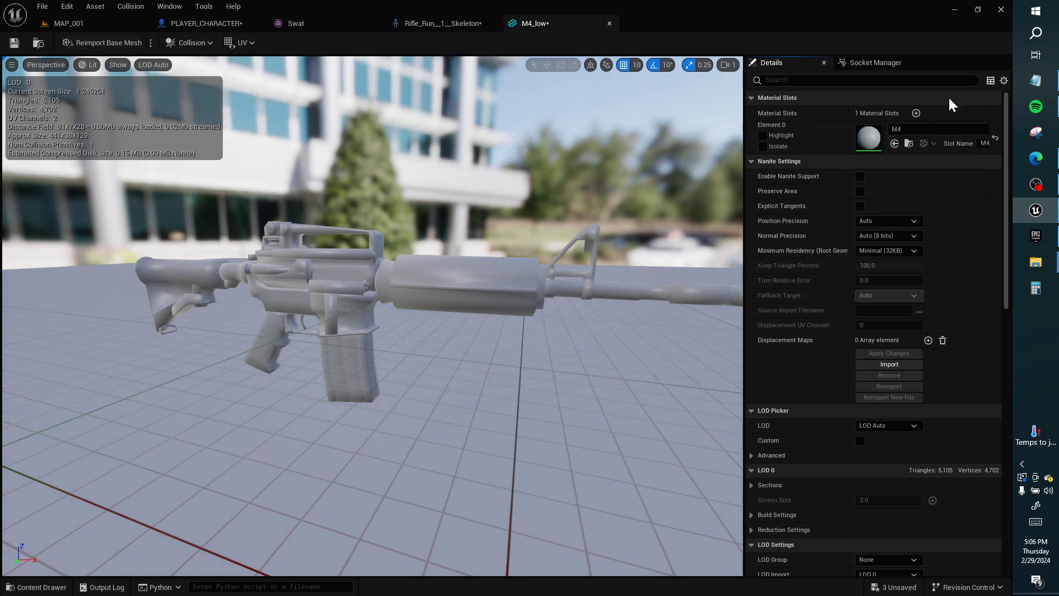
pyautogui.scroll(-4, 882, 342)
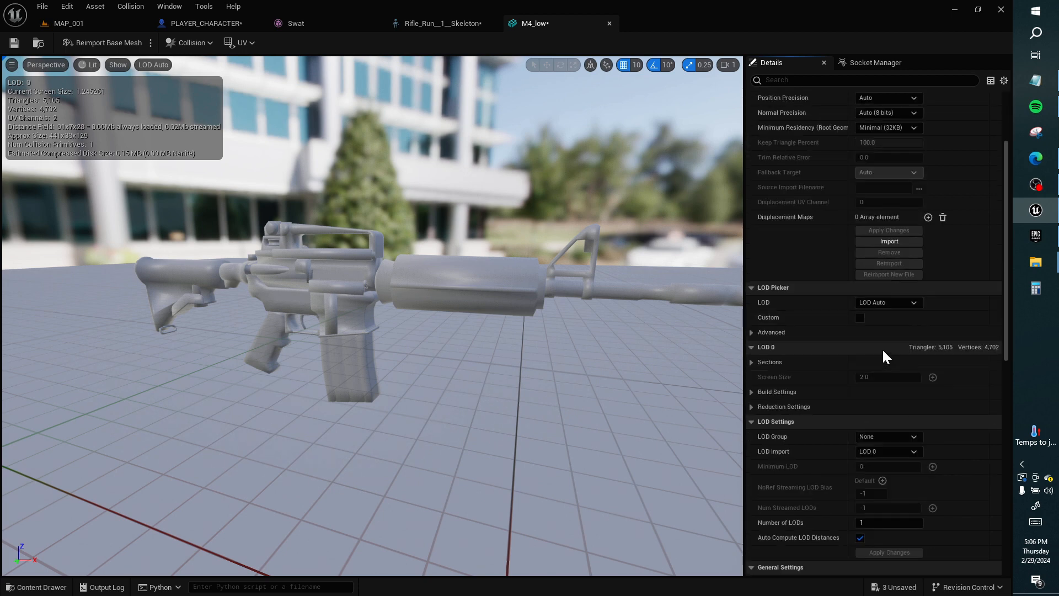
pyautogui.scroll(4, 884, 350)
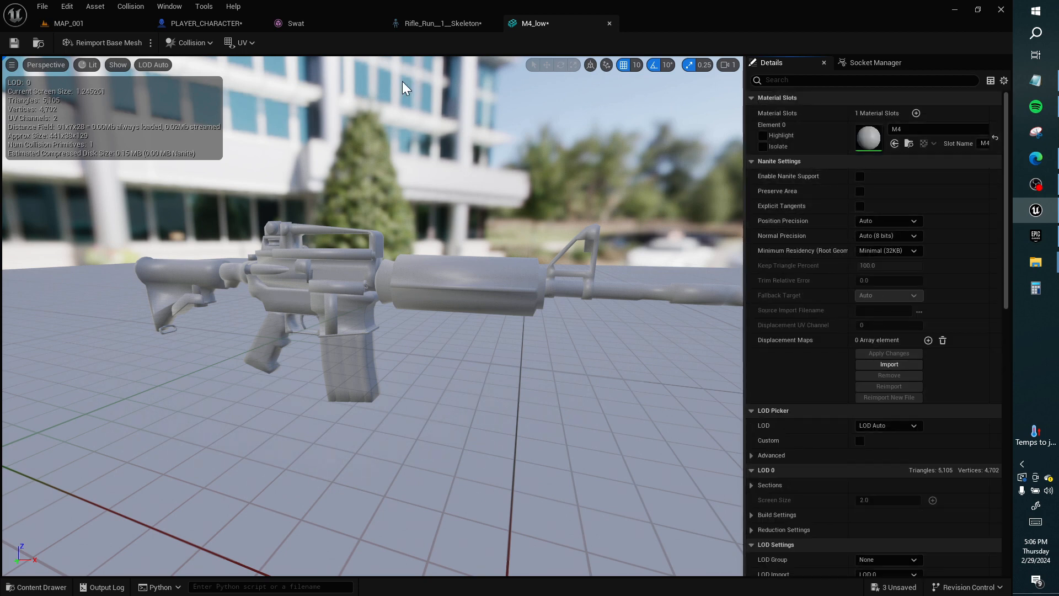
pyautogui.click(95, 45)
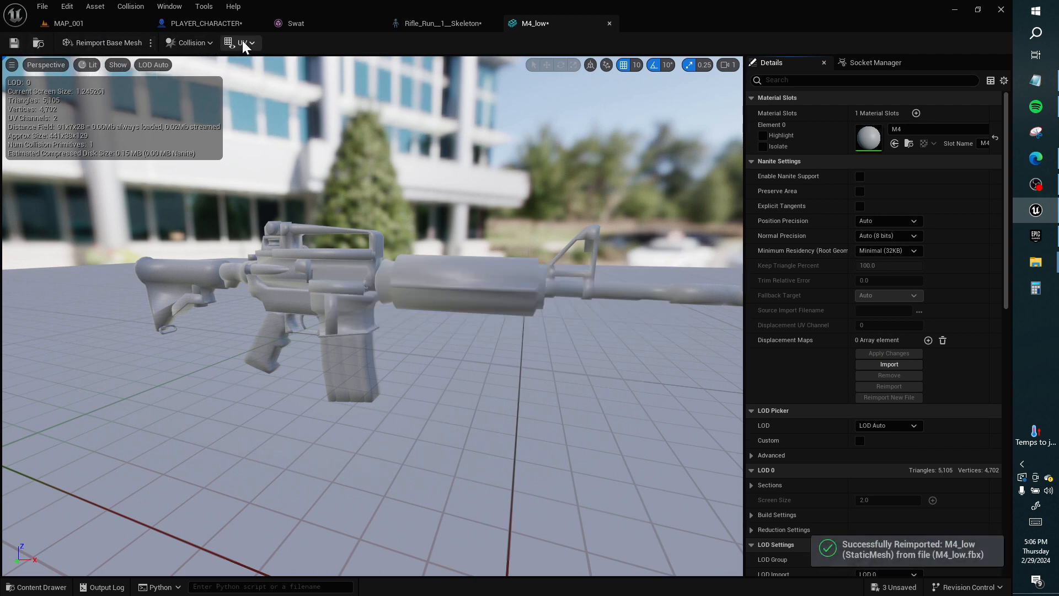
# Step: Look through the M4_low mesh's asset commands, detail properties and socket settings for a way to change its imported size
pyautogui.click(107, 8)
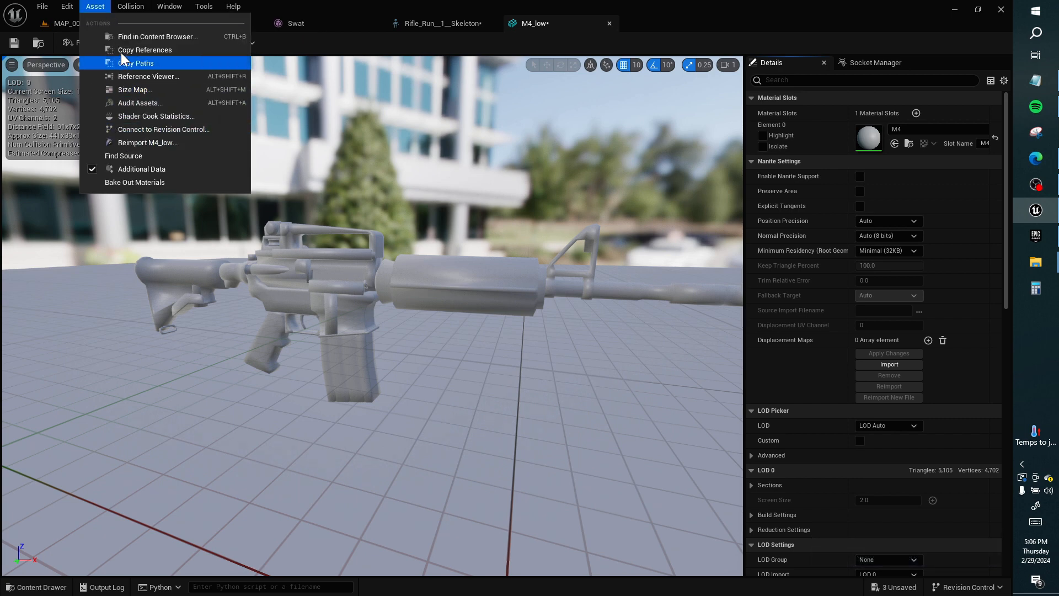
pyautogui.moveTo(122, 8)
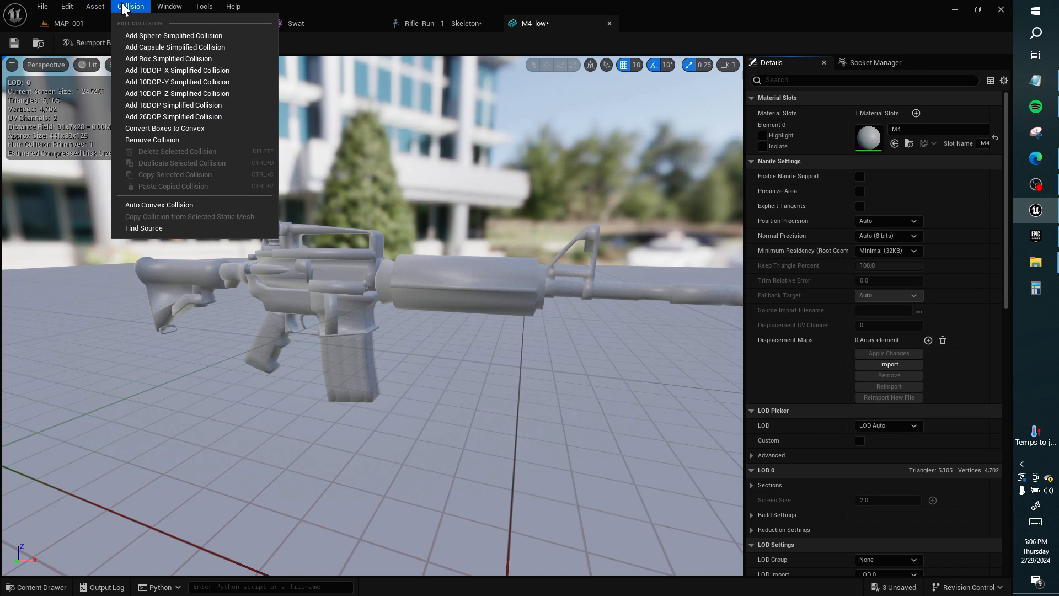
pyautogui.click(169, 7)
pyautogui.moveTo(199, 7)
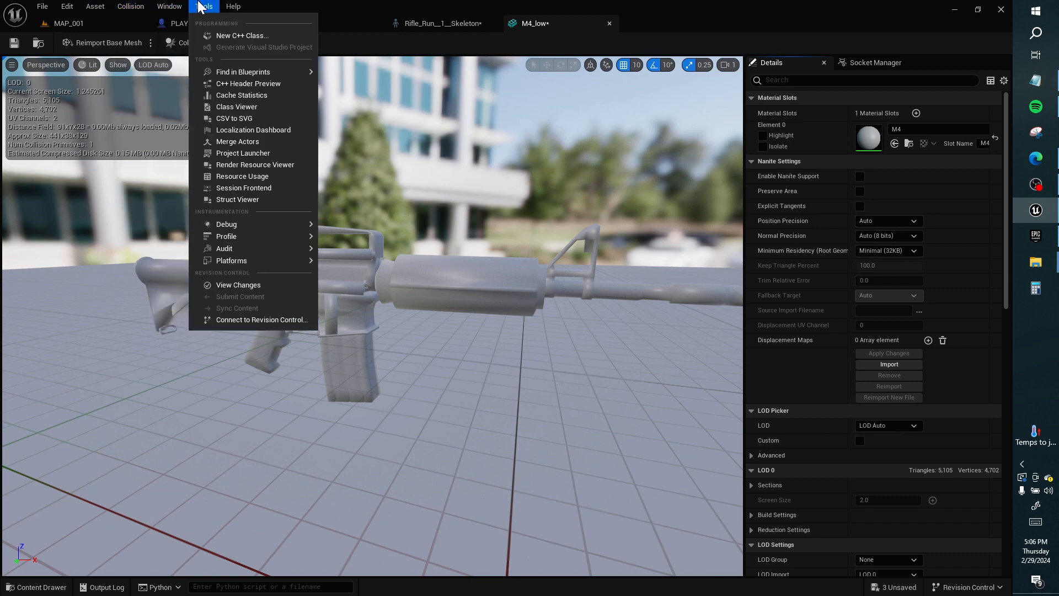
pyautogui.moveTo(232, 7)
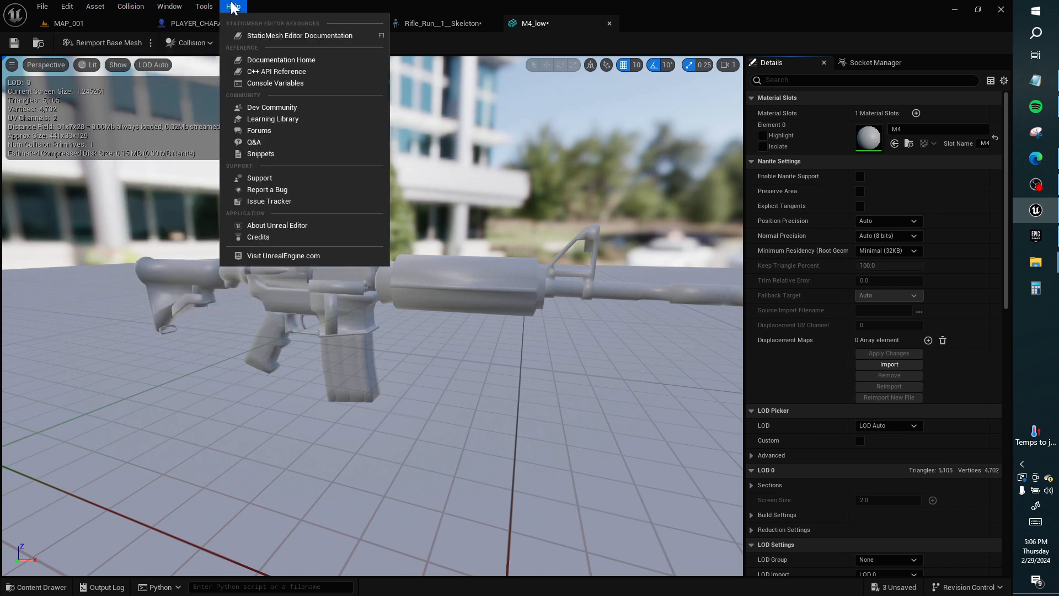
pyautogui.click(675, 22)
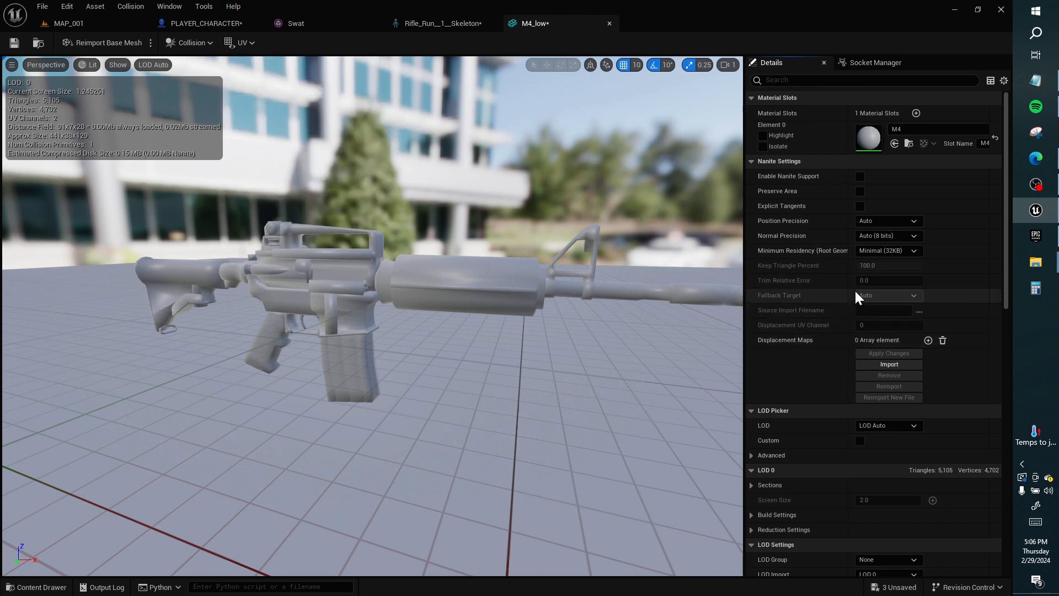
pyautogui.scroll(-8, 846, 262)
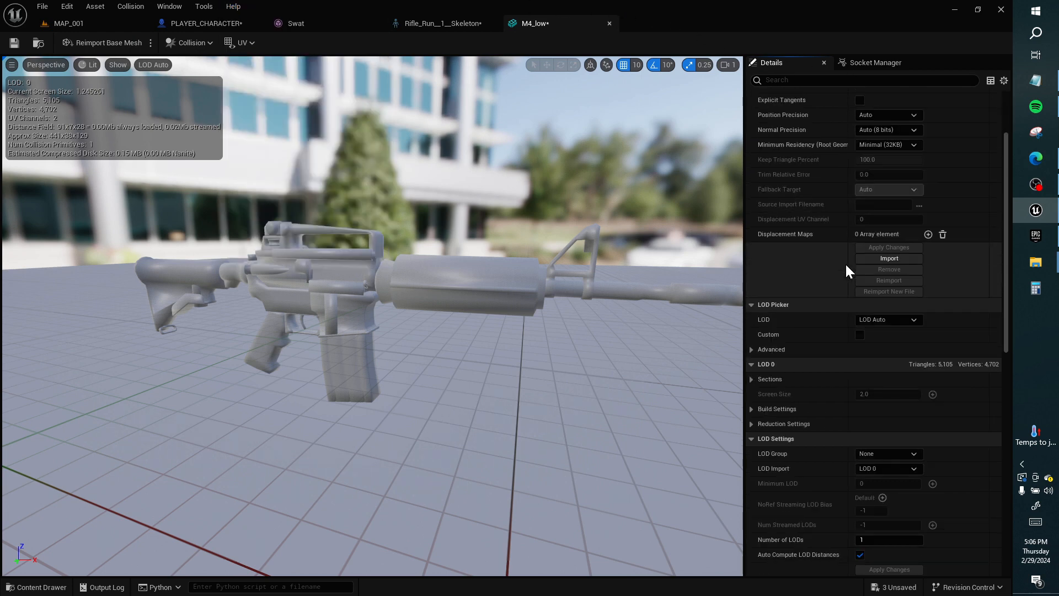
pyautogui.scroll(-6, 847, 266)
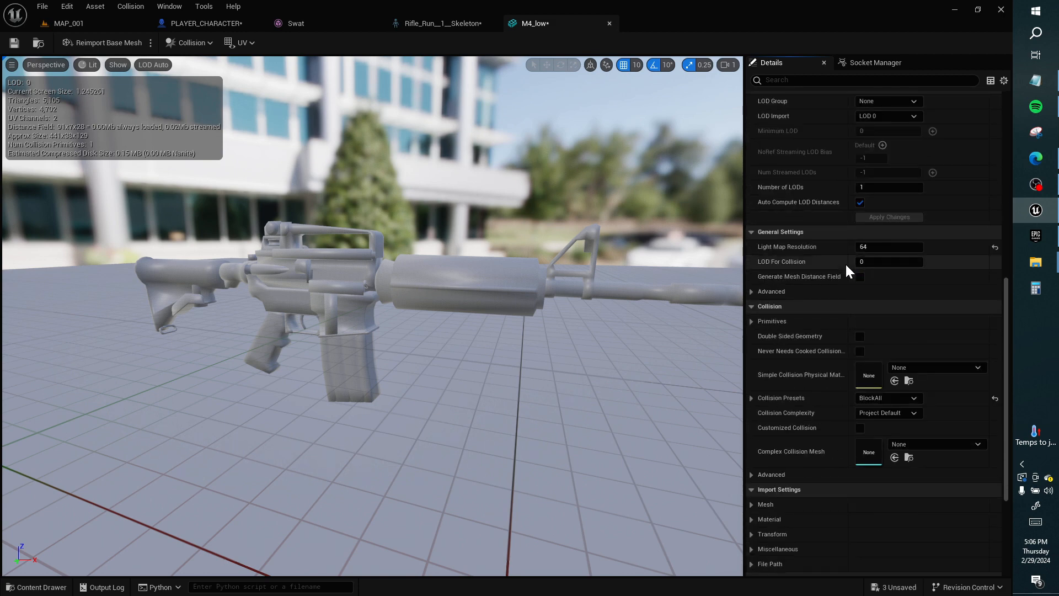
pyautogui.scroll(-1, 847, 269)
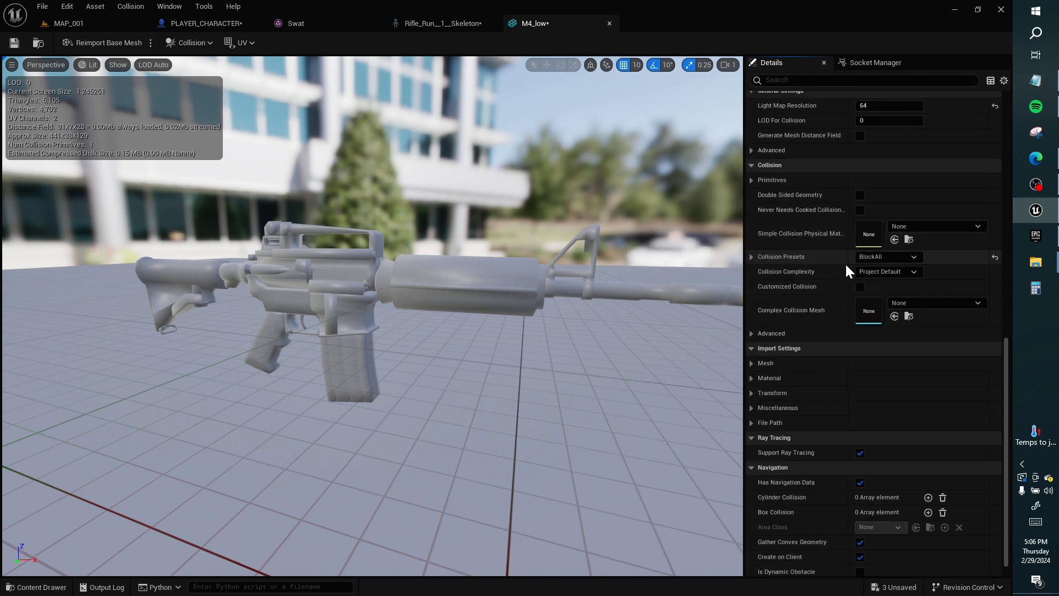
pyautogui.scroll(-1, 846, 267)
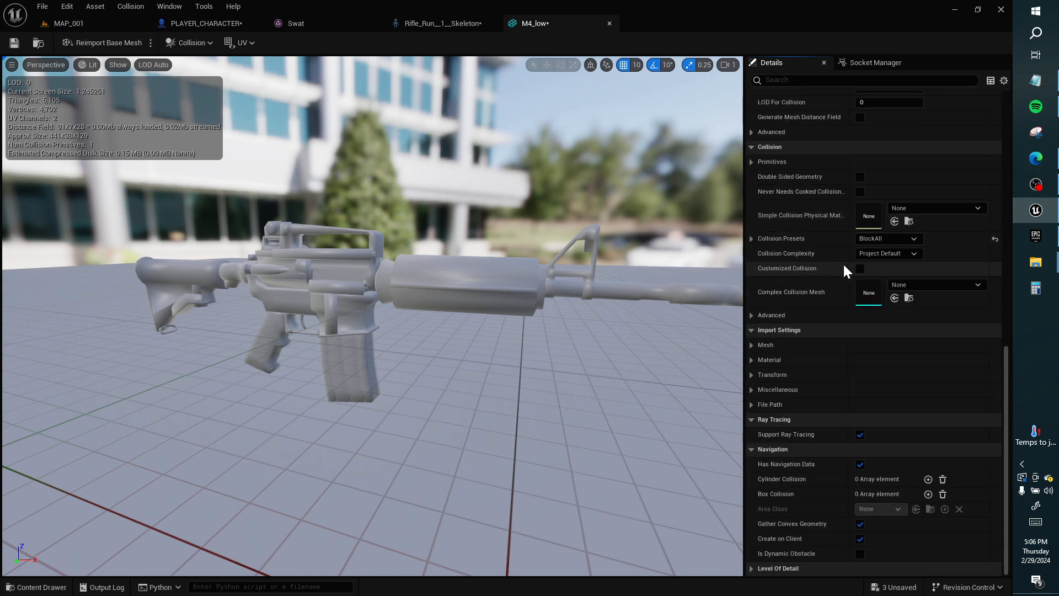
pyautogui.scroll(15, 844, 266)
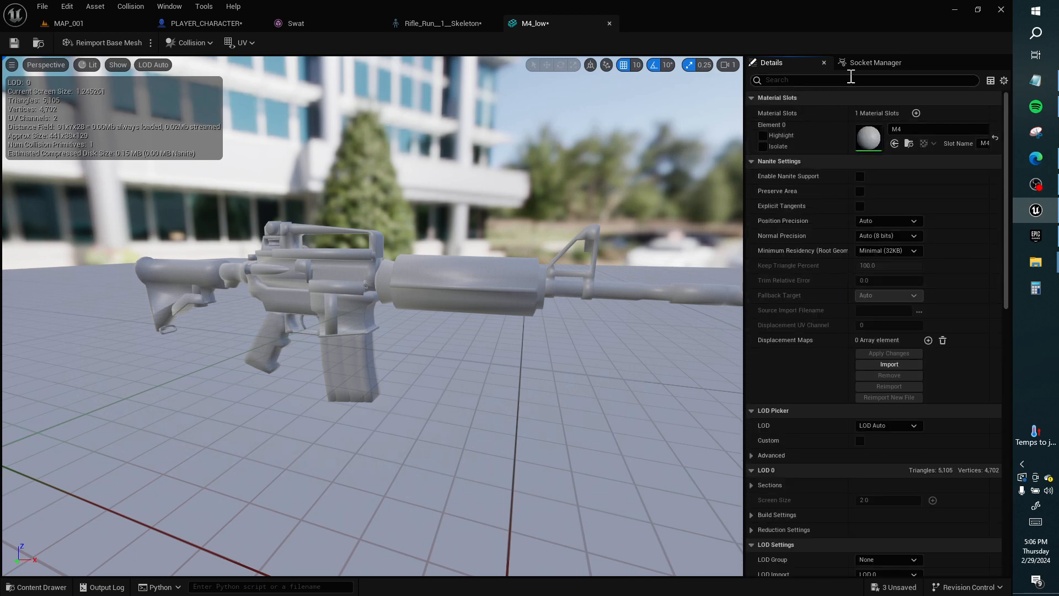
pyautogui.click(861, 62)
pyautogui.click(772, 62)
# Step: Create a child Blueprint class of WEAPON_PARENT in the WEAPONS folder and name it M4_RIFLE
pyautogui.click(97, 25)
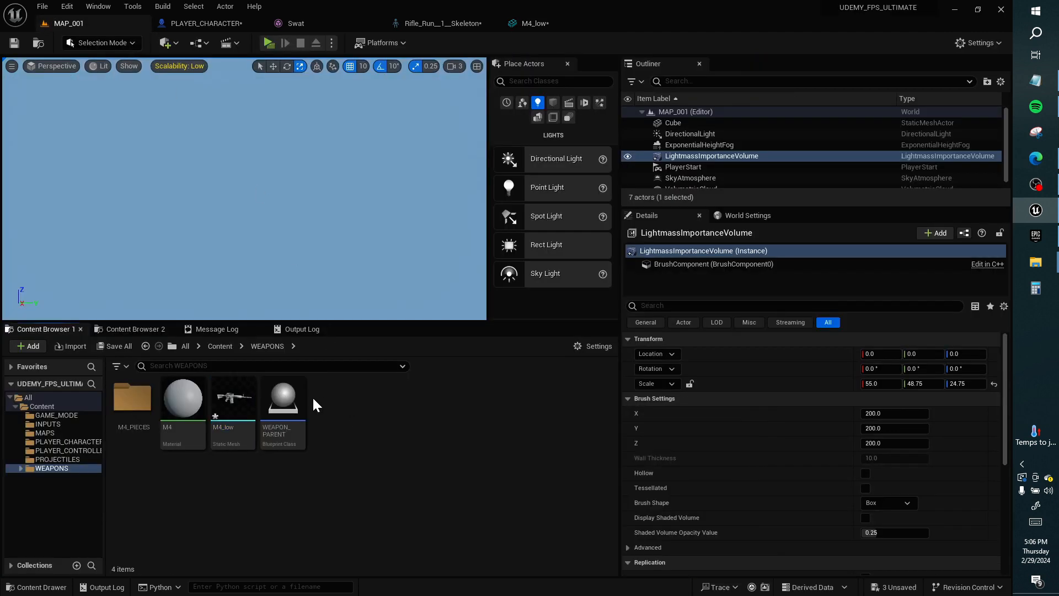
pyautogui.rightClick(292, 397)
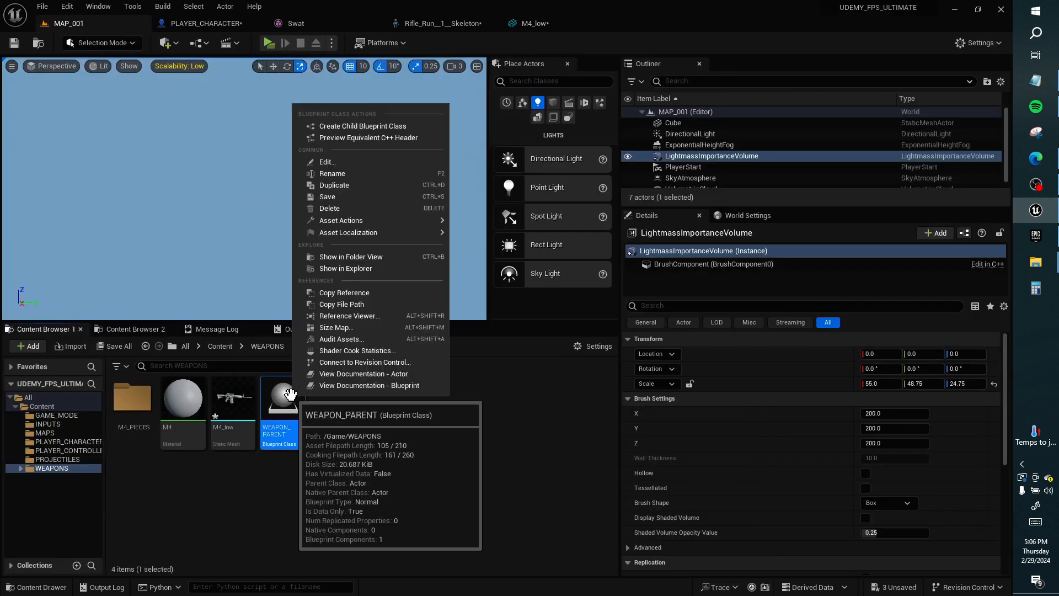
pyautogui.click(373, 128)
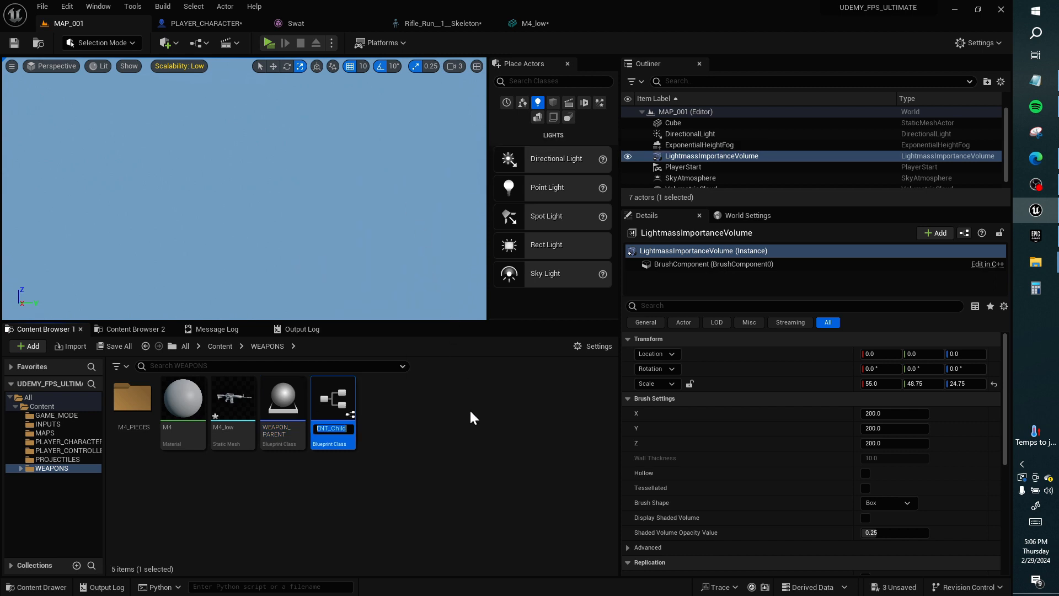
pyautogui.write('M4_RIFLE')
pyautogui.press('Return')
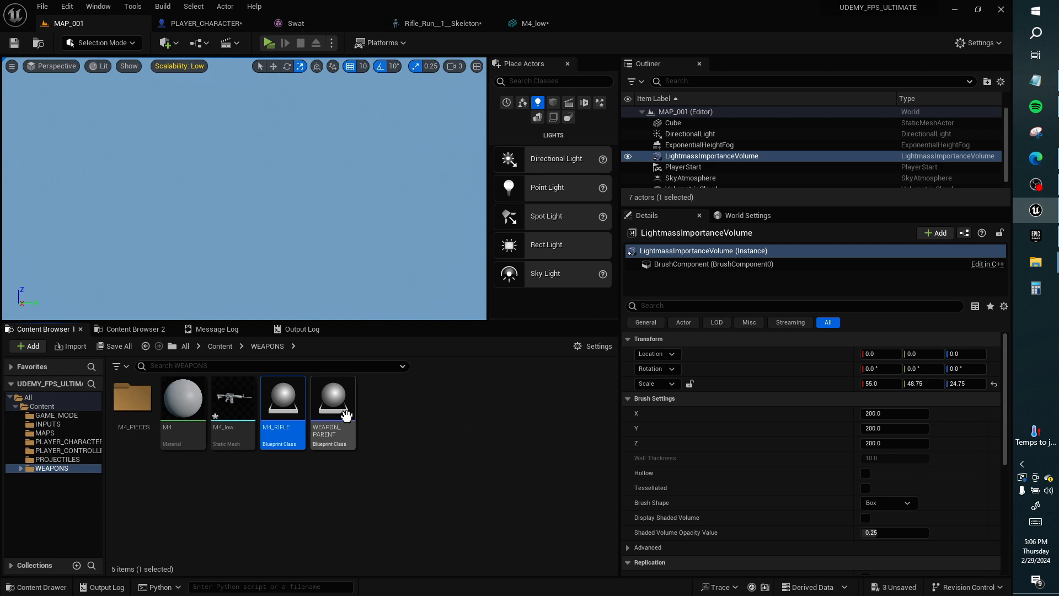
# Step: Select the RightHand bone in the rifle-run skeleton and pose it freehand, to a location of about -11, 41, 71
pyautogui.click(529, 22)
pyautogui.click(456, 23)
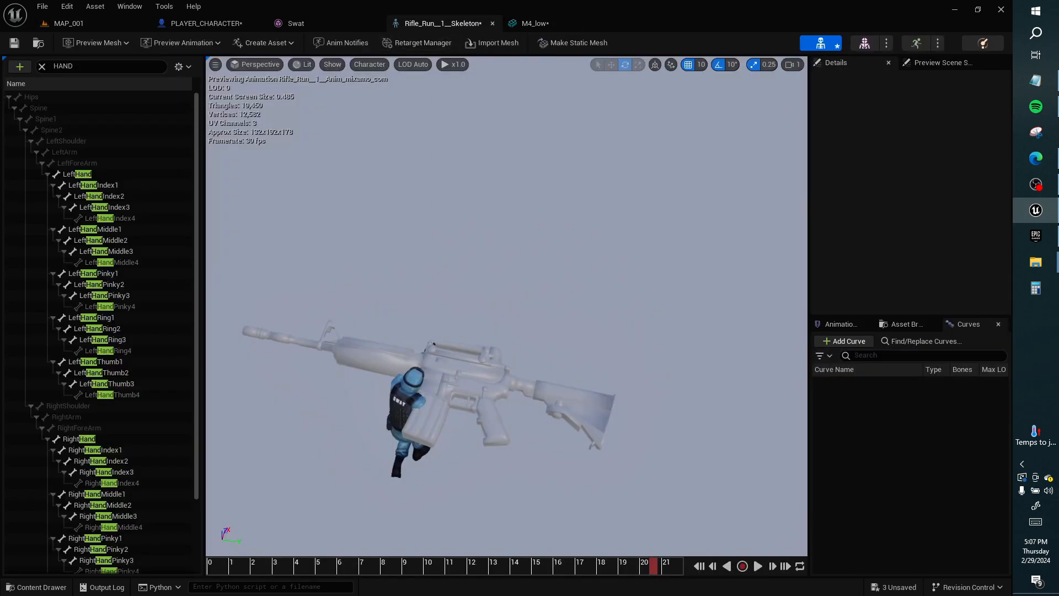
pyautogui.click(100, 438)
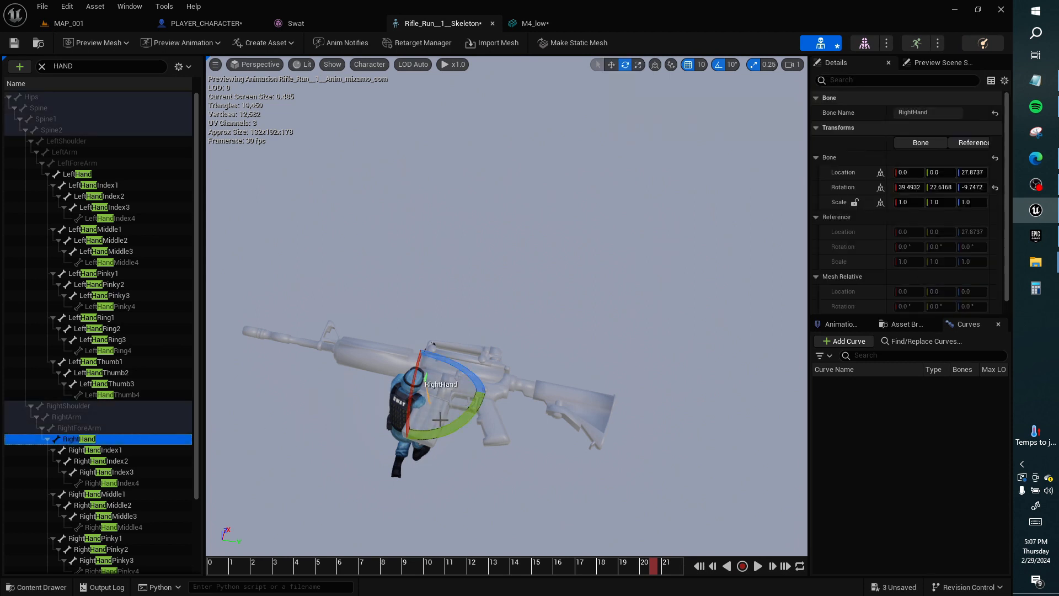
pyautogui.moveTo(440, 421); pyautogui.dragTo(353, 231)
pyautogui.press('w')
pyautogui.moveTo(507, 306); pyautogui.dragTo(473, 390, button='right')
pyautogui.press('a')
pyautogui.moveTo(367, 301); pyautogui.dragTo(422, 316, button='right')
# Step: Force-delete the M4_low static mesh from the level project's WEAPONS folder
pyautogui.click(105, 25)
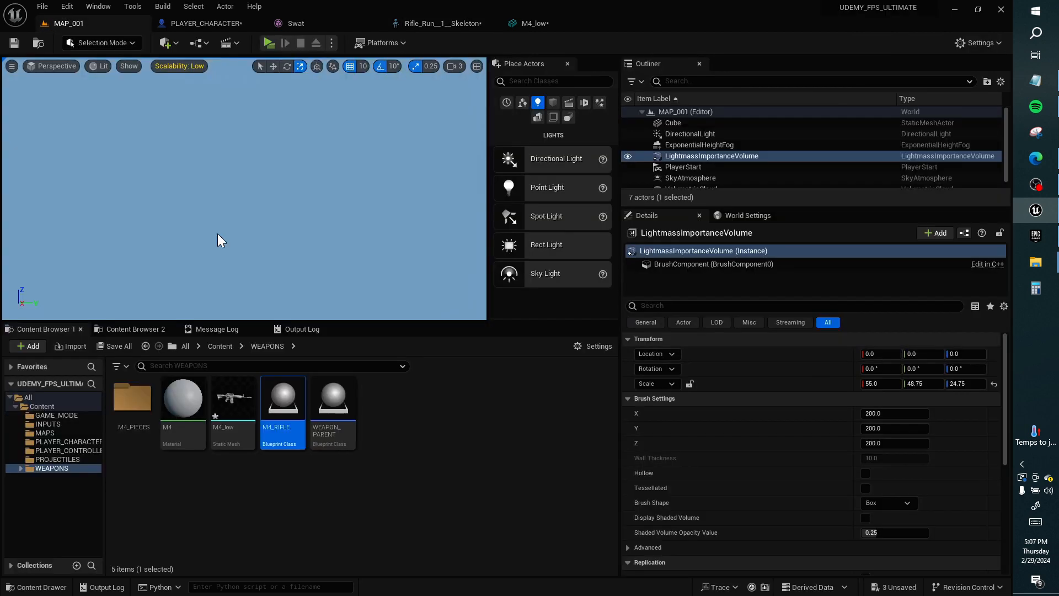
pyautogui.click(233, 409)
pyautogui.rightClick(242, 411)
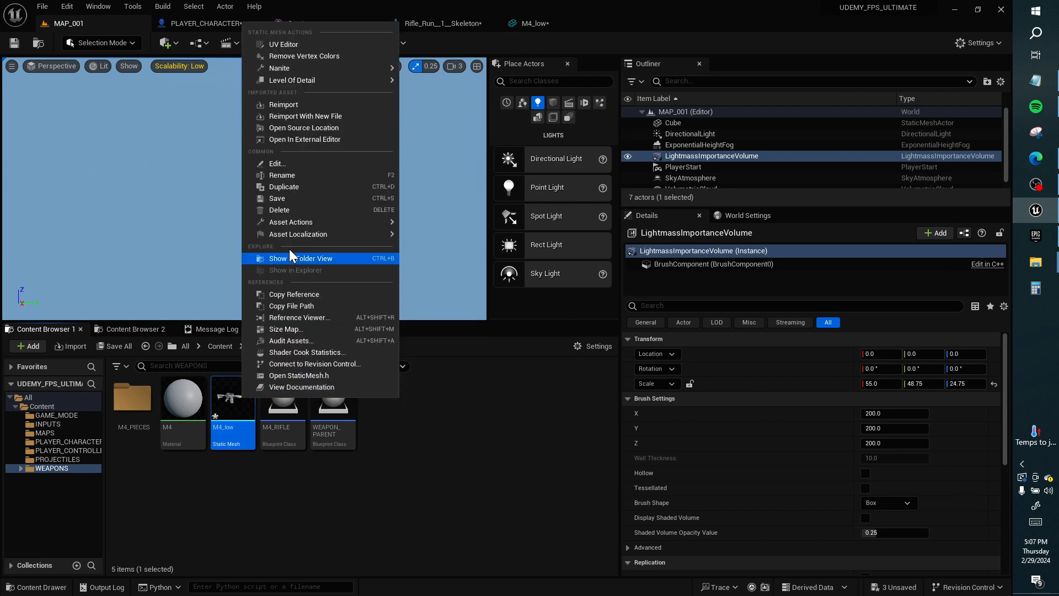
pyautogui.click(293, 212)
pyautogui.click(445, 481)
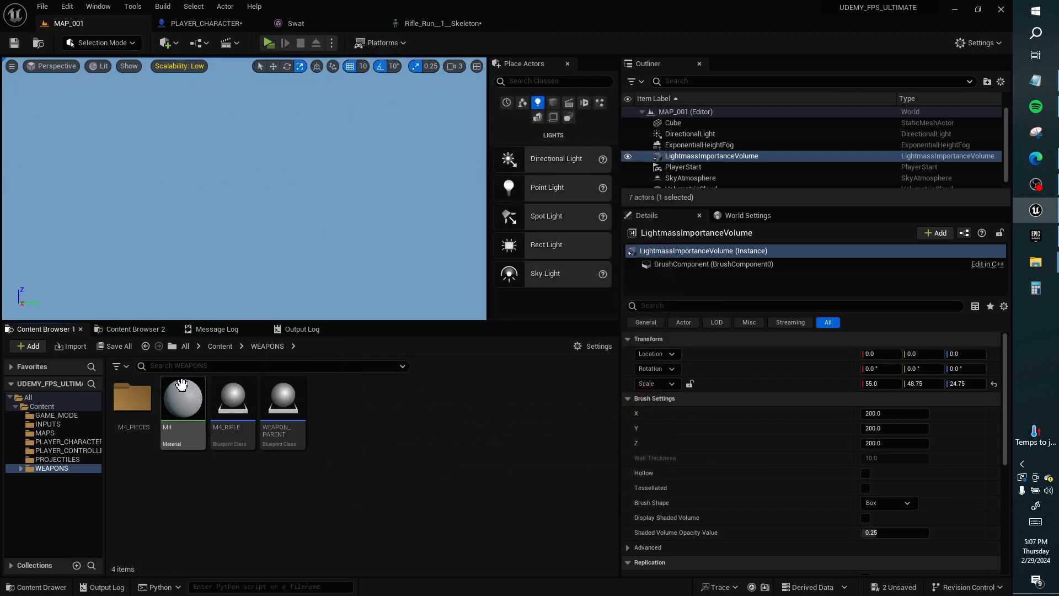
# Step: Import M4_low.fbx into the WEAPONS folder as a static mesh with an import uniform scale of 1.0, and open it
pyautogui.click(73, 346)
pyautogui.doubleClick(185, 85)
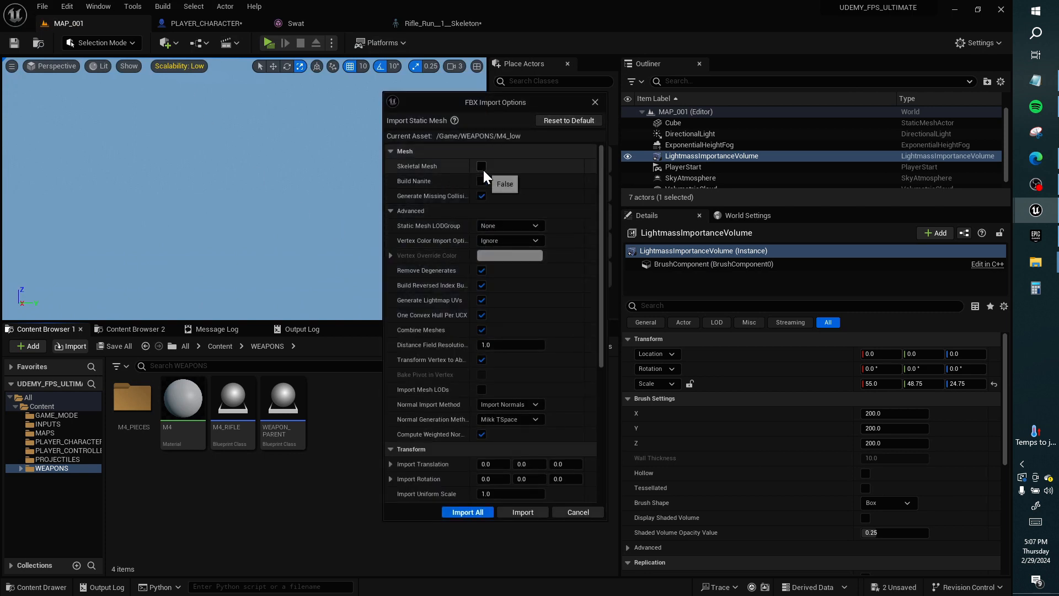
pyautogui.scroll(-4, 480, 397)
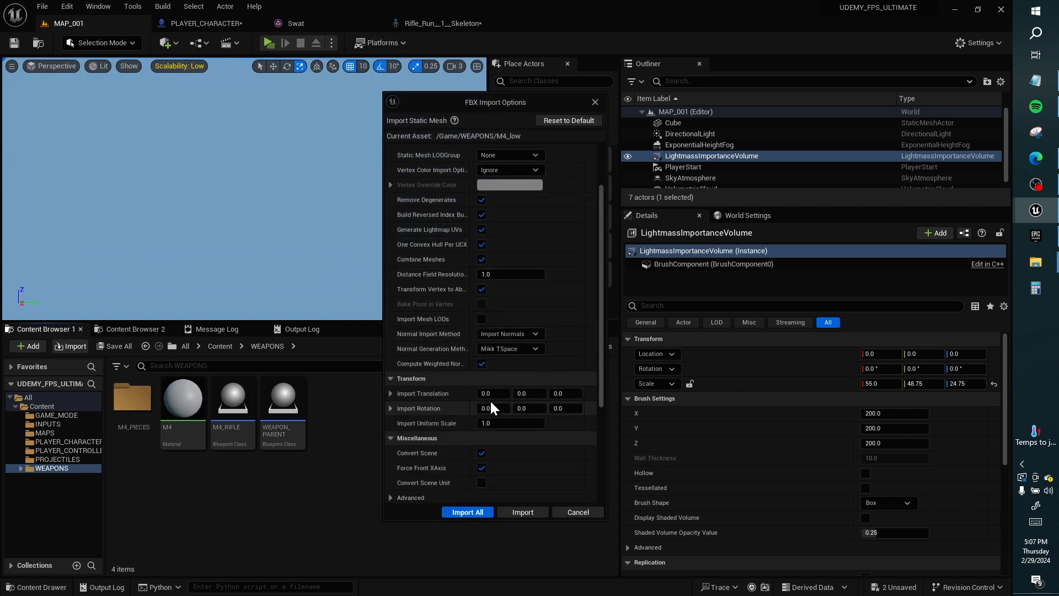
pyautogui.click(519, 513)
pyautogui.doubleClick(324, 404)
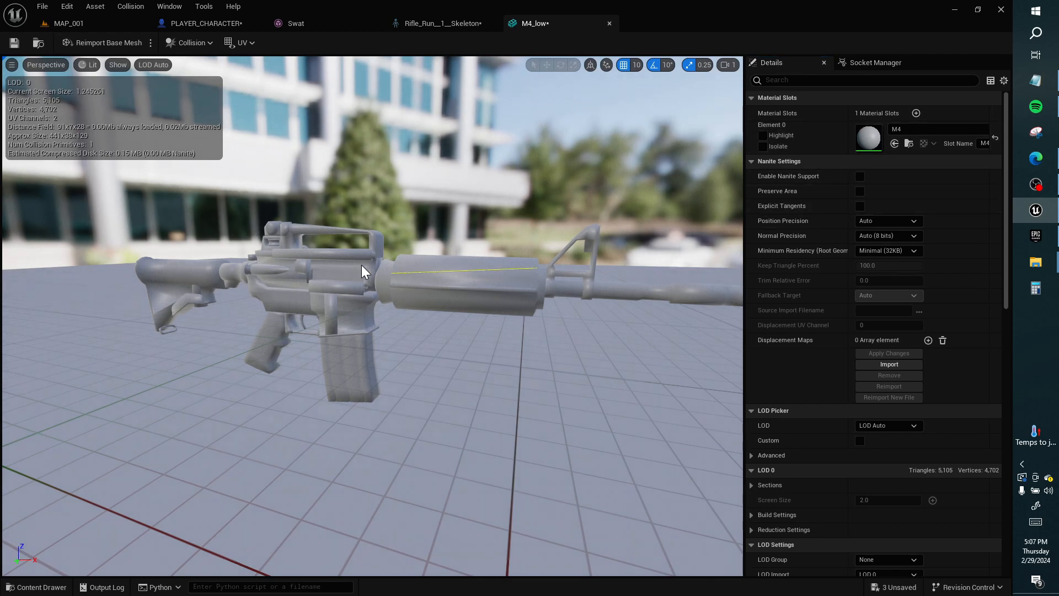
# Step: Add the M4_low static mesh as a preview asset on the rifle-run skeleton's RightHand bone
pyautogui.click(424, 23)
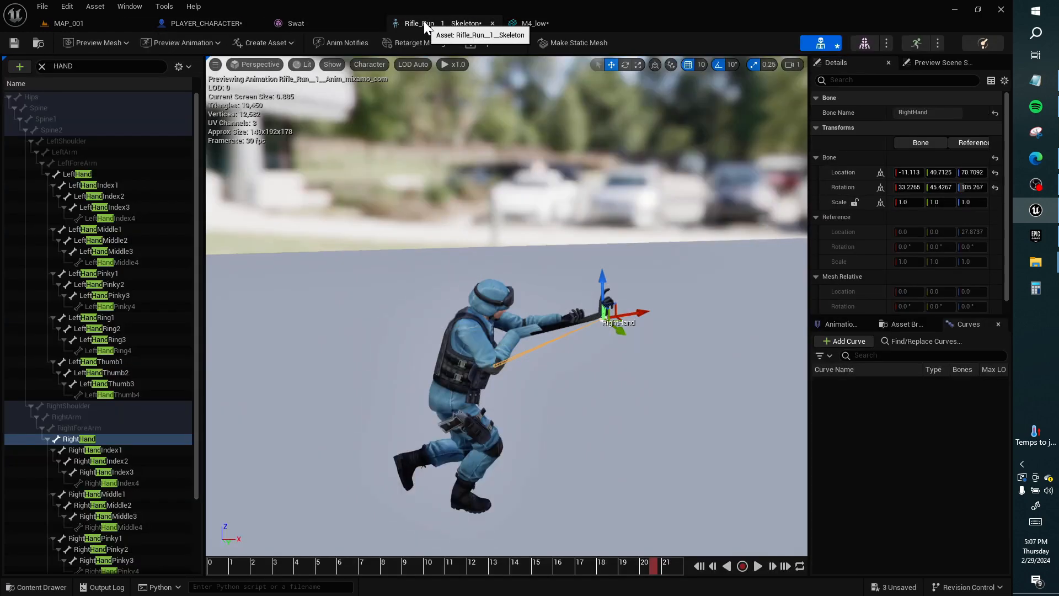
pyautogui.rightClick(115, 439)
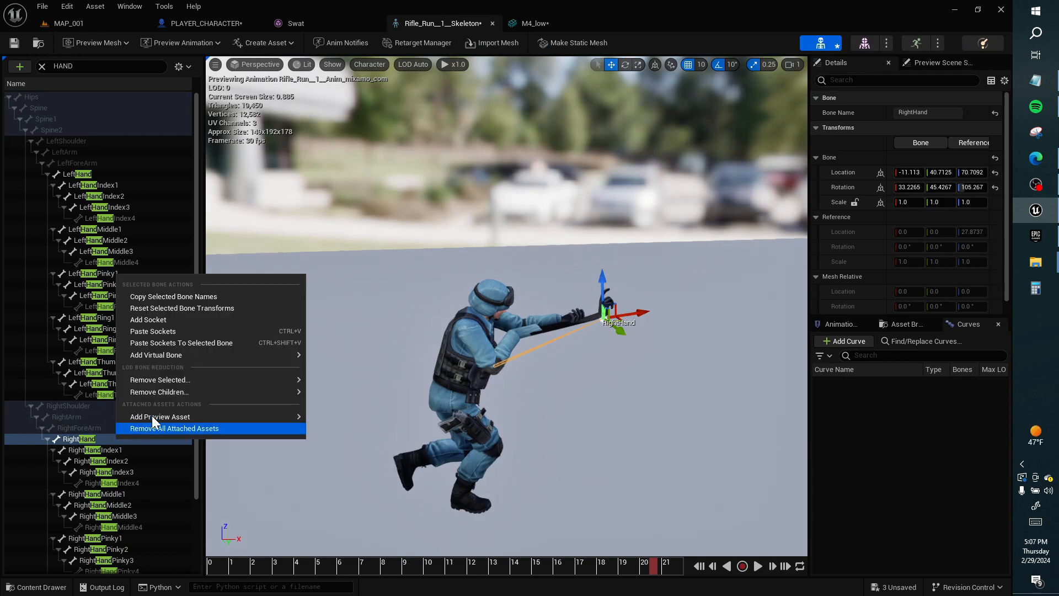
pyautogui.moveTo(199, 417)
pyautogui.click(347, 391)
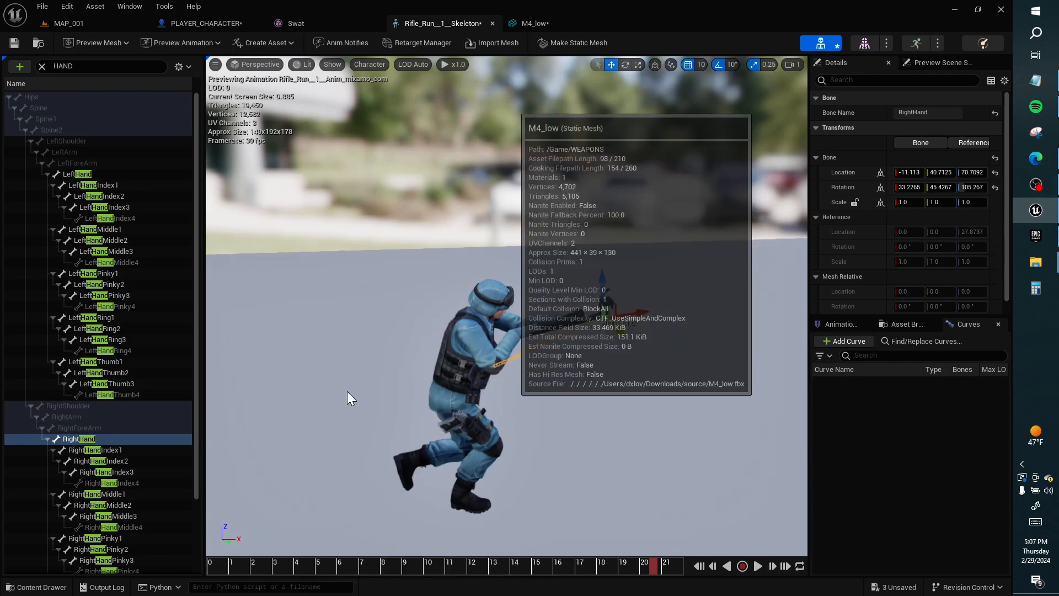
# Step: Return to MAP_001 and delete the M4_low static mesh from the WEAPONS folder
pyautogui.click(115, 24)
pyautogui.rightClick(237, 408)
pyautogui.click(296, 220)
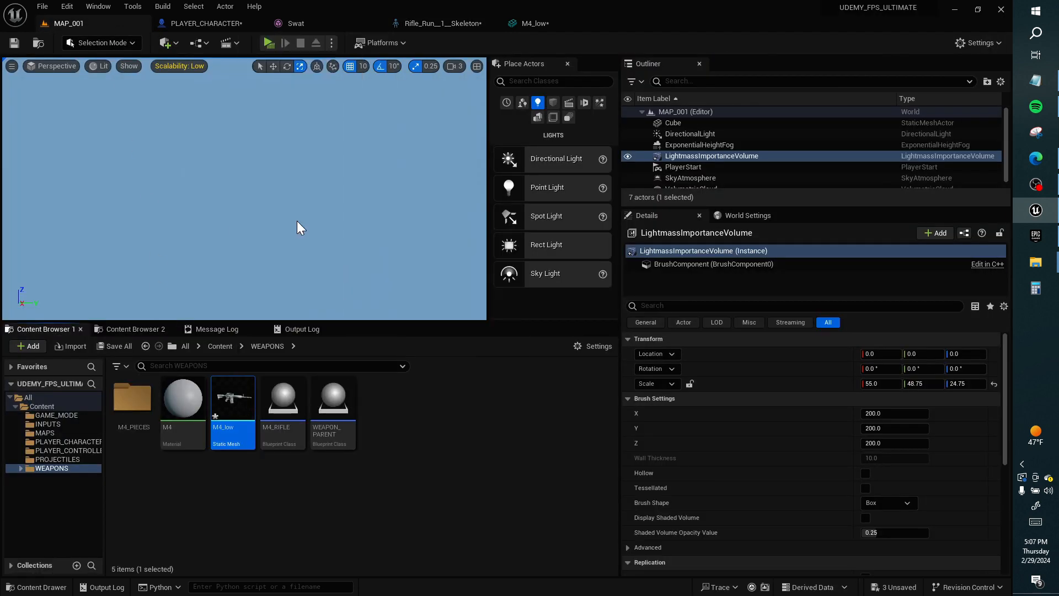
pyautogui.click(422, 482)
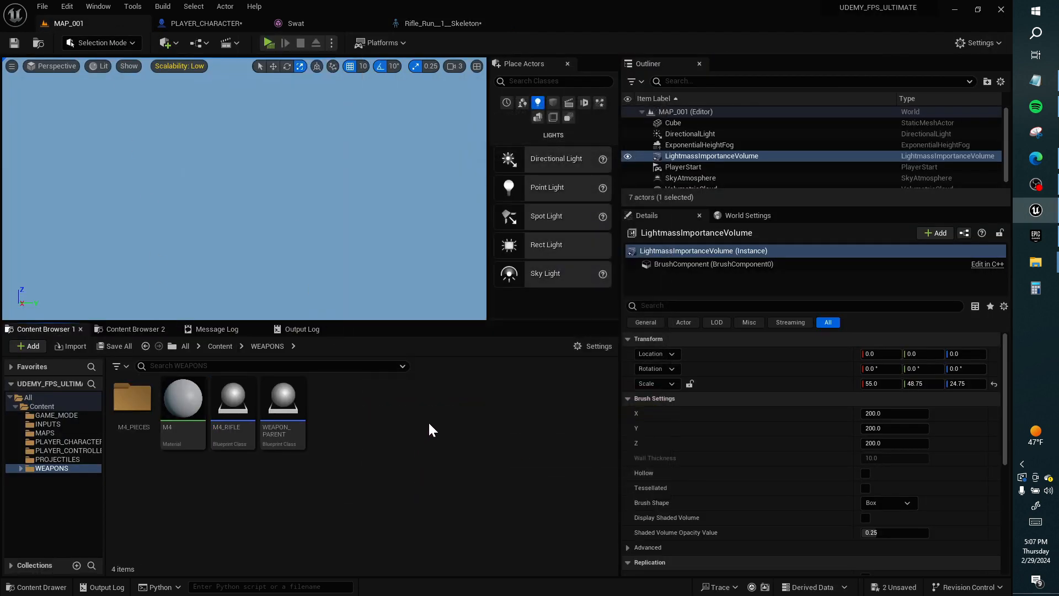
# Step: Launch Blender 3.4
pyautogui.click(1039, 9)
pyautogui.write('BLENDER')
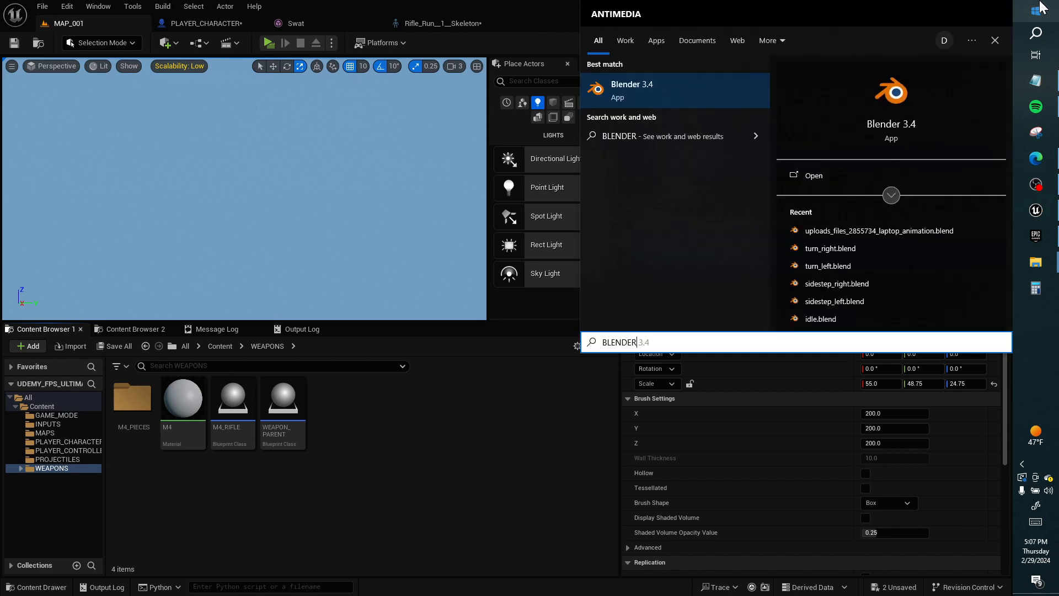
pyautogui.press('Return')
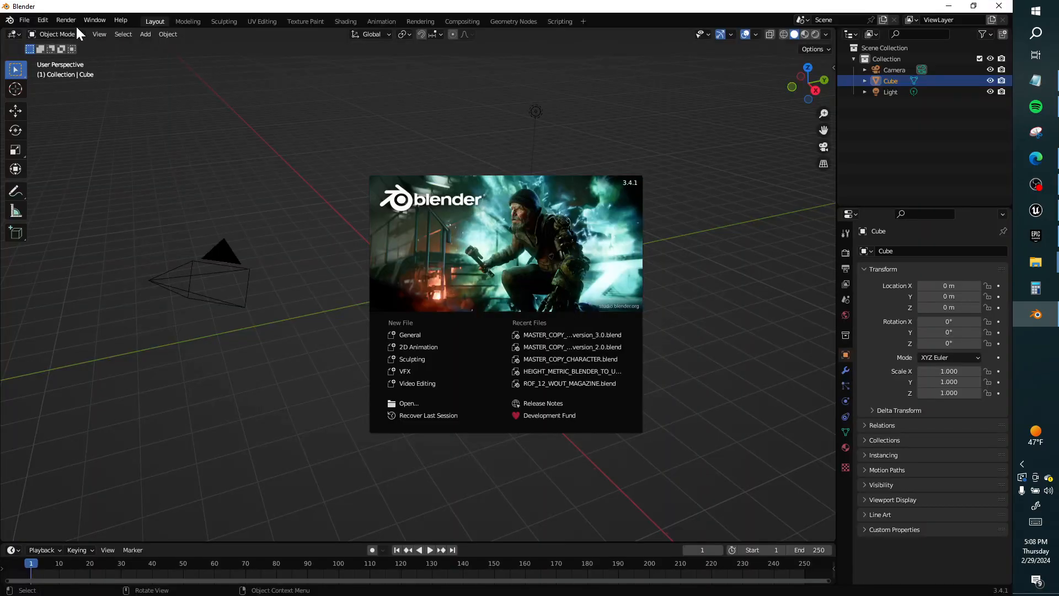
# Step: Import the M4_low FBX file from the source folder in Downloads and delete the default cube from the scene
pyautogui.click(24, 20)
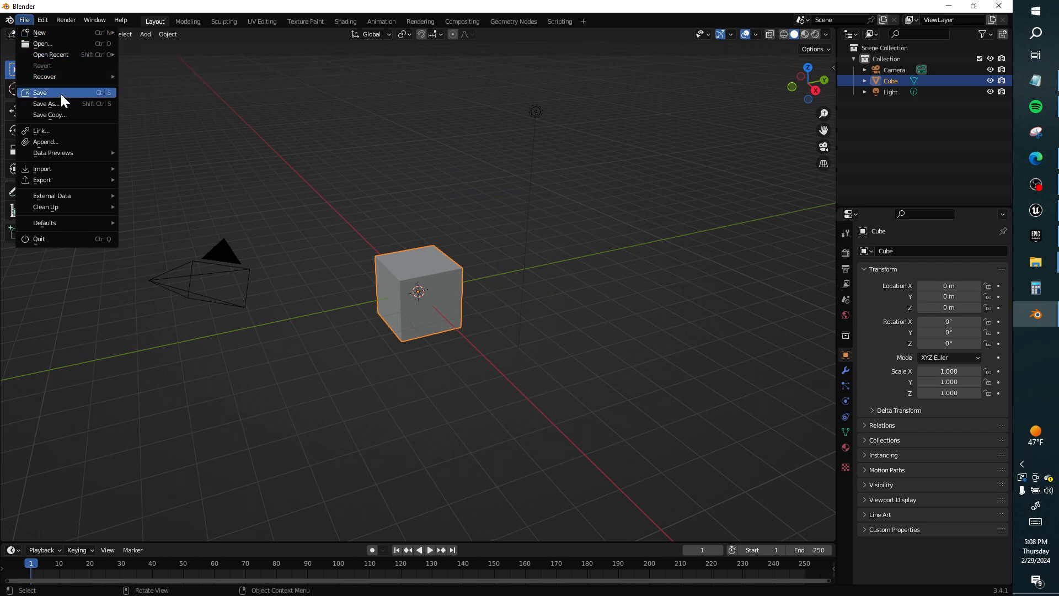
pyautogui.moveTo(69, 169)
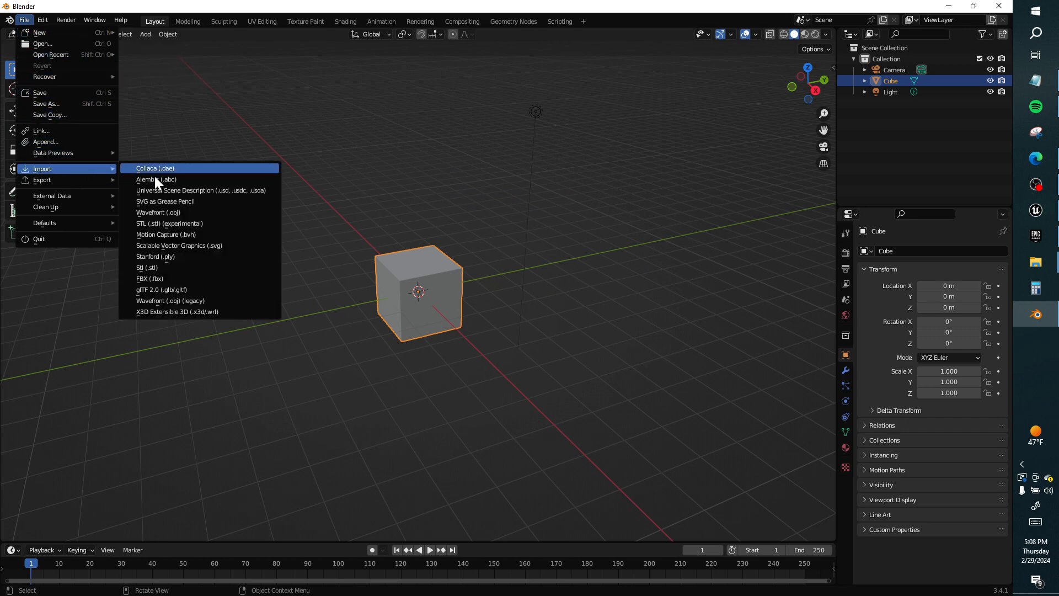
pyautogui.click(180, 277)
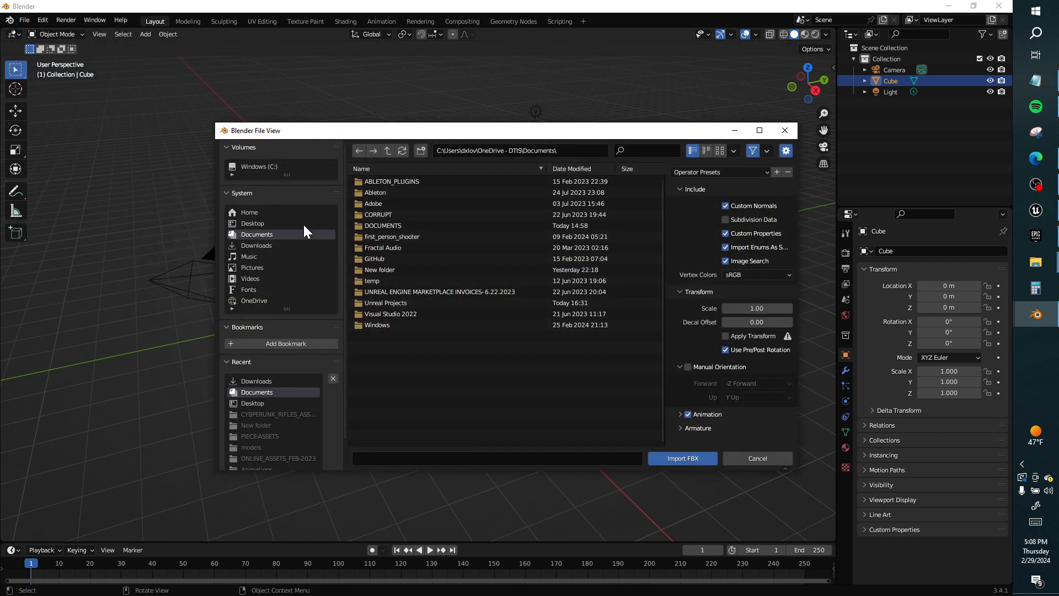
pyautogui.click(268, 246)
pyautogui.click(395, 204)
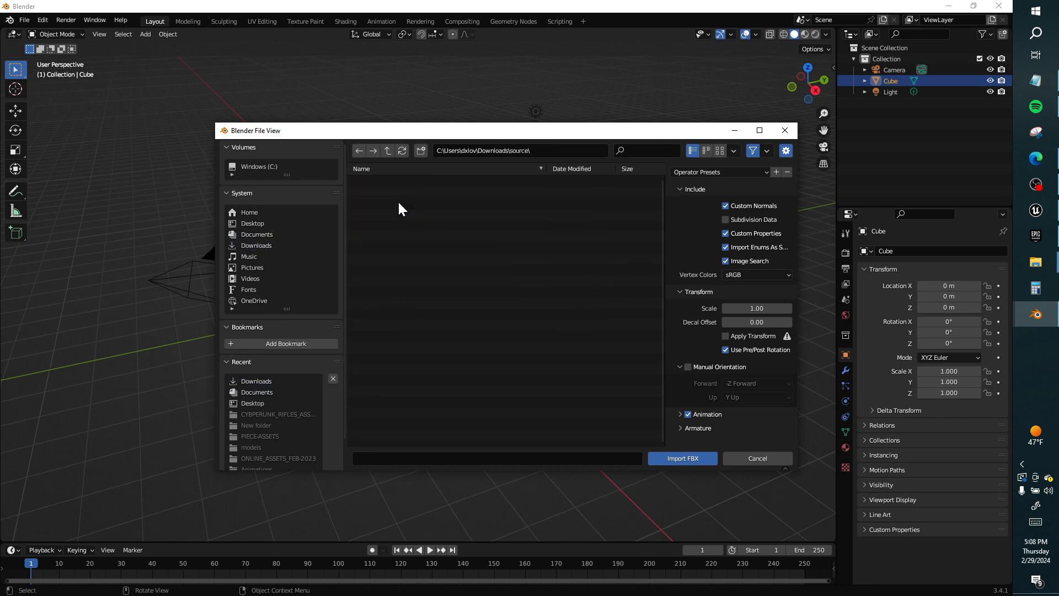
pyautogui.click(410, 182)
pyautogui.doubleClick(409, 182)
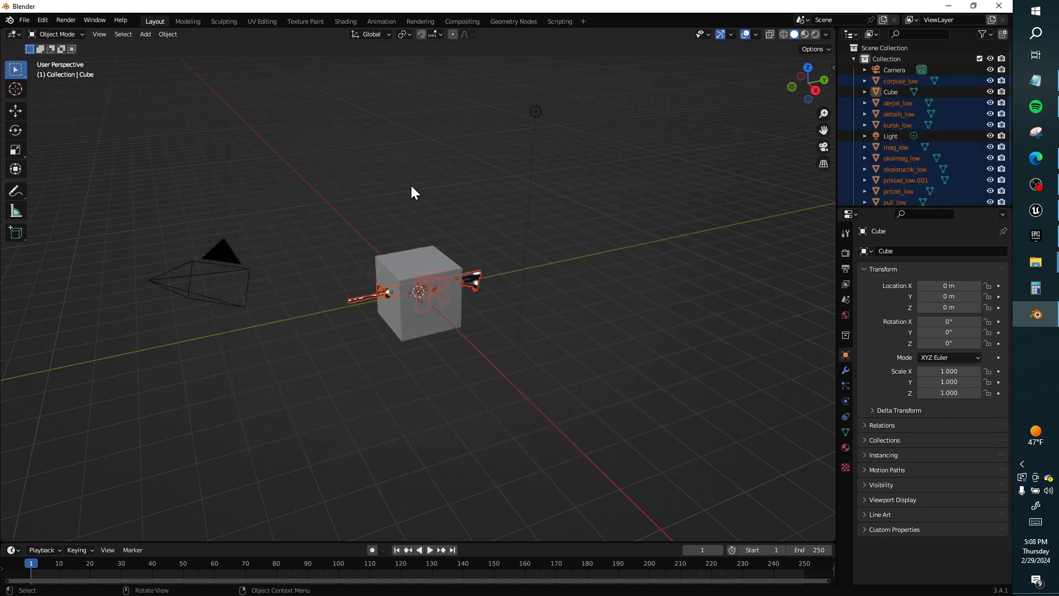
pyautogui.click(430, 265)
pyautogui.press('Delete')
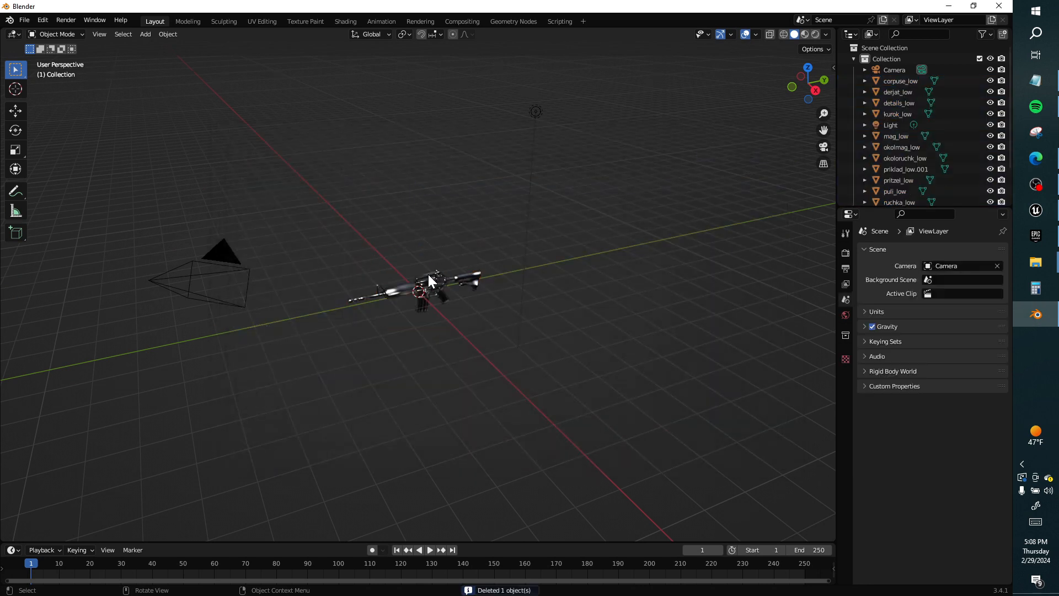
pyautogui.click(433, 290)
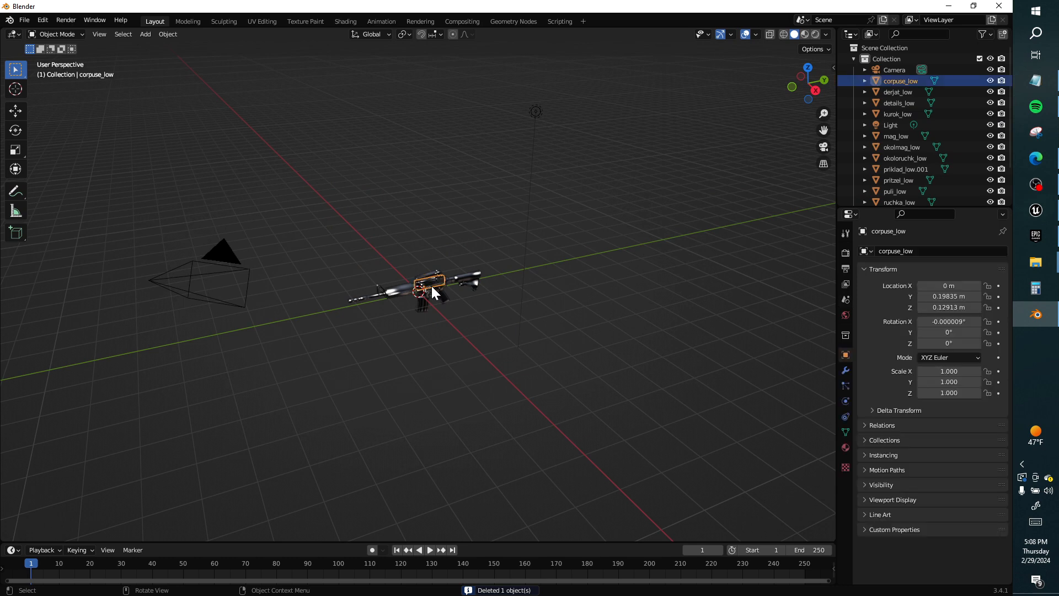
pyautogui.click(899, 67)
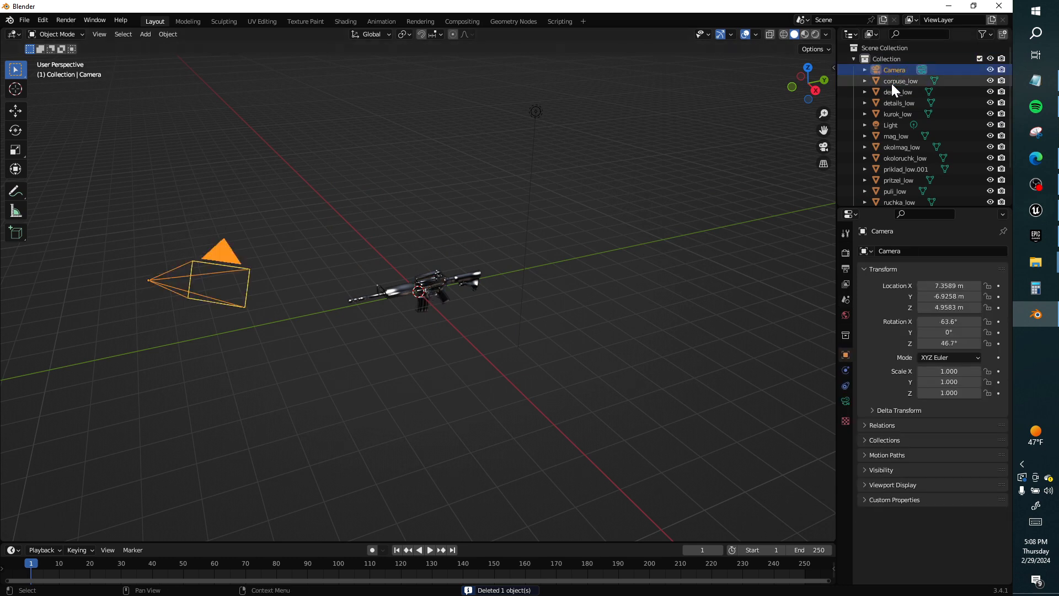
pyautogui.click(892, 83)
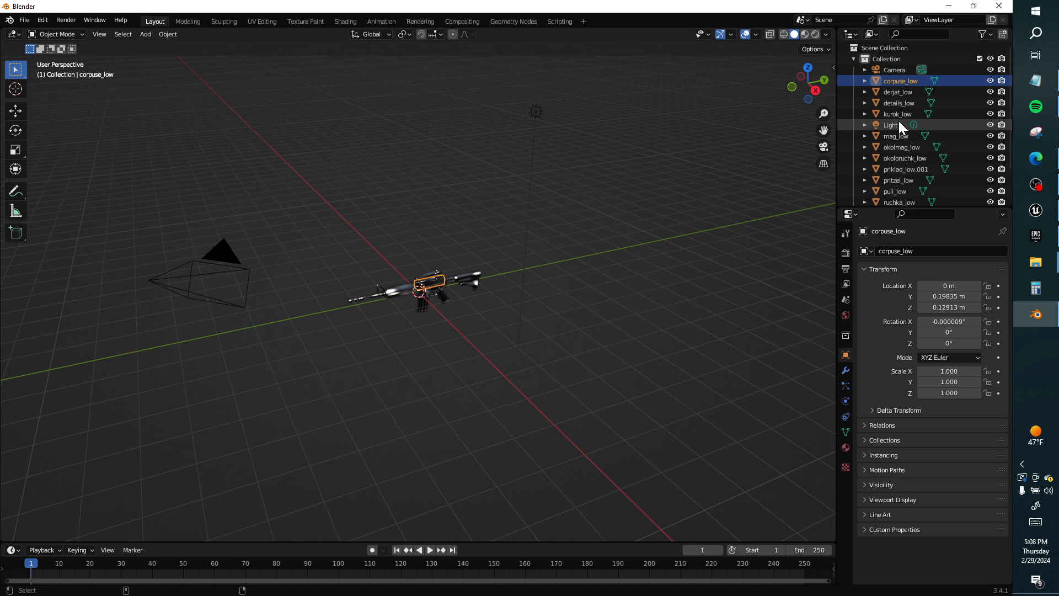
pyautogui.click(900, 93)
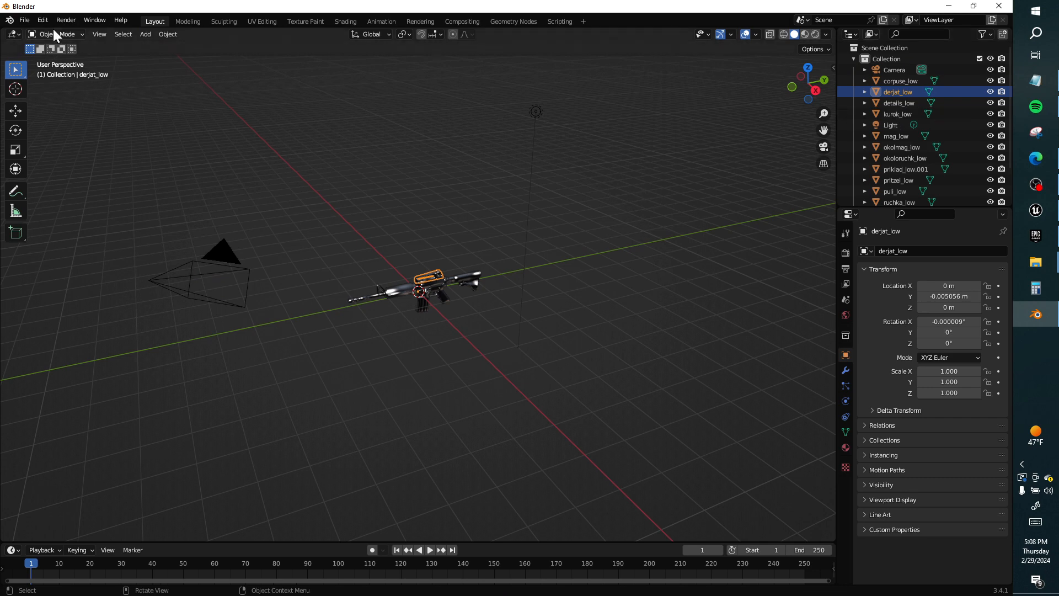
pyautogui.click(25, 20)
pyautogui.moveTo(85, 179)
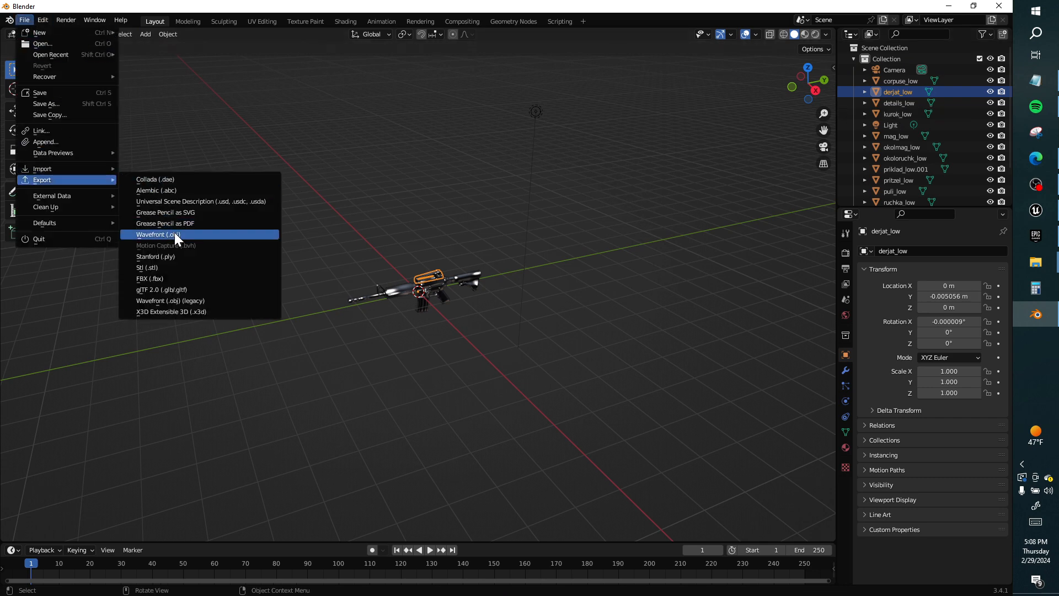
pyautogui.click(186, 279)
pyautogui.click(787, 130)
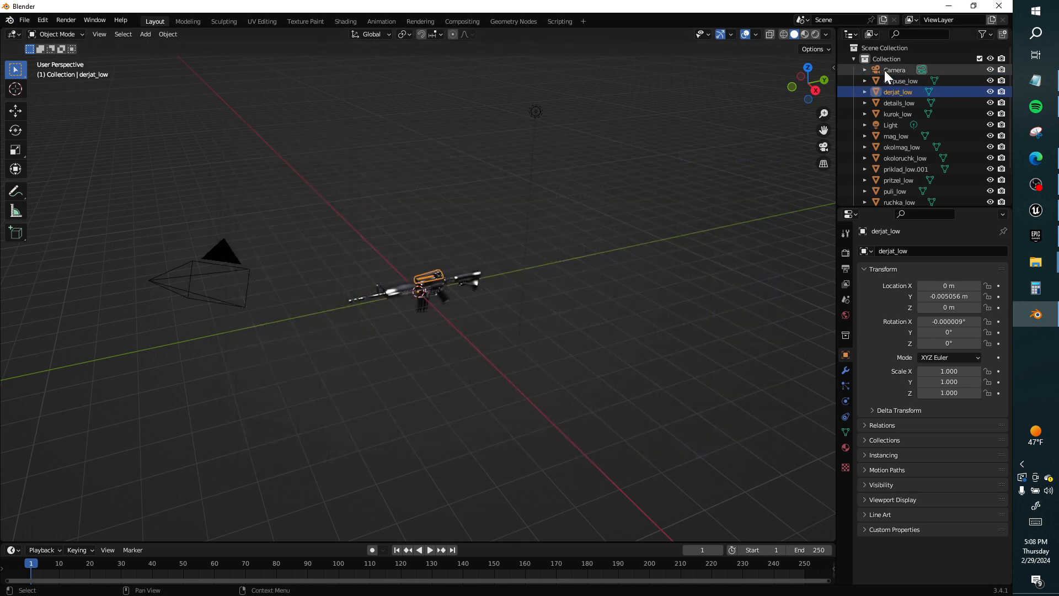
# Step: Start an FBX export with the scene's Collection selected and set the export scale to 0.075
pyautogui.click(885, 71)
pyautogui.click(892, 58)
pyautogui.click(25, 20)
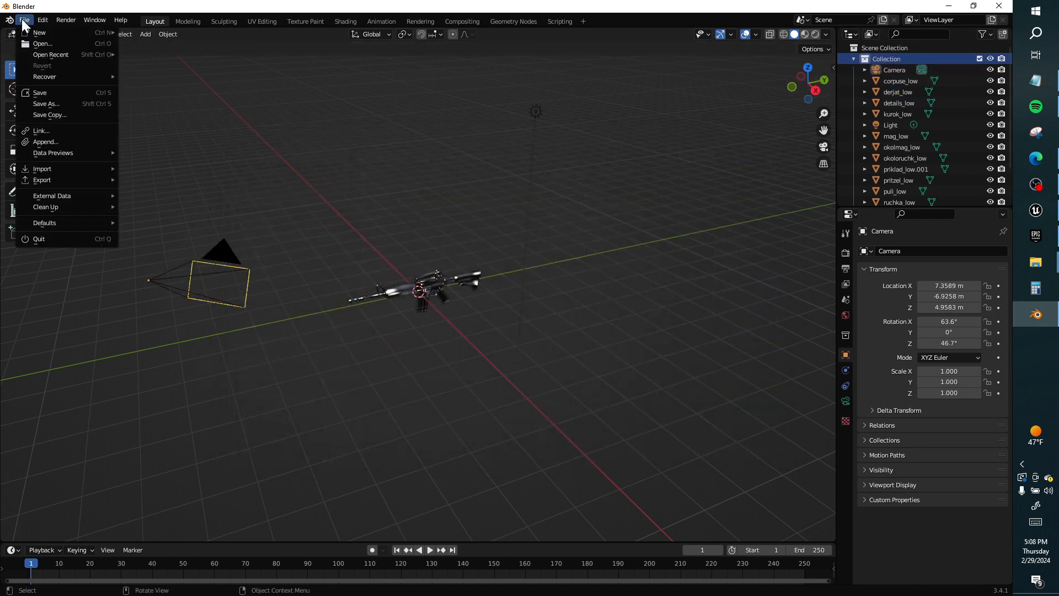
pyautogui.moveTo(57, 182)
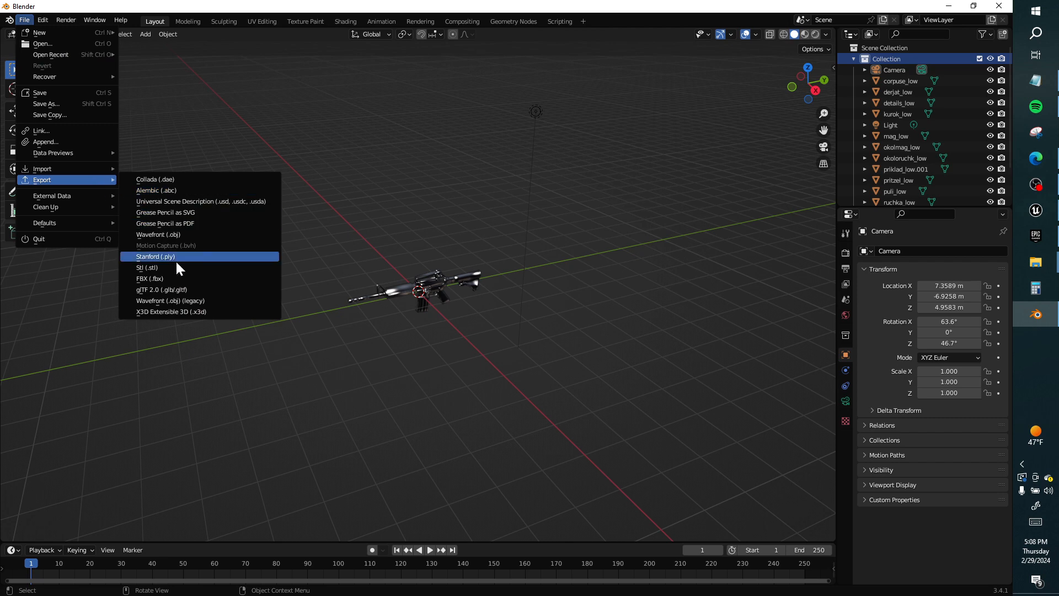
pyautogui.click(178, 277)
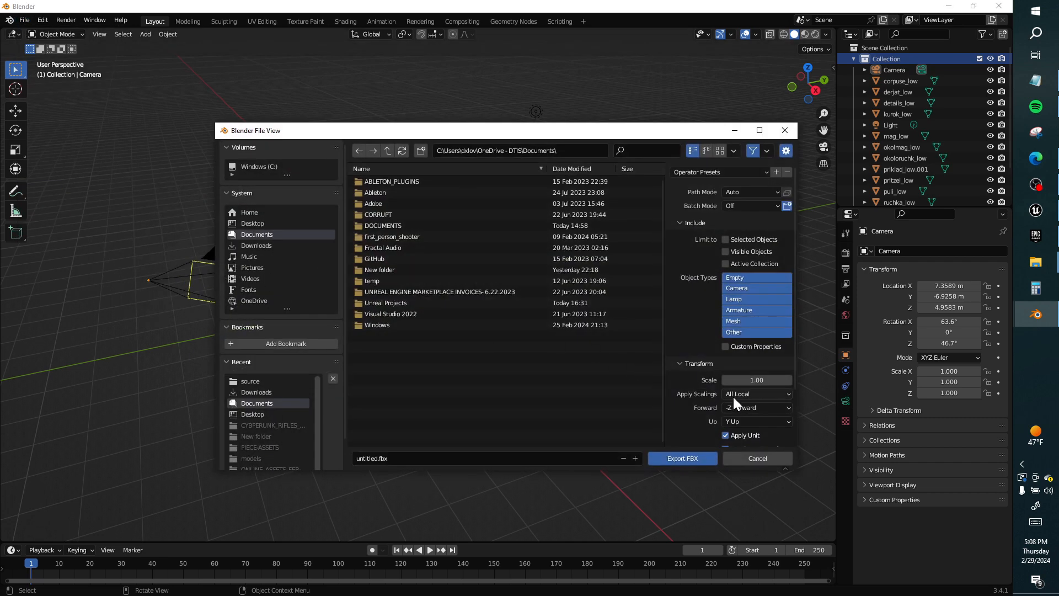
pyautogui.scroll(-3, 759, 386)
pyautogui.click(773, 313)
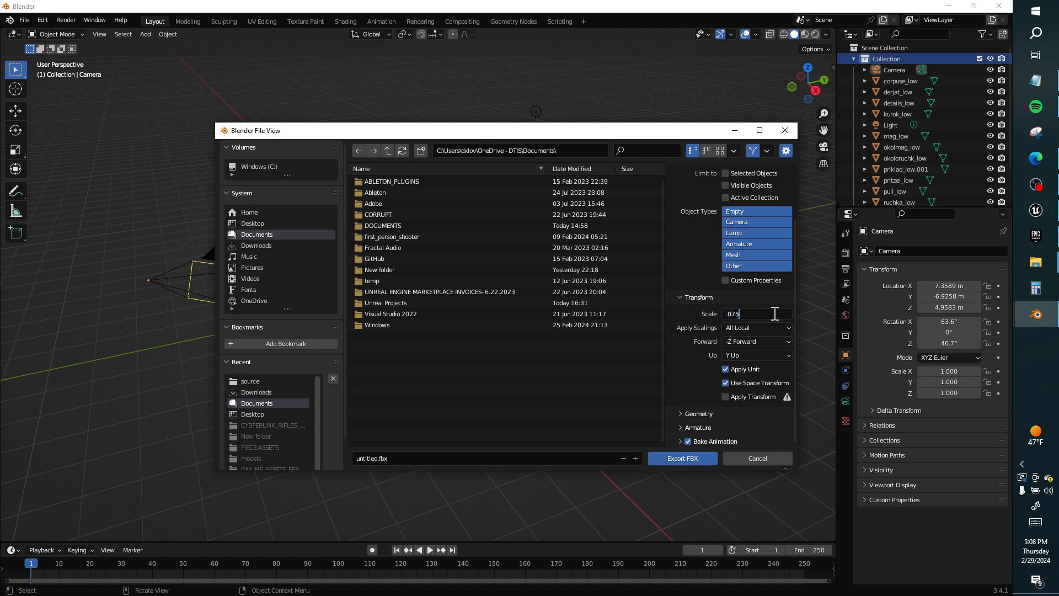
# Step: Set the export axes to X Forward and Z Up, and export the FBX to Downloads as untitled.fbx
pyautogui.click(770, 346)
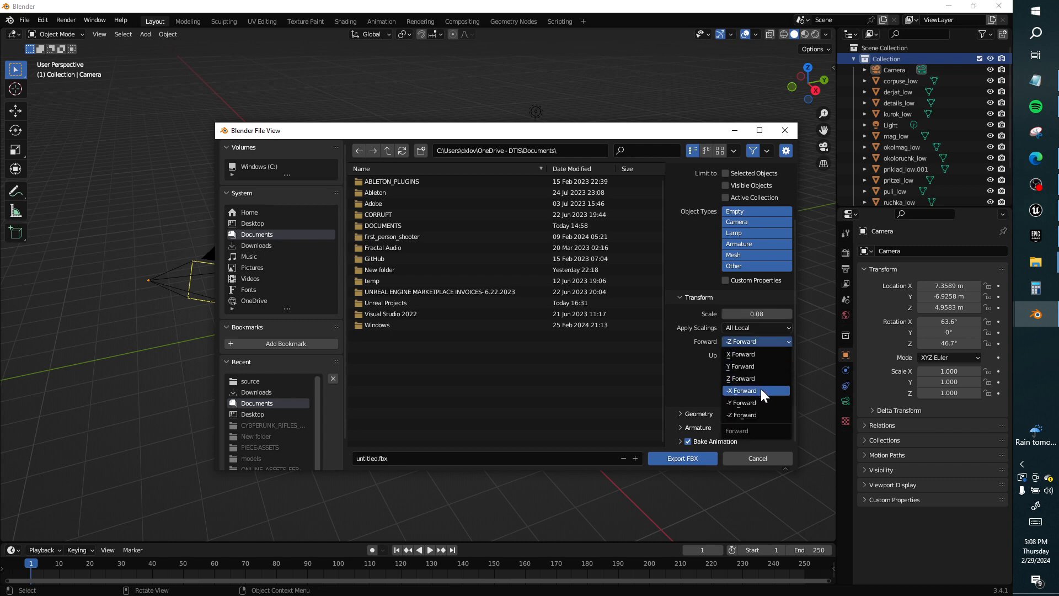
pyautogui.click(765, 354)
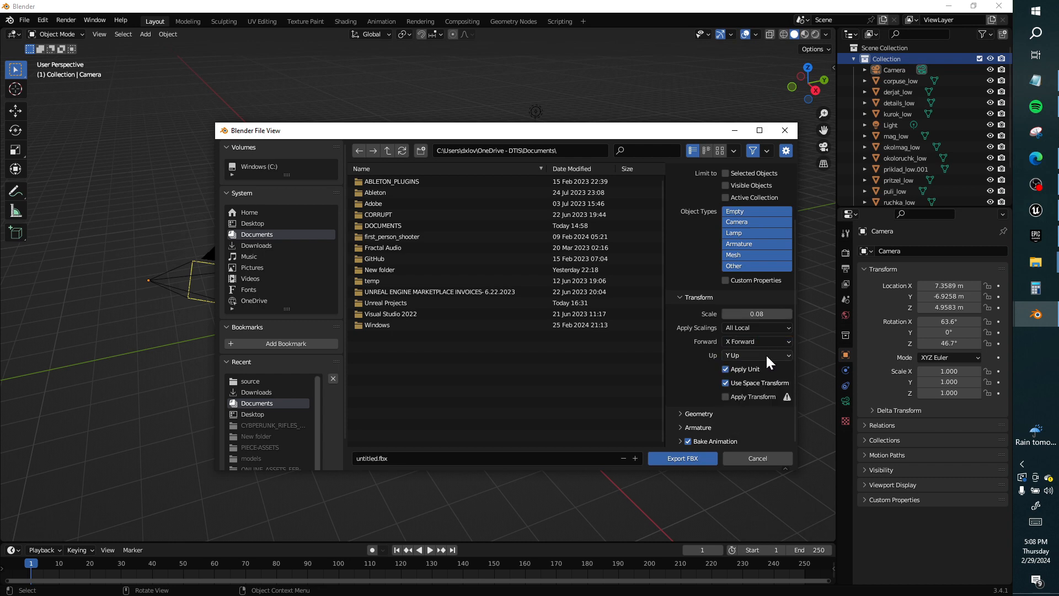
pyautogui.click(752, 356)
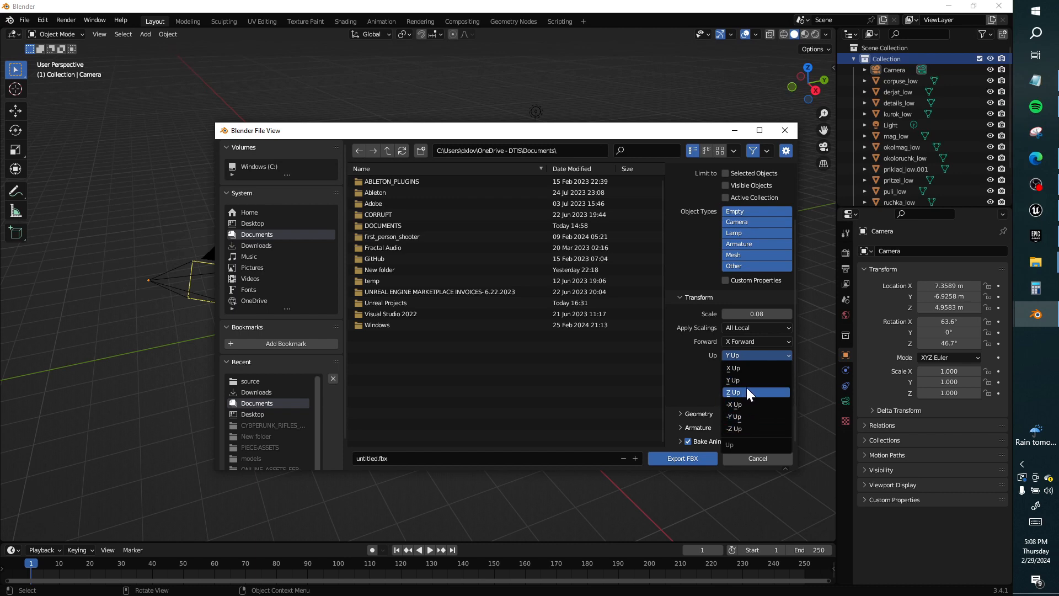
pyautogui.click(747, 390)
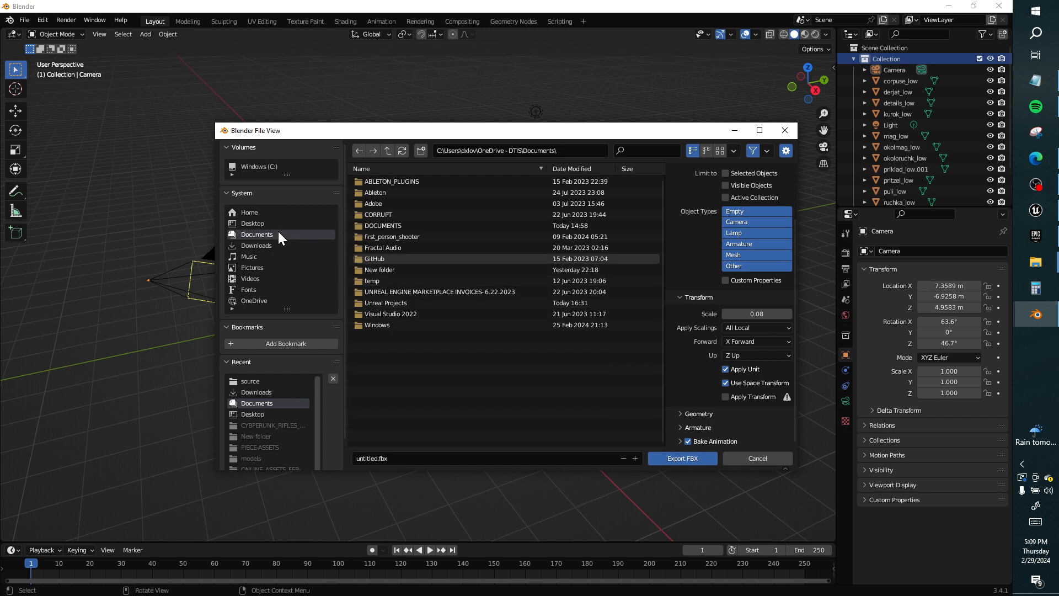
pyautogui.click(278, 246)
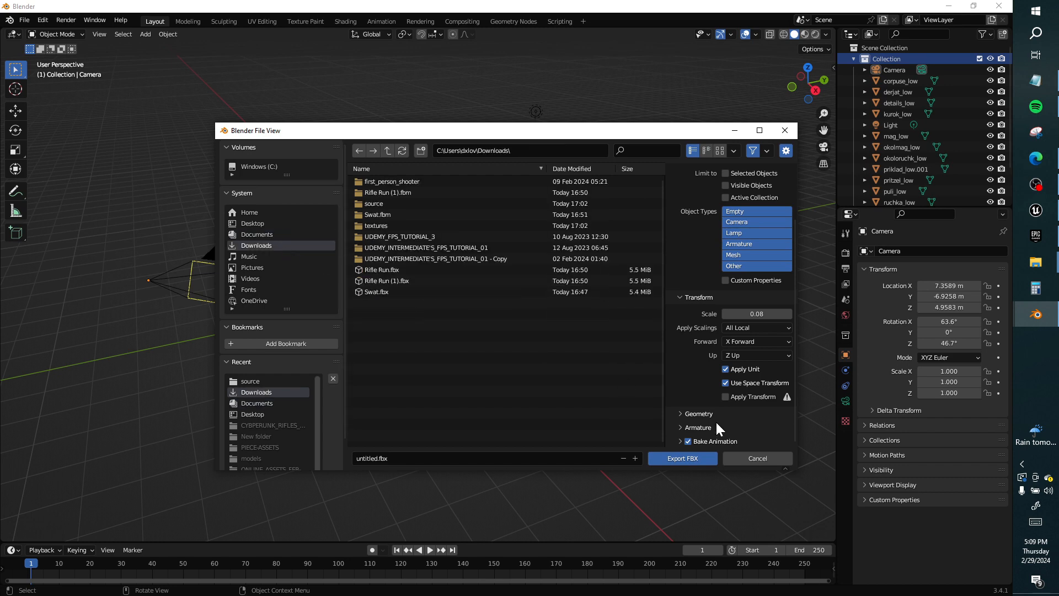
pyautogui.click(700, 459)
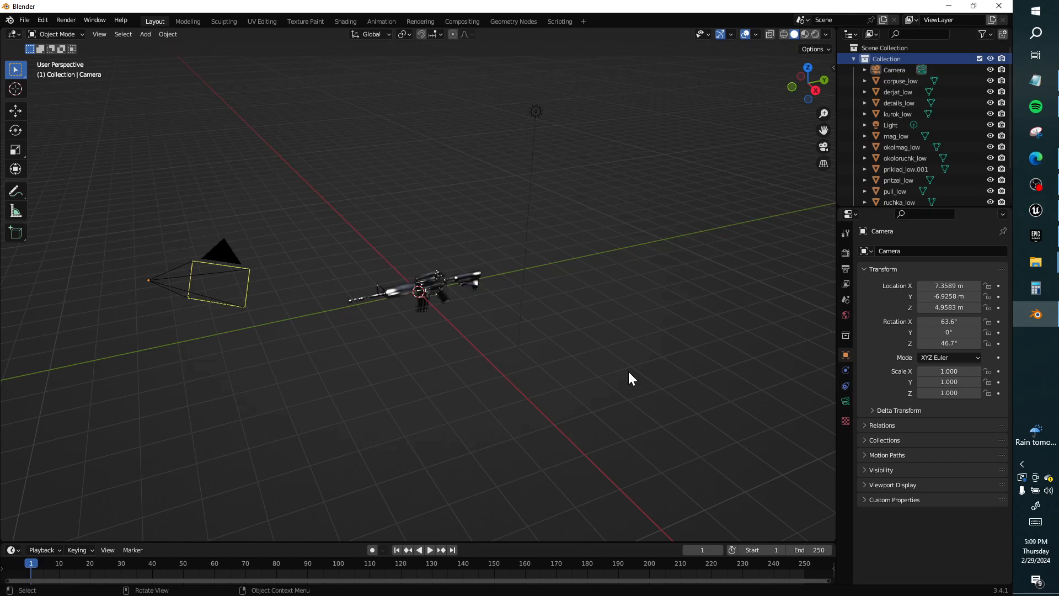
# Step: Switch back to Unreal and import untitled.fbx from Downloads into the WEAPONS folder as a static mesh with uniform scale 1.0
pyautogui.click(949, 6)
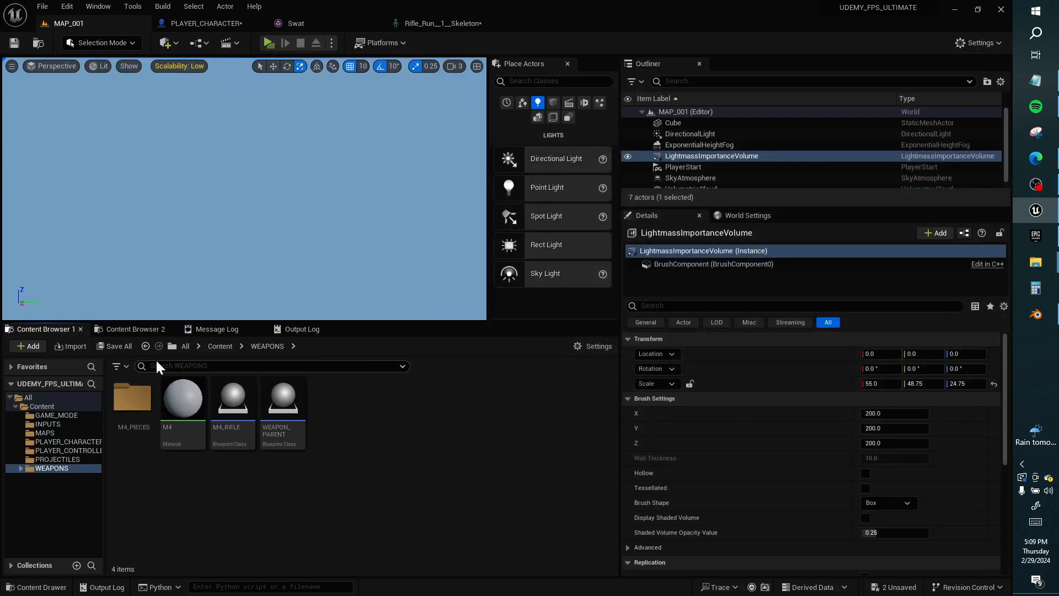
pyautogui.click(83, 347)
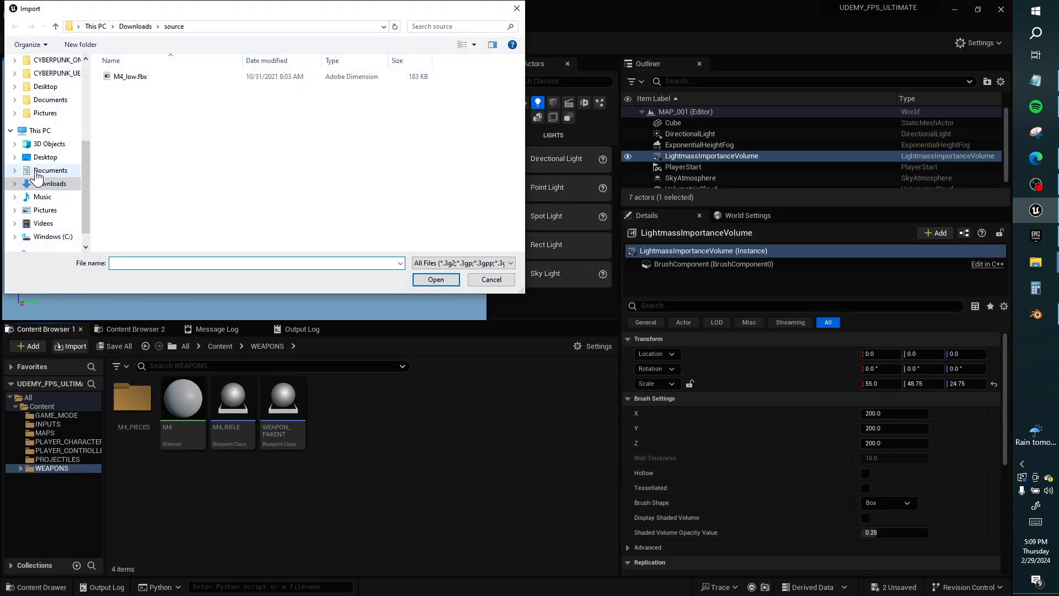
pyautogui.click(61, 186)
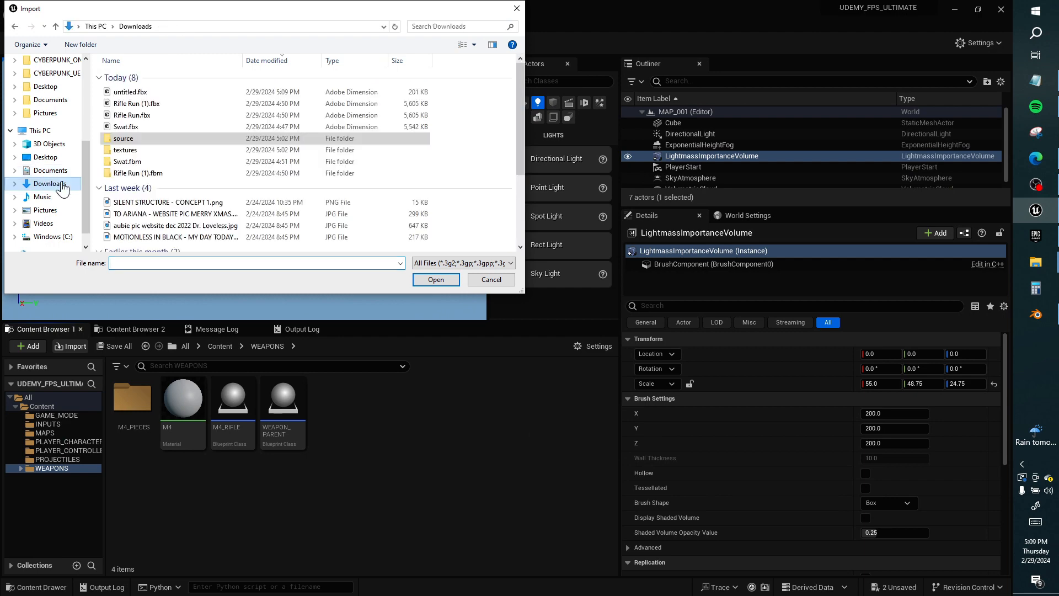
pyautogui.doubleClick(130, 91)
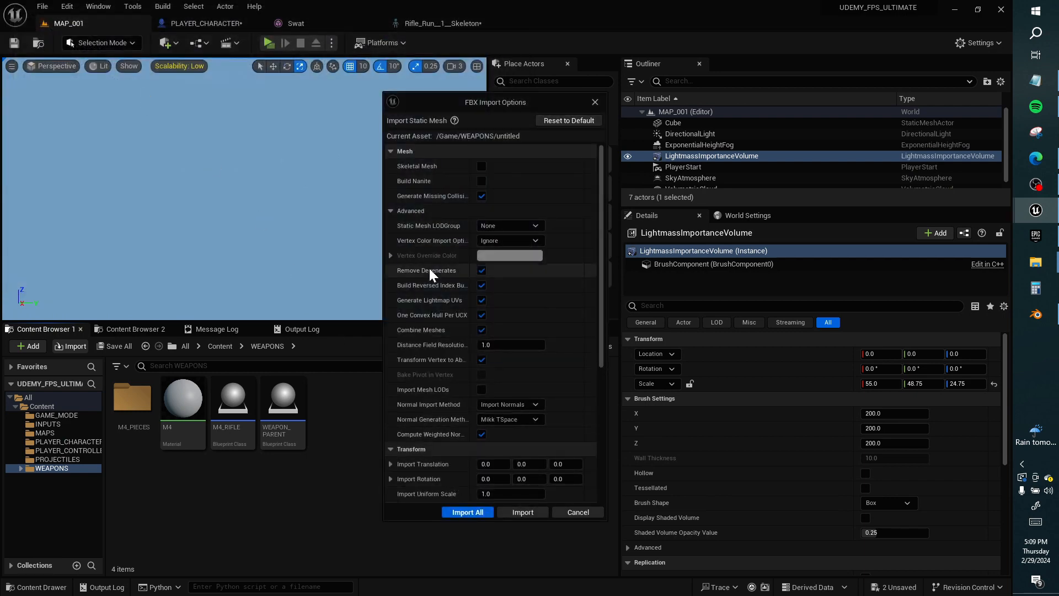
pyautogui.click(518, 511)
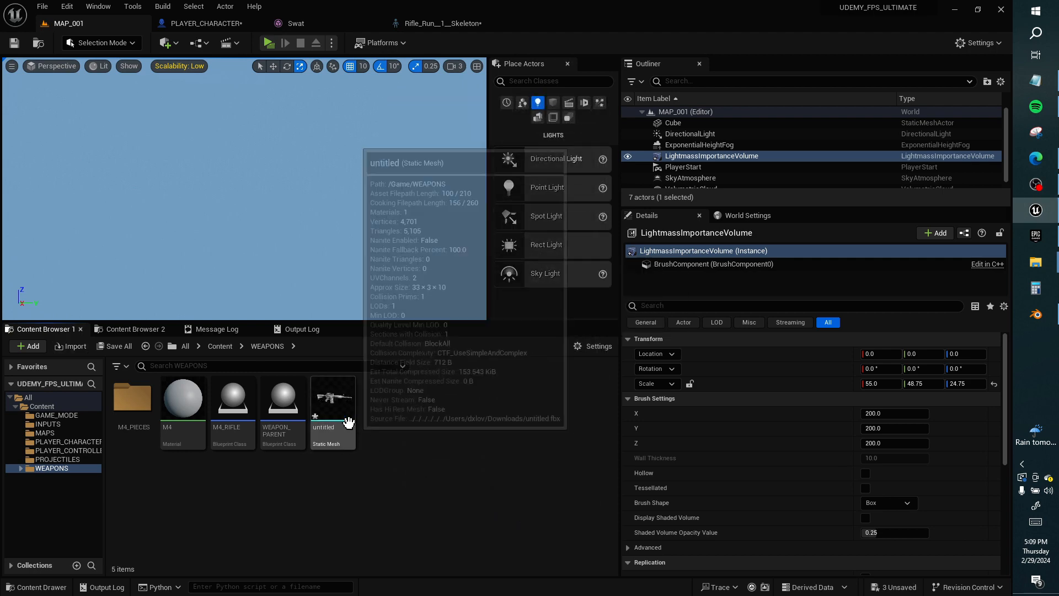
# Step: Open the name of the untitled static mesh in the WEAPONS folder for editing
pyautogui.click(349, 423)
pyautogui.press('F2')
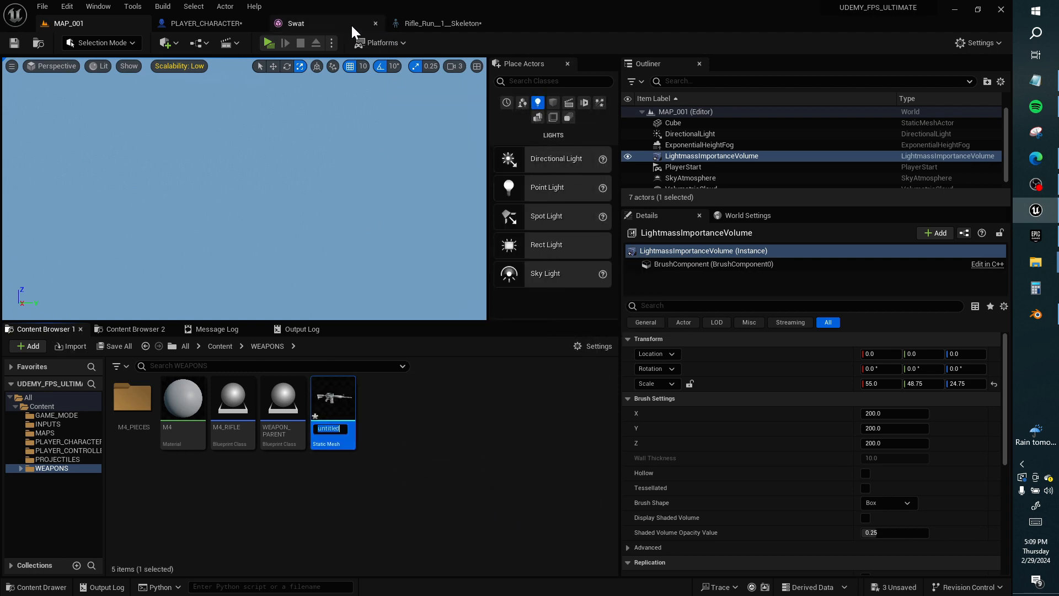
# Step: Try to attach the untitled rifle mesh as a preview asset on the RightHand bone of the Rifle_Run__1__Skeleton
pyautogui.click(336, 23)
pyautogui.click(429, 28)
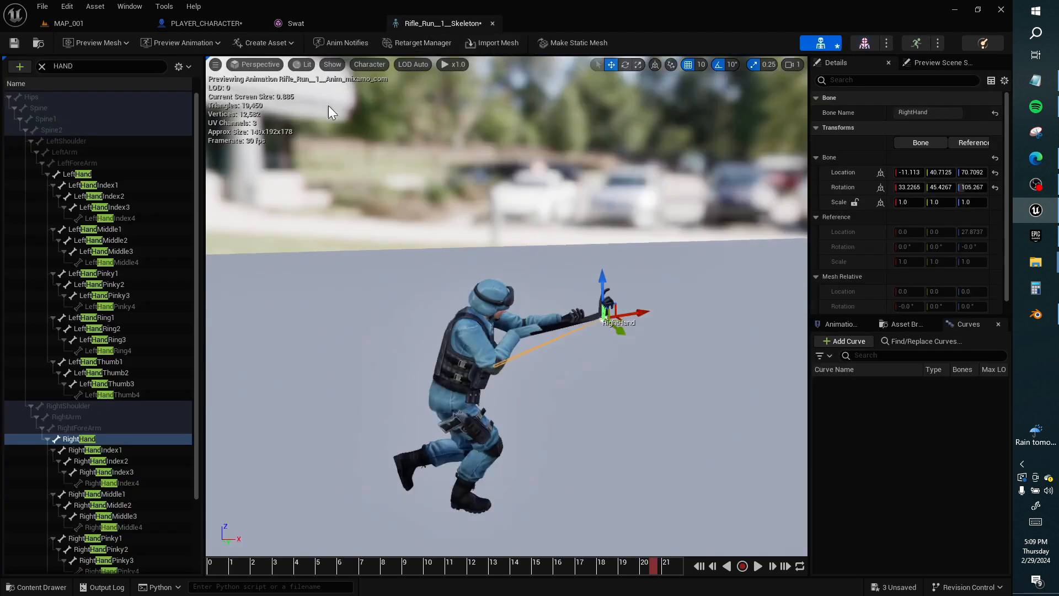
pyautogui.rightClick(107, 440)
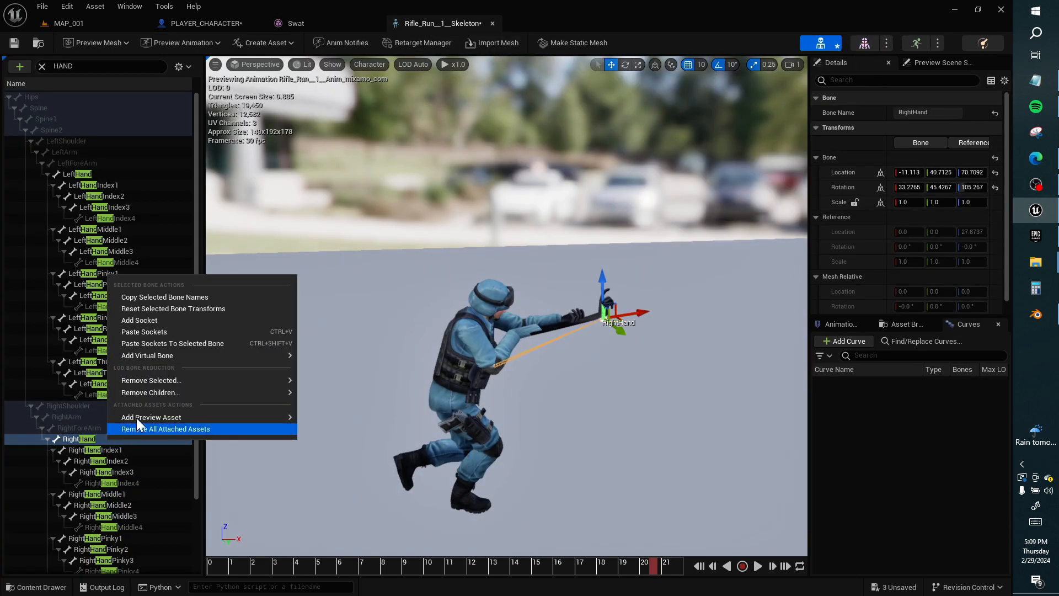
pyautogui.moveTo(184, 413)
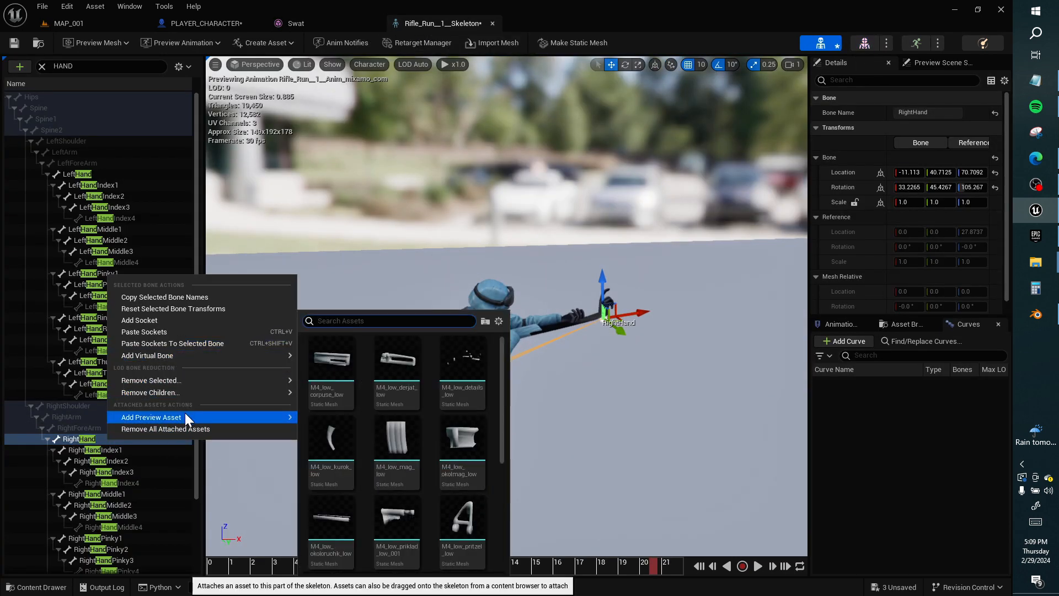
pyautogui.write('untitled')
pyautogui.click(317, 368)
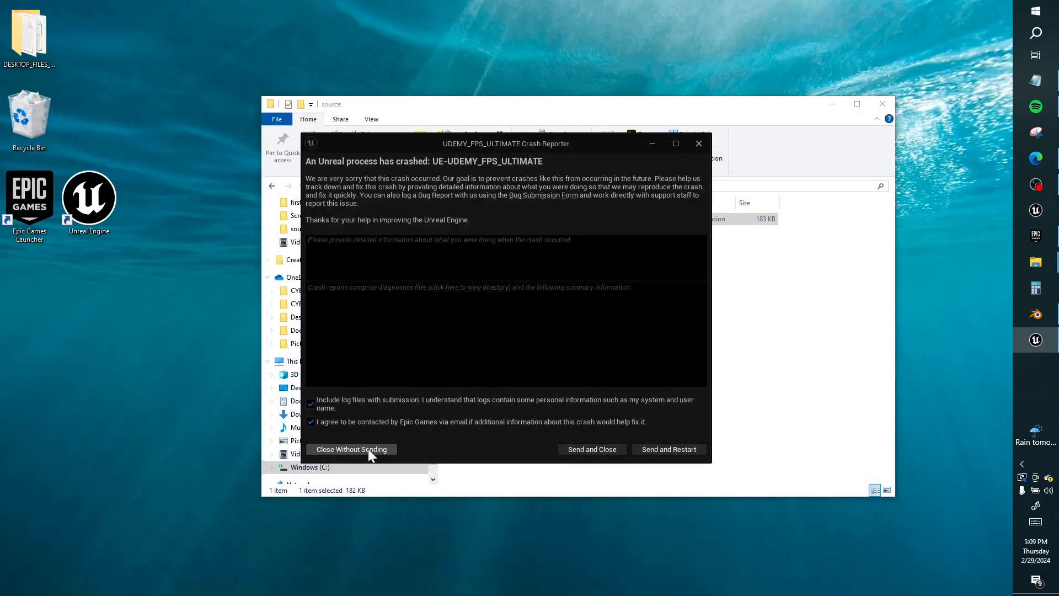
# Step: Close the crash report without sending it and reopen the UDEMY_FPS_ULTIMATE project from the Unreal Projects folder in Documents
pyautogui.click(369, 449)
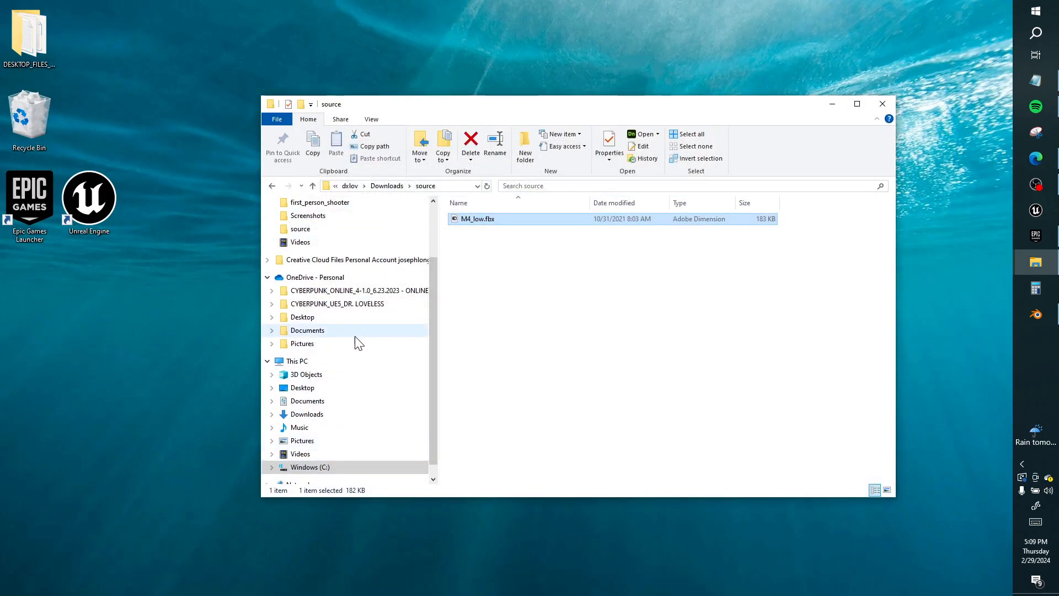
pyautogui.click(333, 401)
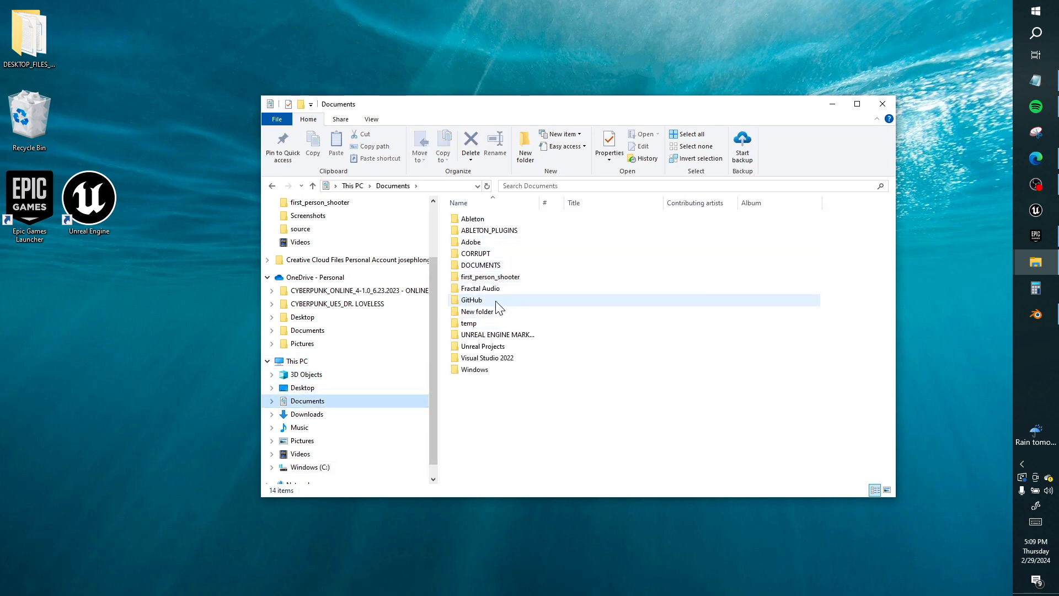
pyautogui.doubleClick(485, 346)
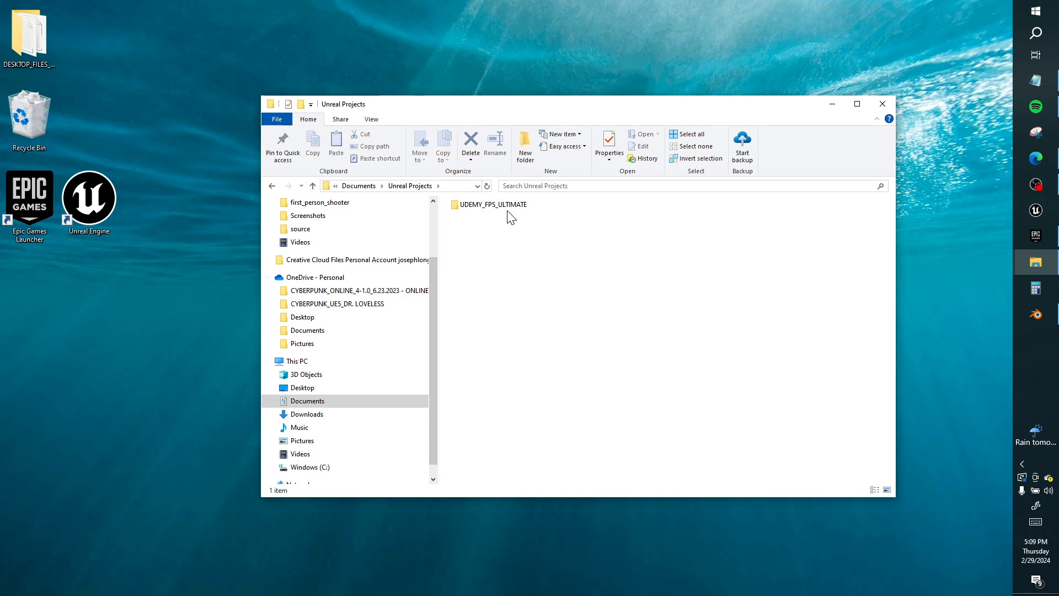
pyautogui.doubleClick(497, 205)
pyautogui.doubleClick(506, 278)
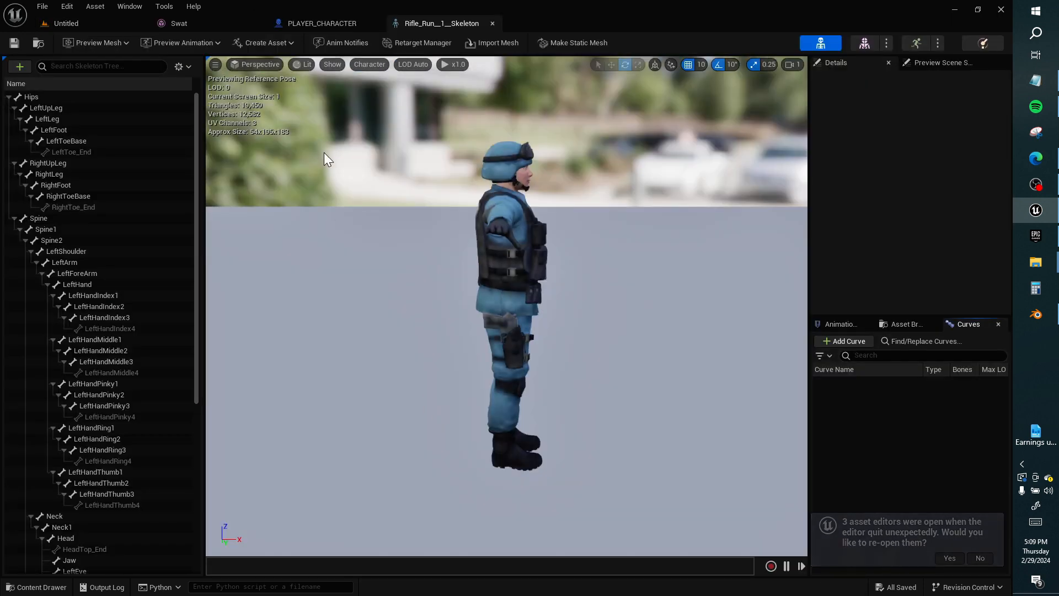
# Step: Delete the M4_PIECES folder and all its static meshes from the WEAPONS folder
pyautogui.click(97, 19)
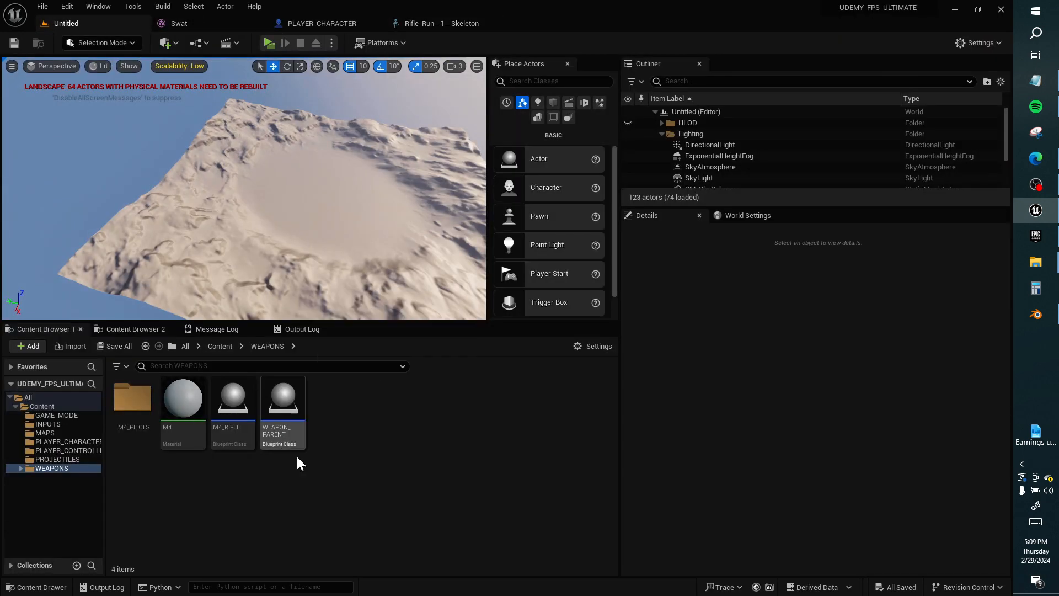
pyautogui.doubleClick(132, 397)
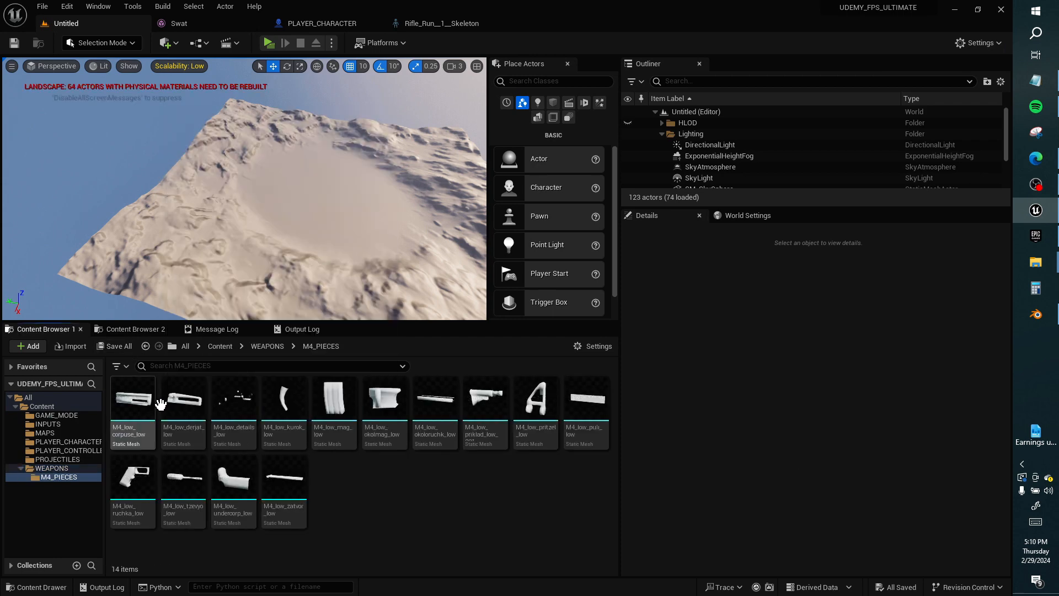
pyautogui.click(267, 346)
pyautogui.rightClick(156, 406)
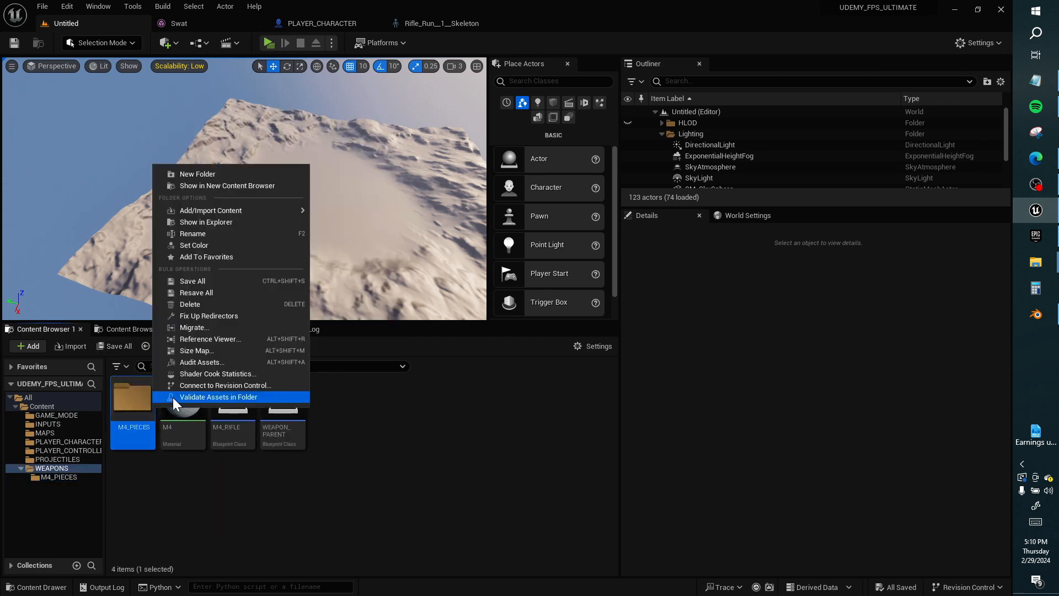
pyautogui.click(216, 307)
pyautogui.click(243, 330)
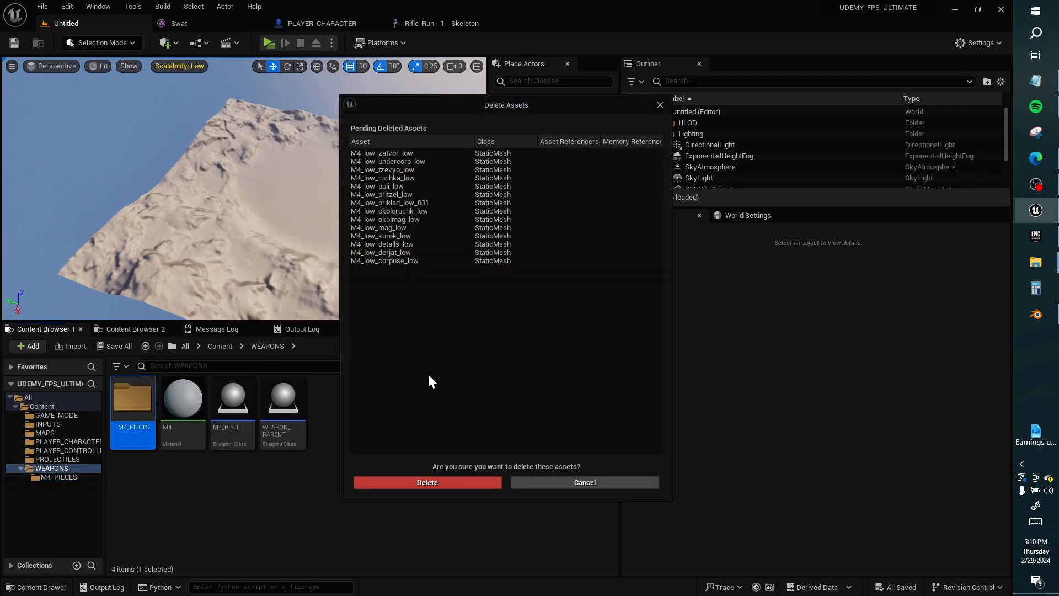
pyautogui.click(447, 481)
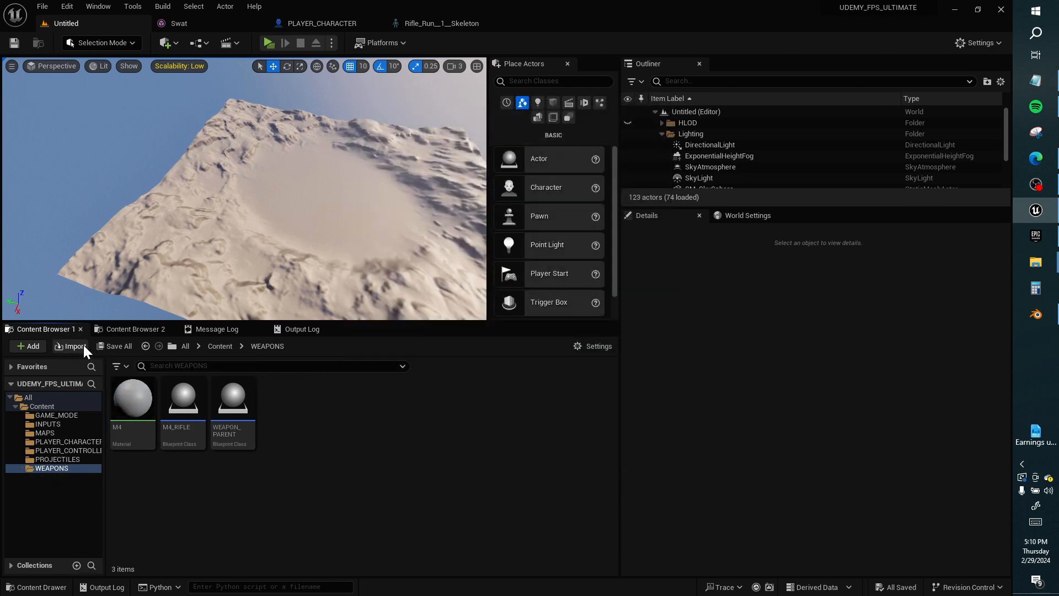
# Step: Import untitled.fbx from Downloads into WEAPONS with Convert Scene, Force Front XAxis and Convert Scene Unit turned off
pyautogui.click(77, 345)
pyautogui.click(50, 183)
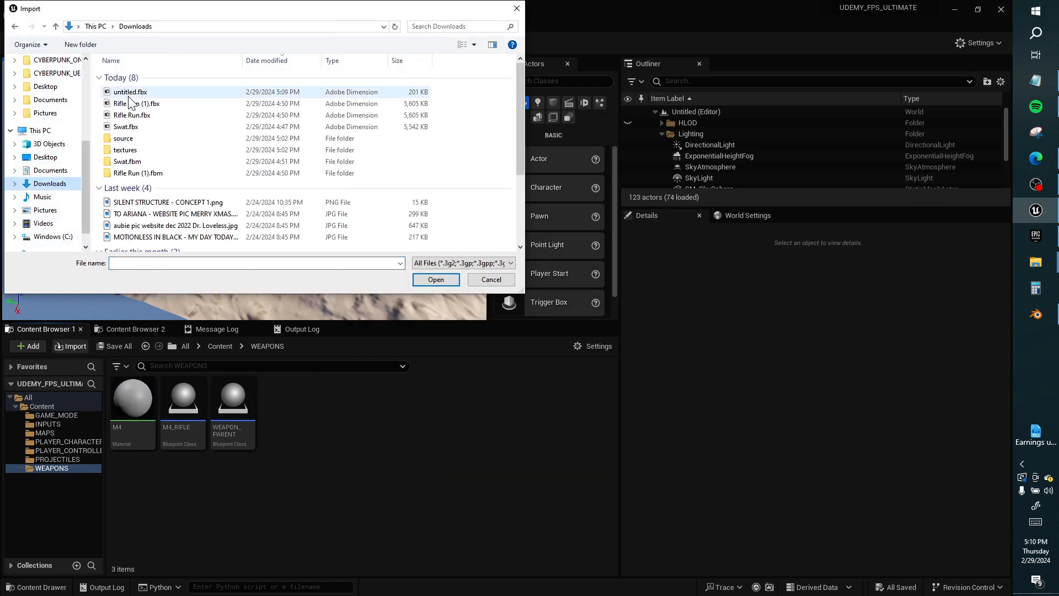
pyautogui.doubleClick(130, 91)
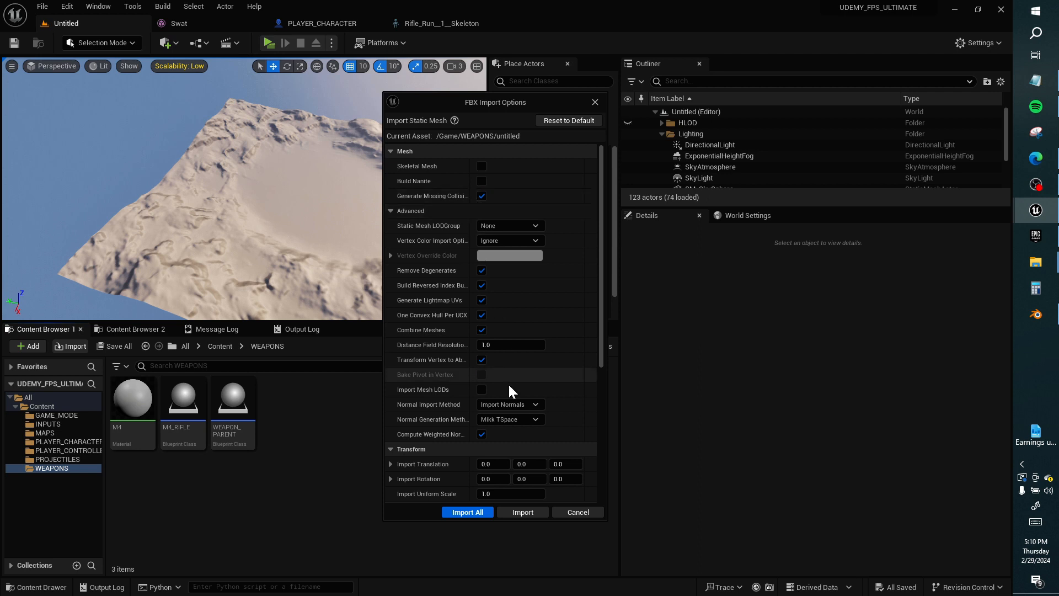
pyautogui.scroll(-5, 486, 435)
pyautogui.click(479, 429)
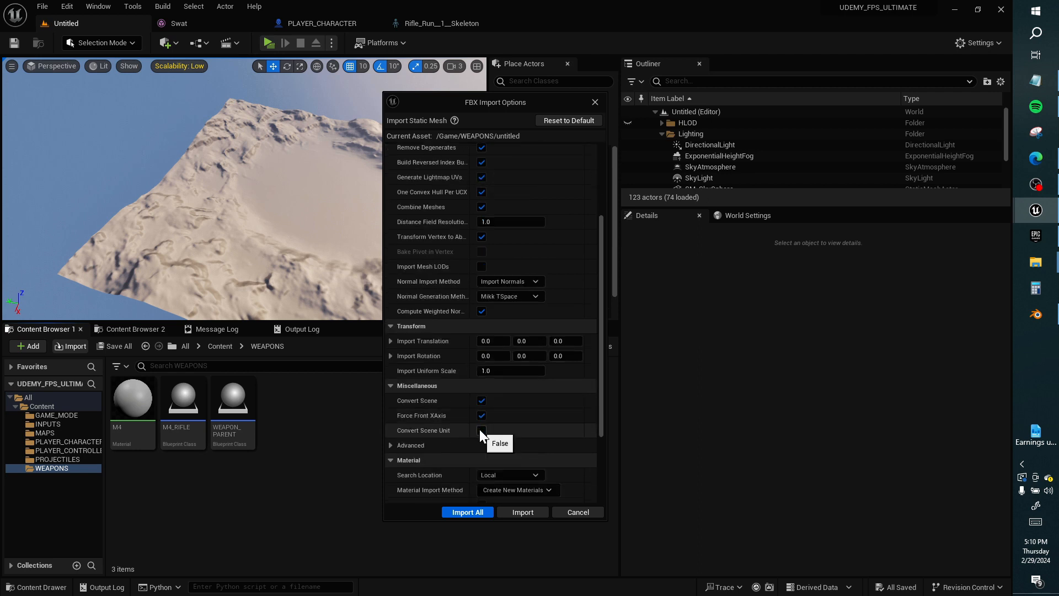
pyautogui.click(483, 417)
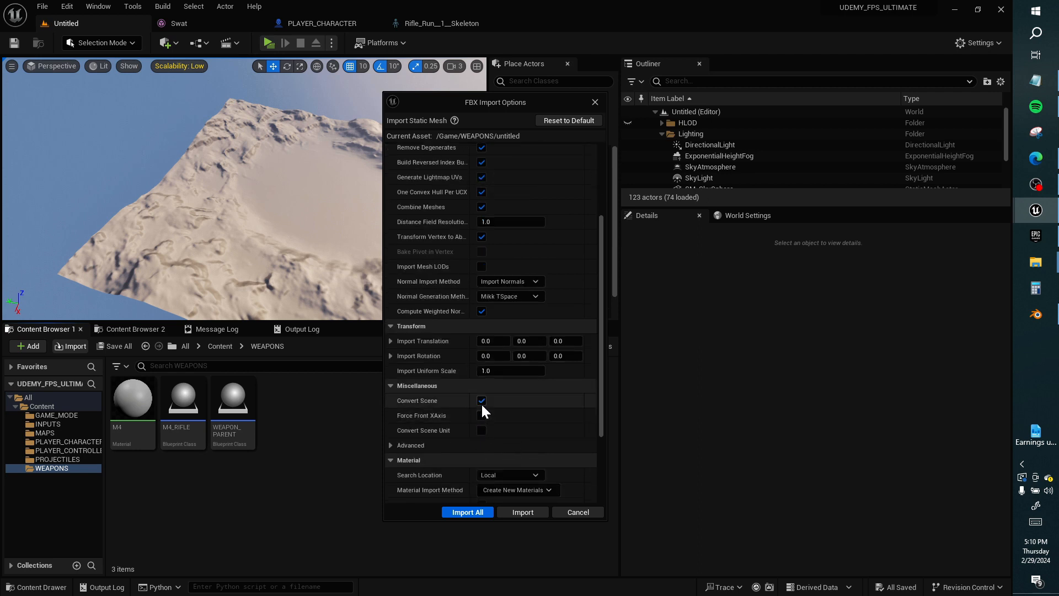
pyautogui.click(482, 402)
pyautogui.click(522, 509)
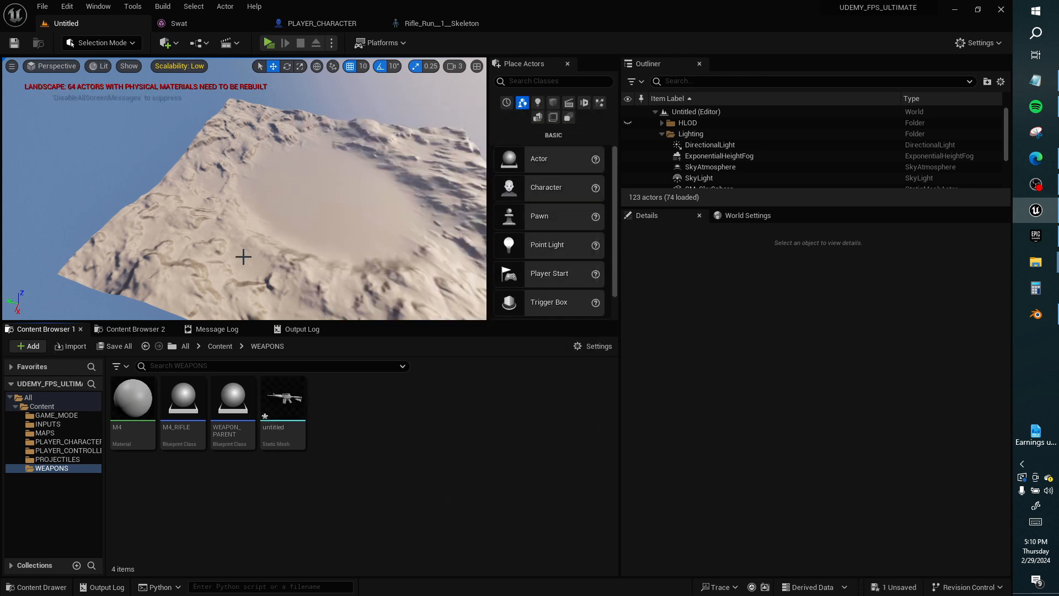
# Step: Add a socket to the RightHand bone of the Rifle_Run__1__Skeleton
pyautogui.click(417, 25)
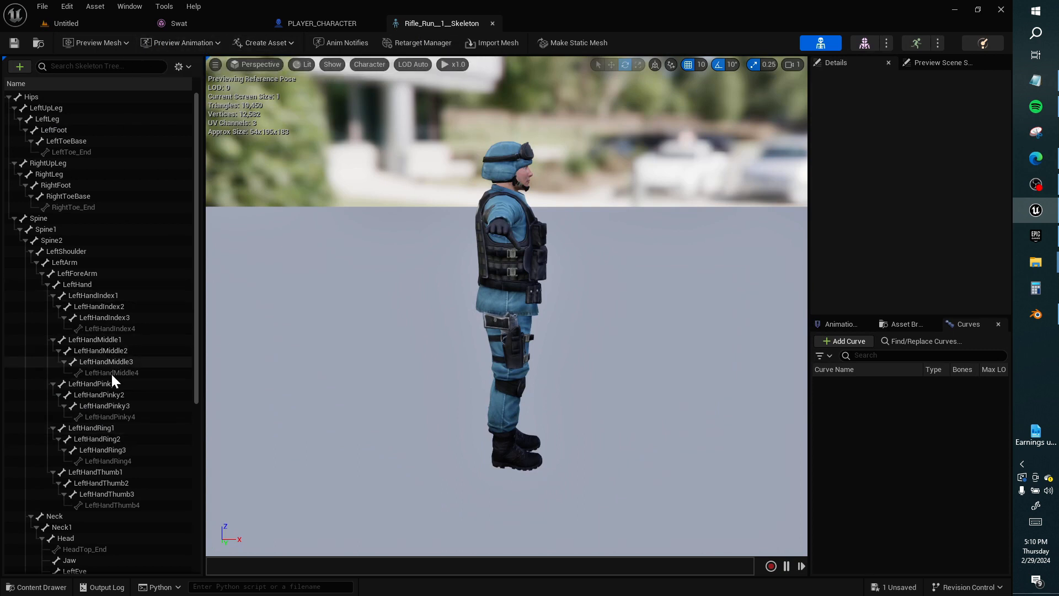
pyautogui.scroll(-8, 85, 276)
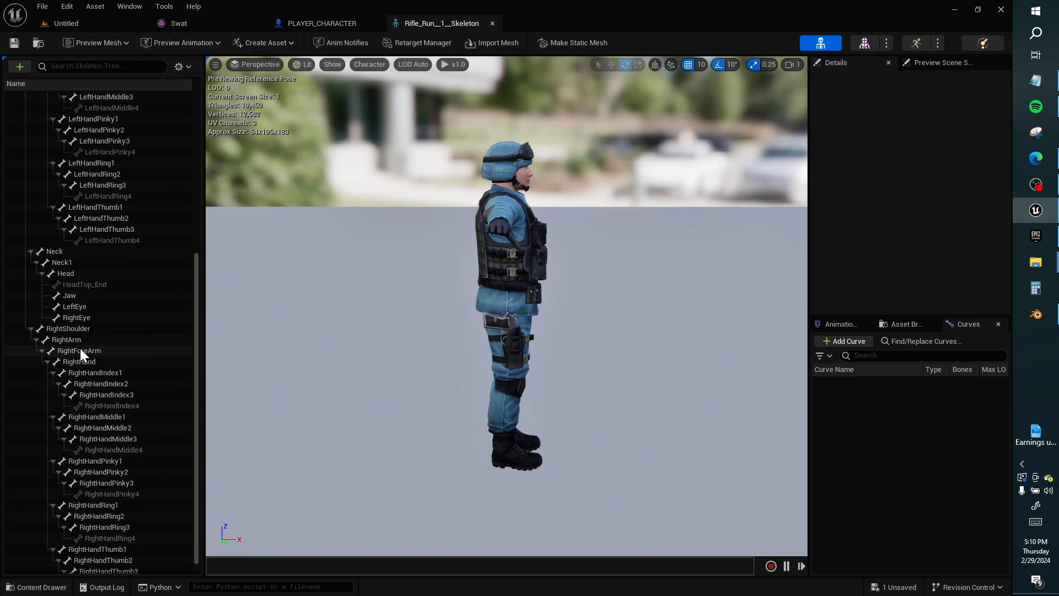
pyautogui.scroll(-1, 89, 419)
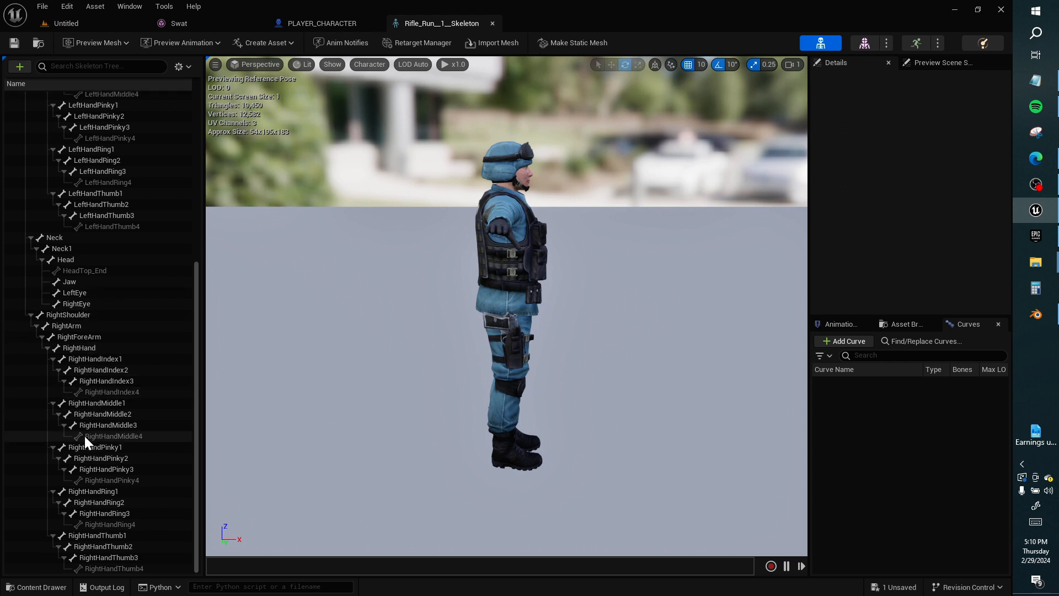
pyautogui.click(105, 348)
pyautogui.rightClick(104, 349)
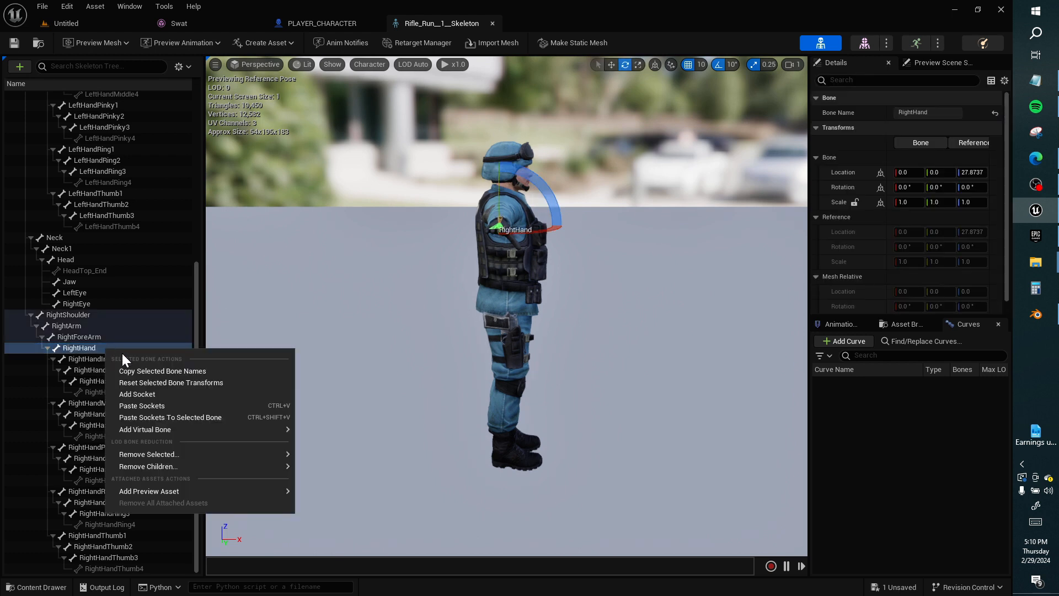
pyautogui.click(168, 395)
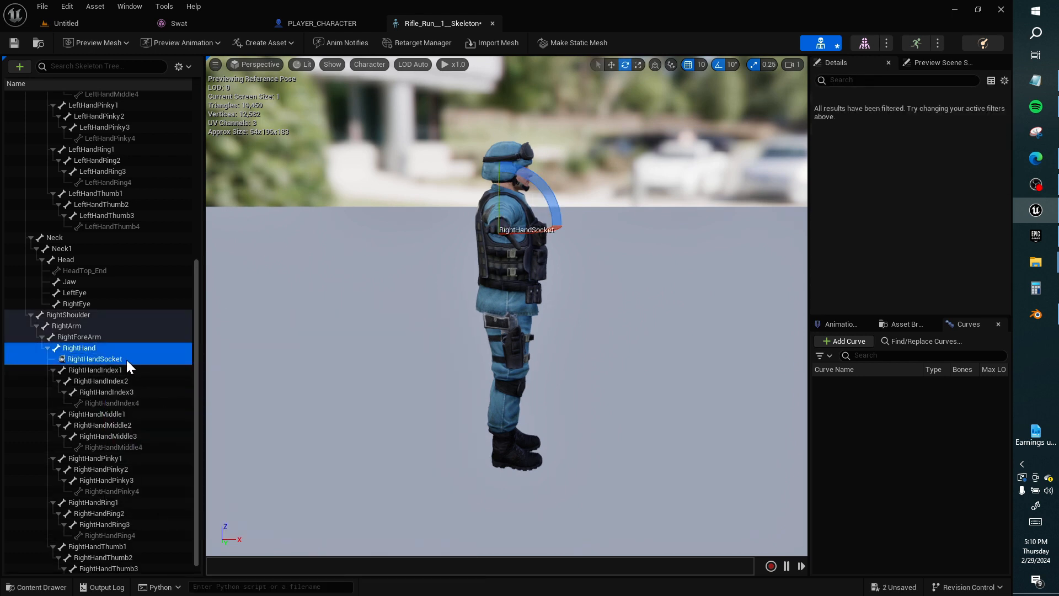
# Step: Attach the untitled rifle mesh as a preview asset on the right hand socket and inspect its size against the hand
pyautogui.rightClick(127, 360)
pyautogui.moveTo(190, 488)
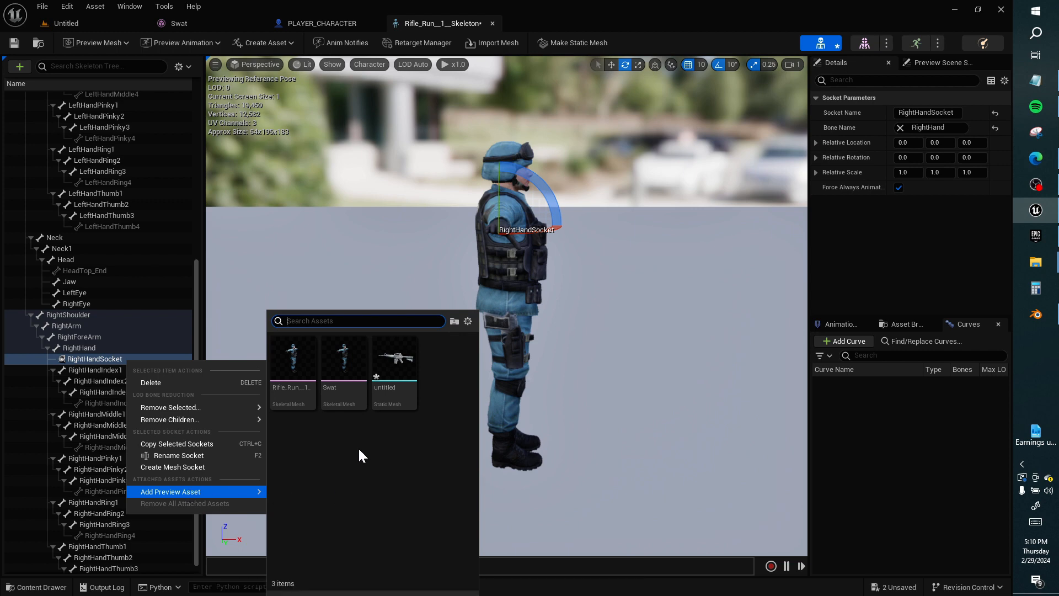
pyautogui.click(384, 385)
pyautogui.moveTo(422, 370); pyautogui.dragTo(596, 480, button='right')
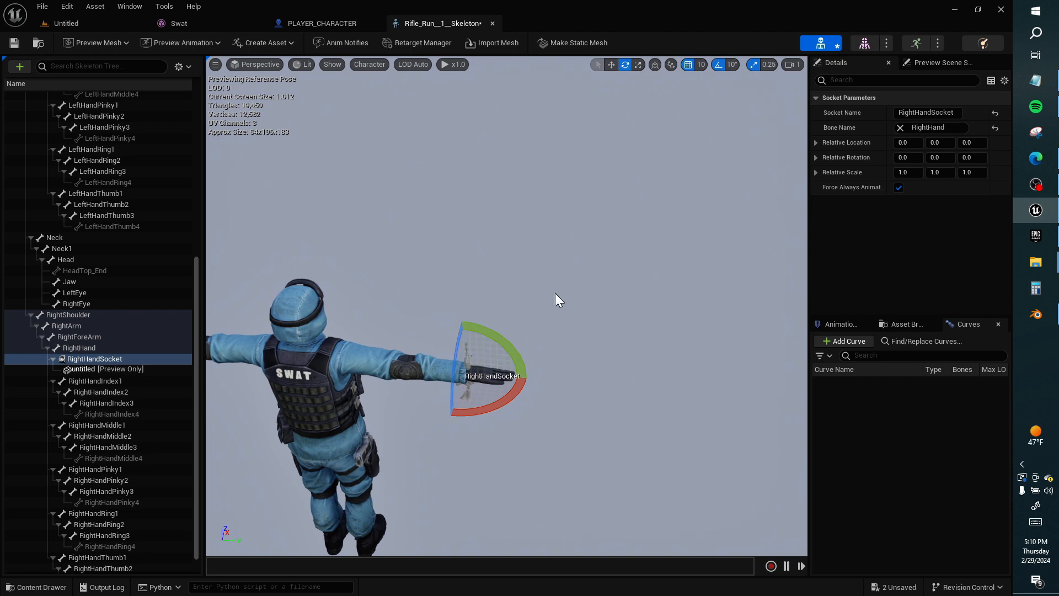
# Step: Switch to Blender and set up an FBX export of the rifle to Downloads, named untit2led.fbx
pyautogui.click(1036, 314)
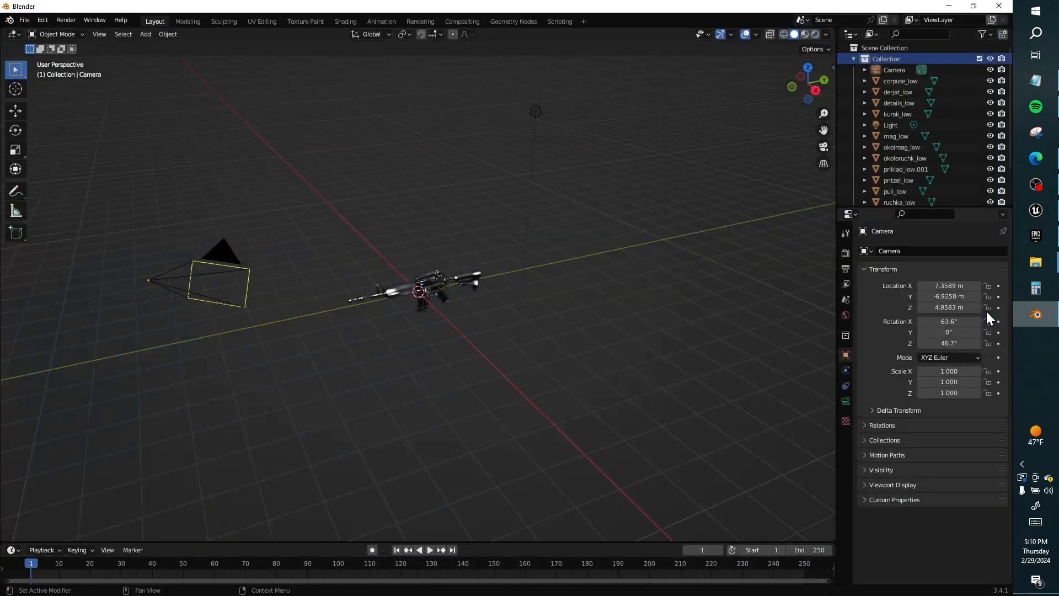
pyautogui.click(26, 20)
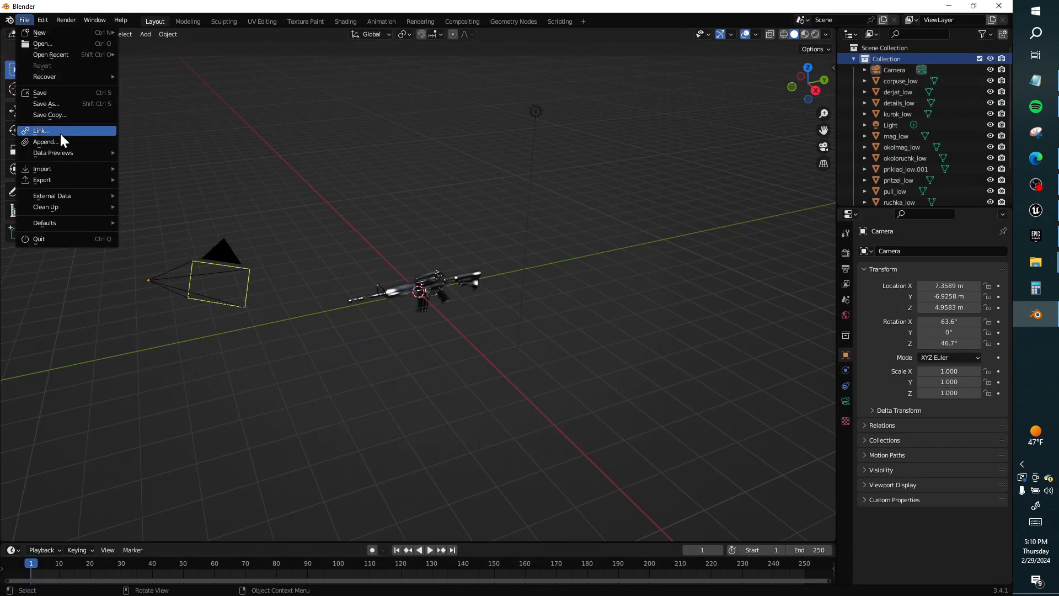
pyautogui.moveTo(56, 177)
pyautogui.click(190, 277)
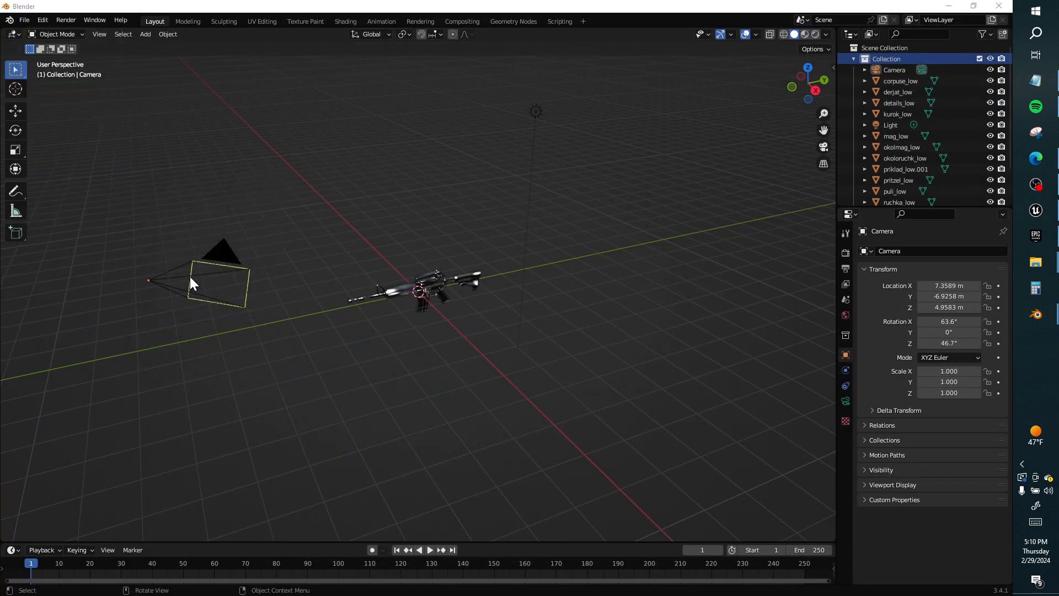
pyautogui.click(461, 457)
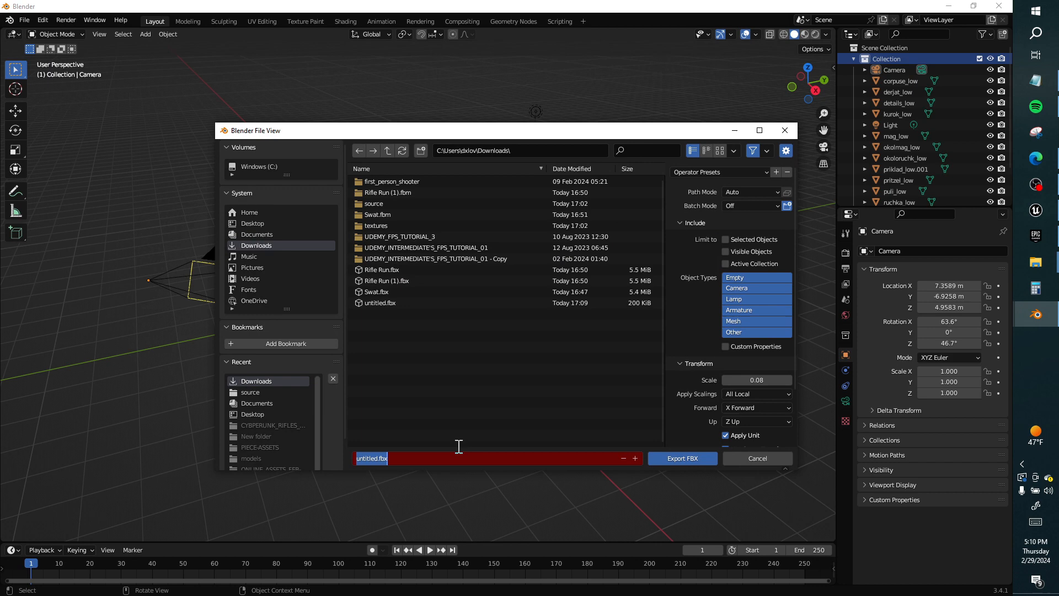
pyautogui.click(371, 458)
pyautogui.write('2')
# Step: Change the scale in the export's transform options and export the rifle as FBX
pyautogui.click(766, 383)
pyautogui.click(770, 380)
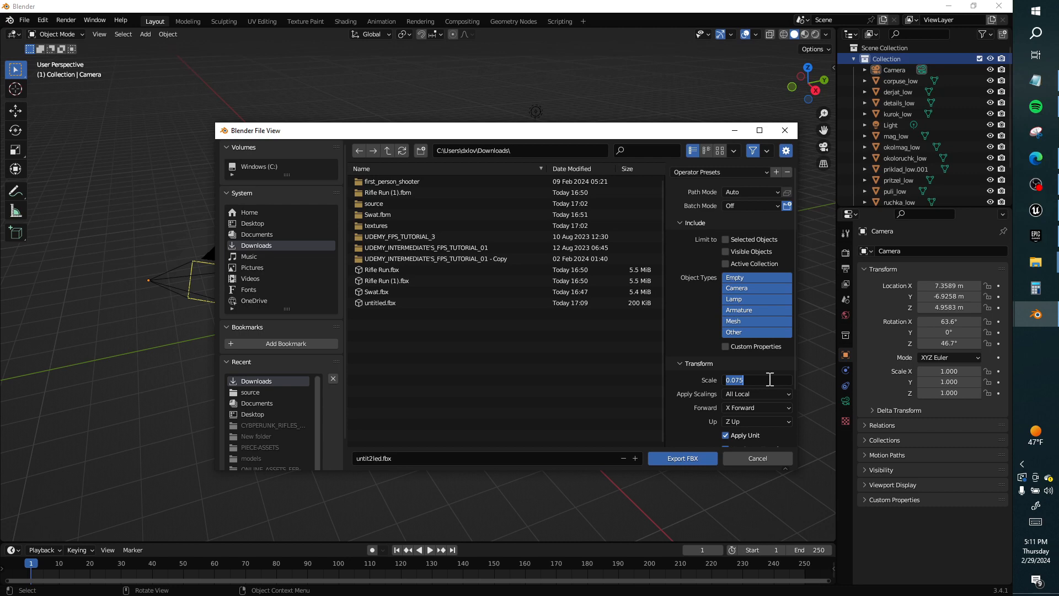
pyautogui.press('BackSpace')
pyautogui.click(692, 458)
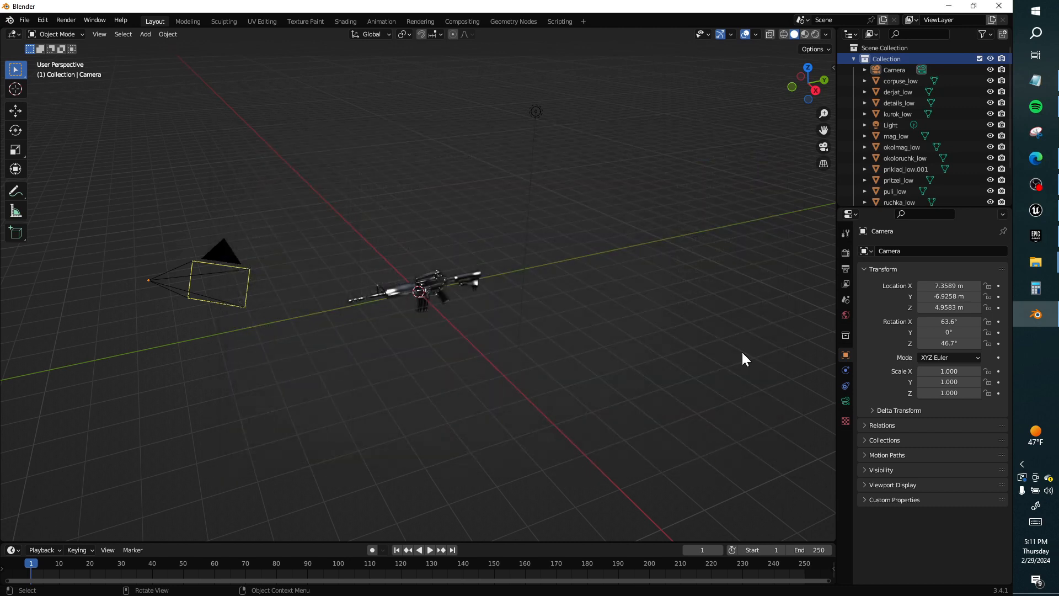
# Step: Switch back to Unreal Engine and import untit2led.fbx from Downloads into the WEAPONS folder
pyautogui.click(1037, 212)
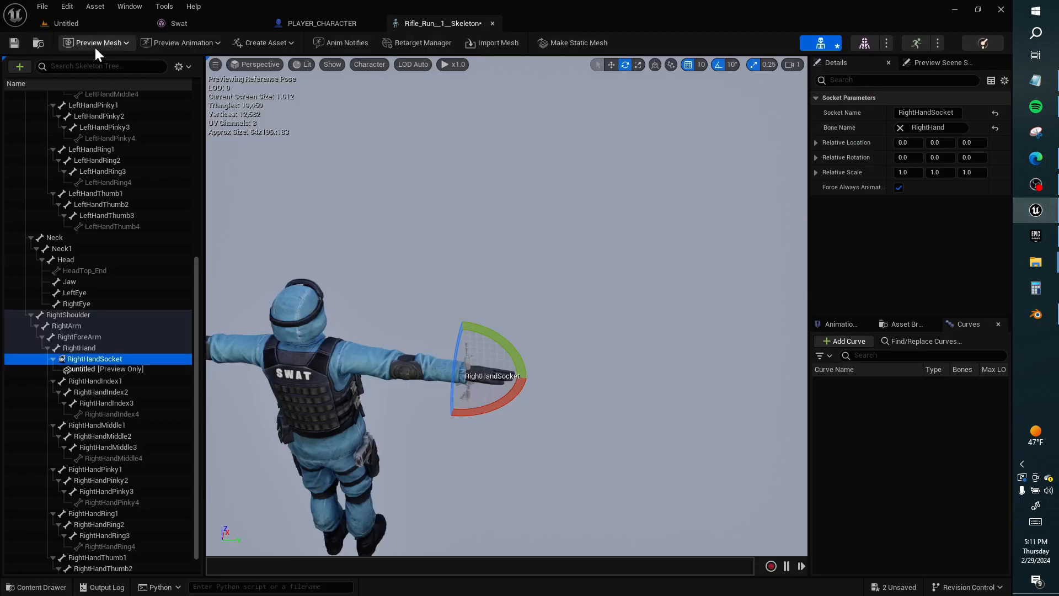
pyautogui.click(65, 23)
pyautogui.click(85, 349)
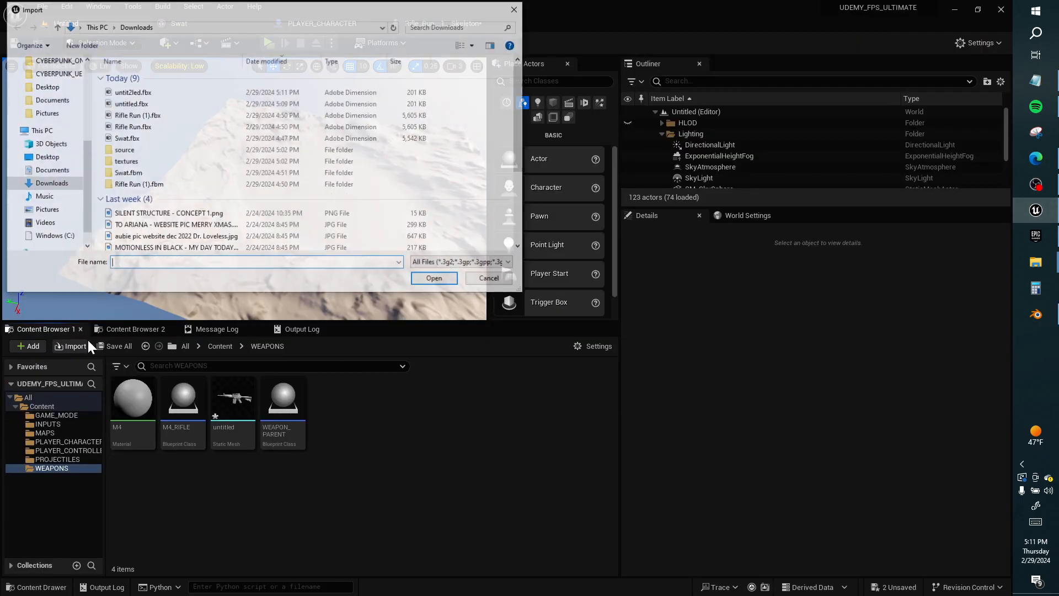
pyautogui.doubleClick(147, 96)
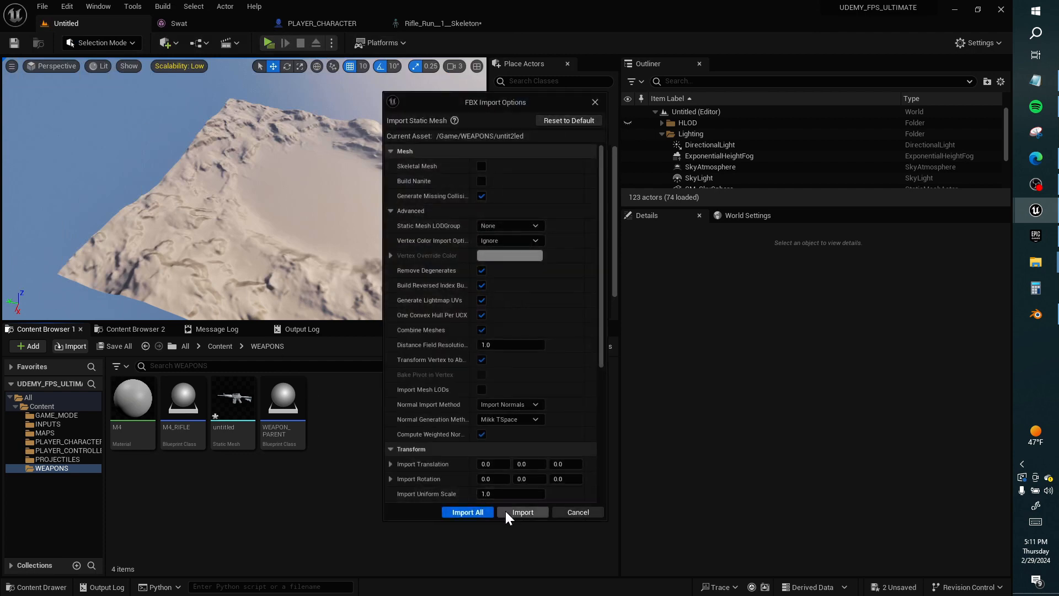
pyautogui.click(507, 510)
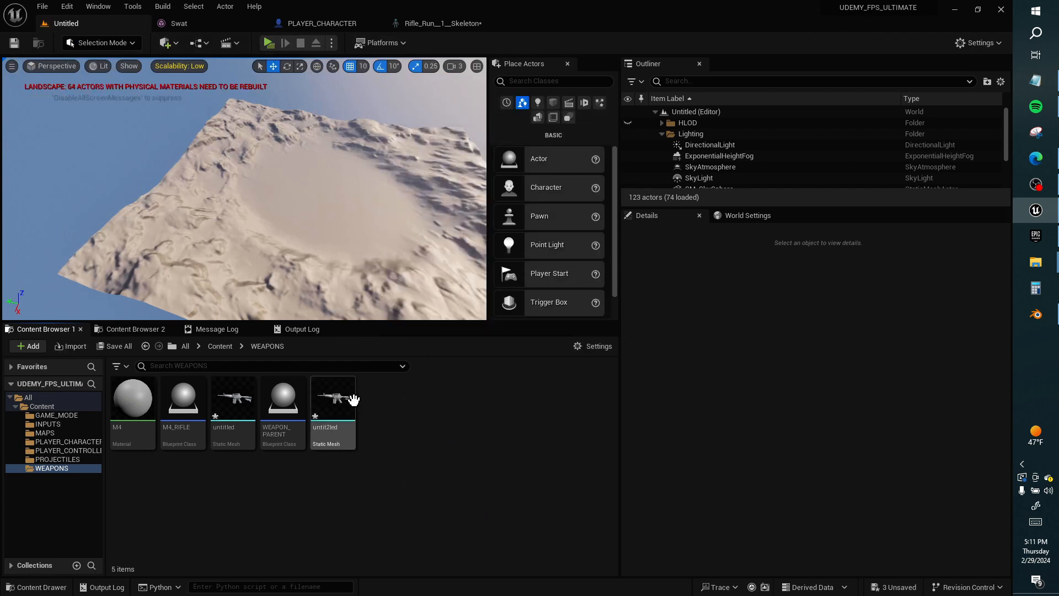
# Step: Replace the preview asset on the skeleton's RightHandSocket with the untit2led rifle mesh and check its size against the character
pyautogui.click(423, 23)
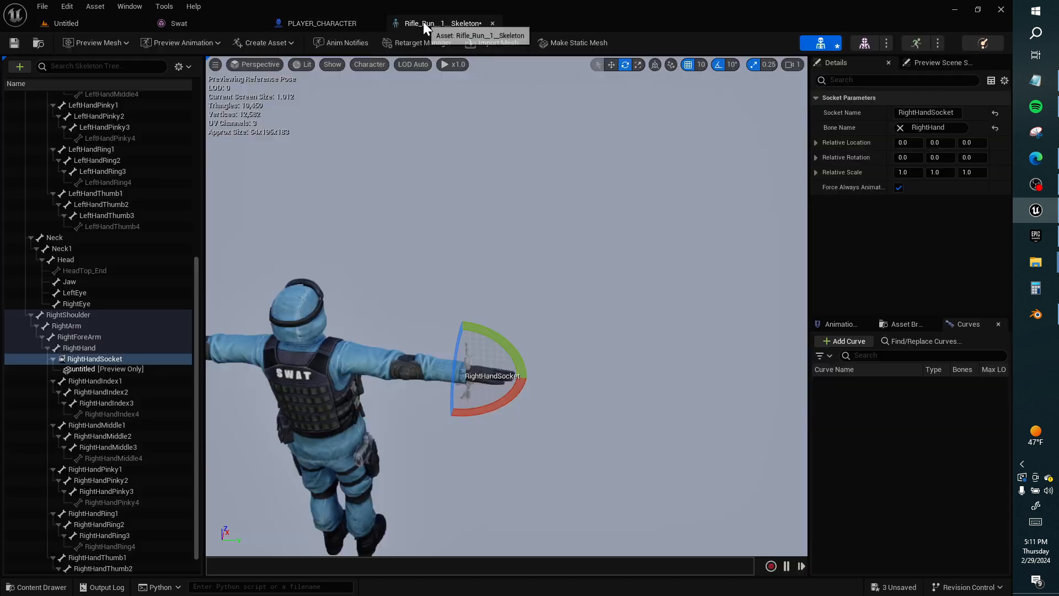
pyautogui.rightClick(127, 363)
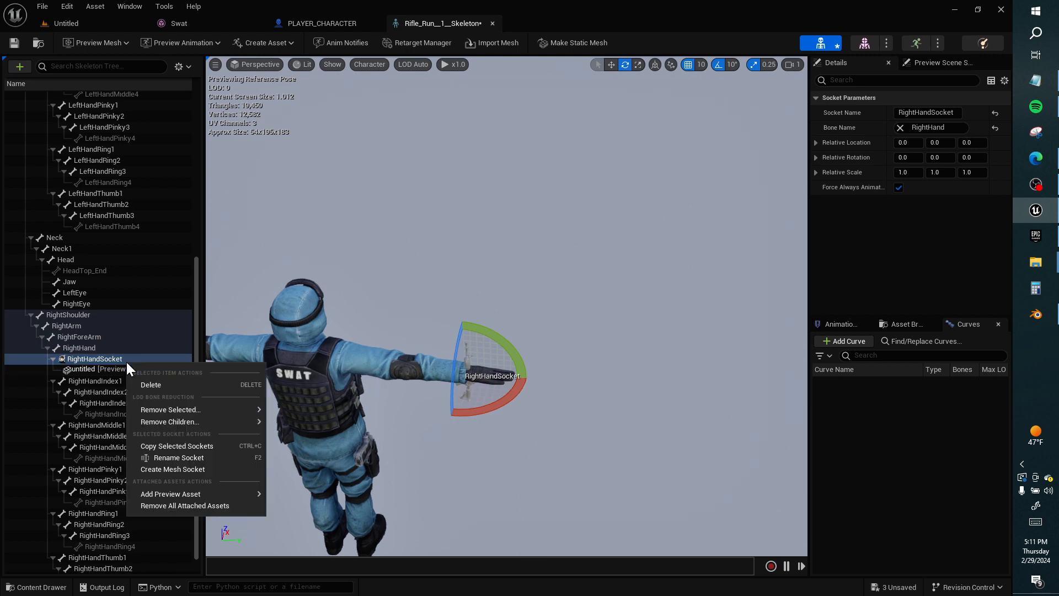
pyautogui.click(192, 506)
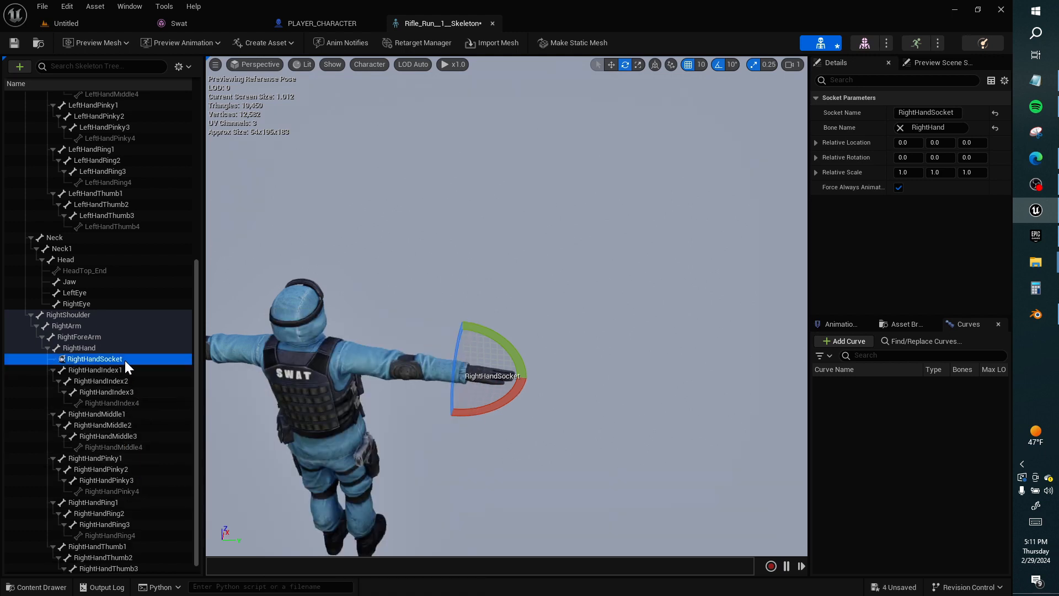
pyautogui.rightClick(125, 360)
pyautogui.moveTo(200, 492)
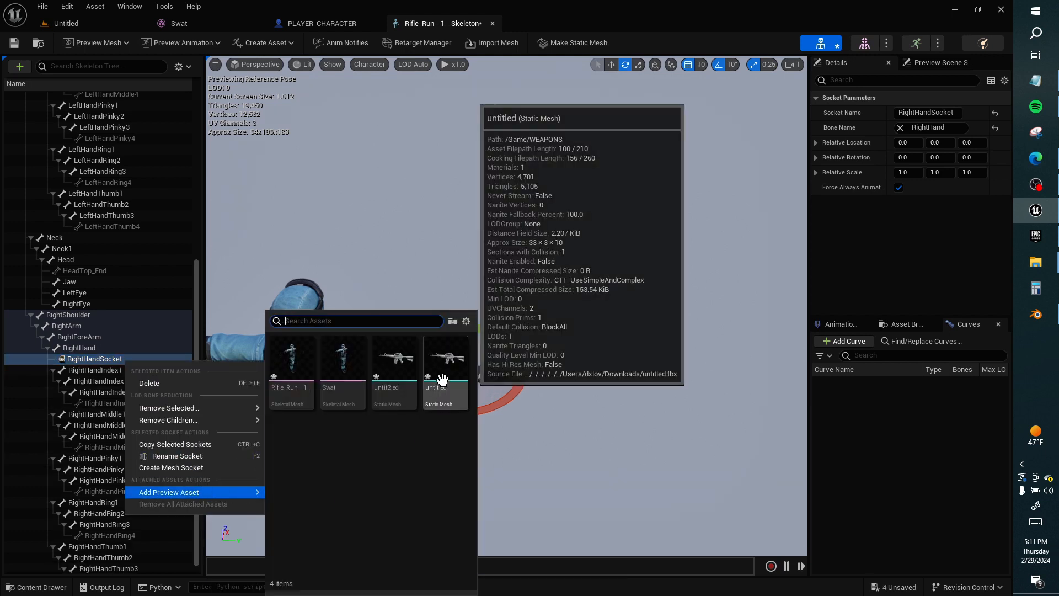
pyautogui.click(408, 364)
pyautogui.moveTo(429, 359); pyautogui.dragTo(485, 235, button='right')
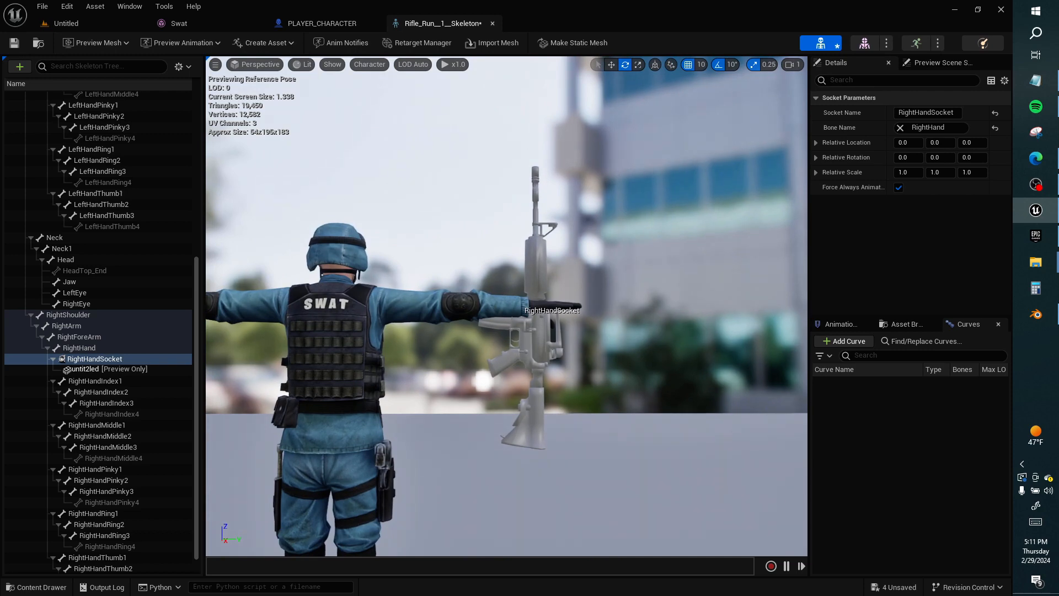
pyautogui.moveTo(507, 306); pyautogui.dragTo(463, 310, button='right')
pyautogui.moveTo(507, 283); pyautogui.dragTo(331, 375, button='right')
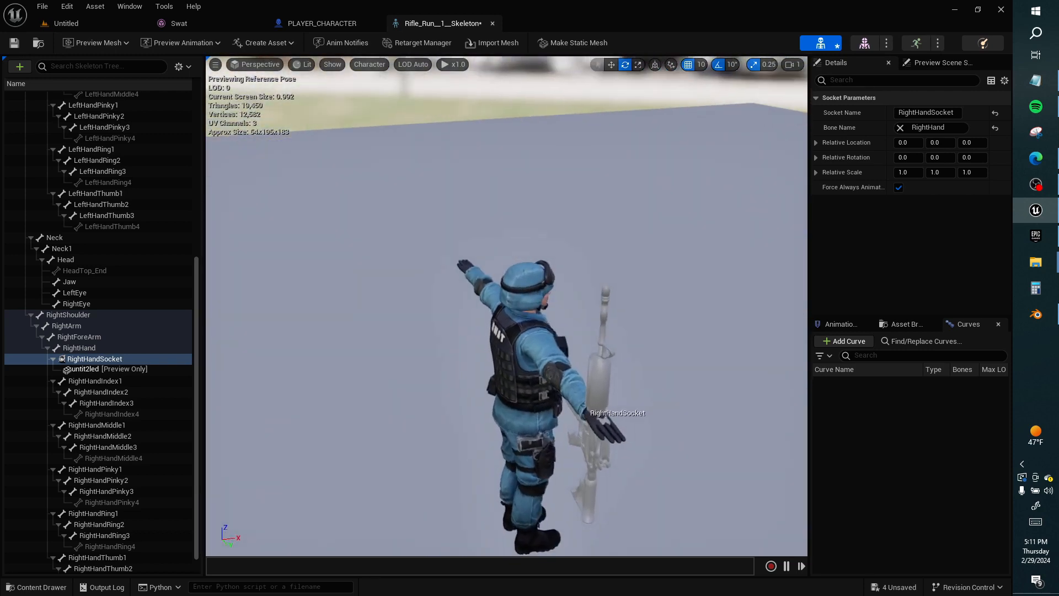
# Step: Save the skeleton and preview the Rifle_Run__1__Anim_mixamo_com animation on the character
pyautogui.click(124, 42)
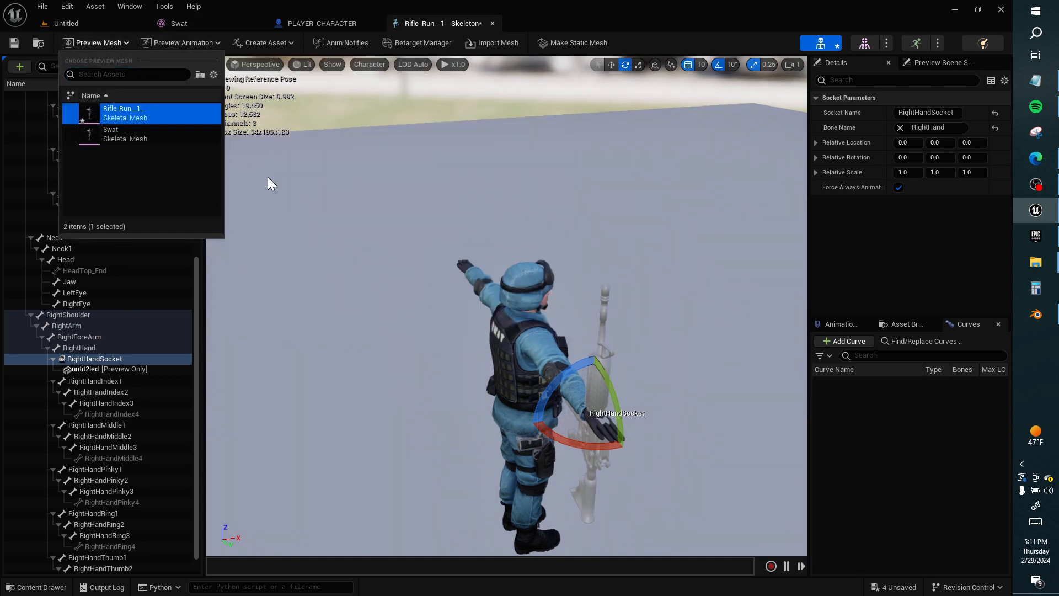
pyautogui.click(161, 117)
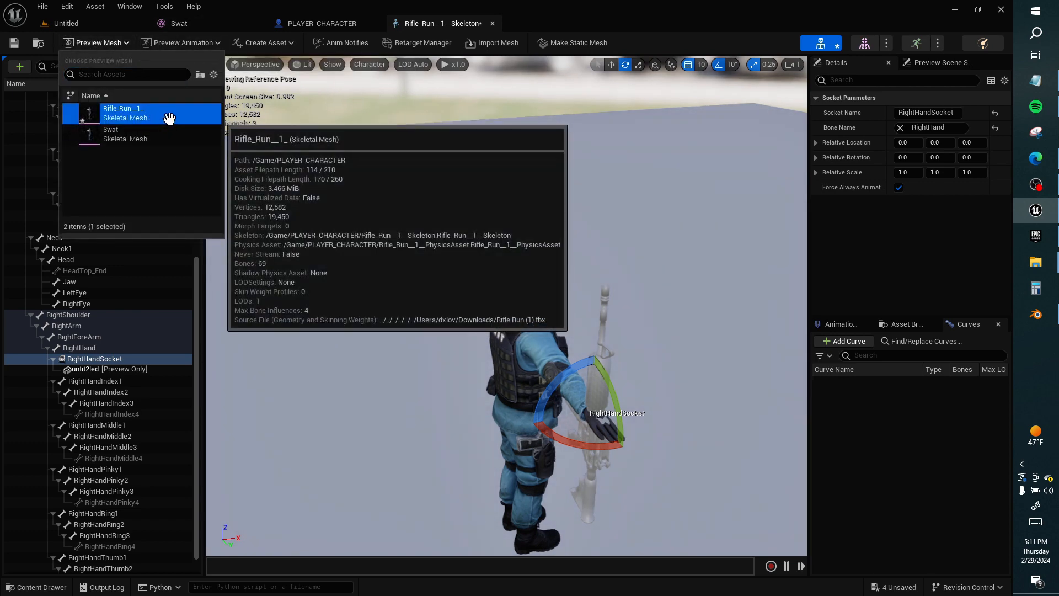
pyautogui.click(121, 43)
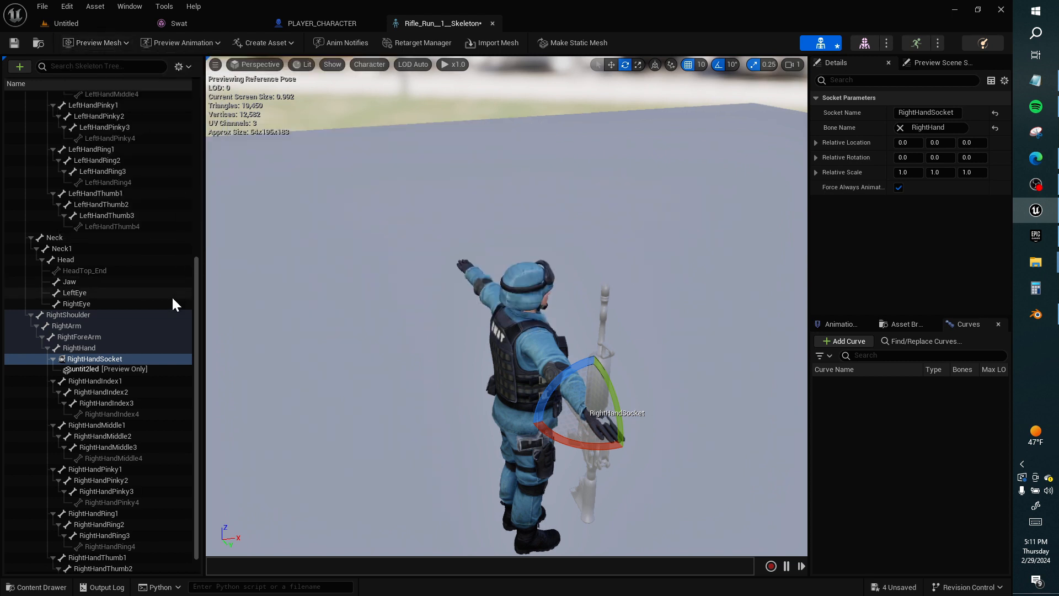
pyautogui.click(798, 562)
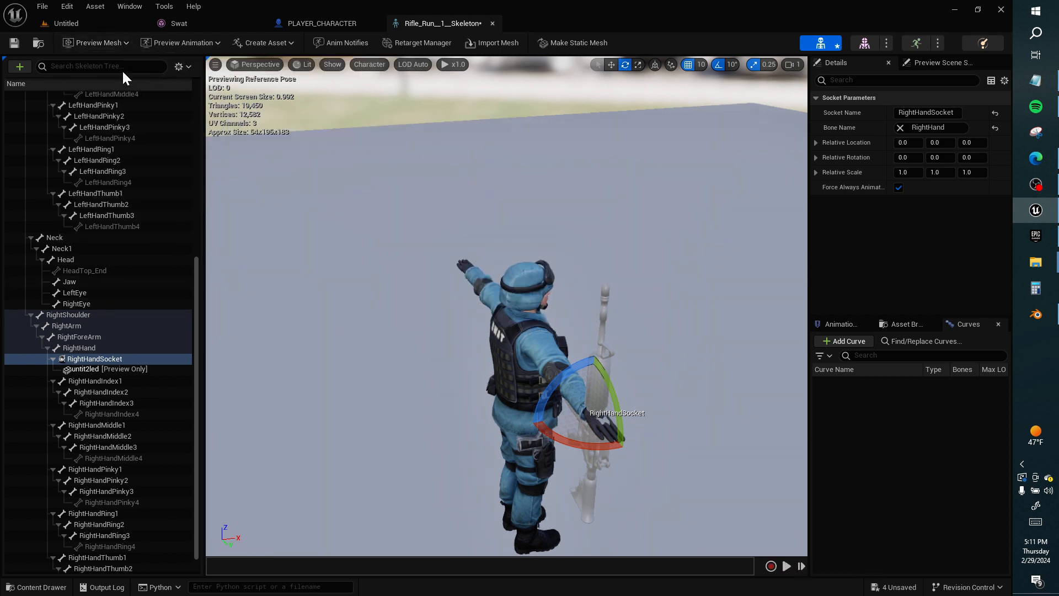
pyautogui.click(14, 42)
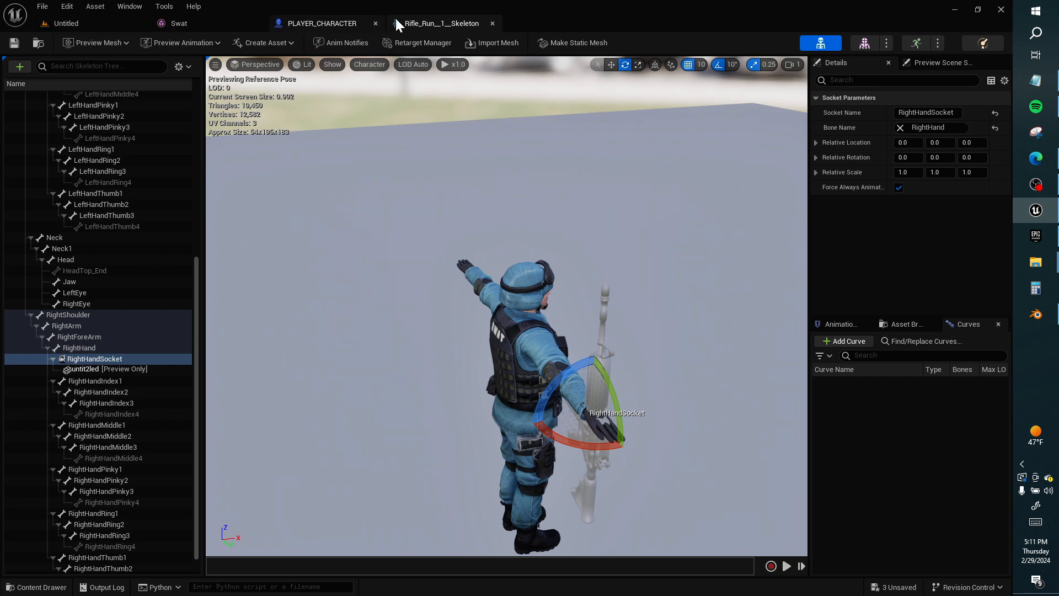
pyautogui.click(853, 42)
pyautogui.click(809, 43)
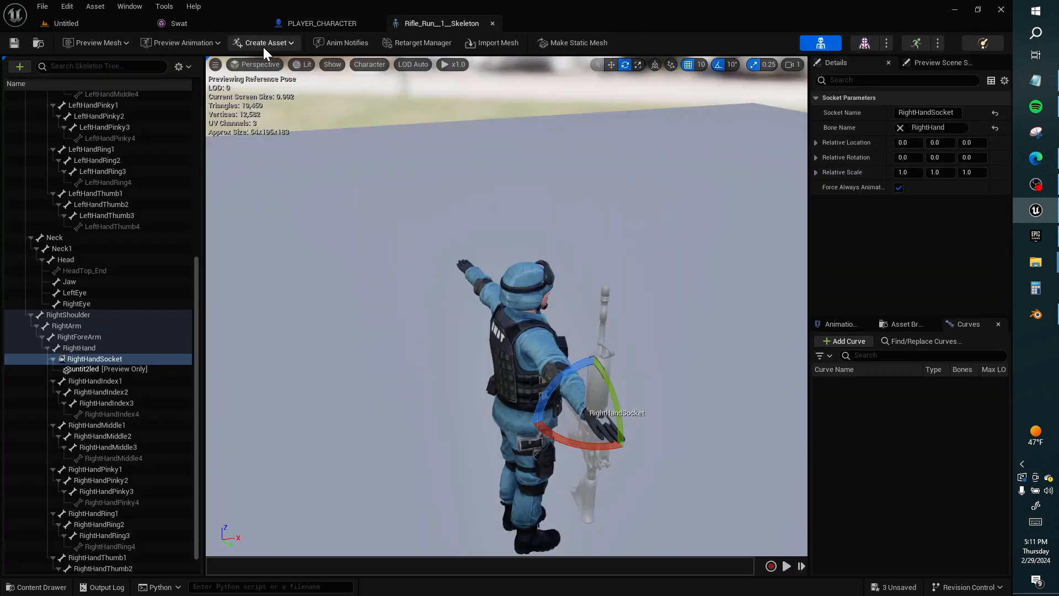
pyautogui.click(182, 43)
pyautogui.click(235, 106)
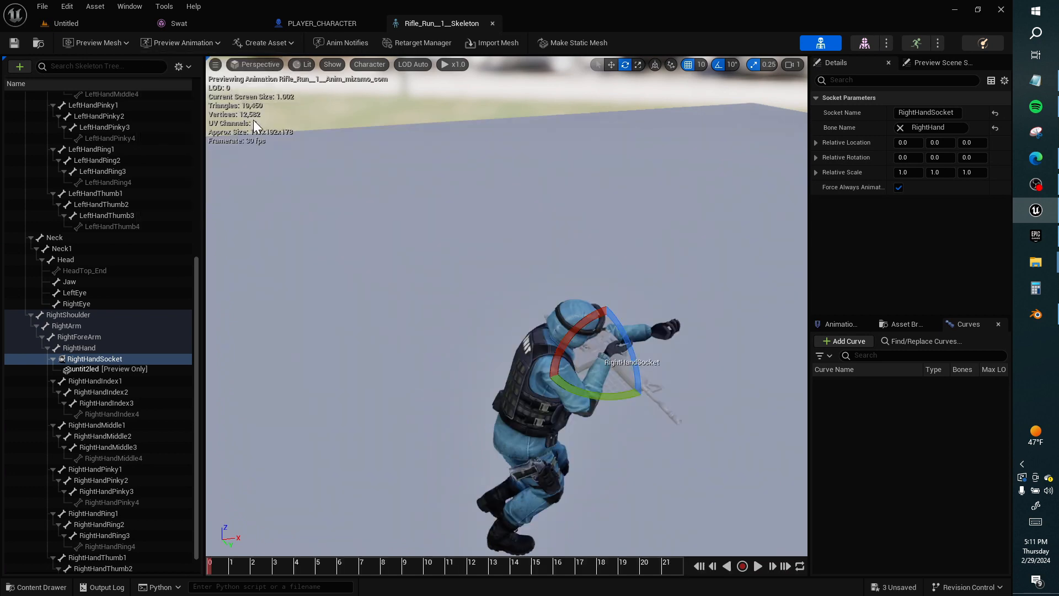
# Step: Rotate RightHandSocket to about 0, -80, -90, move it to about 3.1, -3.5, 31.7 so the character holds the rifle, and save
pyautogui.moveTo(586, 392); pyautogui.dragTo(519, 389)
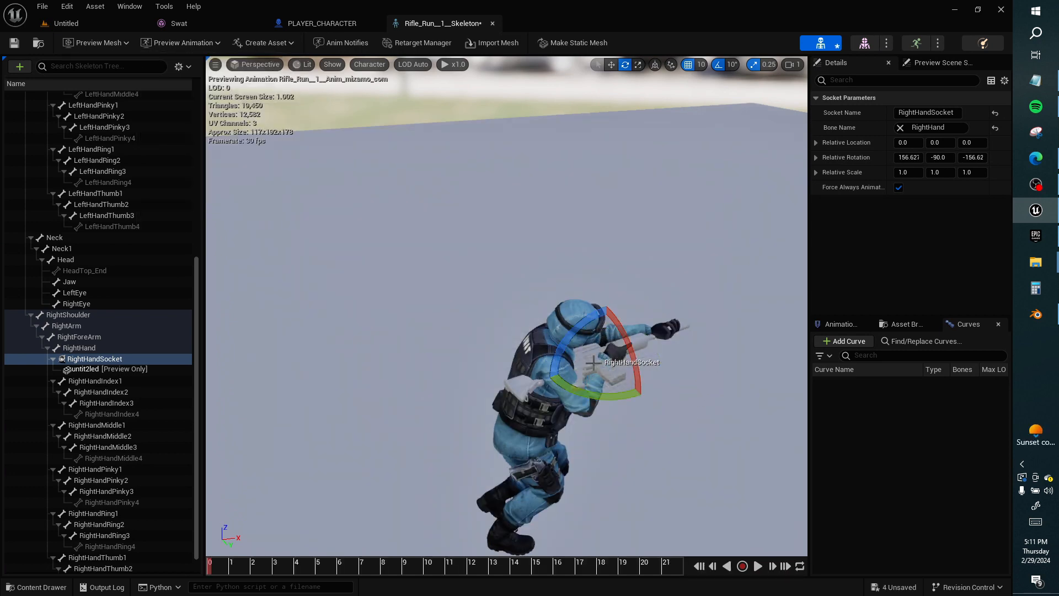
pyautogui.moveTo(610, 315)
pyautogui.mouseDown()
pyautogui.moveTo(586, 302)
pyautogui.moveTo(600, 298)
pyautogui.moveTo(616, 312)
pyautogui.moveTo(606, 304)
pyautogui.mouseUp()
pyautogui.press('d')
pyautogui.moveTo(554, 376); pyautogui.dragTo(477, 386, button='right')
pyautogui.press('w')
pyautogui.moveTo(326, 425); pyautogui.dragTo(447, 389)
pyautogui.press('e')
pyautogui.press('w')
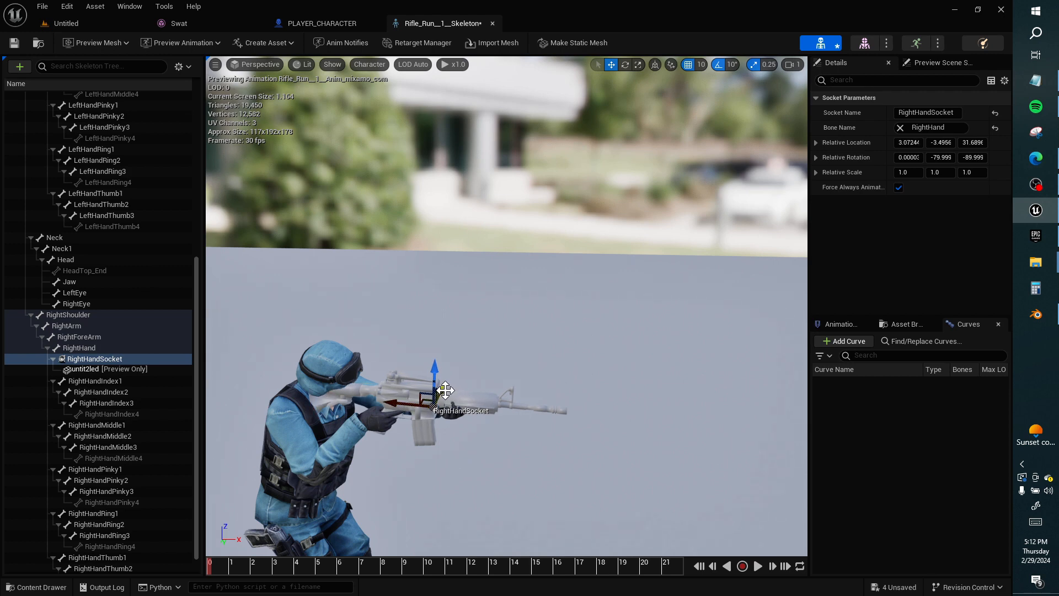
pyautogui.moveTo(445, 391); pyautogui.dragTo(574, 298, button='right')
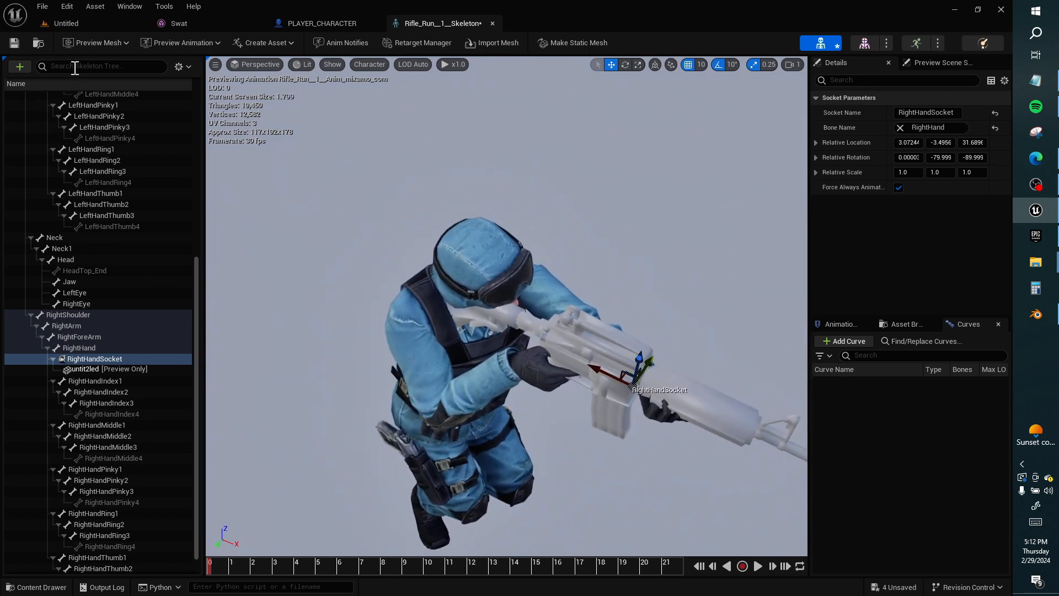
pyautogui.click(15, 42)
# Step: Open the PLAYER_CHARACTER event graph and line up the first Add Movement Input node with the second one
pyautogui.click(94, 23)
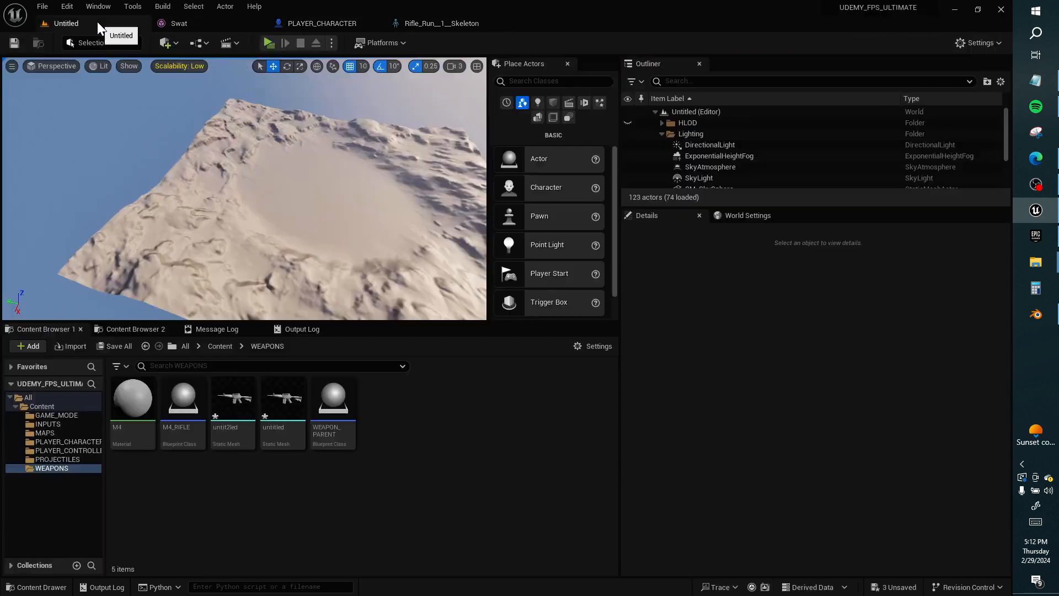
pyautogui.click(309, 24)
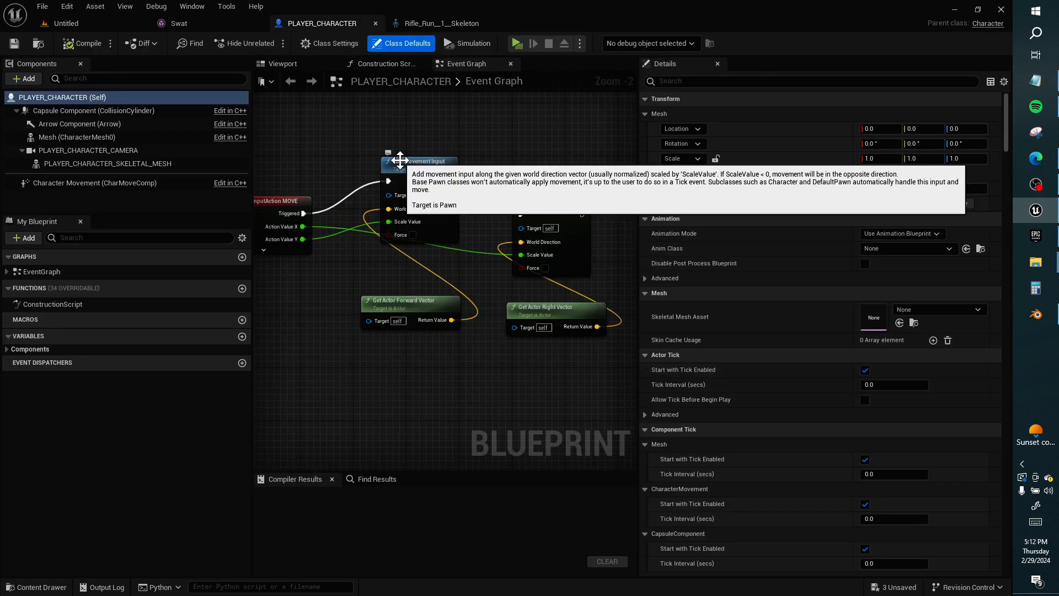
pyautogui.moveTo(401, 186); pyautogui.dragTo(405, 202)
# Step: In the Rifle_Run__1__Skeleton, remove all assets attached to the right hand socket and rename the socket WEAPON_SOCKET
pyautogui.click(422, 25)
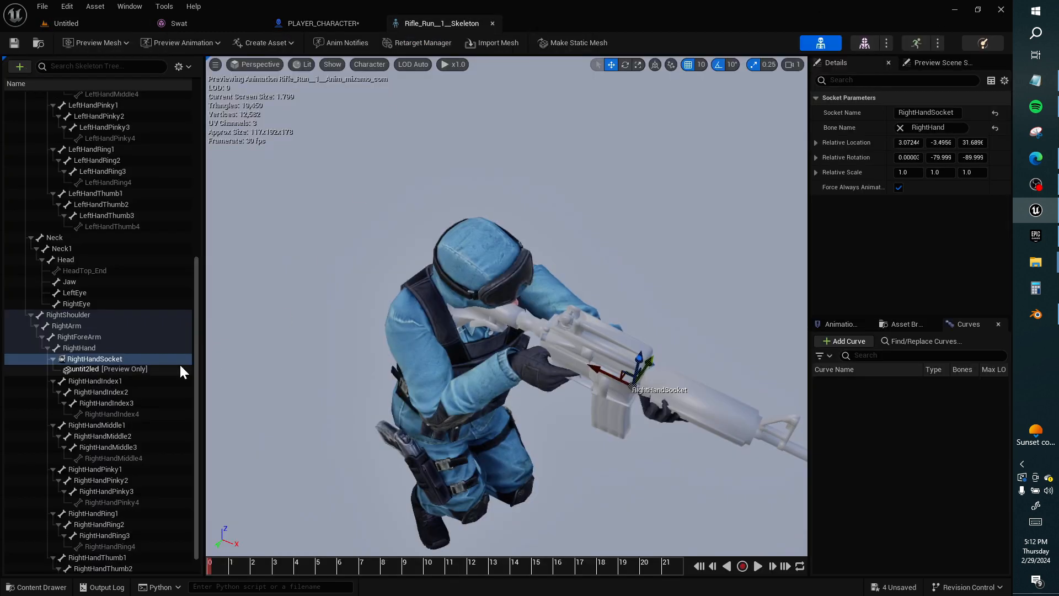
pyautogui.rightClick(133, 366)
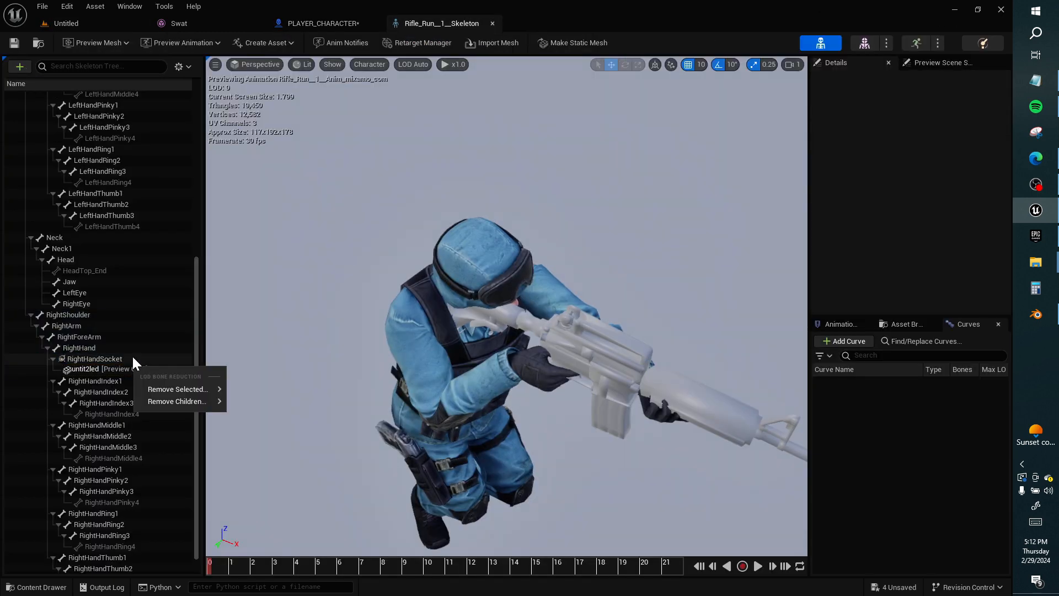
pyautogui.rightClick(132, 357)
pyautogui.click(192, 500)
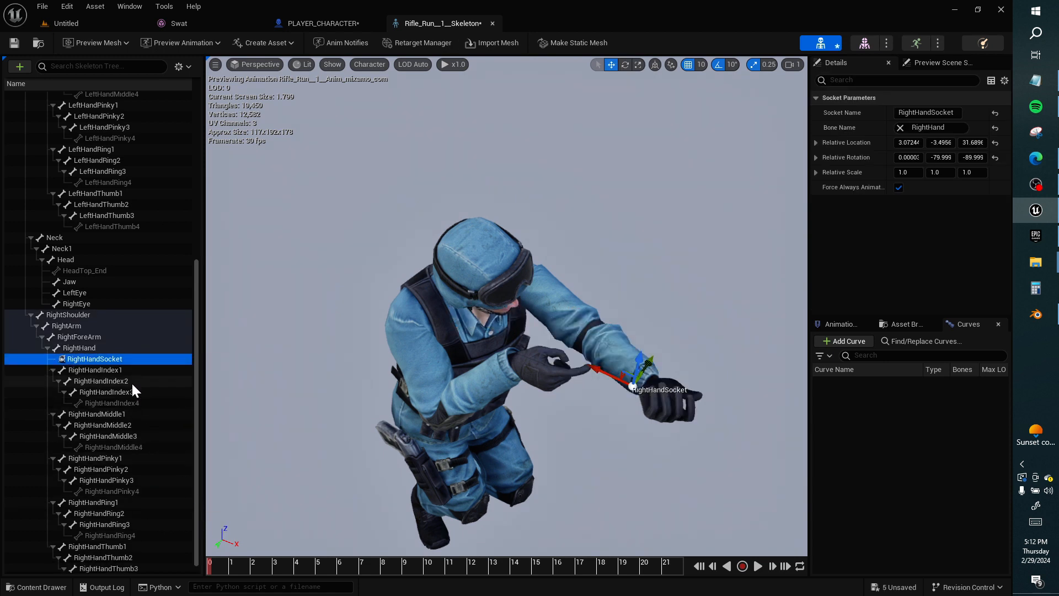
pyautogui.press('F2')
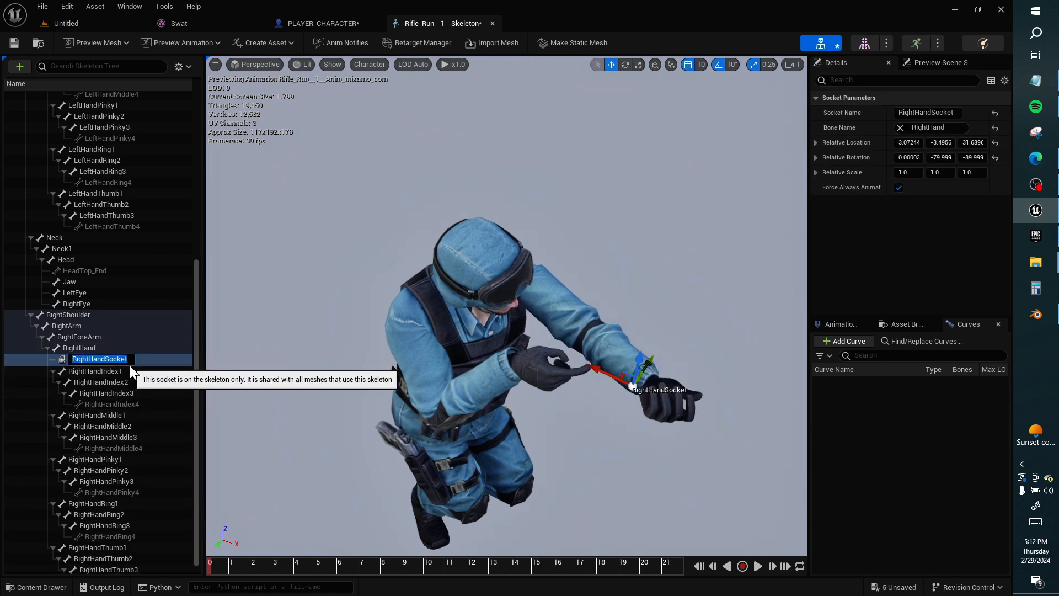
pyautogui.write('WEAPON_SOC')
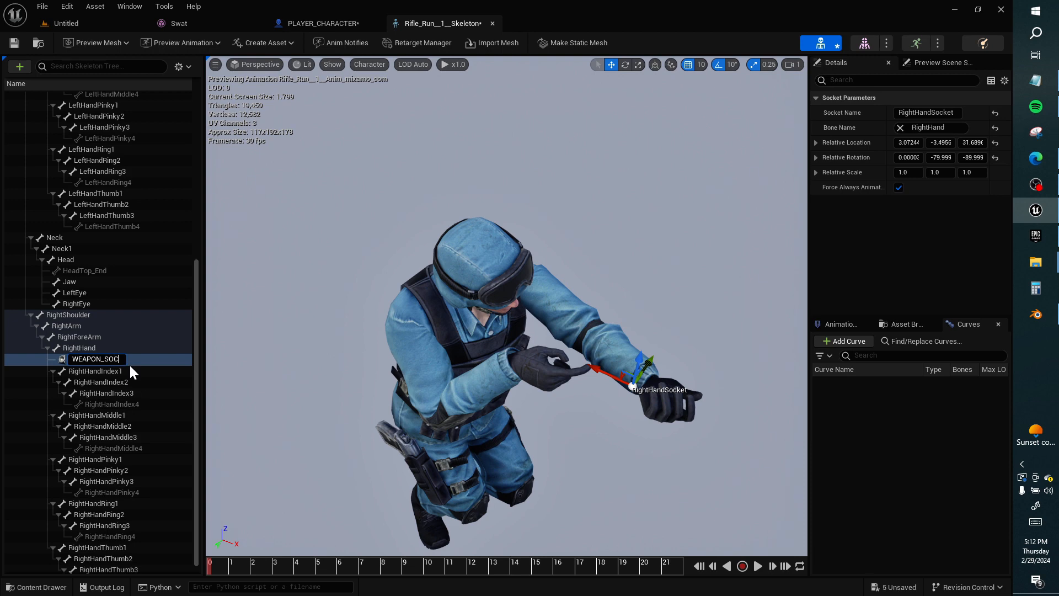
pyautogui.write('KET')
pyautogui.press('Return')
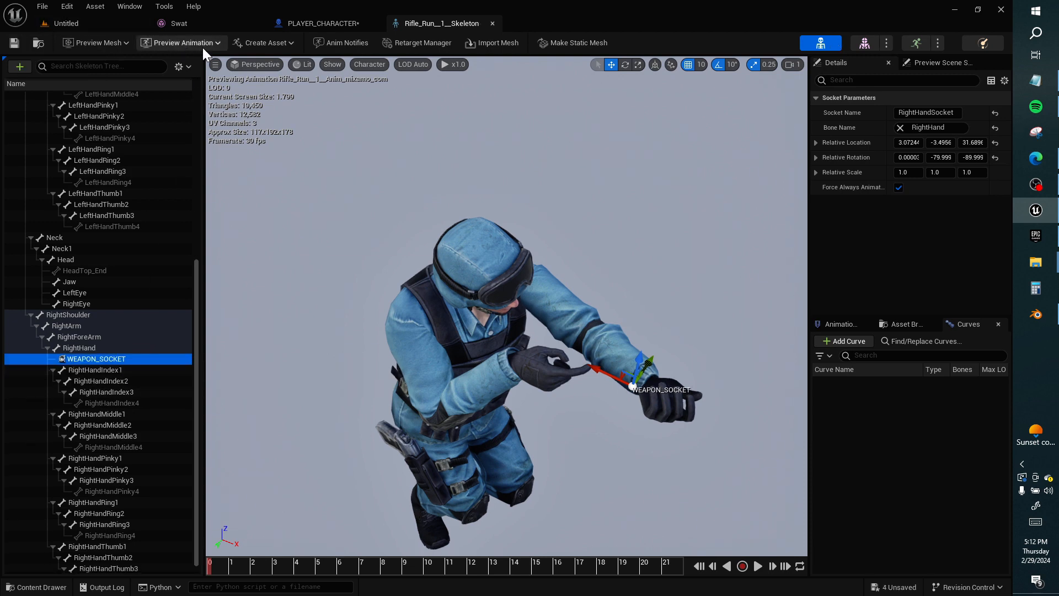
# Step: Create a new function named ADD_DEFAULT_WEAPON in the PLAYER_CHARACTER blueprint
pyautogui.click(302, 25)
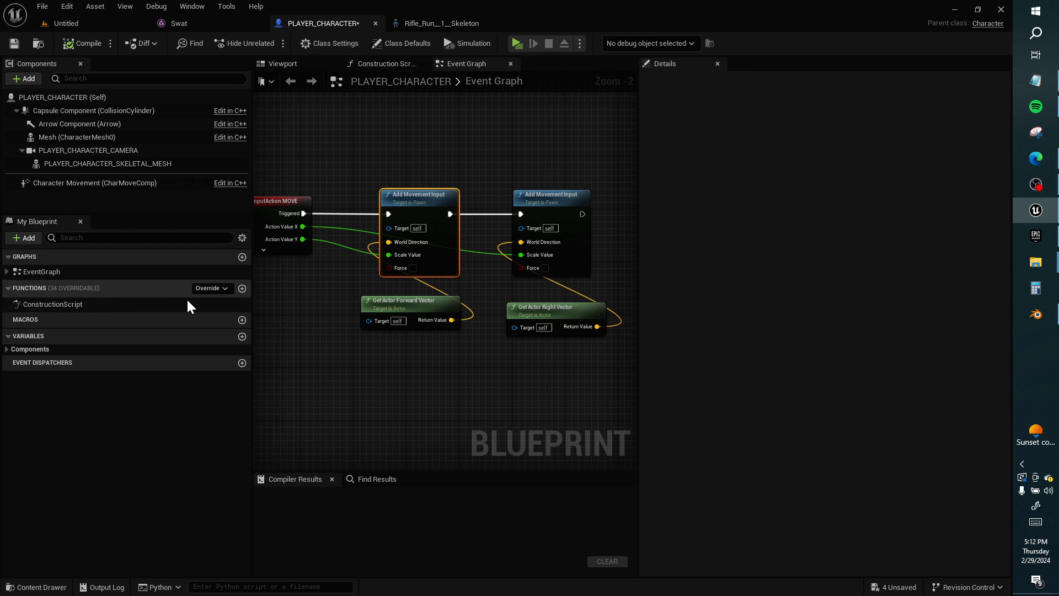
pyautogui.click(242, 288)
pyautogui.write('ADD')
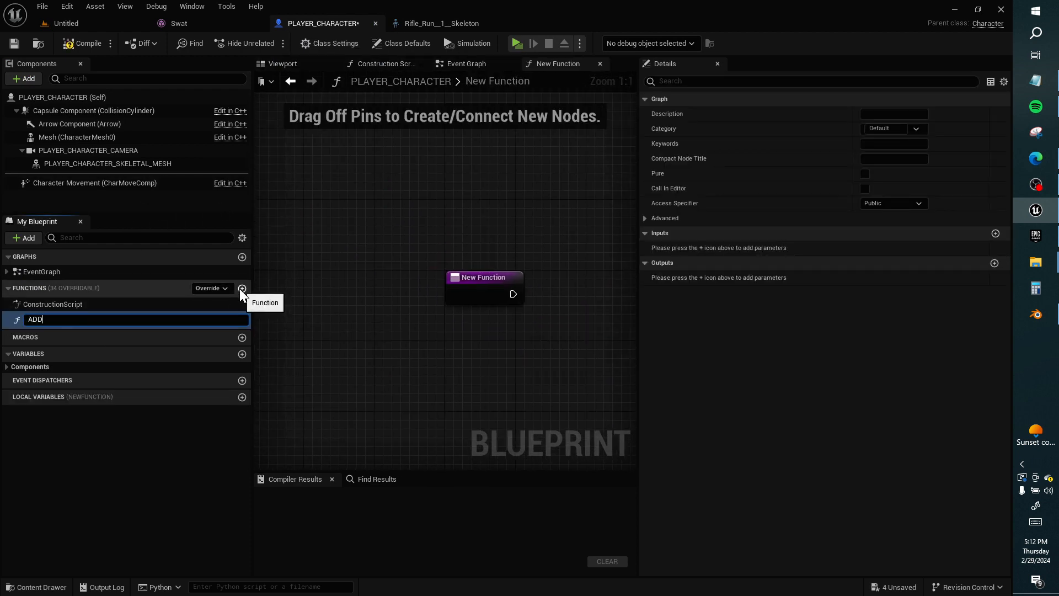
pyautogui.write('_DEFAULT_WEAPON')
pyautogui.press('Return')
# Step: Add an input parameter to the ADD_DEFAULT_WEAPON function and open its name for editing
pyautogui.click(499, 301)
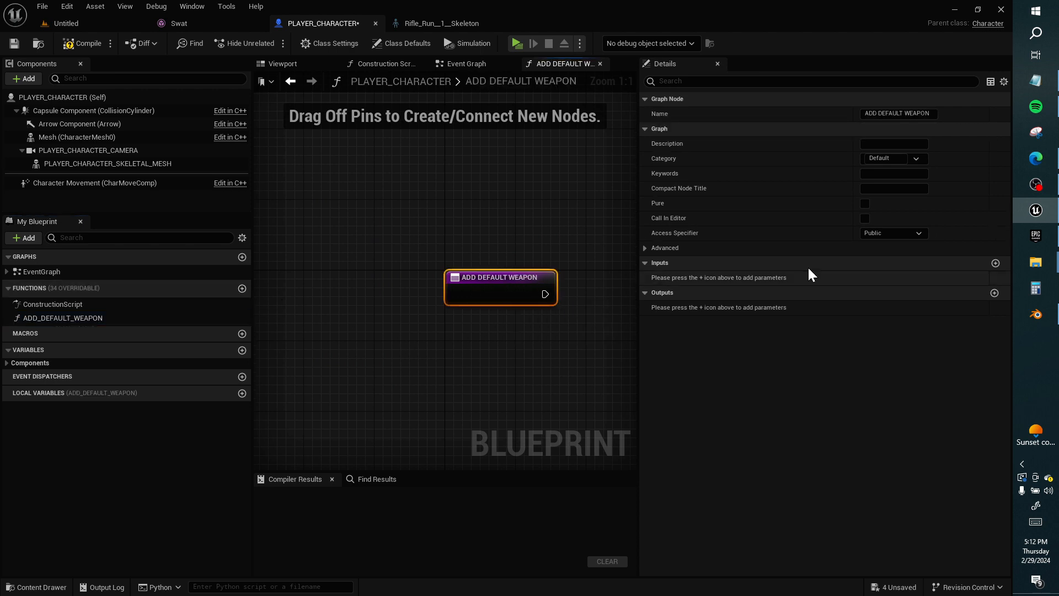
pyautogui.click(995, 263)
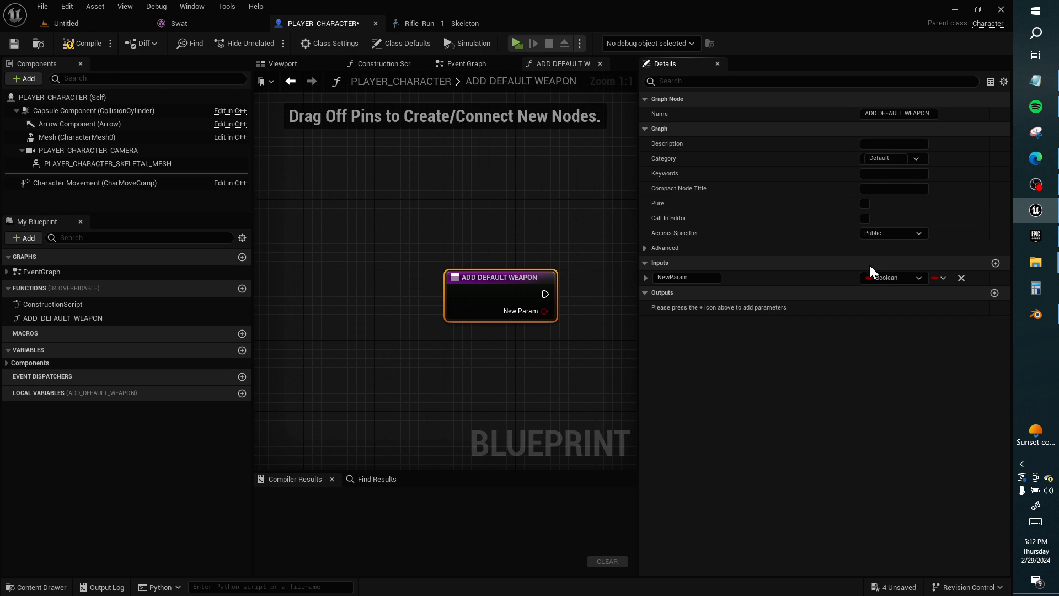
pyautogui.click(709, 277)
pyautogui.write('WEAPON_PARENT')
pyautogui.press('BackSpace')
pyautogui.press('BackSpace')
pyautogui.press('BackSpace')
pyautogui.press('BackSpace')
pyautogui.press('BackSpace')
pyautogui.press('BackSpace')
pyautogui.press('BackSpace')
pyautogui.press('BackSpace')
pyautogui.press('BackSpace')
pyautogui.press('BackSpace')
pyautogui.press('BackSpace')
pyautogui.press('BackSpace')
pyautogui.press('BackSpace')
pyautogui.write('DEFAULT_')
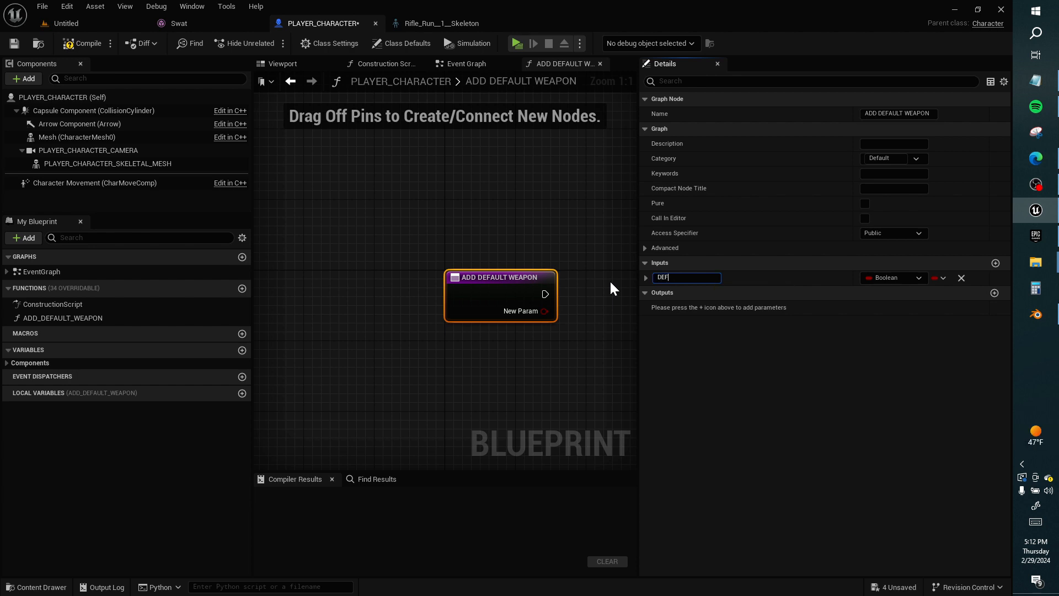
pyautogui.write('WEAPON_CLASS')
pyautogui.press('BackSpace')
pyautogui.press('BackSpace')
pyautogui.press('BackSpace')
pyautogui.press('BackSpace')
pyautogui.press('BackSpace')
pyautogui.press('BackSpace')
pyautogui.press('BackSpace')
pyautogui.press('BackSpace')
pyautogui.press('BackSpace')
pyautogui.press('BackSpace')
pyautogui.press('BackSpace')
pyautogui.press('BackSpace')
pyautogui.press('BackSpace')
pyautogui.press('BackSpace')
pyautogui.press('BackSpace')
pyautogui.press('BackSpace')
pyautogui.press('BackSpace')
pyautogui.press('BackSpace')
pyautogui.press('BackSpace')
pyautogui.press('BackSpace')
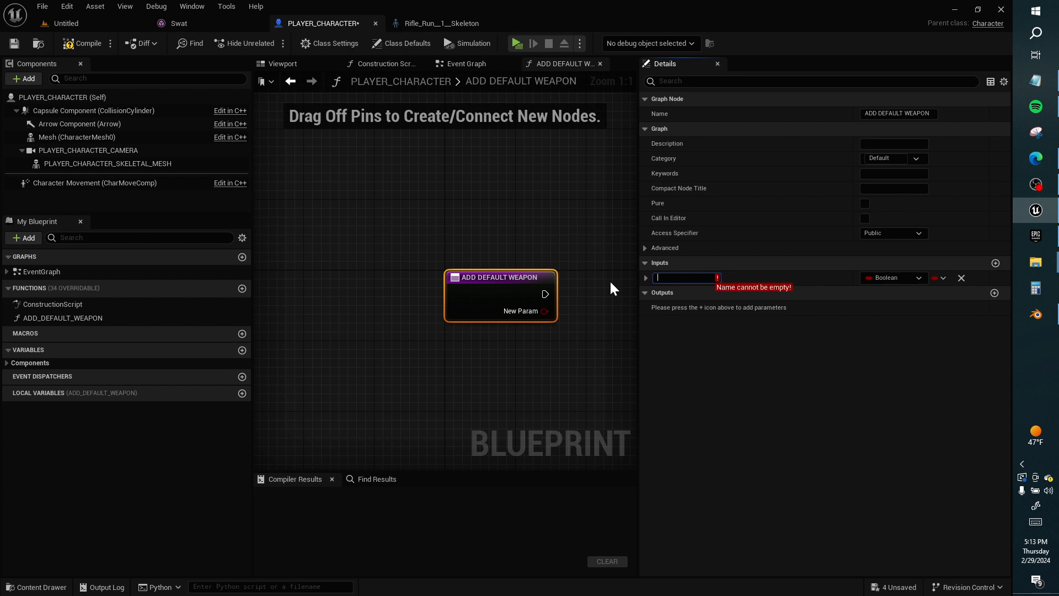
# Step: Name the function's new input parameter PRIMARY_WEAPON_CLASS
pyautogui.write('PRIMARY_wEAP')
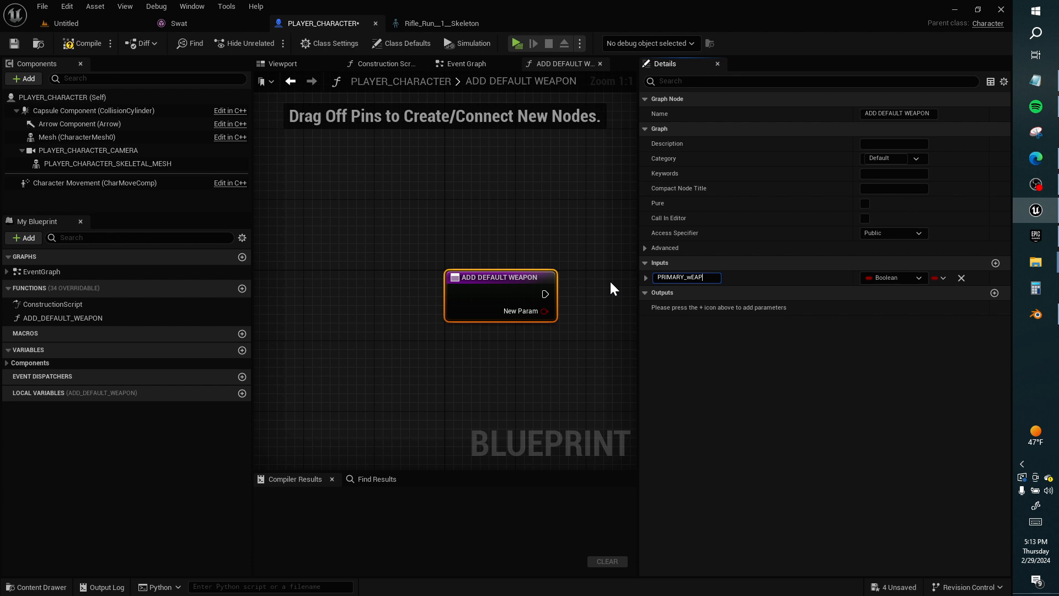
pyautogui.press('BackSpace')
pyautogui.press('BackSpace')
pyautogui.press('BackSpace')
pyautogui.press('BackSpace')
pyautogui.write('WEAPON_CLASS')
pyautogui.press('Return')
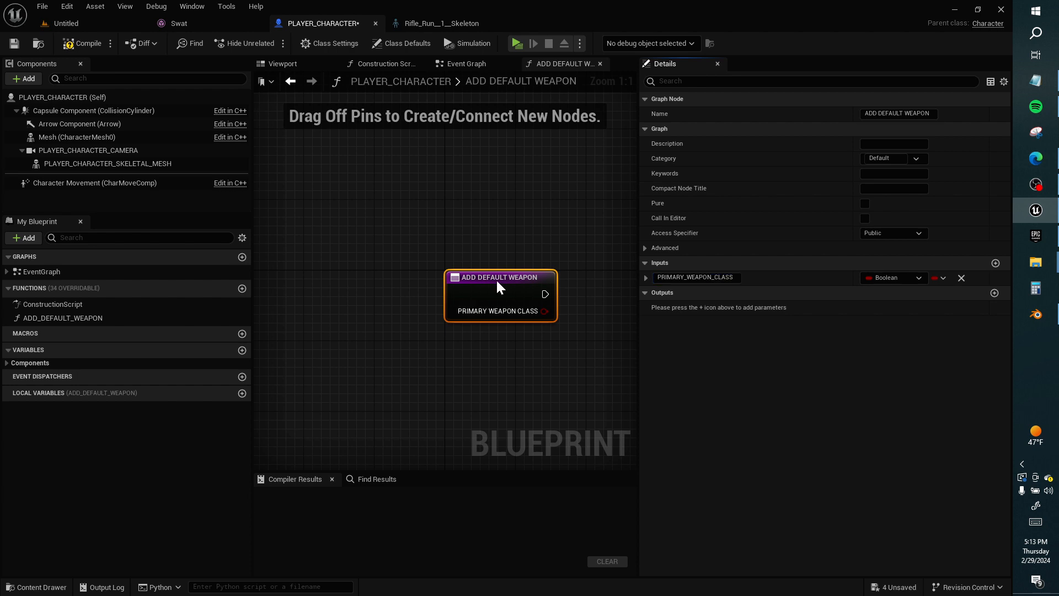
# Step: Rename the ADD_DEFAULT_WEAPON function to ADD_PRIMARY_WEAPON
pyautogui.click(153, 319)
pyautogui.click(154, 319)
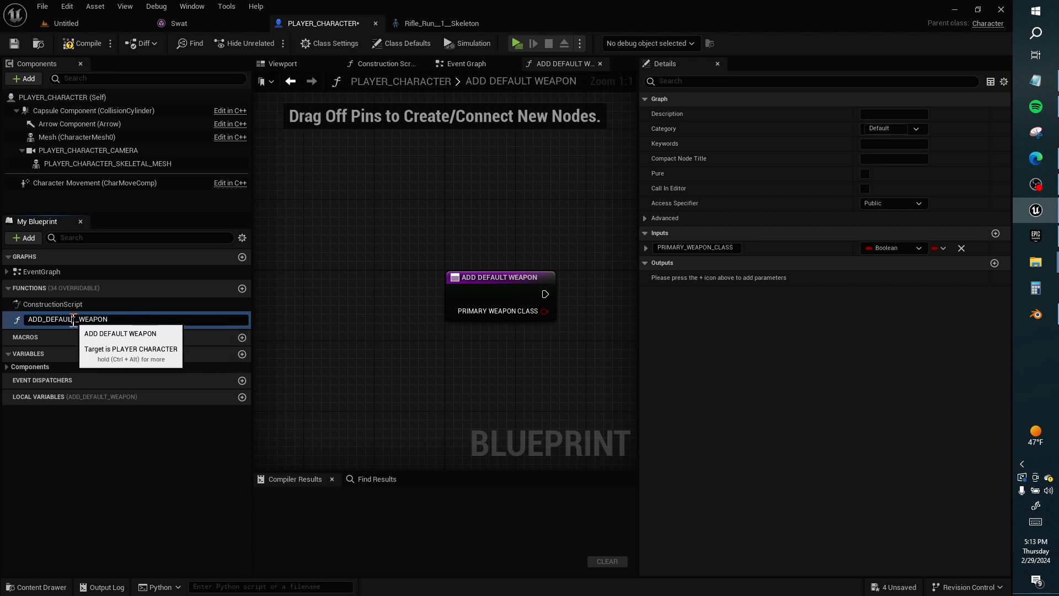
pyautogui.moveTo(76, 319); pyautogui.dragTo(49, 315)
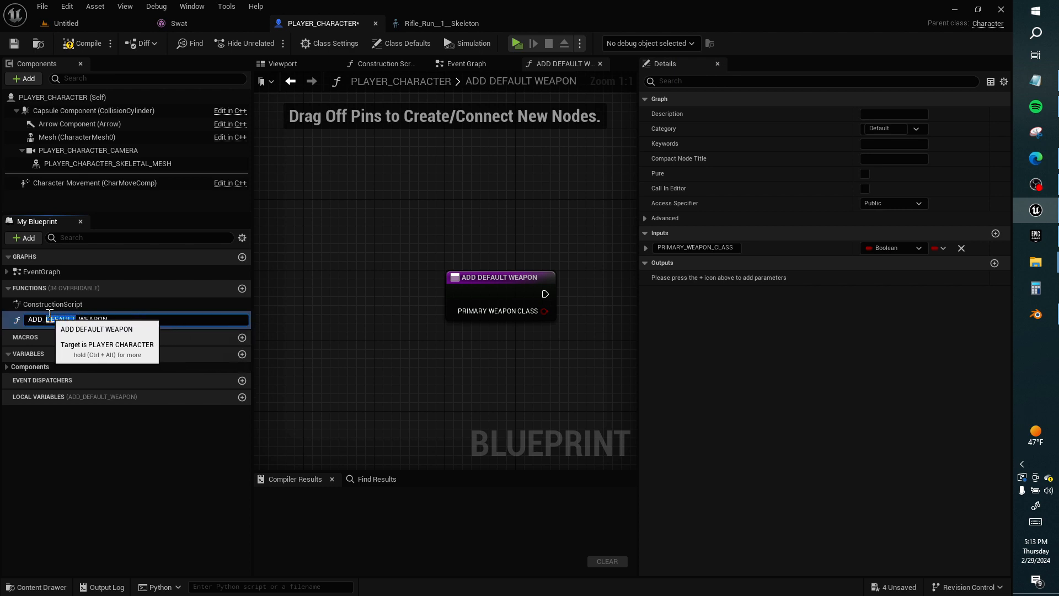
pyautogui.write('PRIMARY')
pyautogui.press('Return')
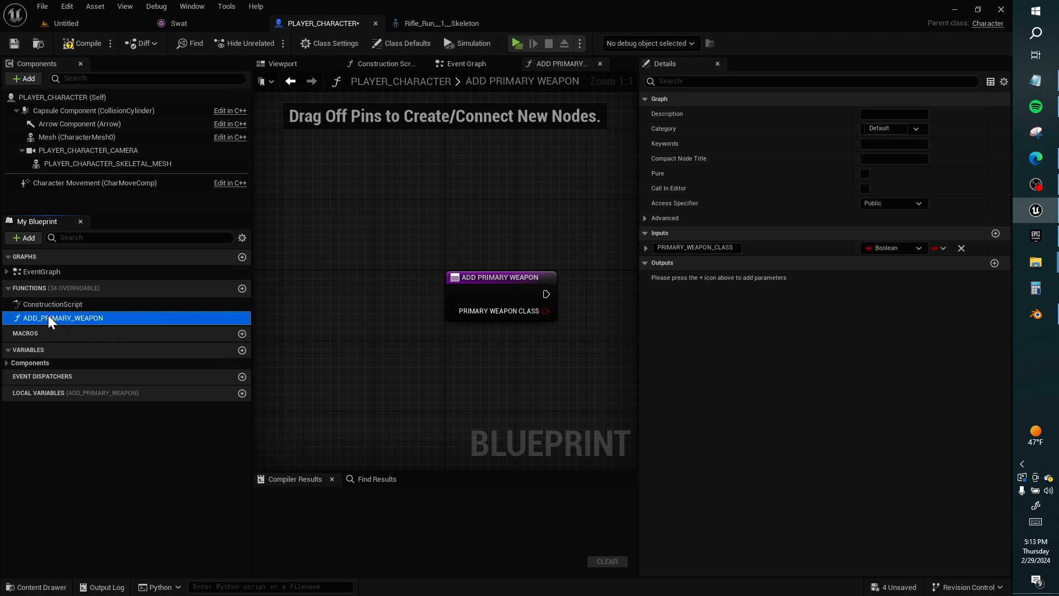
# Step: Set the PRIMARY_WEAPON_CLASS input's type to a WEAPON PARENT class reference and compile the blueprint
pyautogui.click(890, 246)
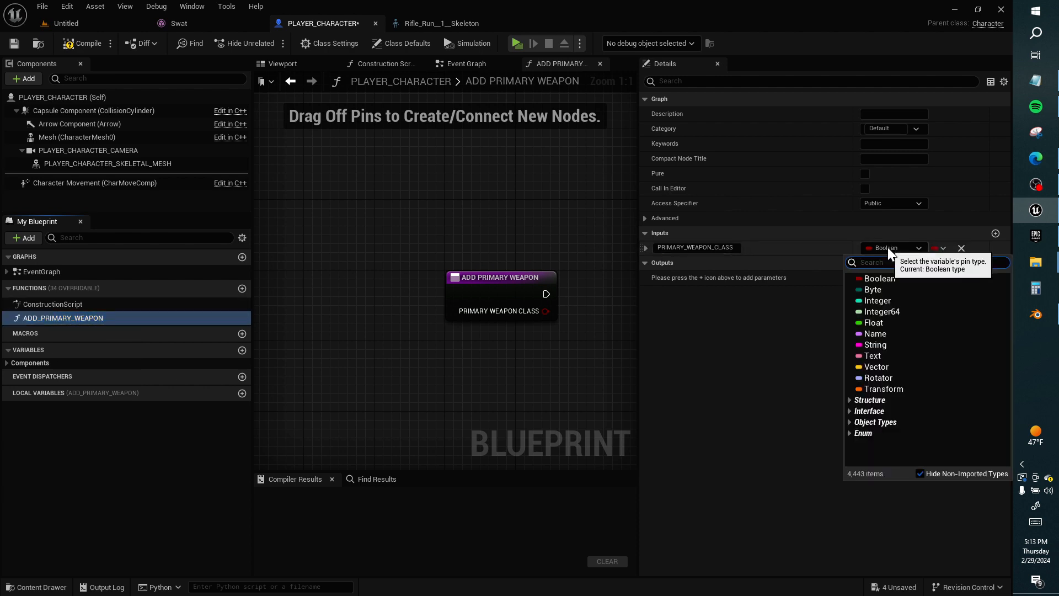
pyautogui.write('WEAPON PARENT')
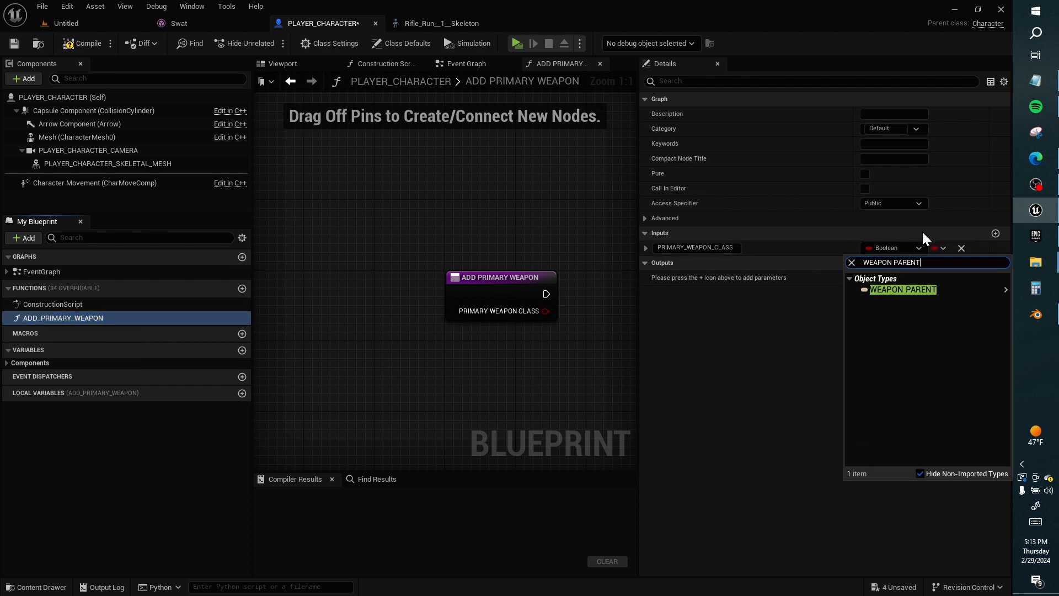
pyautogui.moveTo(920, 288)
pyautogui.click(823, 302)
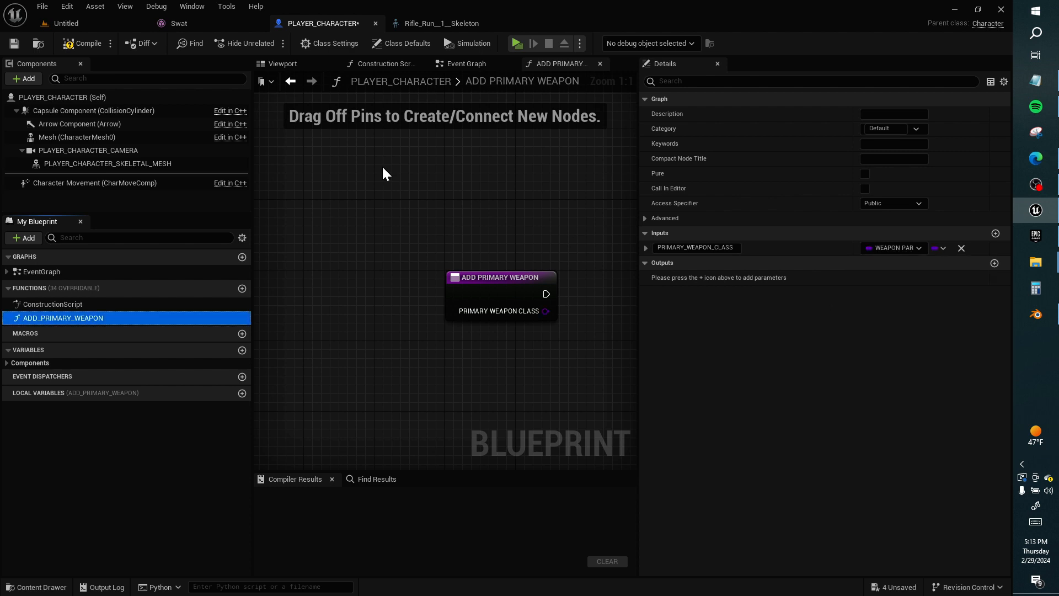
pyautogui.click(83, 43)
# Step: Add a SpawnActor node fed by the function's PRIMARY WEAPON CLASS output and place it after the entry node
pyautogui.moveTo(312, 182); pyautogui.dragTo(127, 154, button='right')
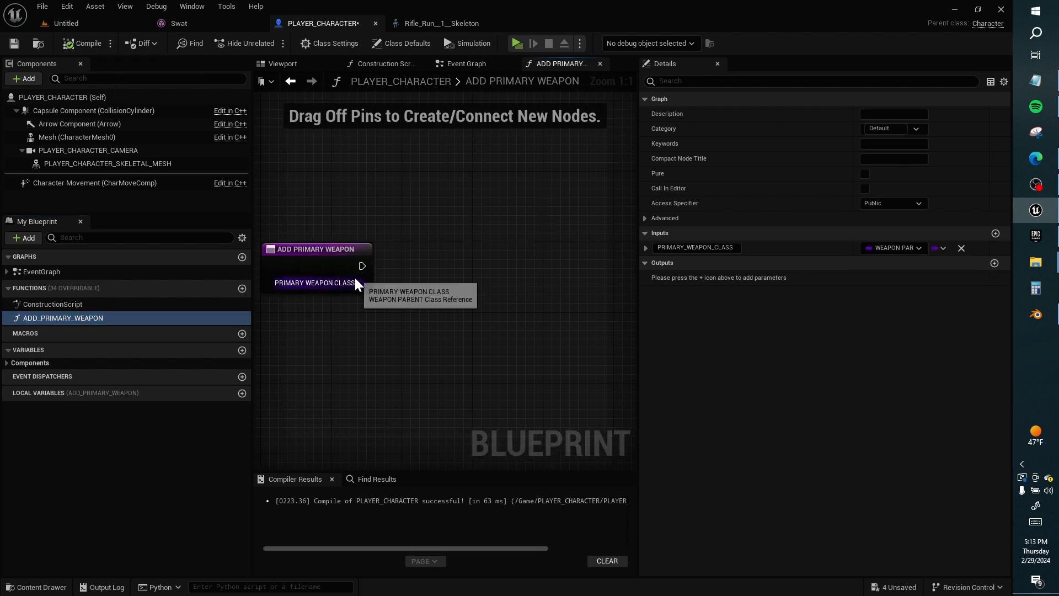
pyautogui.moveTo(362, 282); pyautogui.dragTo(428, 277)
pyautogui.write('C')
pyautogui.press('BackSpace')
pyautogui.write('spawn')
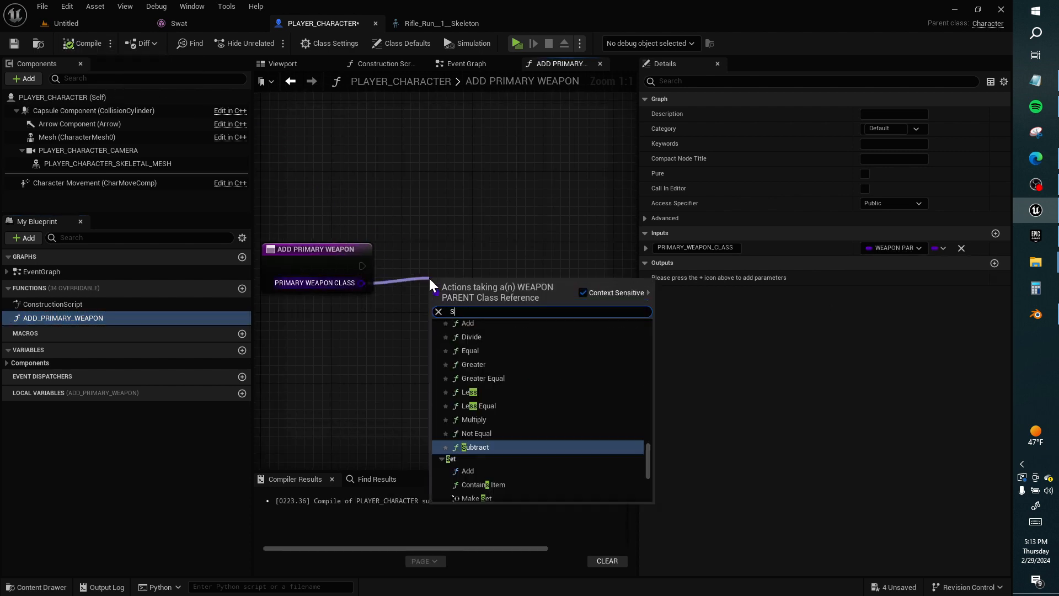
pyautogui.press('Return')
pyautogui.moveTo(429, 276); pyautogui.dragTo(438, 242)
# Step: Place a PLAYER_CHARACTER_SKELETAL_MESH reference in the graph and create a Get Socket Transform node from it
pyautogui.moveTo(105, 163); pyautogui.dragTo(398, 400)
pyautogui.moveTo(376, 361); pyautogui.dragTo(486, 250, button='right')
pyautogui.moveTo(465, 288); pyautogui.dragTo(308, 306)
pyautogui.moveTo(423, 310); pyautogui.dragTo(394, 400)
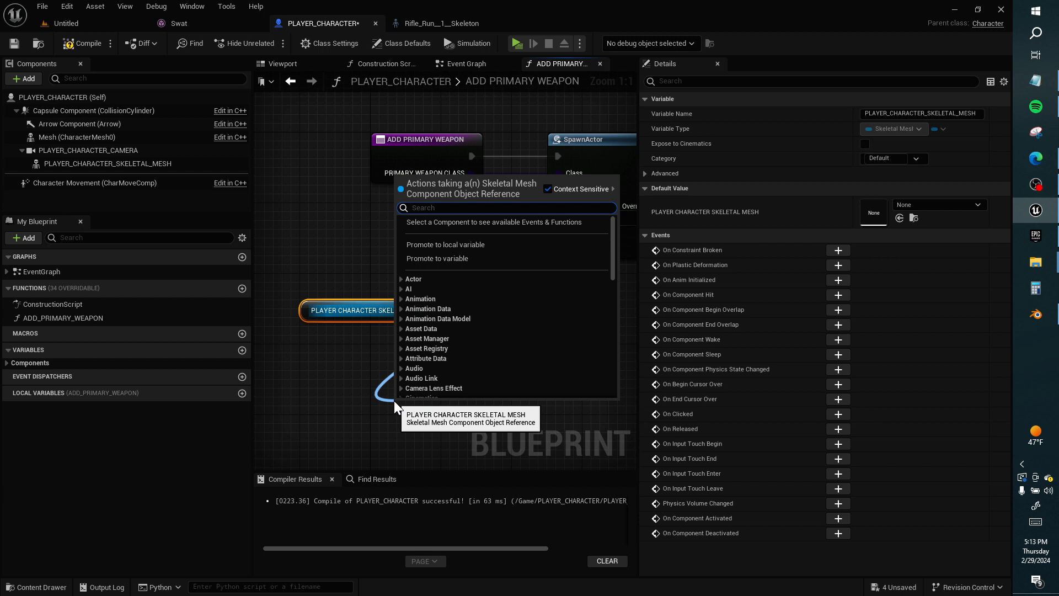
pyautogui.write('SOCKET T')
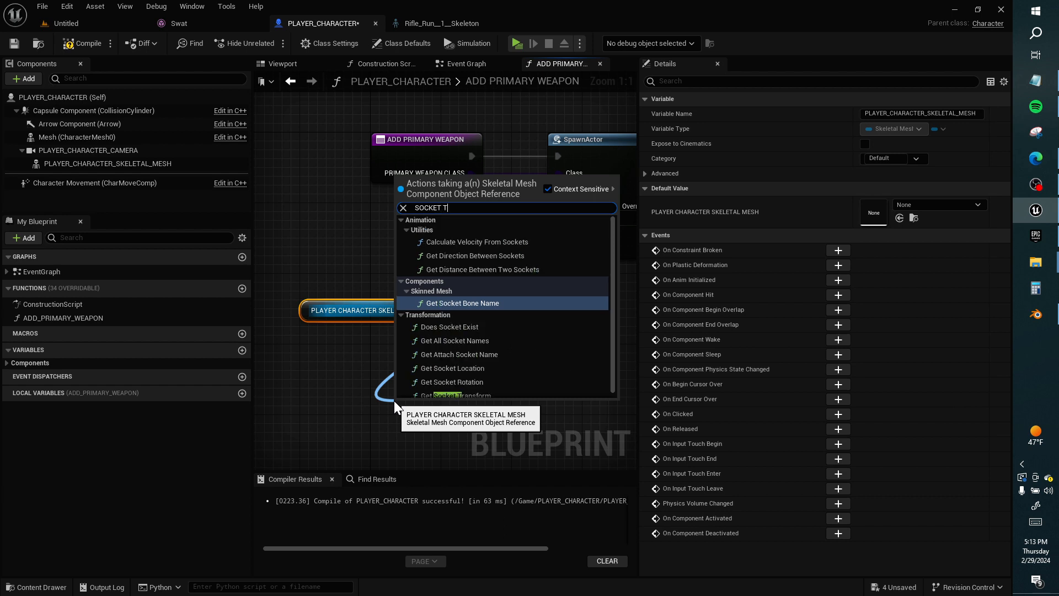
pyautogui.write('RANSG')
pyautogui.press('BackSpace')
pyautogui.press('Return')
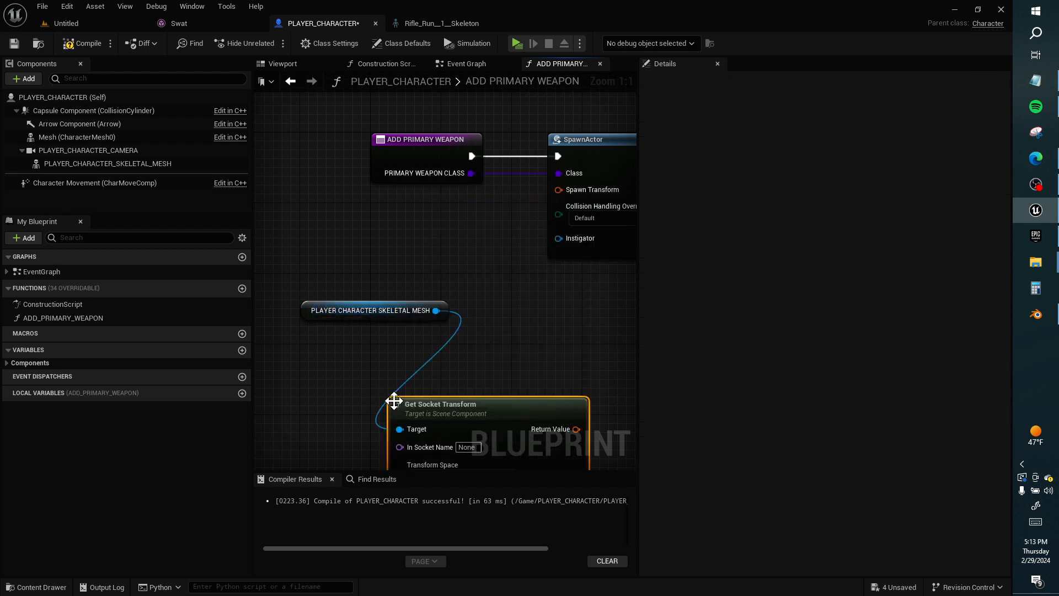
# Step: Set Get Socket Transform's In Socket Name to WEAPON_SOCKET and connect its Return Value to SpawnActor's Spawn Transform, placing the mesh reference beneath it
pyautogui.moveTo(394, 401); pyautogui.dragTo(371, 267, button='right')
pyautogui.click(442, 313)
pyautogui.write('WEAPON_SOCKET')
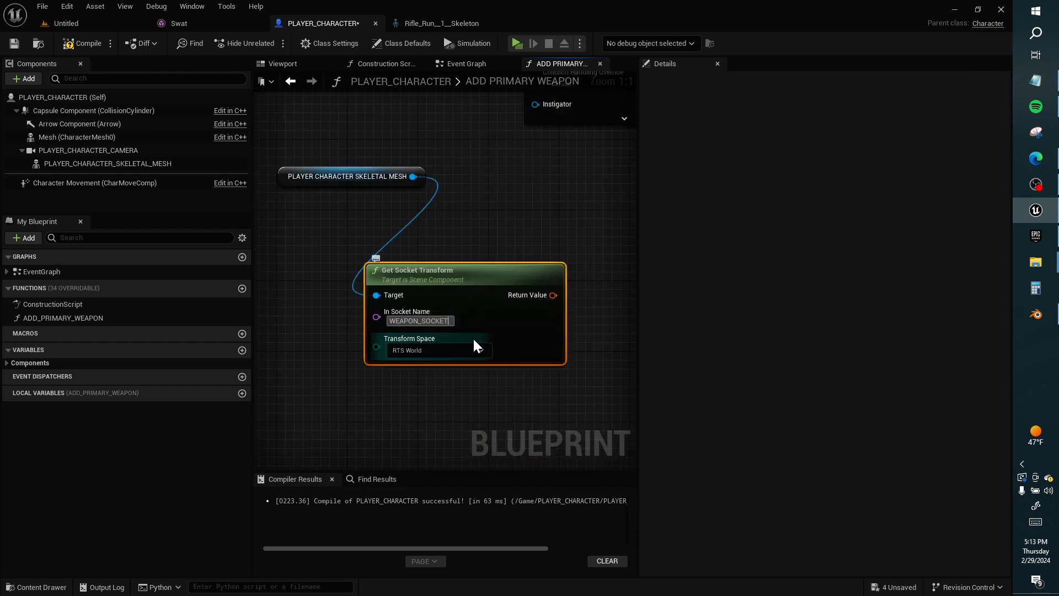
pyautogui.moveTo(515, 300); pyautogui.dragTo(552, 250)
pyautogui.moveTo(465, 377); pyautogui.dragTo(464, 278, button='right')
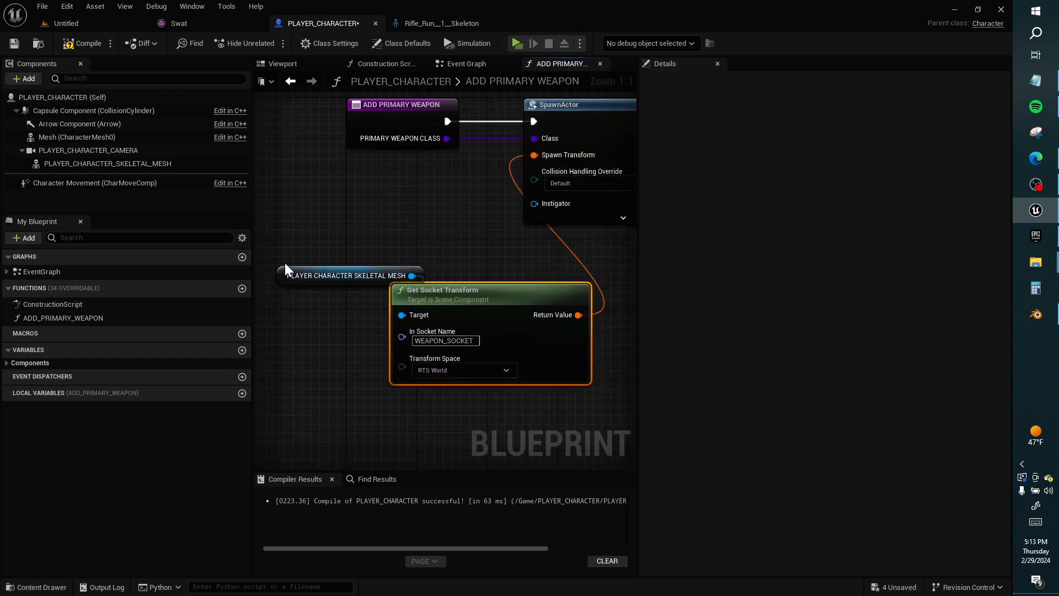
pyautogui.moveTo(279, 277); pyautogui.dragTo(383, 409)
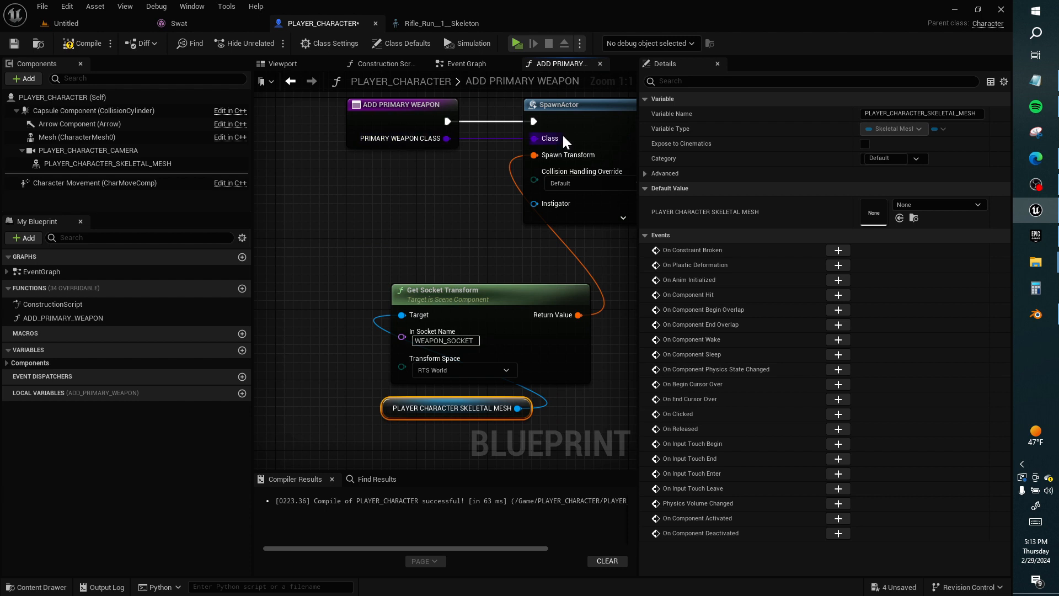
# Step: Set the SpawnActor node's Collision Handling Override to Always Spawn, Ignore Collisions
pyautogui.moveTo(560, 110); pyautogui.dragTo(432, 184, button='right')
pyautogui.moveTo(460, 247); pyautogui.dragTo(529, 160, button='right')
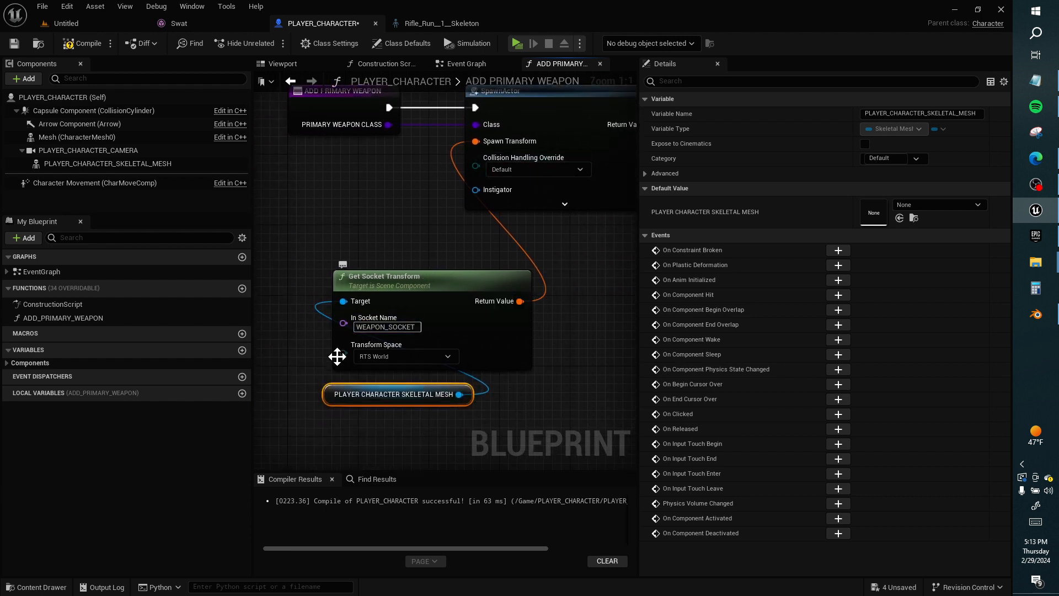
pyautogui.moveTo(430, 289); pyautogui.dragTo(367, 241, button='right')
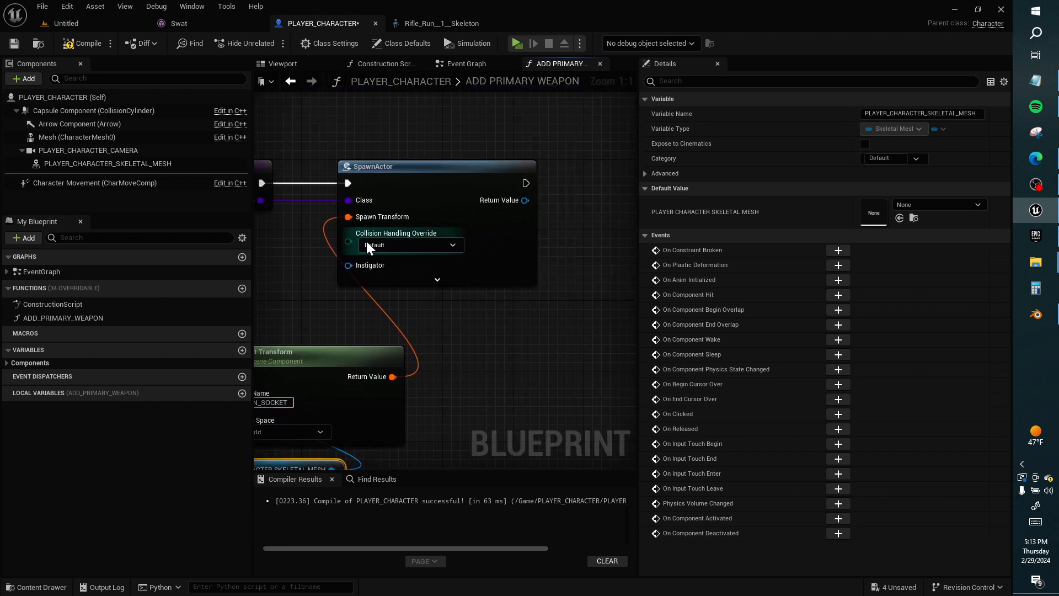
pyautogui.click(384, 246)
pyautogui.click(428, 262)
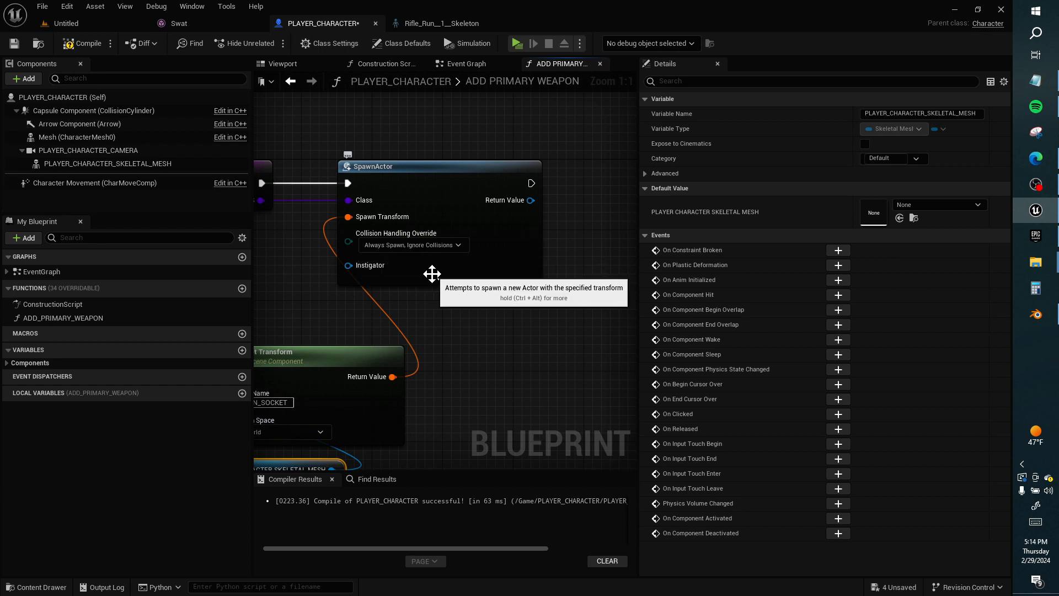
# Step: Expand SpawnActor's advanced pins and connect a Self reference to its Owner input
pyautogui.click(433, 279)
pyautogui.moveTo(414, 303); pyautogui.dragTo(499, 268, button='right')
pyautogui.moveTo(434, 262); pyautogui.dragTo(355, 229)
pyautogui.write('self')
pyautogui.press('Return')
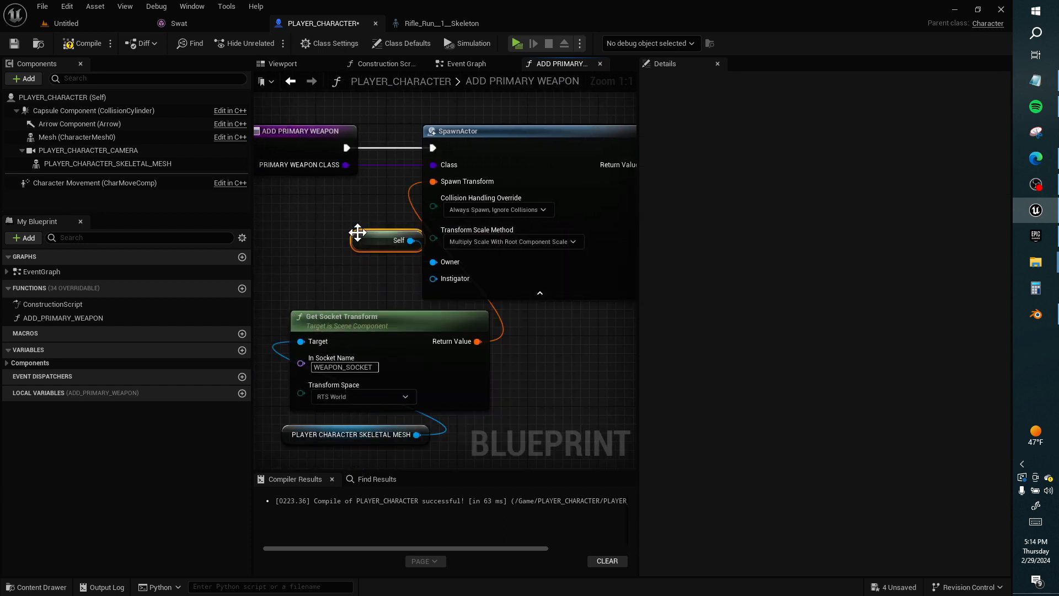
# Step: Try using the Self reference as the SpawnActor node's Instigator
pyautogui.moveTo(433, 280); pyautogui.dragTo(306, 277)
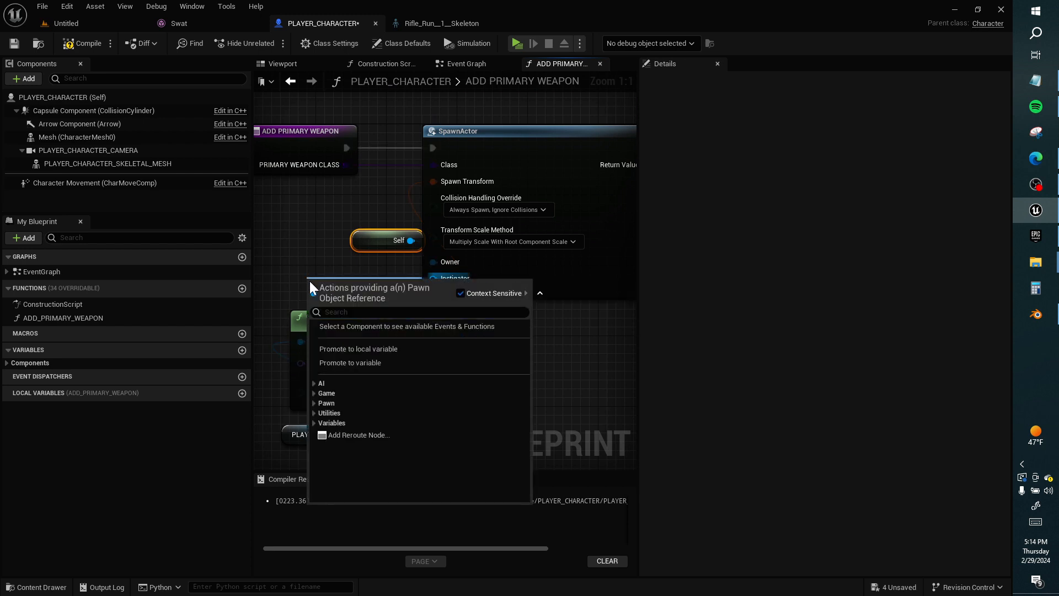
pyautogui.click(360, 239)
pyautogui.moveTo(360, 239); pyautogui.dragTo(434, 279)
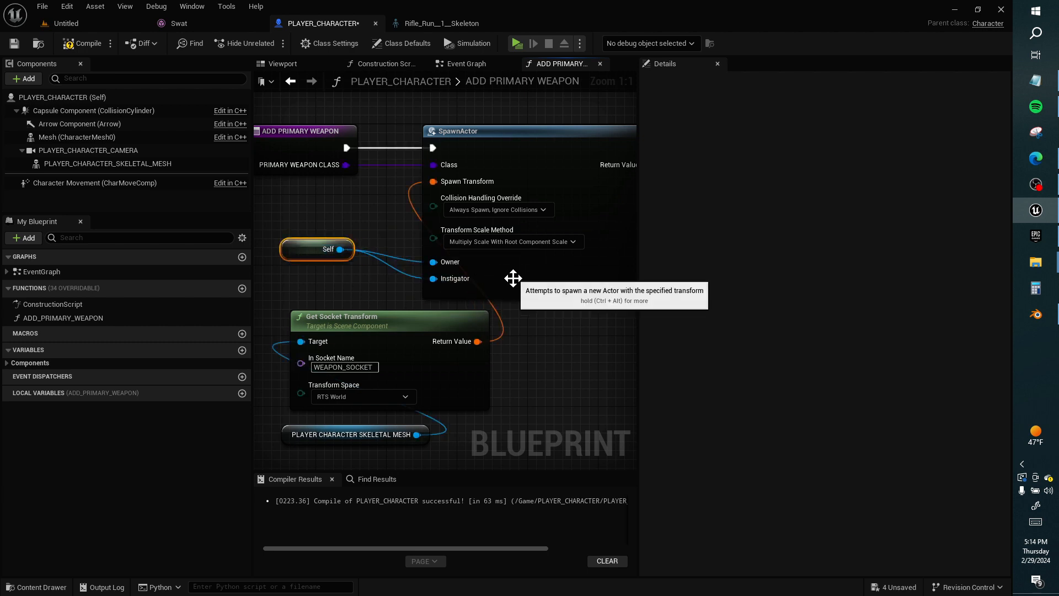
pyautogui.keyDown('alt'); pyautogui.click(435, 278); pyautogui.keyUp('alt')
# Step: Add a Get Instigator node connected to SpawnActor's Instigator input and arrange it with the Self node beside SpawnActor
pyautogui.moveTo(311, 254); pyautogui.dragTo(346, 218)
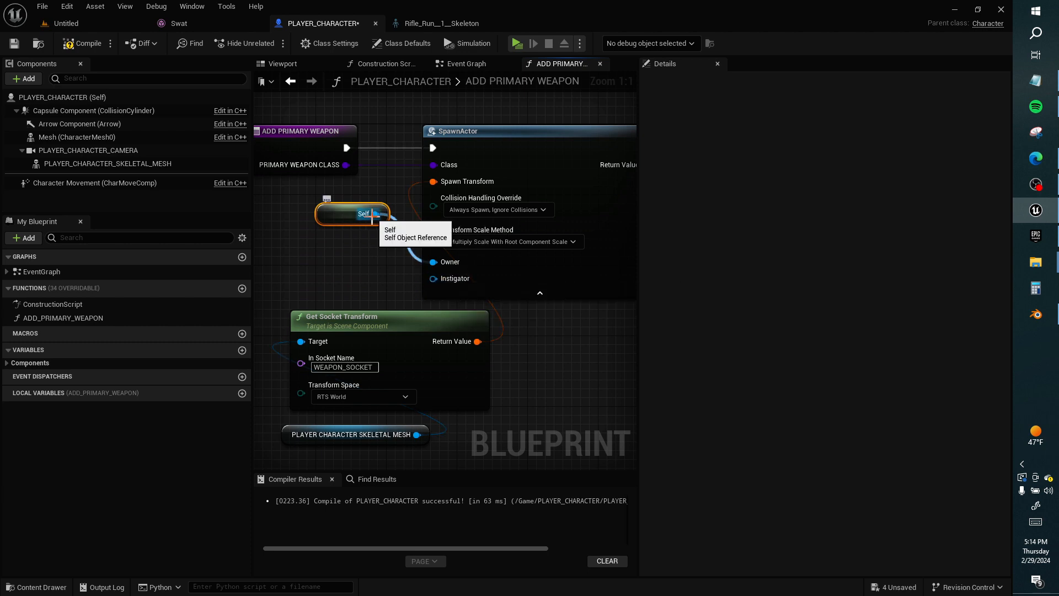
pyautogui.moveTo(374, 216); pyautogui.dragTo(327, 257)
pyautogui.write('Get inst')
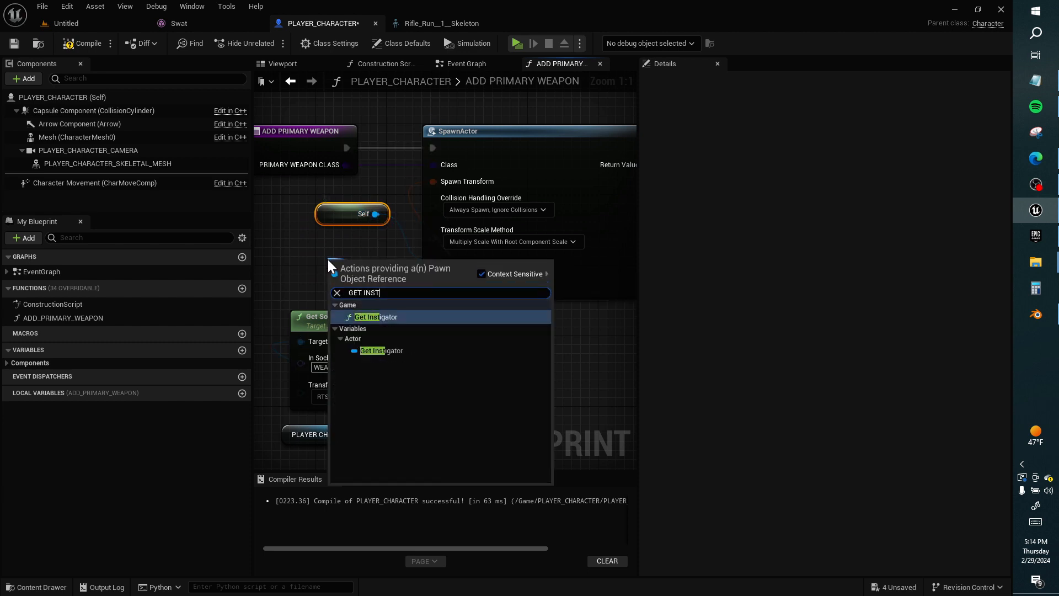
pyautogui.press('Return')
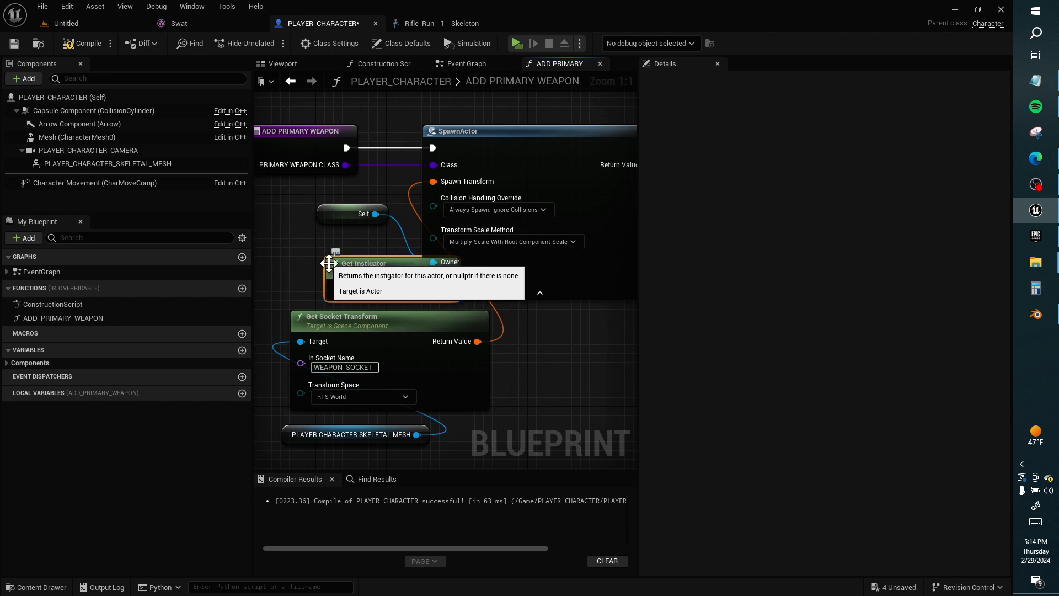
pyautogui.moveTo(383, 266); pyautogui.dragTo(260, 266)
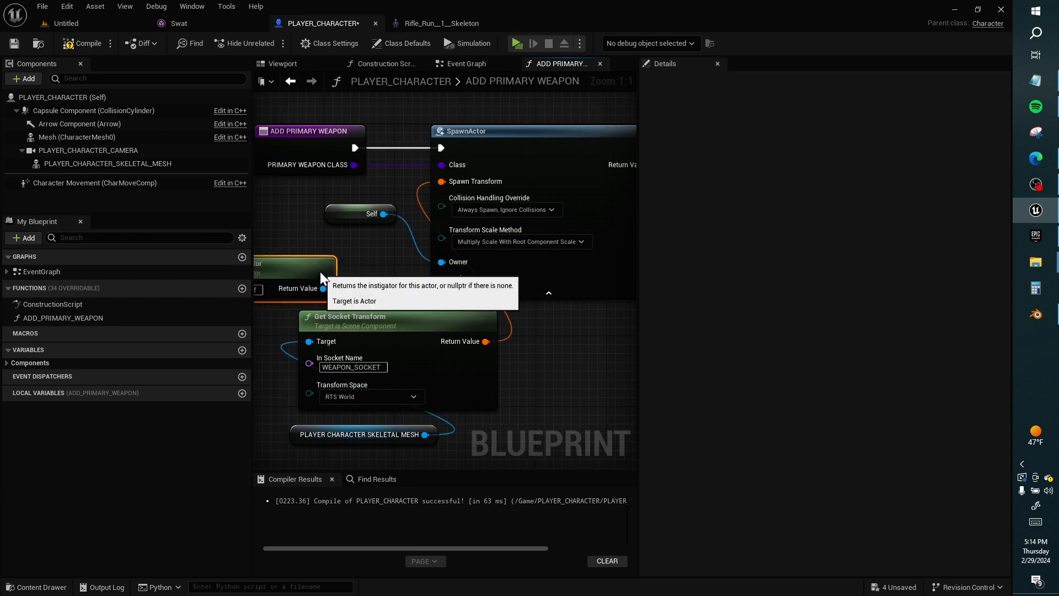
pyautogui.moveTo(320, 271); pyautogui.dragTo(320, 263)
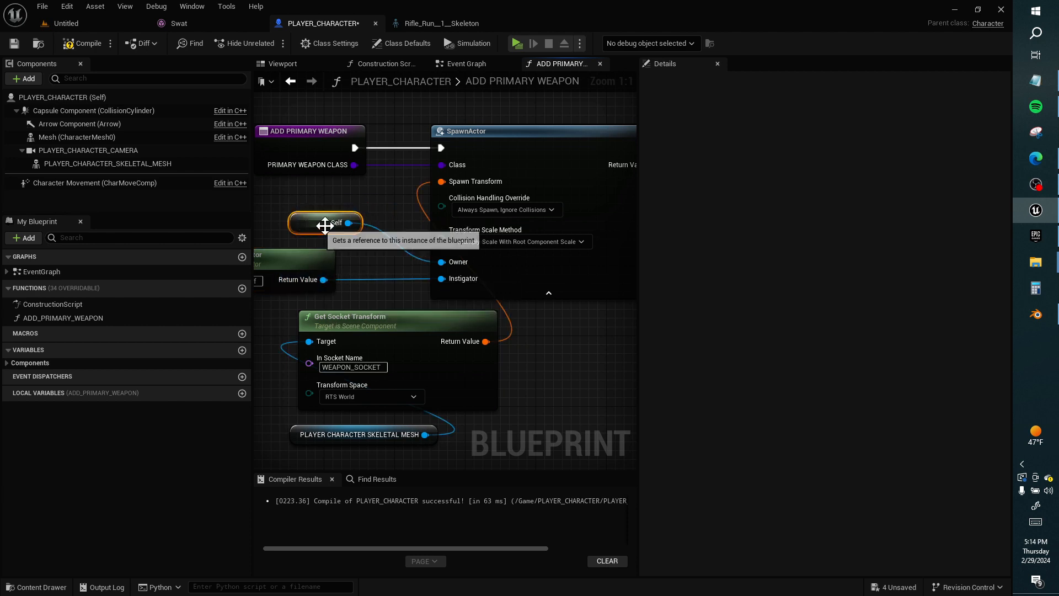
# Step: Search the actions available from SpawnActor's Return Value for "ADD COMPONENT TO ACTOR"
pyautogui.moveTo(482, 200); pyautogui.dragTo(270, 203, button='right')
pyautogui.moveTo(436, 167); pyautogui.dragTo(560, 199)
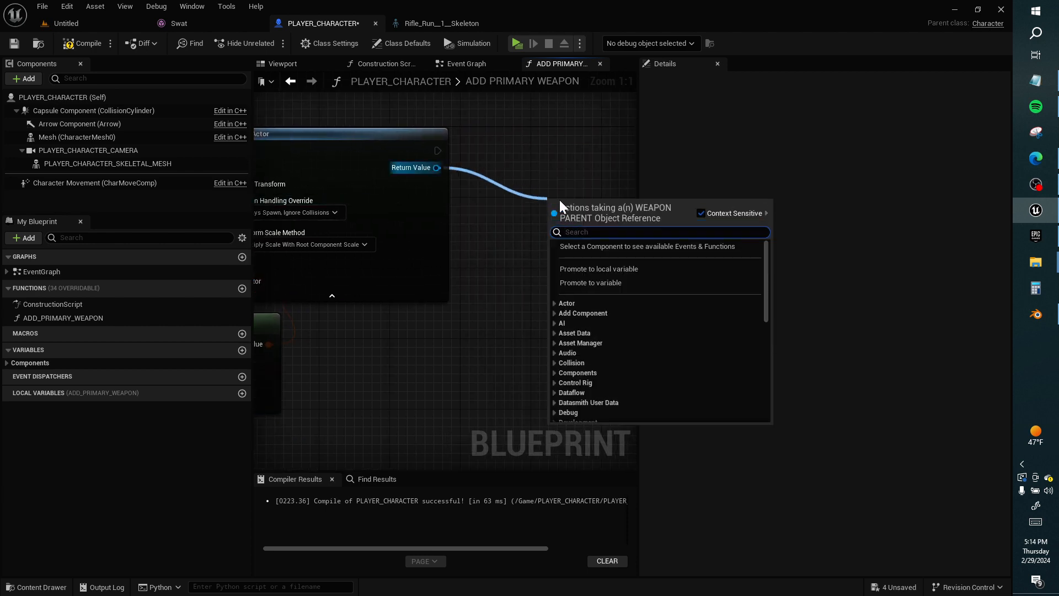
pyautogui.write('ADD COMP')
pyautogui.write('ONENT TO AC')
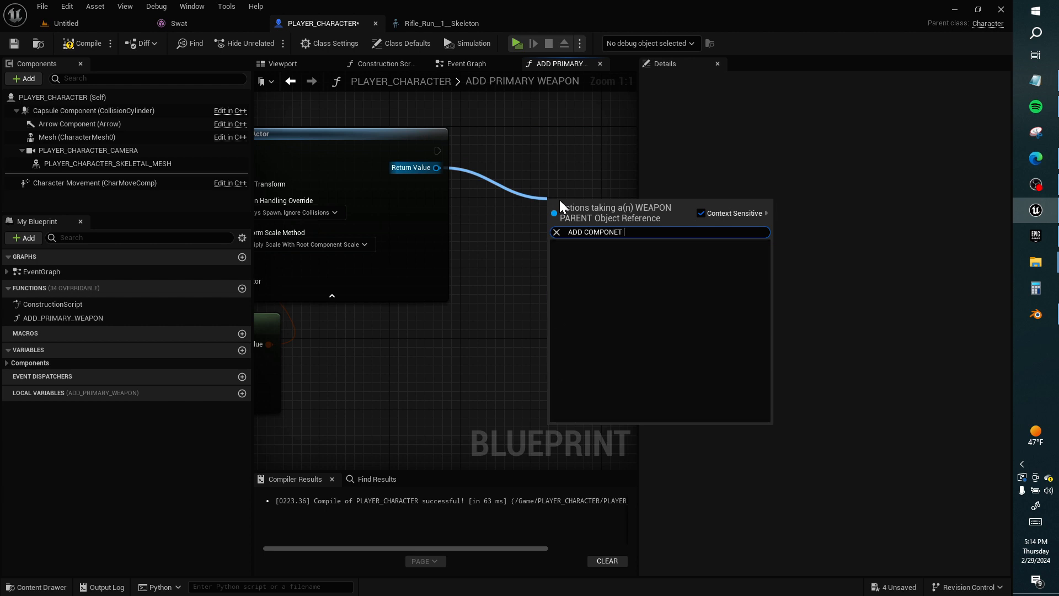
pyautogui.write('TOR')
# Step: Change the action search to "ADD ACTOR TO COMPONENT"
pyautogui.press('BackSpace')
pyautogui.press('BackSpace')
pyautogui.press('BackSpace')
pyautogui.press('BackSpace')
pyautogui.press('BackSpace')
pyautogui.press('BackSpace')
pyautogui.press('BackSpace')
pyautogui.press('BackSpace')
pyautogui.press('BackSpace')
pyautogui.press('BackSpace')
pyautogui.press('BackSpace')
pyautogui.press('BackSpace')
pyautogui.press('BackSpace')
pyautogui.press('BackSpace')
pyautogui.press('BackSpace')
pyautogui.press('BackSpace')
pyautogui.press('BackSpace')
pyautogui.press('BackSpace')
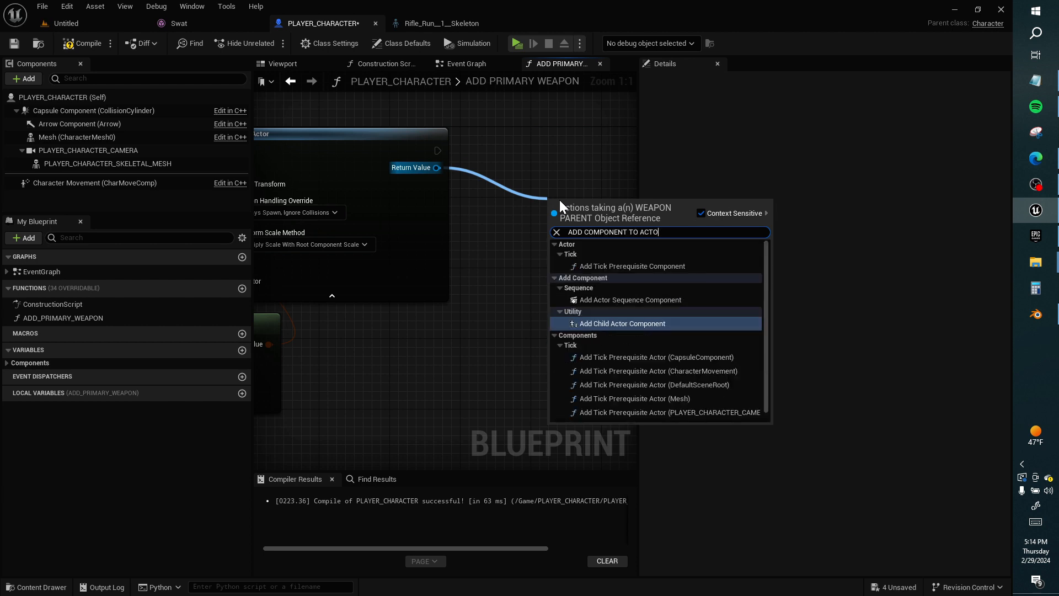
pyautogui.write('AC')
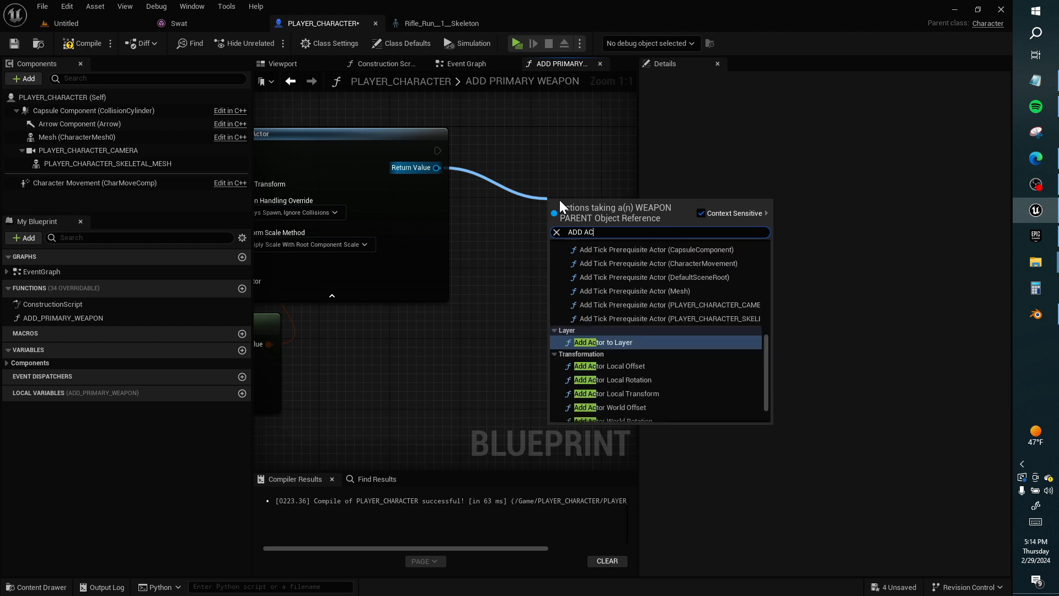
pyautogui.write('TOR TO COMPONENT')
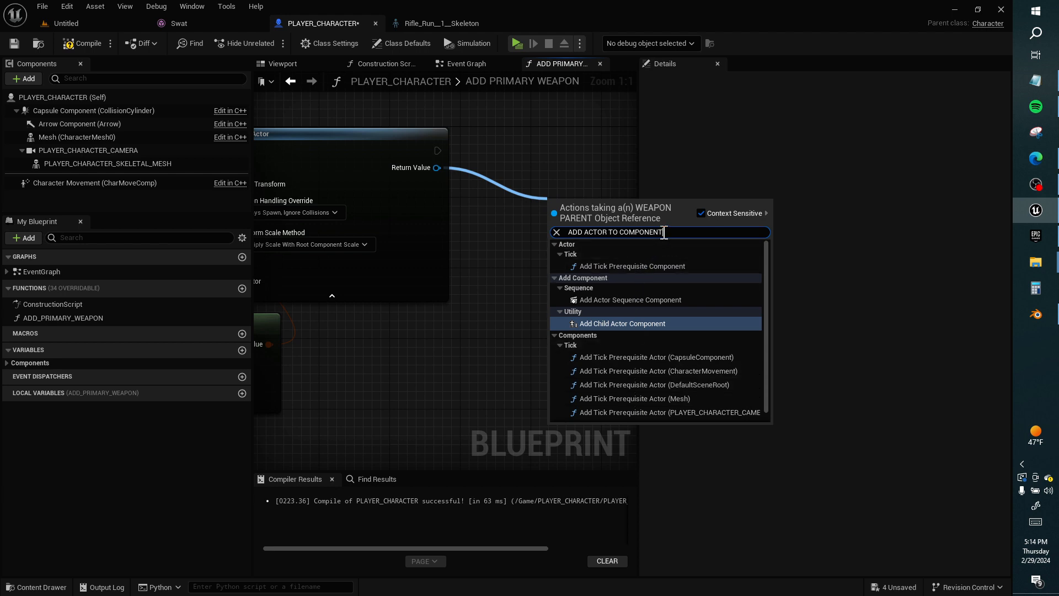
# Step: Search for "ACTOR TO COMPONENT" and add the Attach Actor To Component node, aligned after SpawnActor
pyautogui.moveTo(664, 233); pyautogui.dragTo(524, 232)
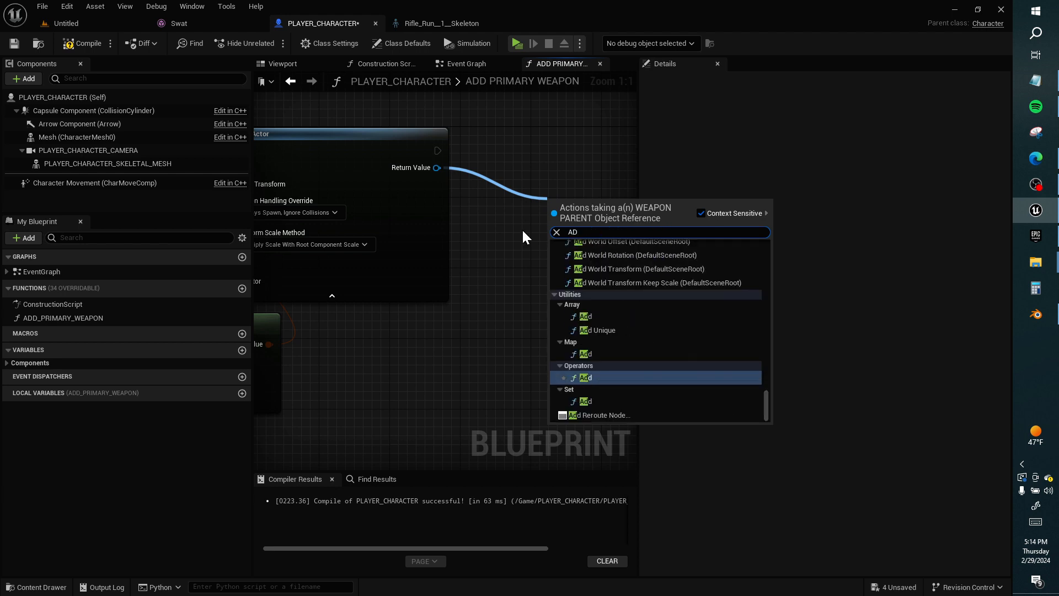
pyautogui.press('BackSpace')
pyautogui.write('ACTOR TO COMPONENT')
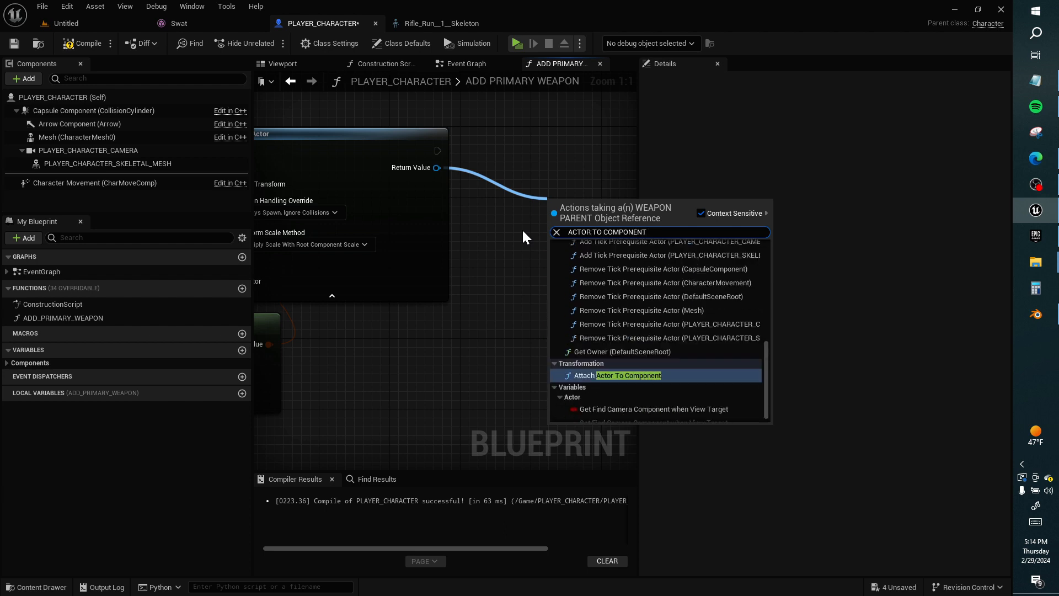
pyautogui.press('Return')
pyautogui.moveTo(468, 270); pyautogui.dragTo(460, 198)
# Step: Place another PLAYER_CHARACTER_SKELETAL_MESH reference and connect it to the Attach Actor To Component node's Parent input
pyautogui.moveTo(351, 230); pyautogui.dragTo(425, 219, button='right')
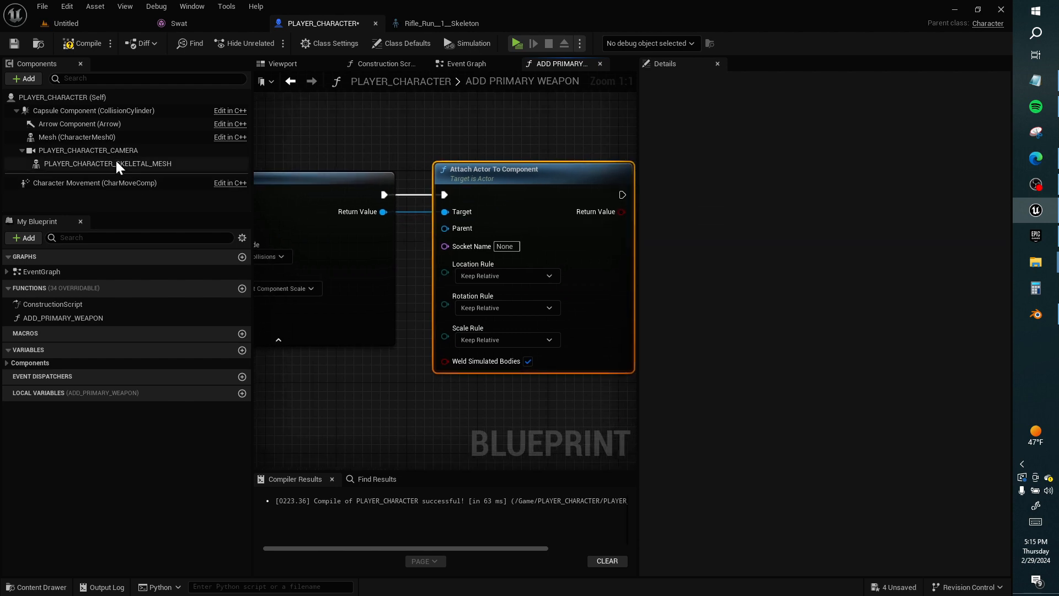
pyautogui.moveTo(114, 164); pyautogui.dragTo(367, 124)
pyautogui.moveTo(491, 130); pyautogui.dragTo(458, 224)
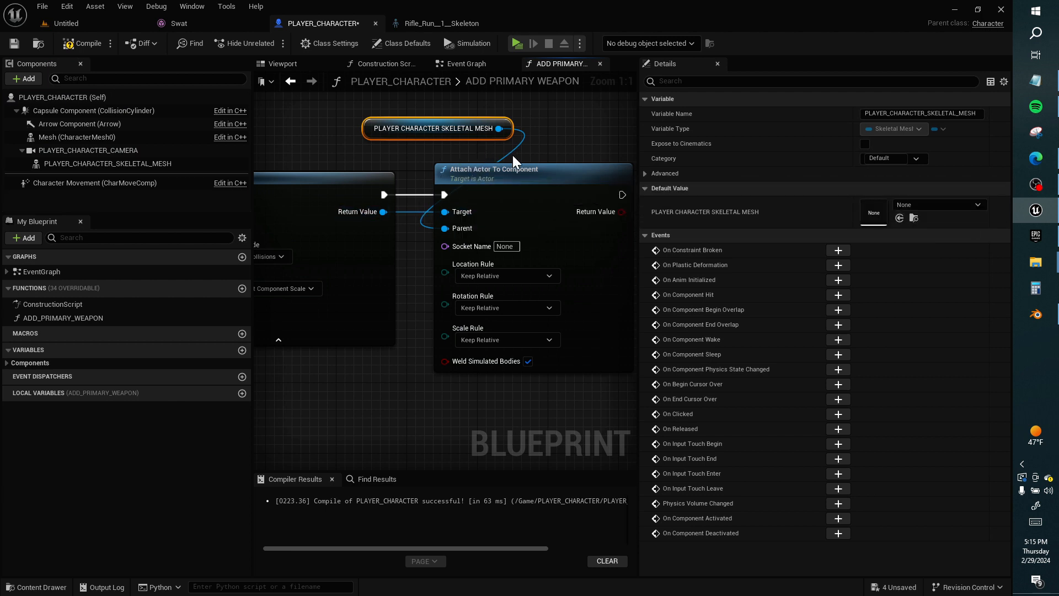
pyautogui.click(118, 163)
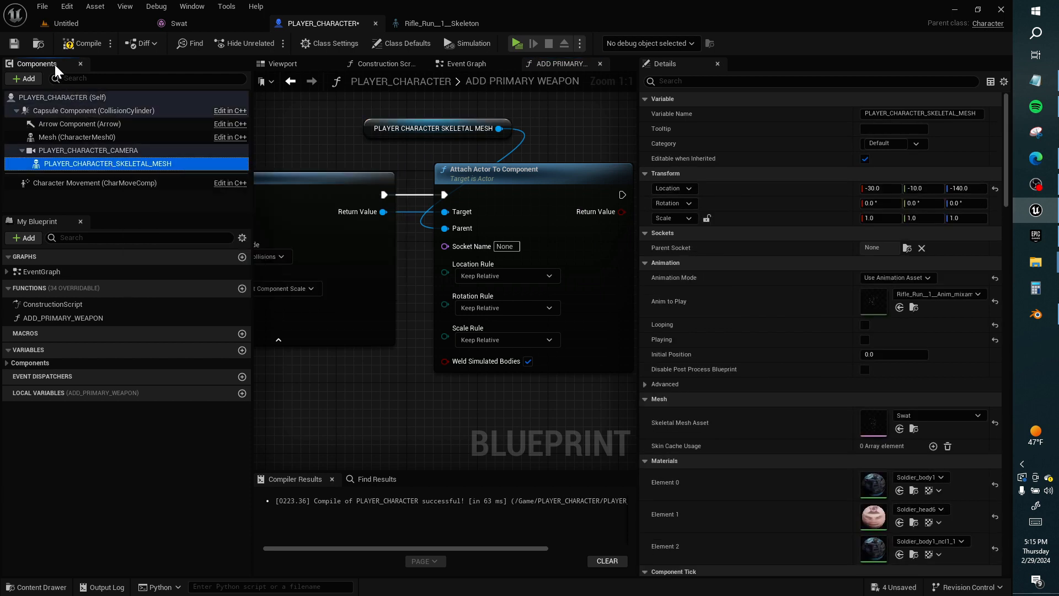
# Step: On Attach Actor To Component, set Socket Name to WEAPON_SOCKET, Location and Rotation Rules to Snap to Target, and Scale Rule to Keep World
pyautogui.click(506, 246)
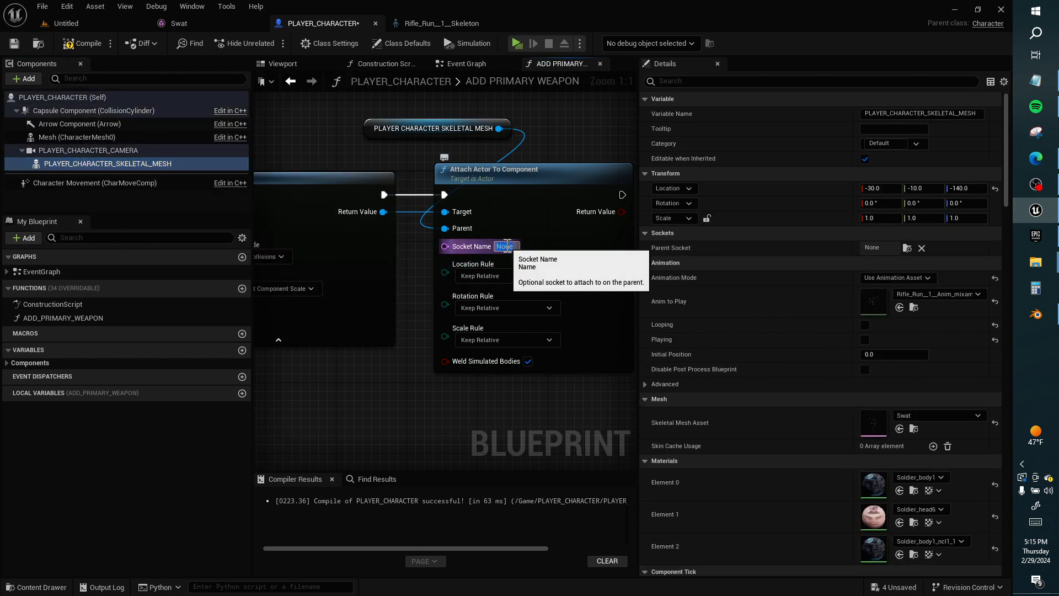
pyautogui.write('WEAPON_SOCKET')
pyautogui.click(508, 283)
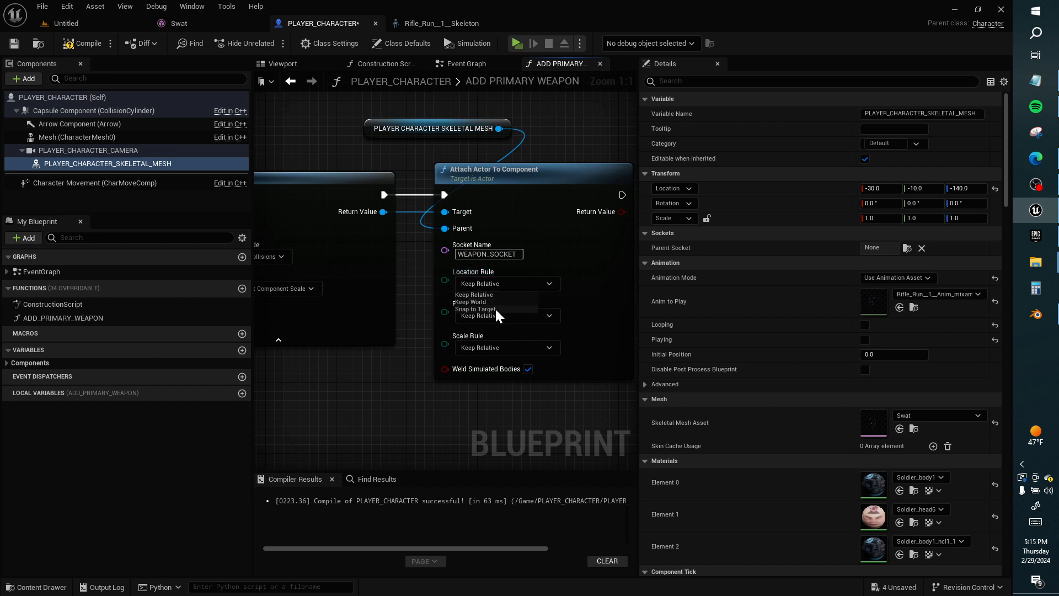
pyautogui.click(495, 309)
pyautogui.click(504, 315)
pyautogui.click(509, 340)
pyautogui.click(515, 348)
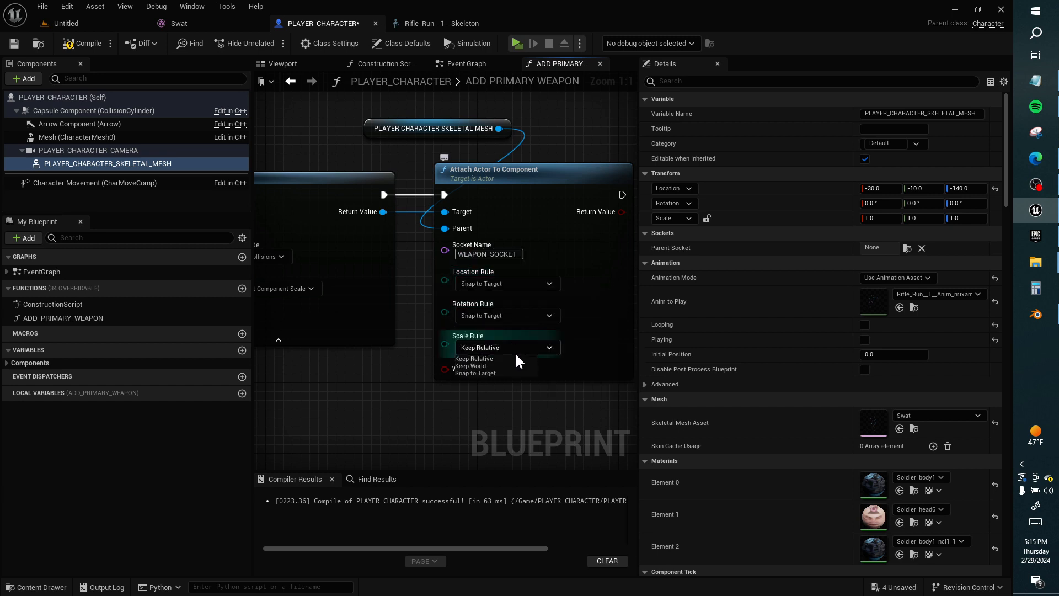
pyautogui.click(506, 366)
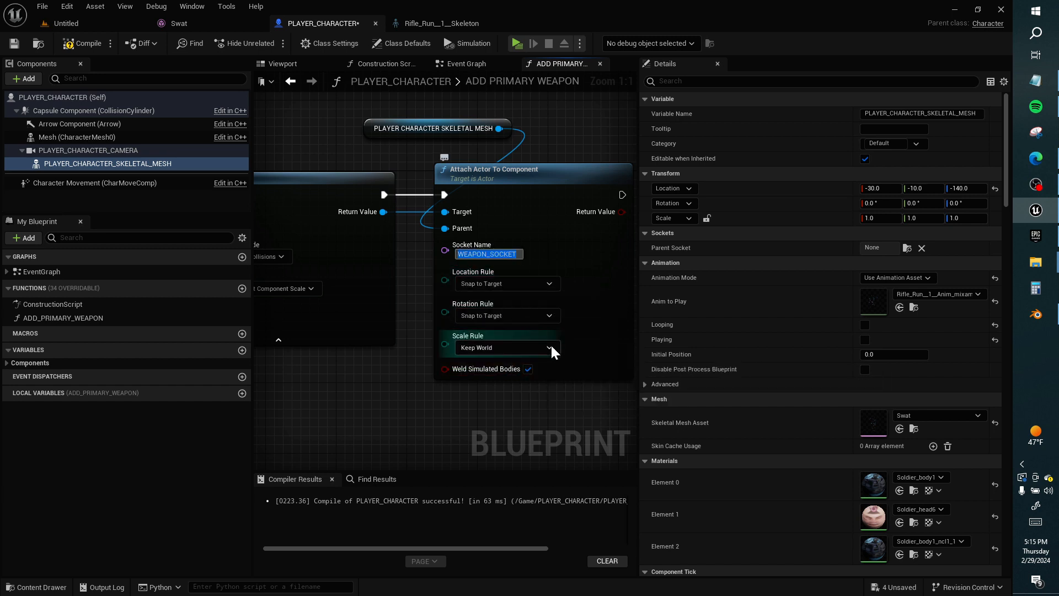
# Step: Add a Return Node wired to the execution output of Attach Actor To Component
pyautogui.moveTo(524, 277); pyautogui.dragTo(348, 283, button='right')
pyautogui.moveTo(389, 203); pyautogui.dragTo(512, 218)
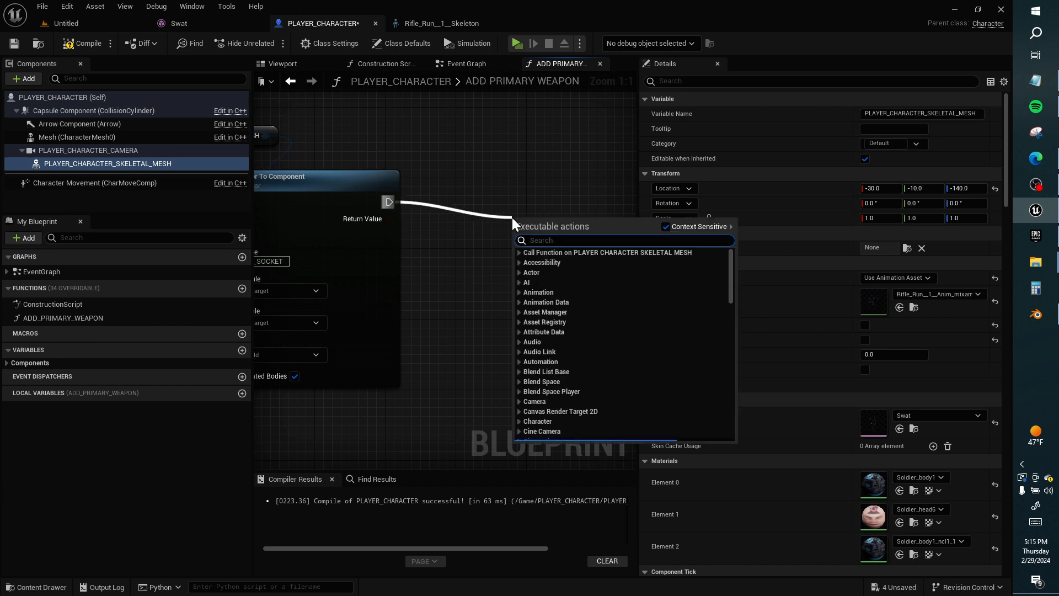
pyautogui.write('RETURN NOD')
pyautogui.press('Return')
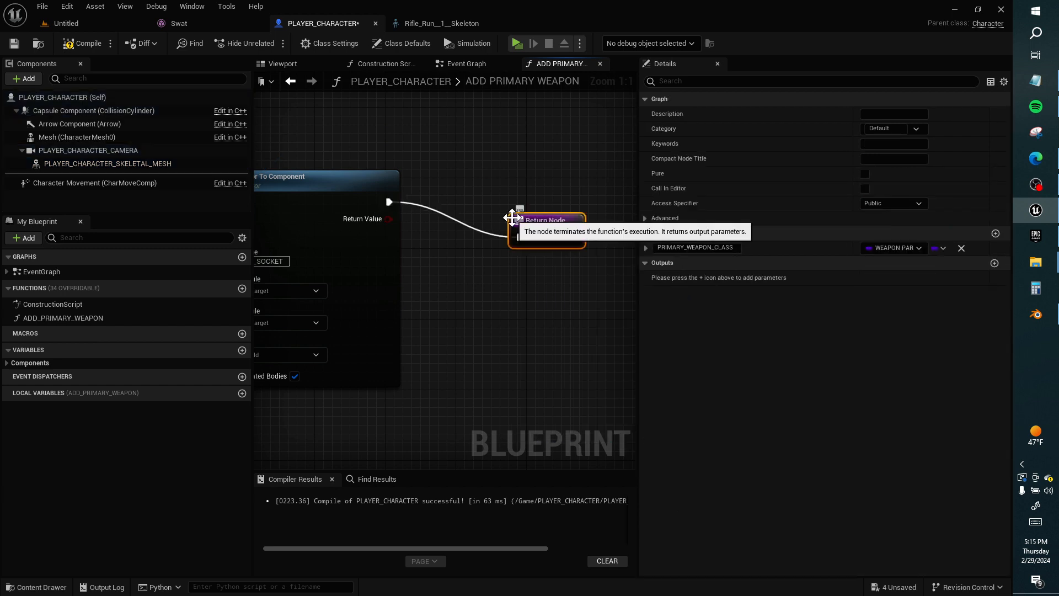
pyautogui.moveTo(331, 231); pyautogui.dragTo(463, 221, button='right')
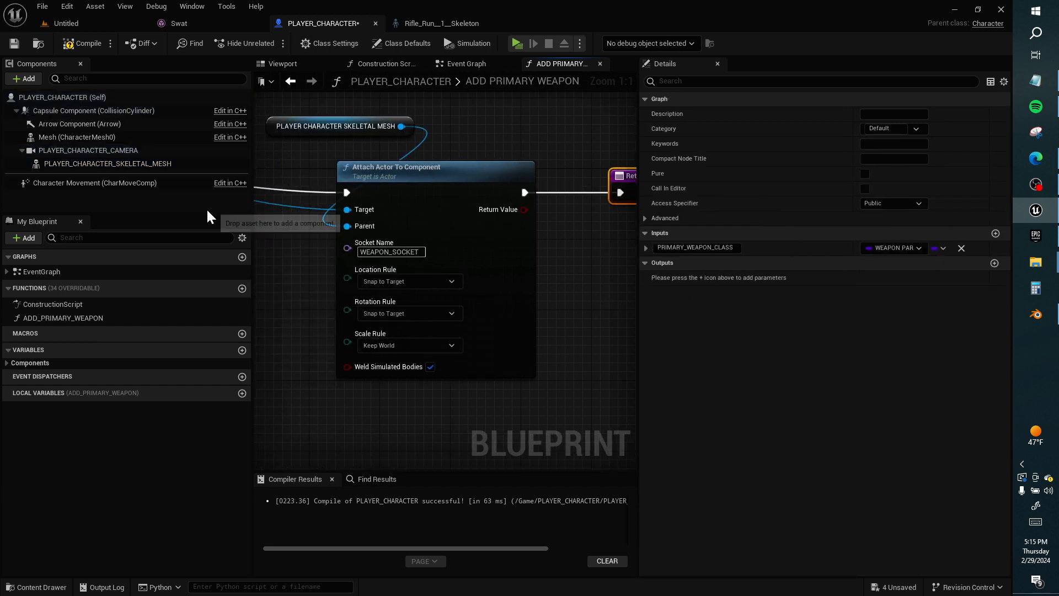
# Step: Connect SpawnActor's Return Value to the Return Node as a function output and compile the blueprint
pyautogui.moveTo(399, 194); pyautogui.dragTo(536, 185, button='right')
pyautogui.moveTo(409, 200); pyautogui.dragTo(519, 182)
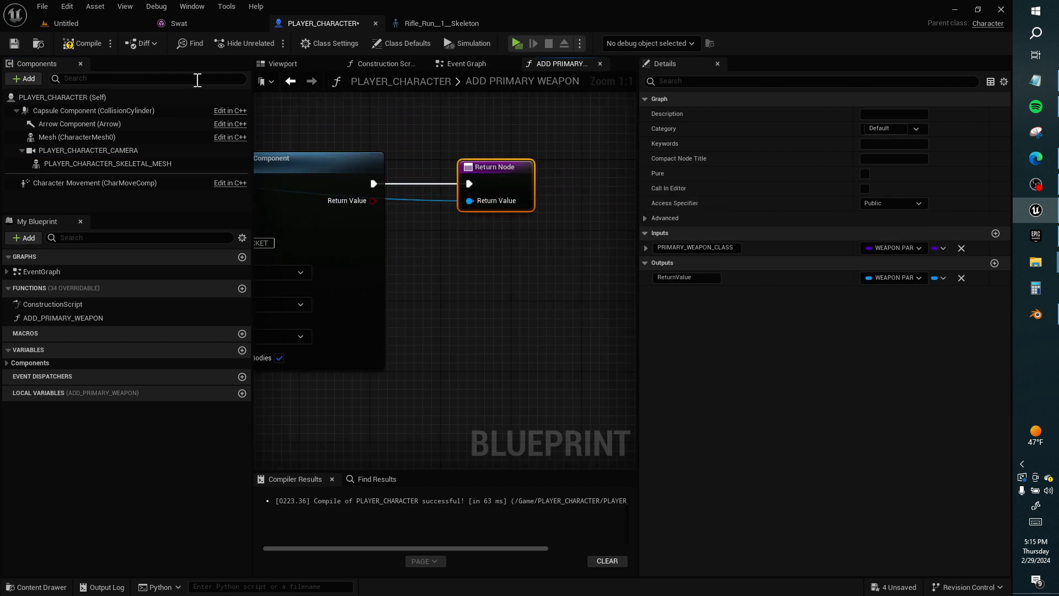
pyautogui.click(88, 43)
# Step: In PLAYER_CHARACTER's Event Graph, insert a Sequence node after Event BeginPlay and connect Then 0 to the Is Valid node
pyautogui.click(88, 19)
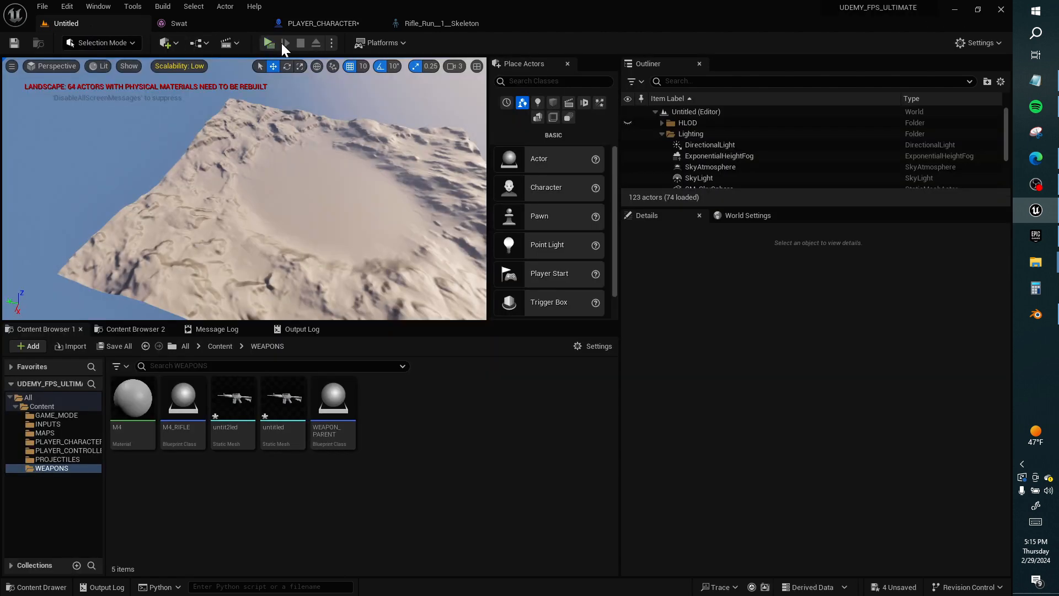
pyautogui.click(353, 23)
pyautogui.click(467, 64)
pyautogui.moveTo(402, 148); pyautogui.dragTo(449, 256, button='right')
pyautogui.scroll(-8, 523, 180)
pyautogui.scroll(5, 449, 256)
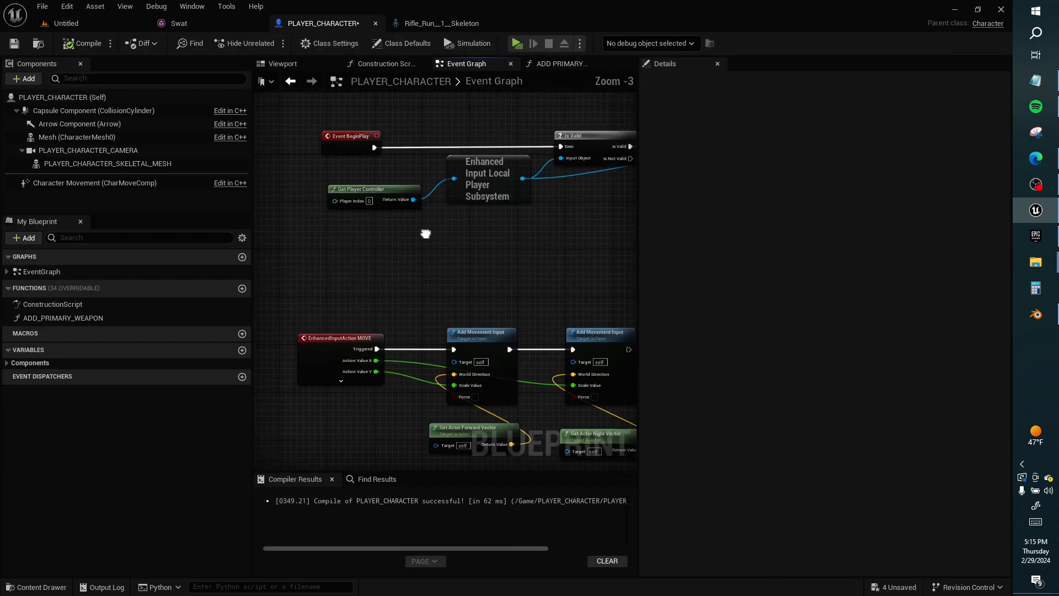
pyautogui.click(508, 200)
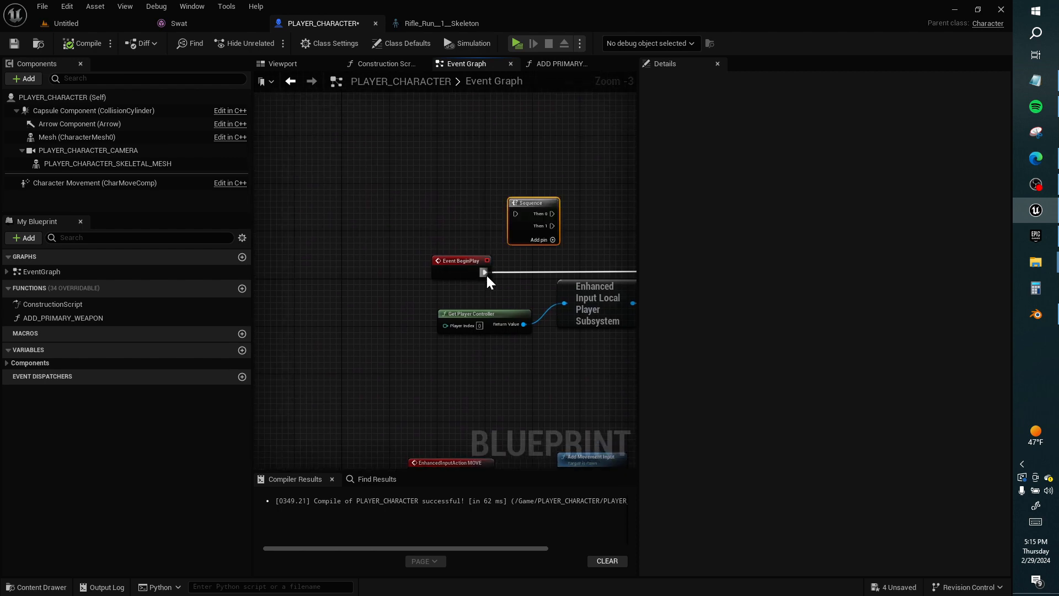
pyautogui.moveTo(485, 272); pyautogui.dragTo(468, 211)
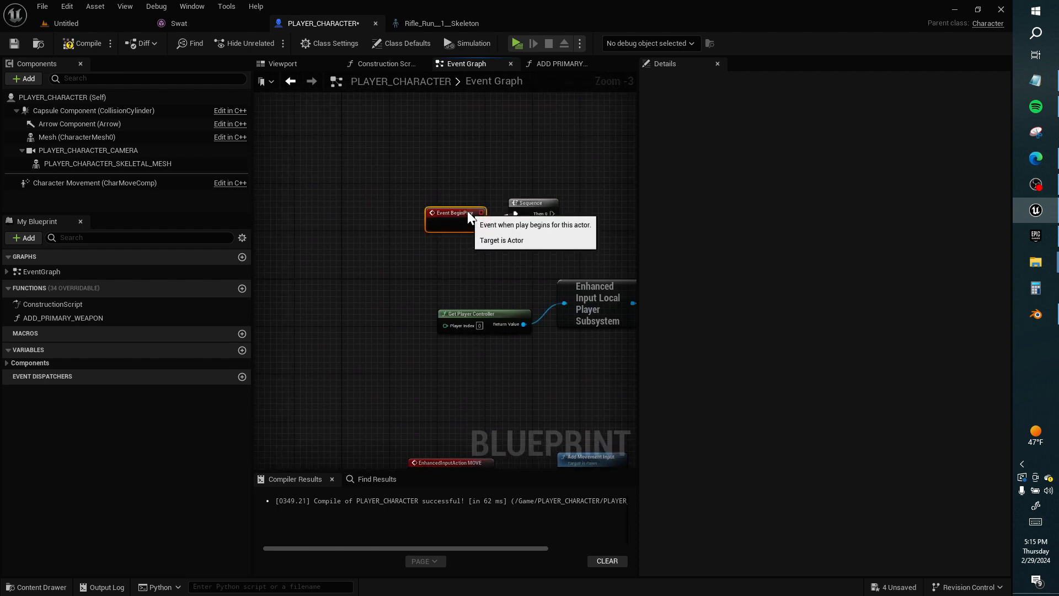
pyautogui.moveTo(481, 223); pyautogui.dragTo(385, 215, button='right')
pyautogui.moveTo(361, 206); pyautogui.dragTo(482, 263)
# Step: Call ADD_PRIMARY_WEAPON from the Sequence's Then 1 output with M4_RIFLE as PRIMARY WEAPON CLASS, and compile
pyautogui.moveTo(196, 318); pyautogui.dragTo(364, 218)
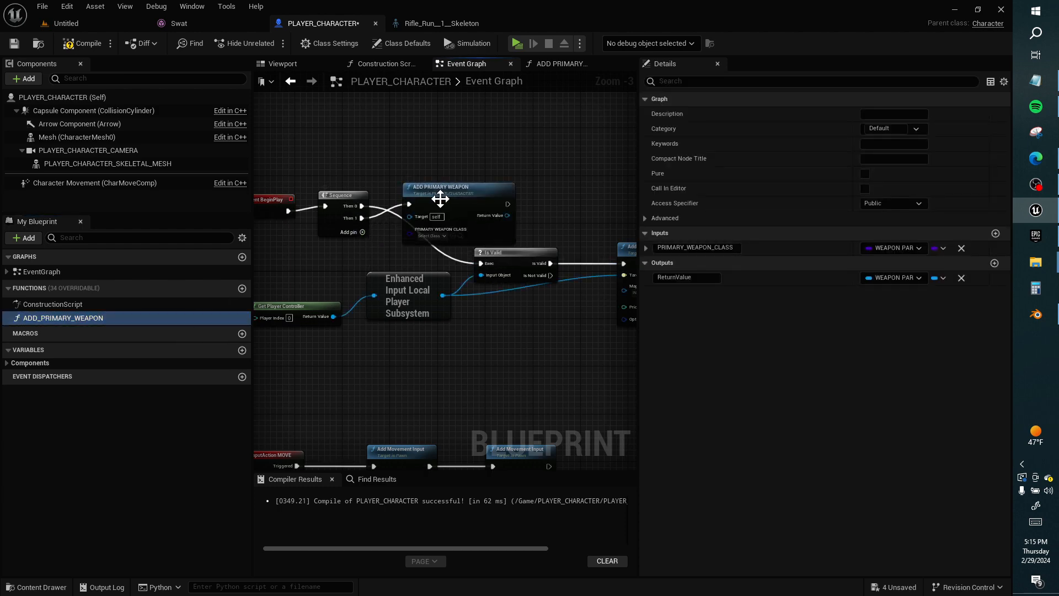
pyautogui.scroll(3, 441, 205)
pyautogui.click(432, 209)
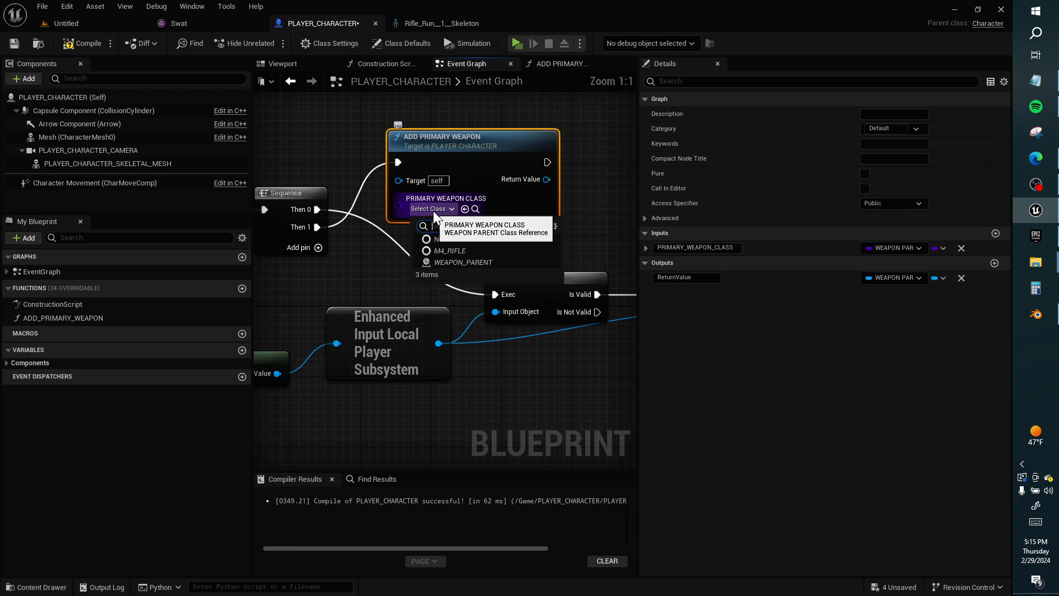
pyautogui.click(477, 252)
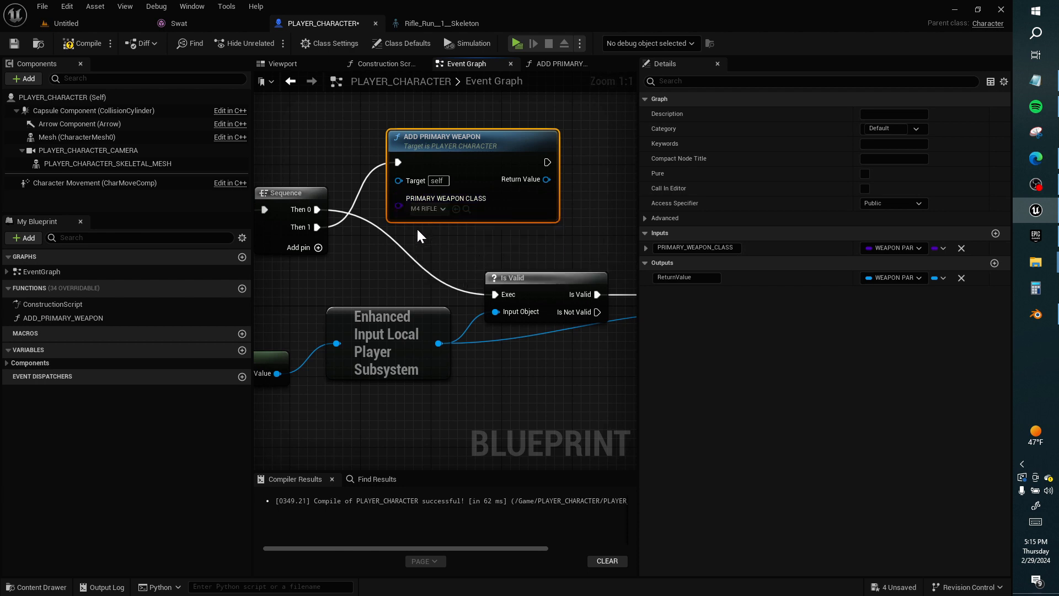
pyautogui.click(87, 44)
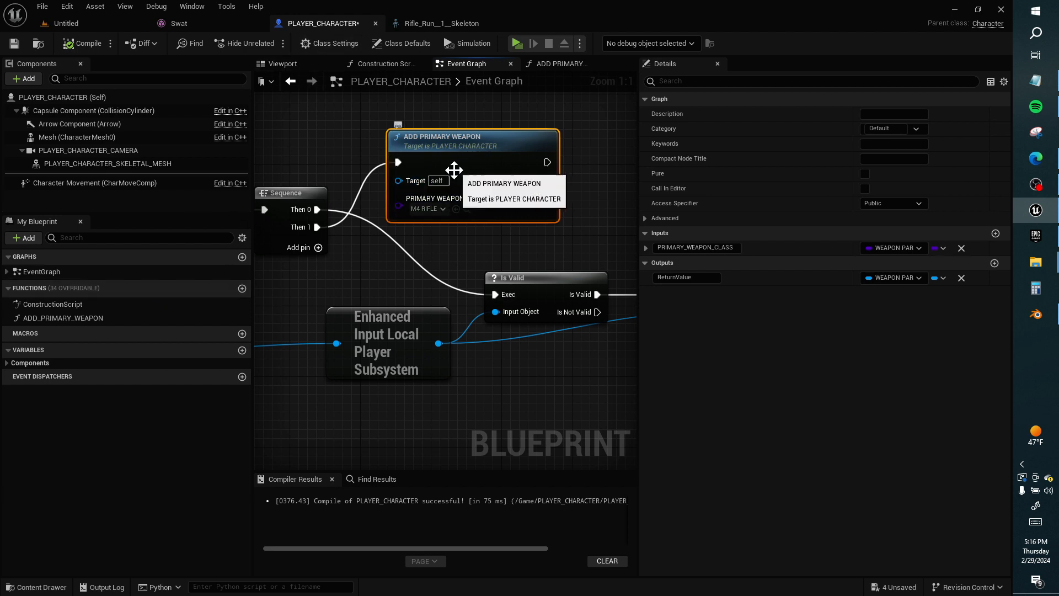
# Step: In the project's Maps & Modes settings, set both Editor Startup Map and Game Default Map to MAP_001
pyautogui.click(86, 24)
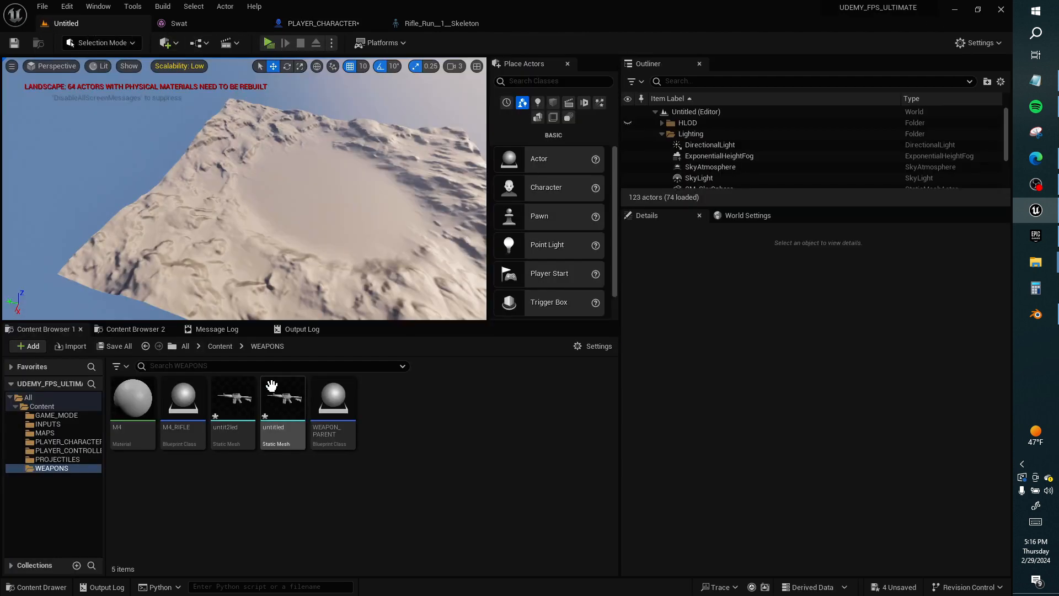
pyautogui.click(217, 346)
pyautogui.click(65, 7)
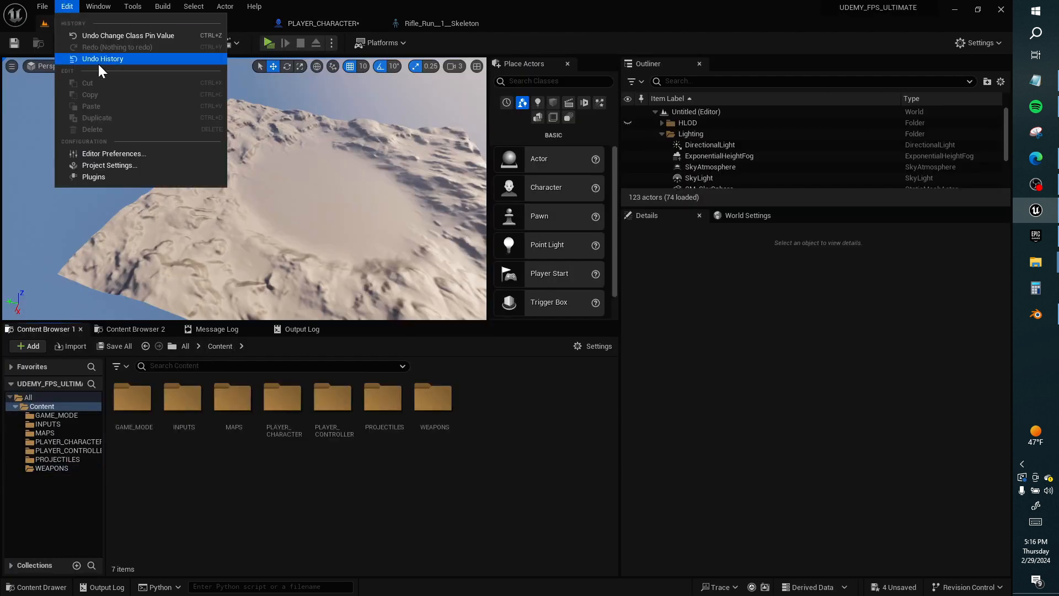
pyautogui.click(120, 164)
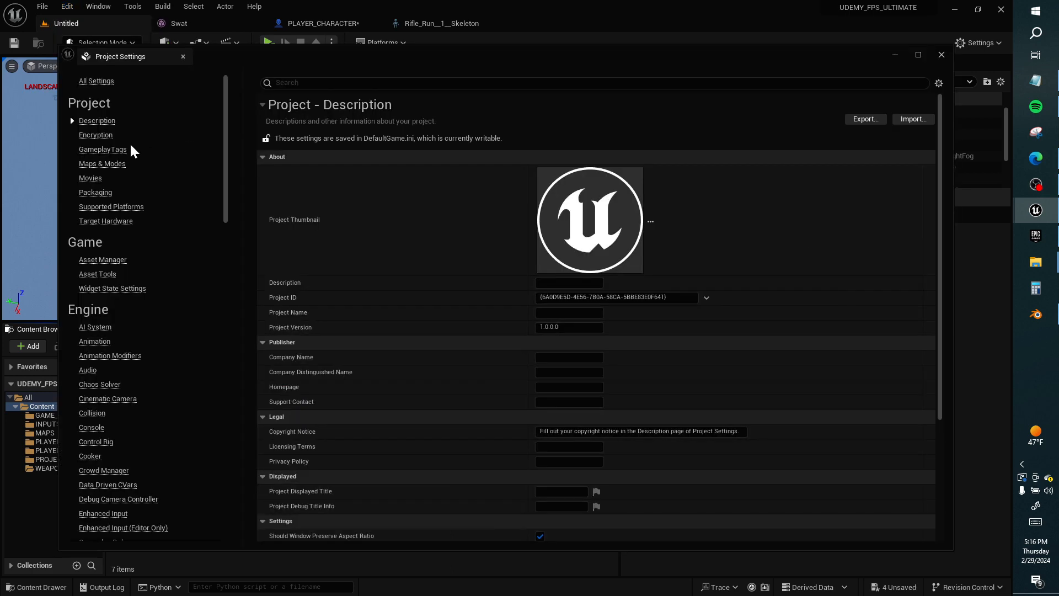
pyautogui.click(115, 165)
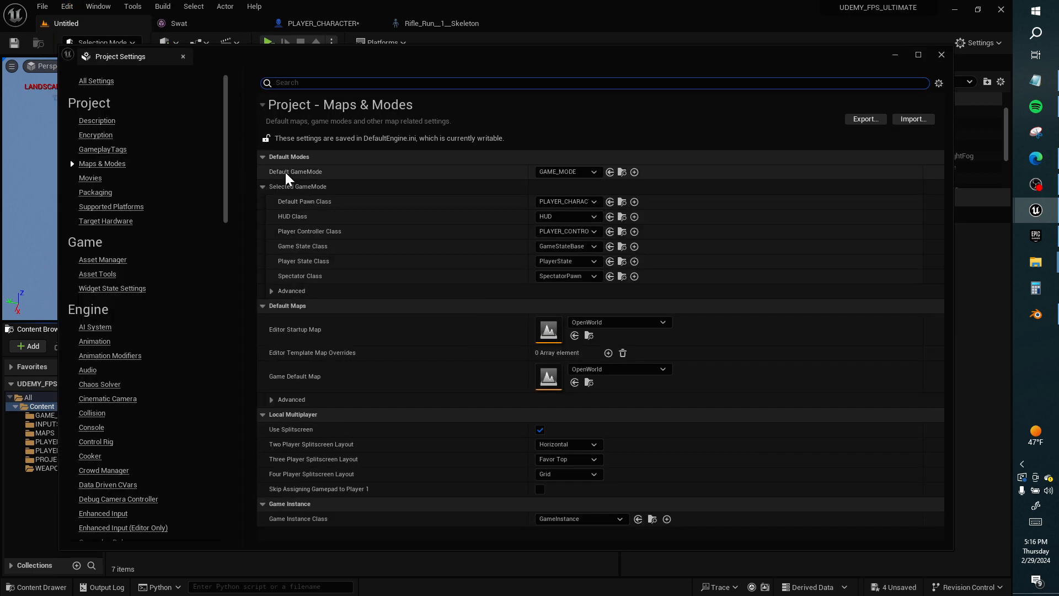
pyautogui.click(585, 323)
pyautogui.click(656, 461)
pyautogui.click(622, 371)
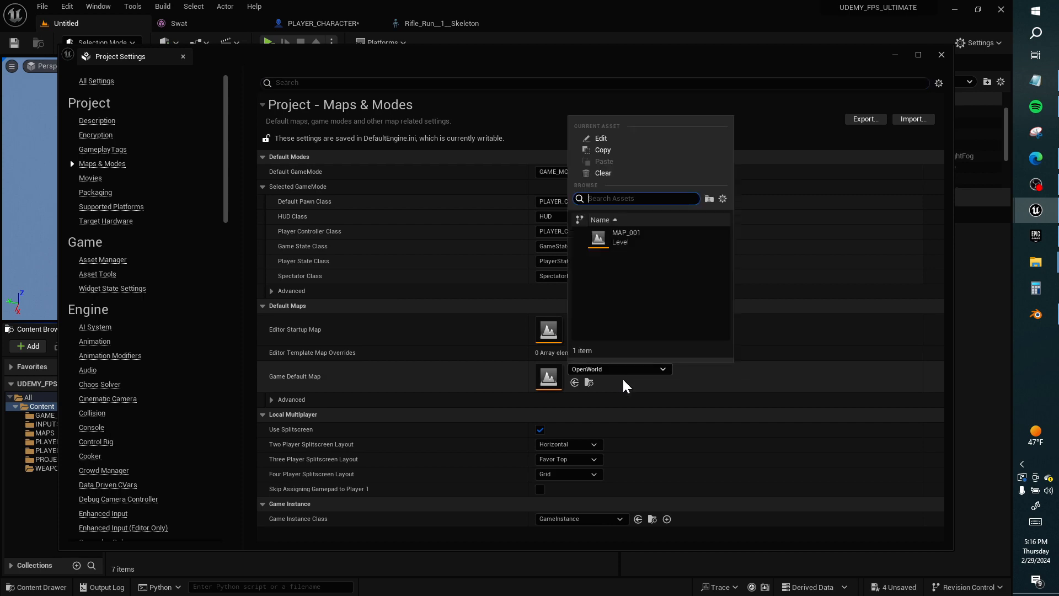
pyautogui.click(629, 243)
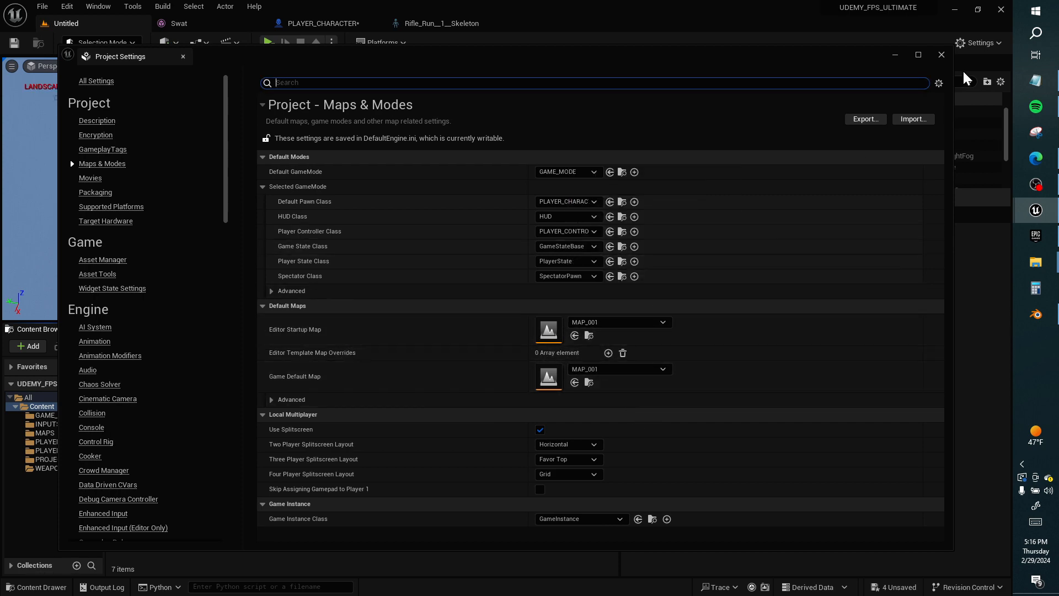
pyautogui.click(942, 55)
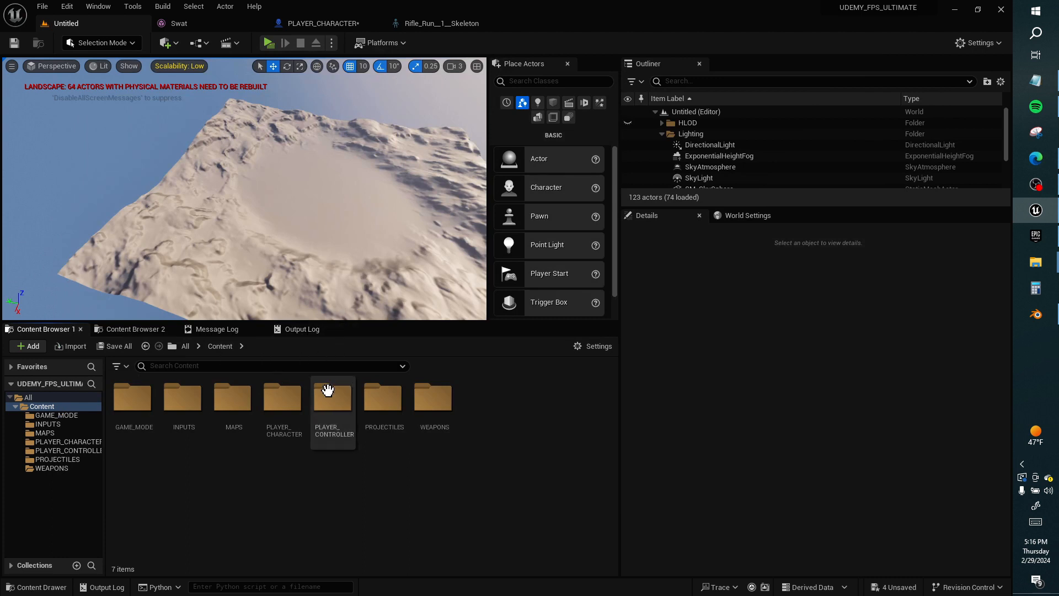
# Step: Open the MAP_001 level from the MAPS folder, saving all listed modified assets
pyautogui.doubleClick(234, 420)
pyautogui.doubleClick(135, 400)
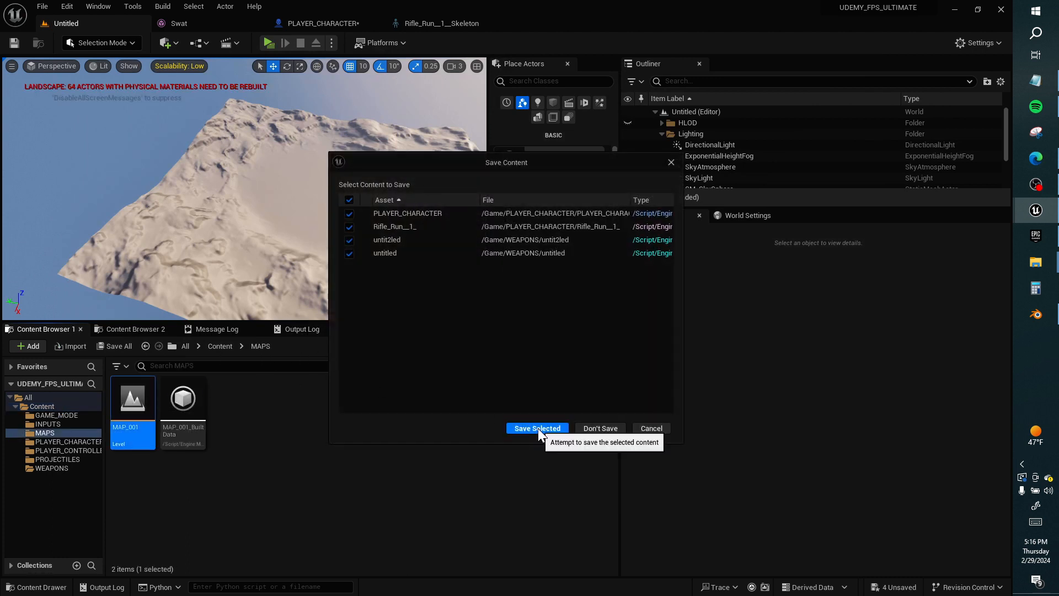
pyautogui.click(538, 428)
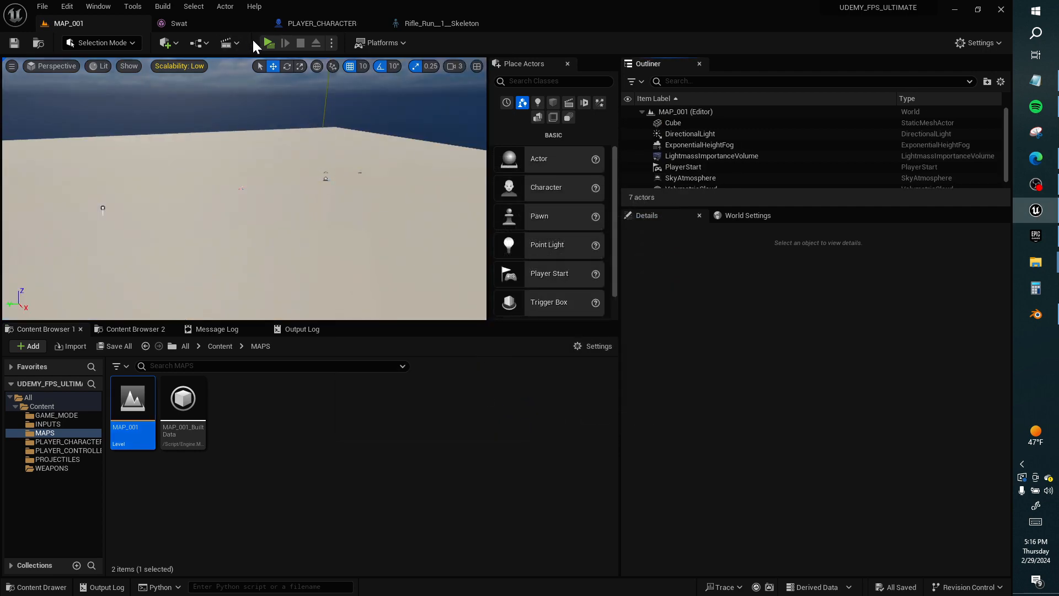
# Step: Play-test MAP_001, close the preview, and review the ADD PRIMARY WEAPON wiring in PLAYER_CHARACTER's Event Graph
pyautogui.click(268, 43)
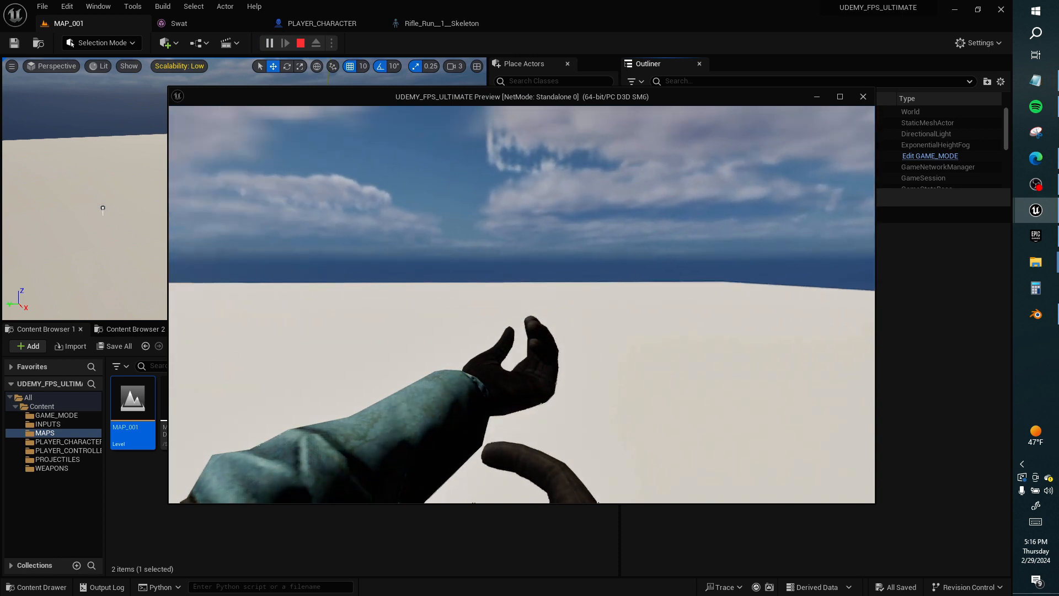
pyautogui.hotkey('alt', 'Tab')
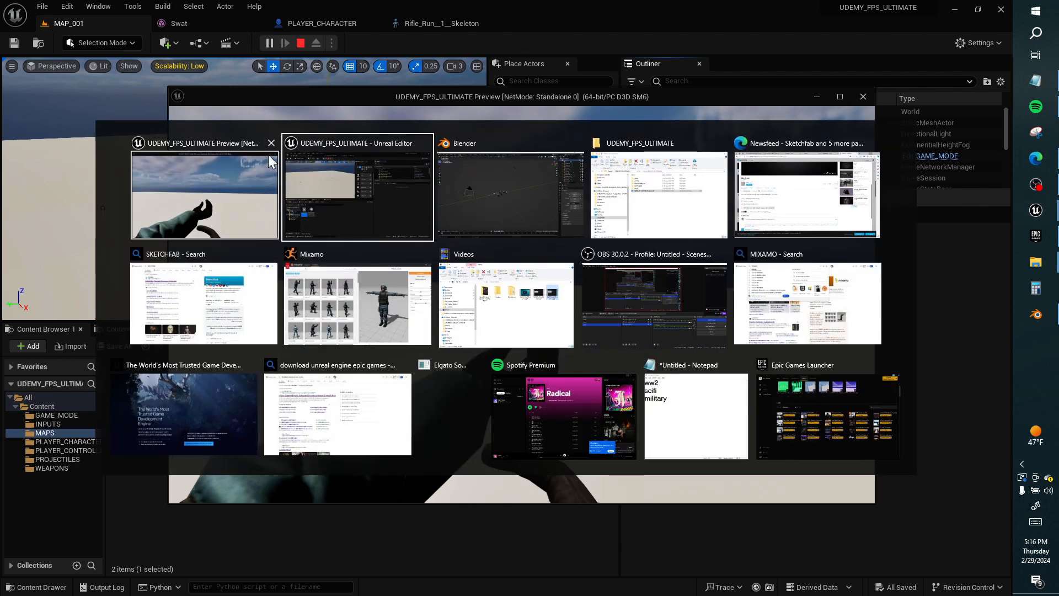
pyautogui.click(271, 144)
pyautogui.click(324, 23)
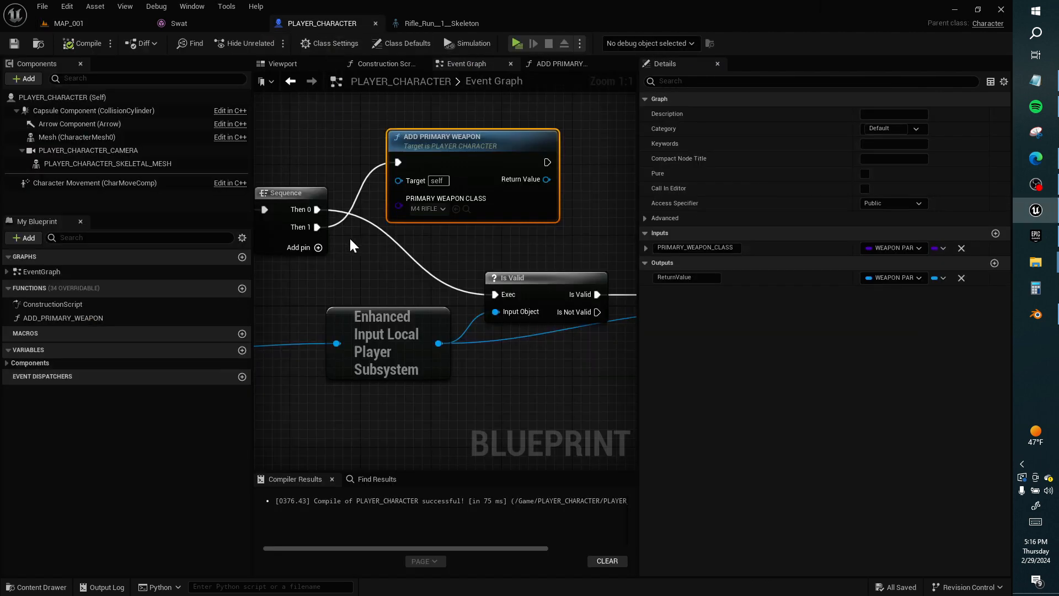
pyautogui.moveTo(350, 240); pyautogui.dragTo(475, 233, button='right')
# Step: Open M4_RIFLE from the WEAPONS folder in the full blueprint editor and inspect its components
pyautogui.click(124, 24)
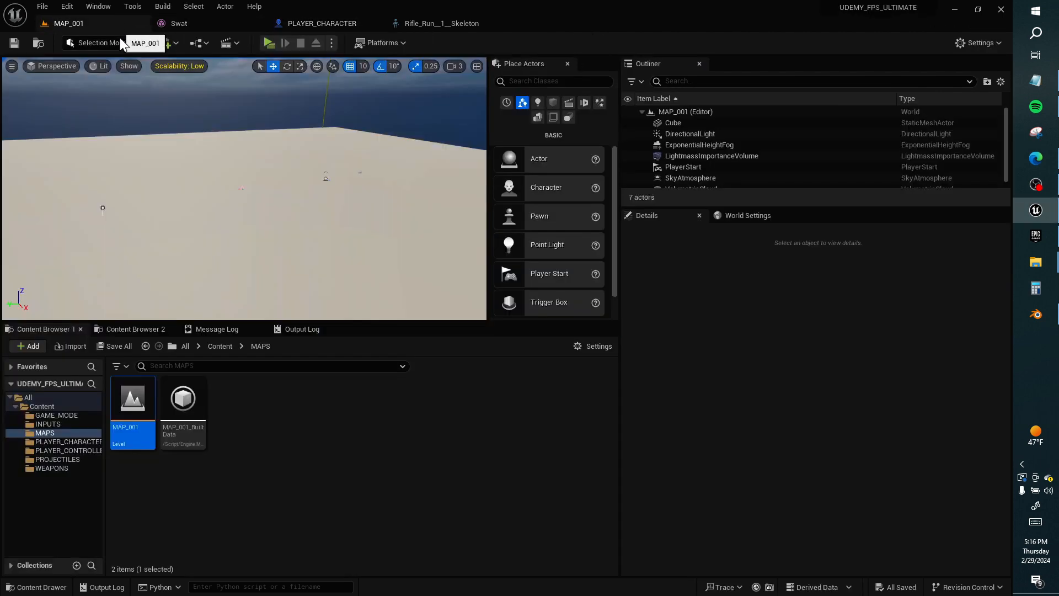
pyautogui.click(220, 346)
pyautogui.doubleClick(434, 405)
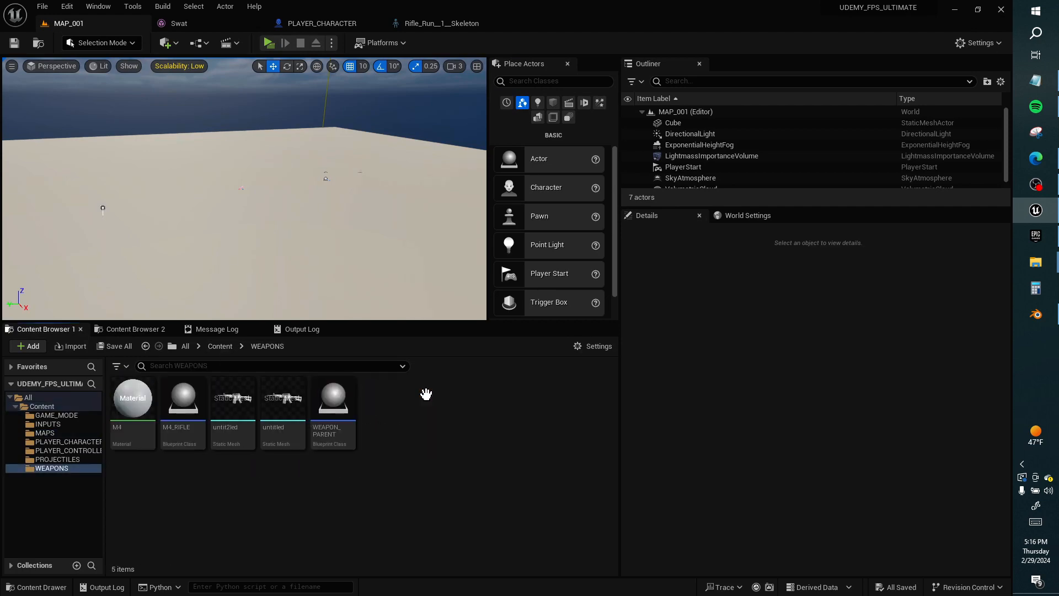
pyautogui.doubleClick(188, 428)
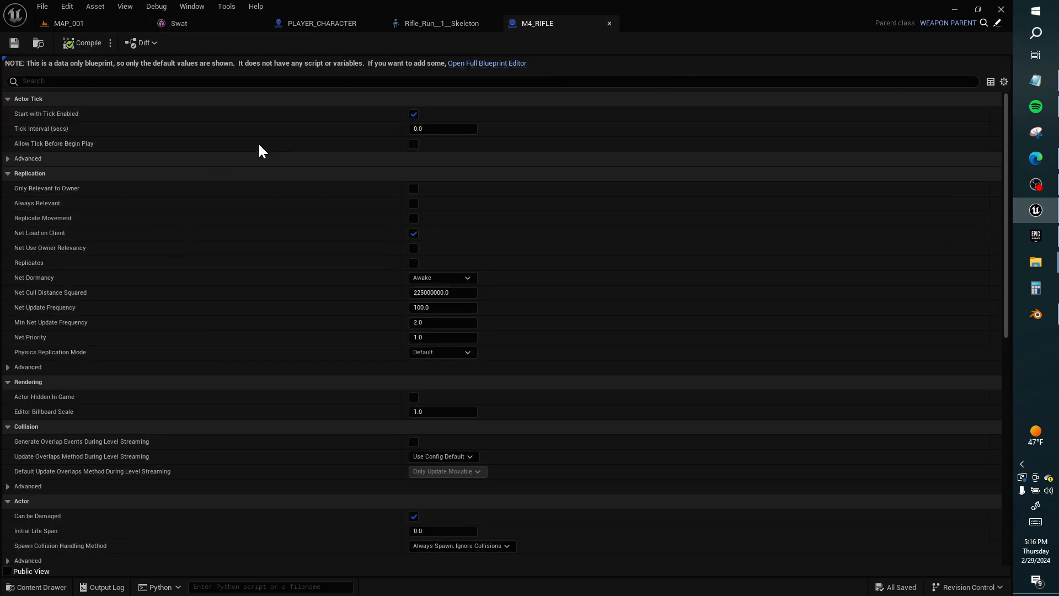
pyautogui.click(469, 66)
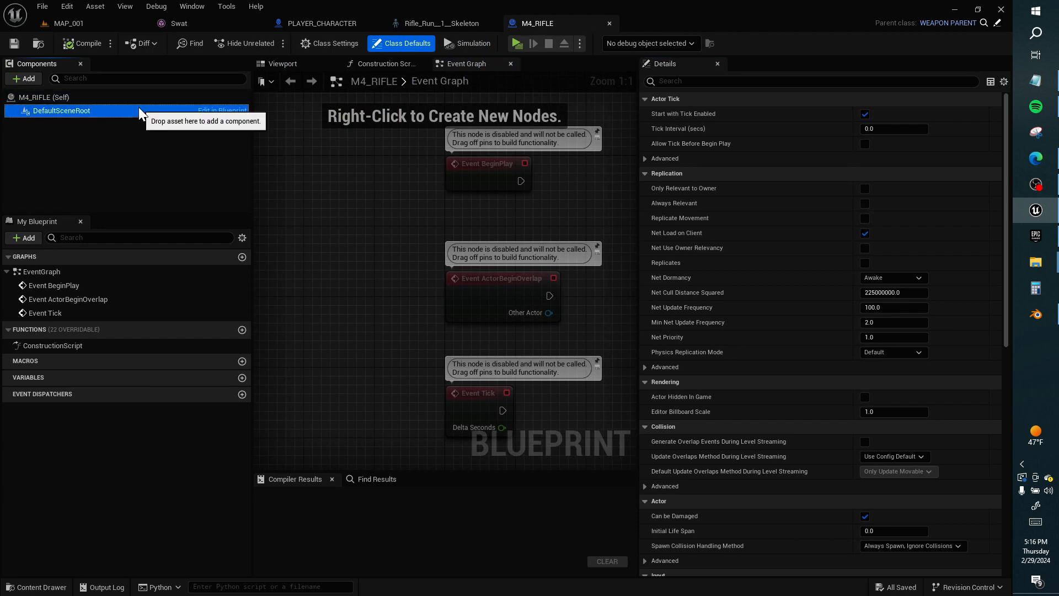
pyautogui.click(138, 108)
# Step: Open WEAPON_PARENT from the WEAPONS folder in the full blueprint editor
pyautogui.click(69, 23)
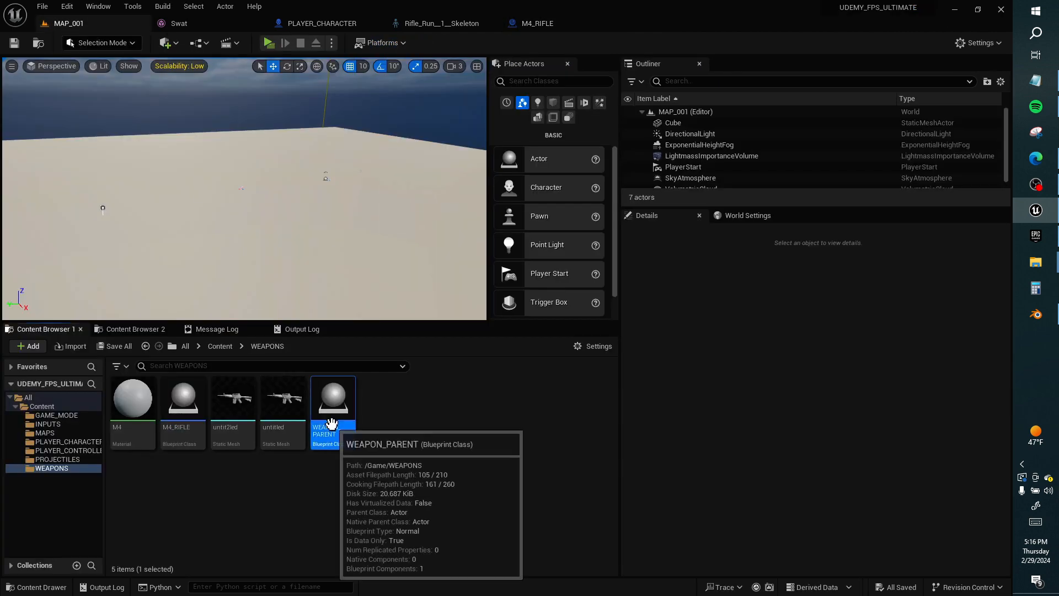
pyautogui.doubleClick(326, 436)
pyautogui.click(485, 64)
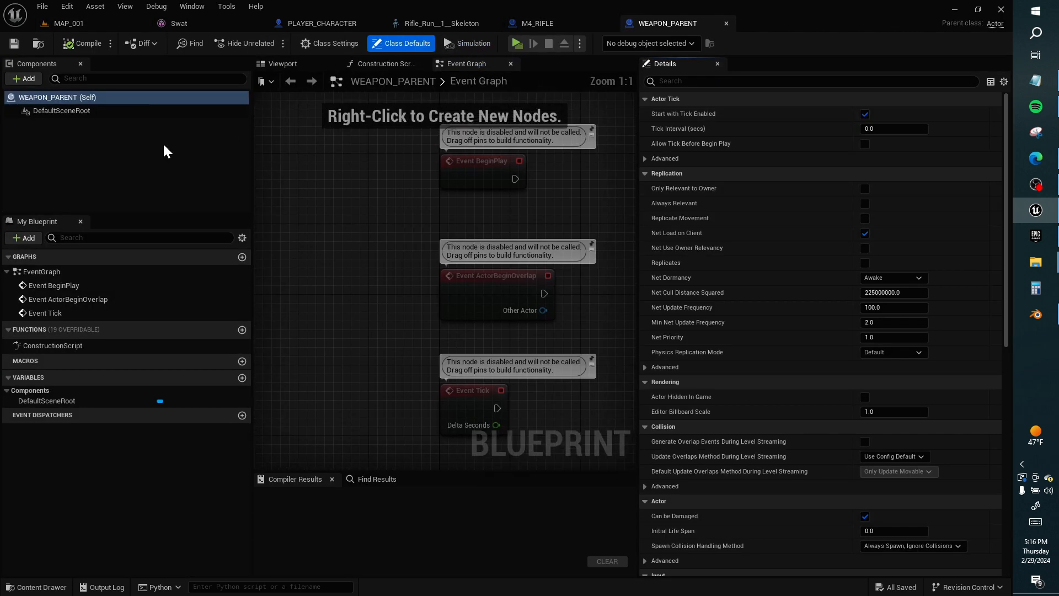
# Step: Add a Static Mesh component named WEAPON_STATIC_MESH to WEAPON_PARENT and compile the blueprint
pyautogui.click(35, 81)
pyautogui.write('ST')
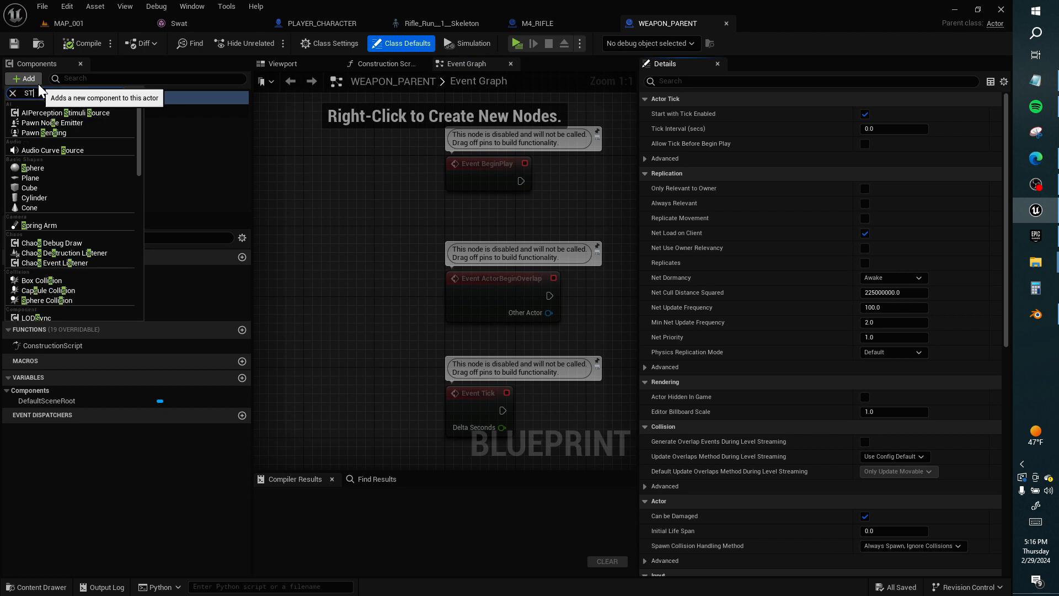
pyautogui.write('ATIC MESH')
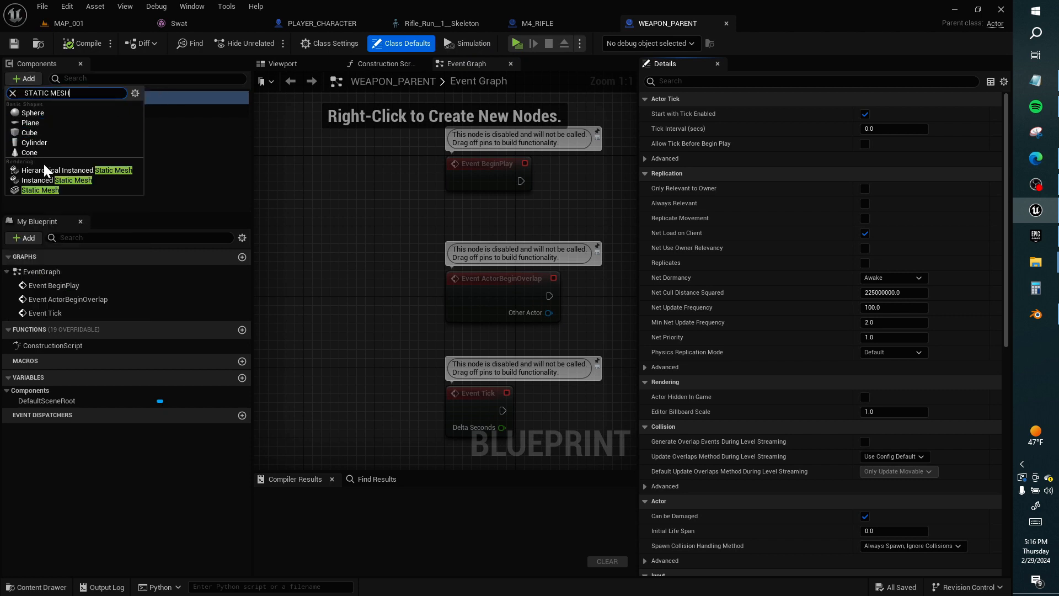
pyautogui.click(44, 187)
pyautogui.write('WEAPO')
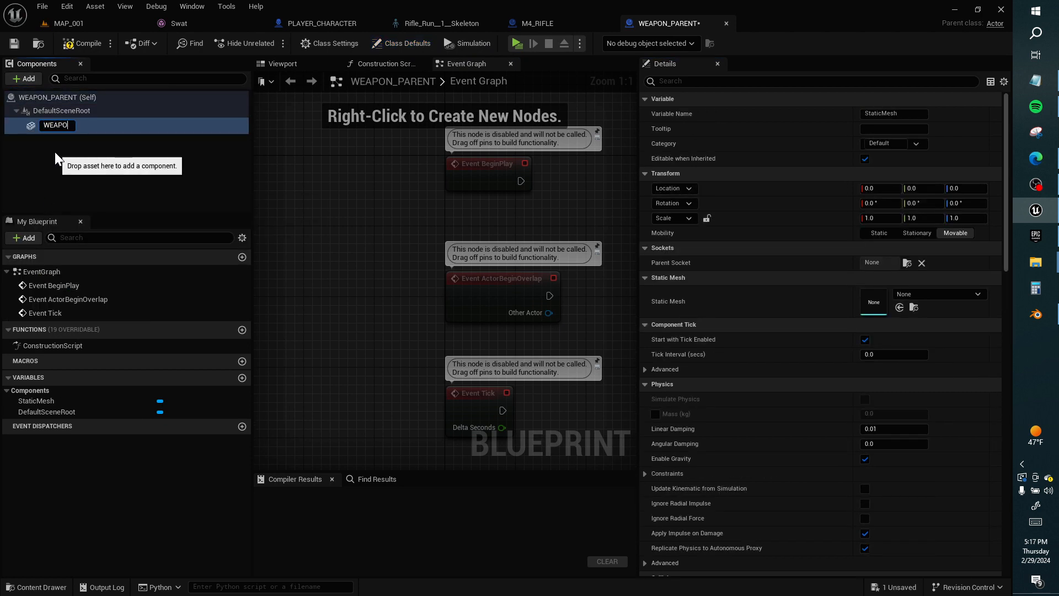
pyautogui.write('N_STATIC_MESH')
pyautogui.press('Return')
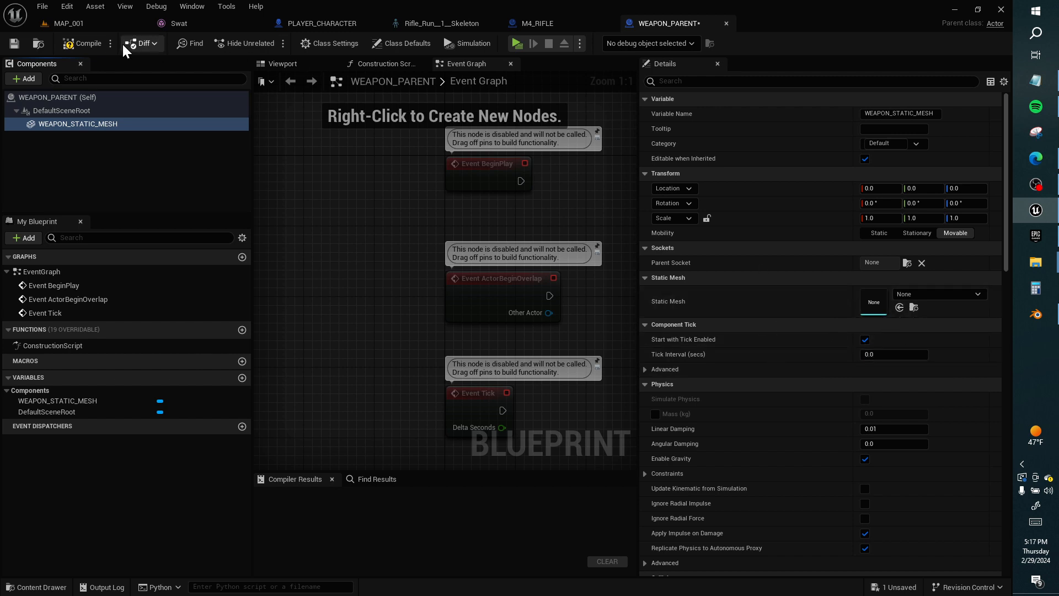
pyautogui.click(87, 42)
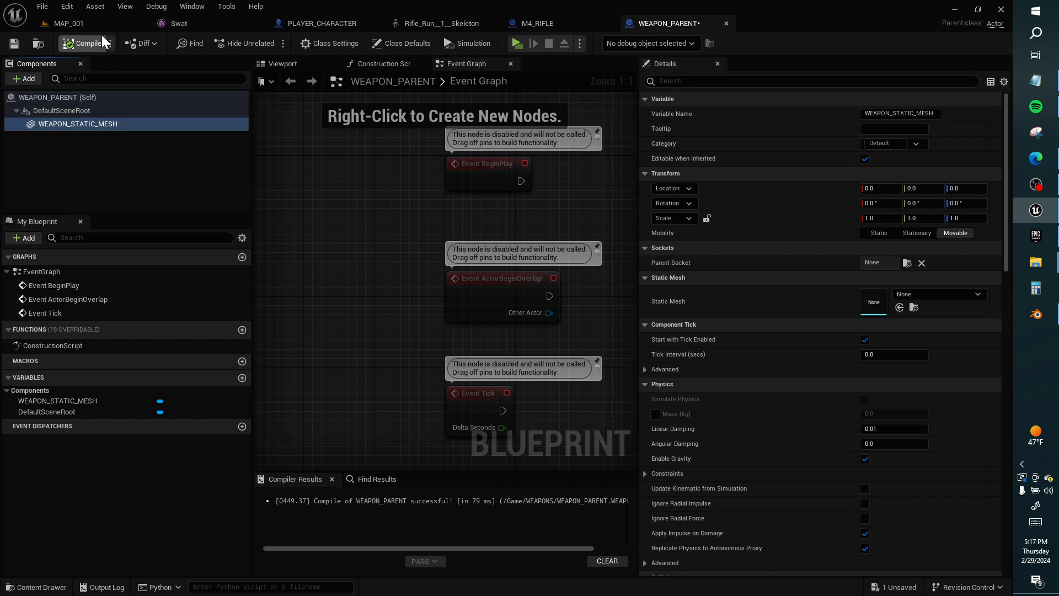
# Step: In M4_RIFLE, assign the untit2led mesh to the inherited WEAPON_STATIC_MESH, inspect it in the viewport, and compile
pyautogui.click(66, 23)
pyautogui.doubleClick(203, 405)
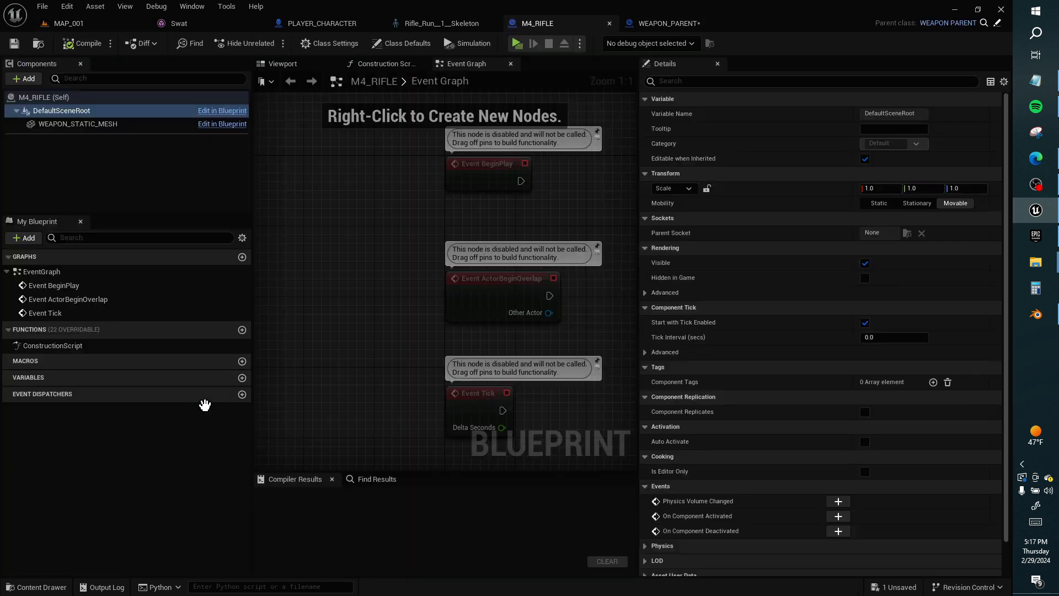
pyautogui.click(128, 124)
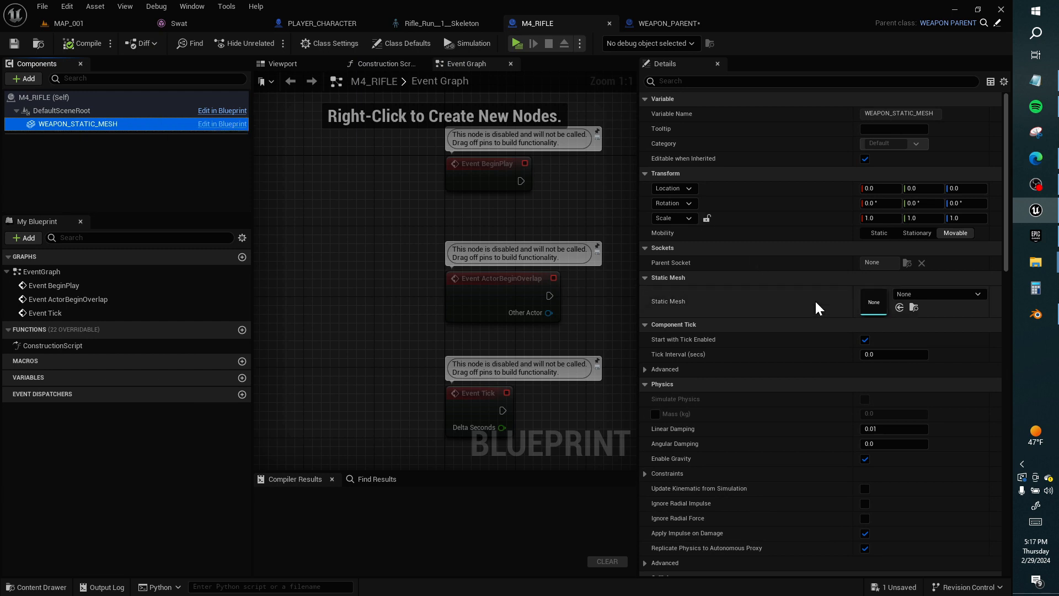
pyautogui.click(936, 294)
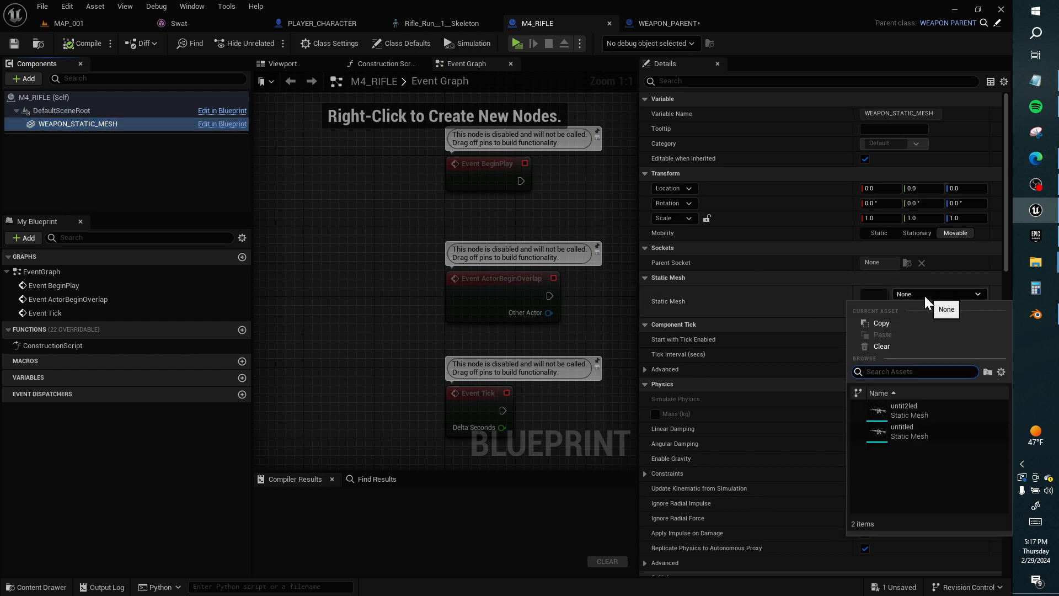
pyautogui.click(911, 409)
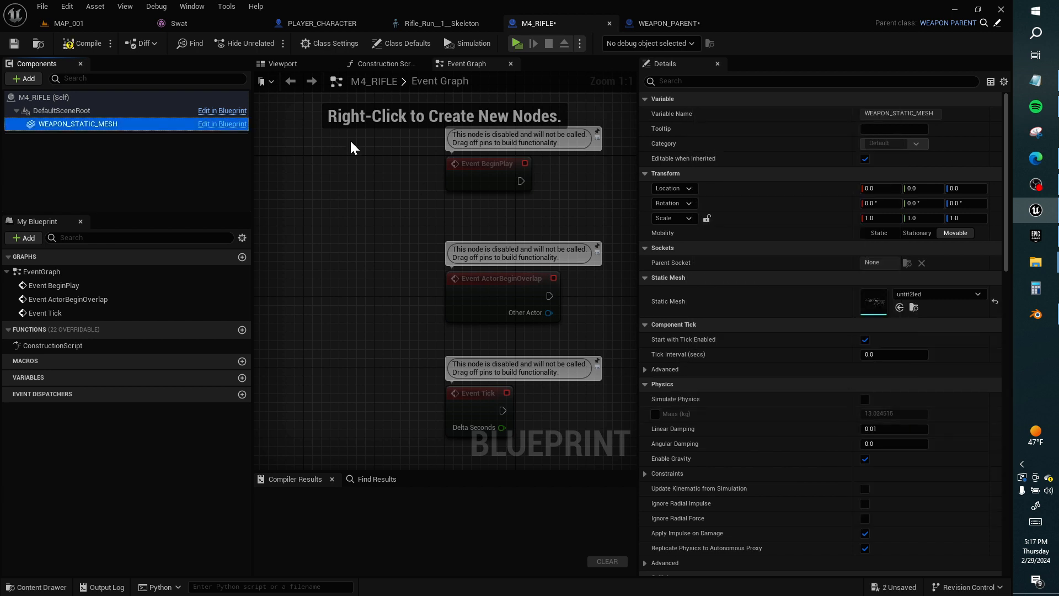
pyautogui.click(293, 64)
pyautogui.moveTo(435, 235); pyautogui.dragTo(385, 220, button='right')
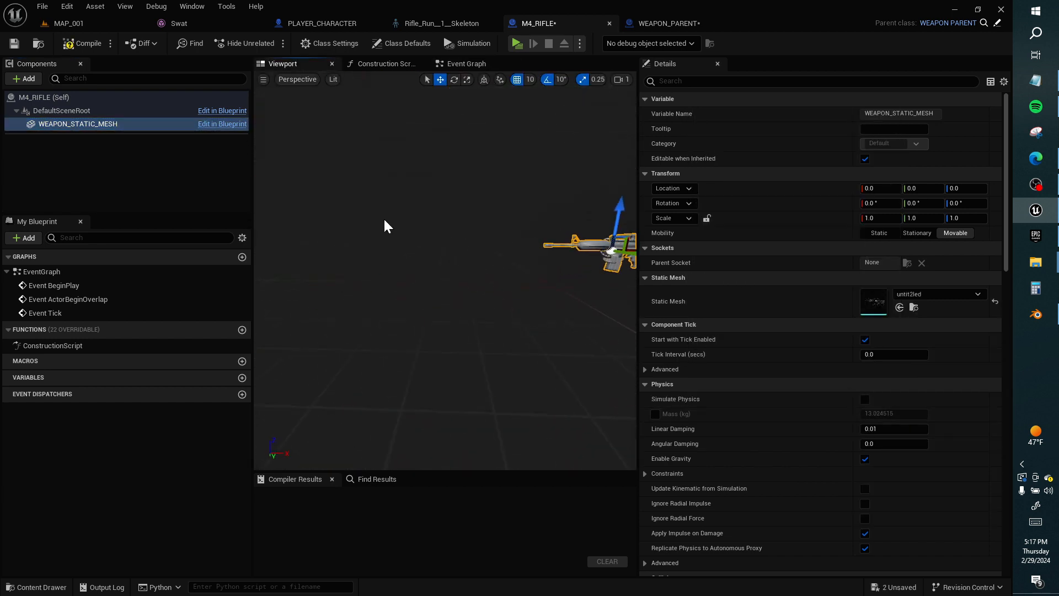
pyautogui.click(87, 43)
# Step: Play-test MAP_001 to check how the spawned rifle sits in the character's hands, and close the preview
pyautogui.click(132, 23)
pyautogui.click(268, 43)
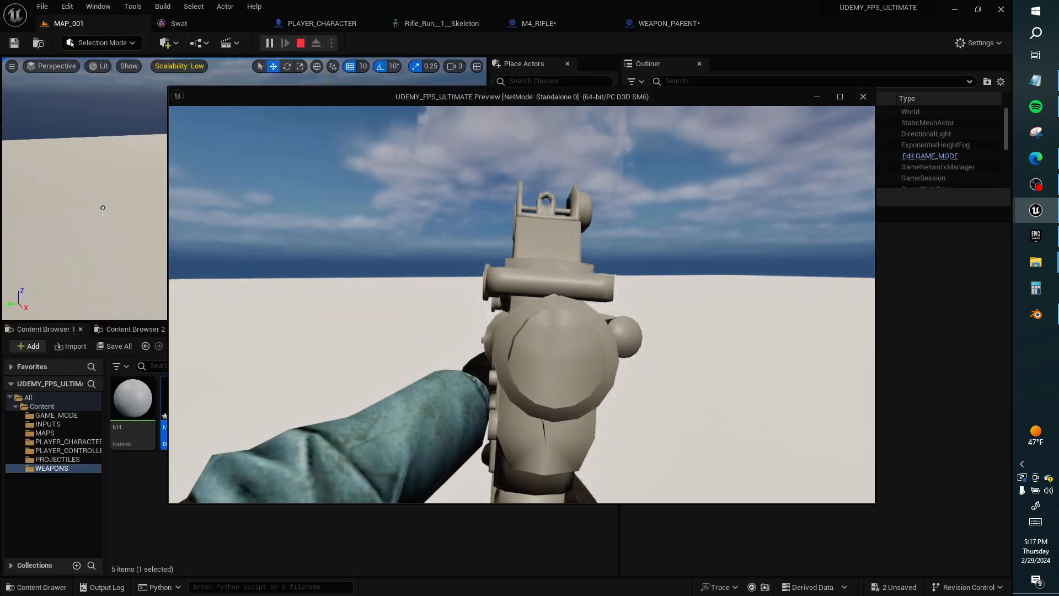
pyautogui.hotkey('alt', 'Tab')
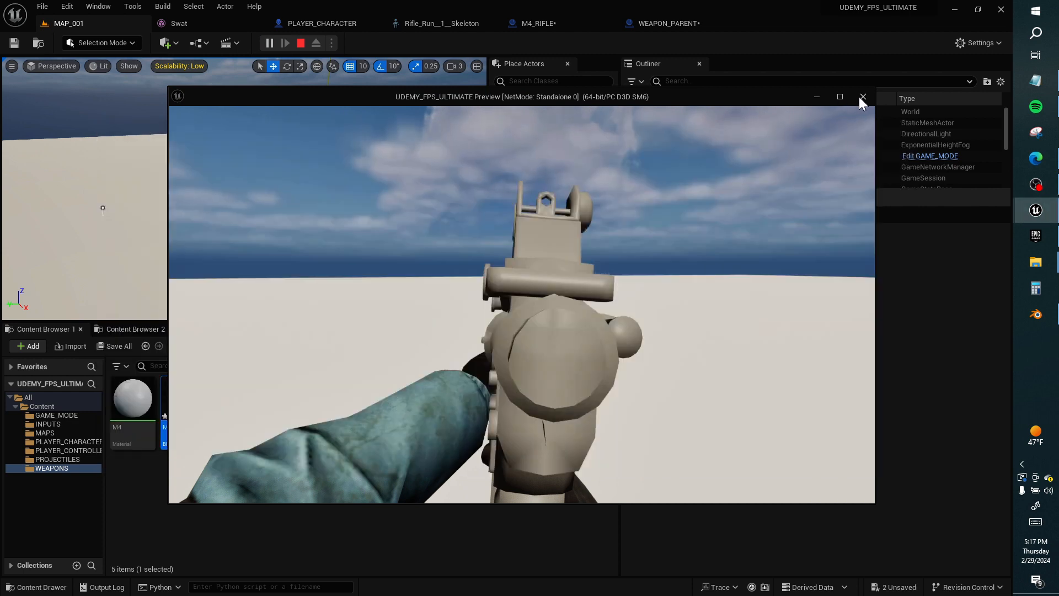
pyautogui.click(859, 98)
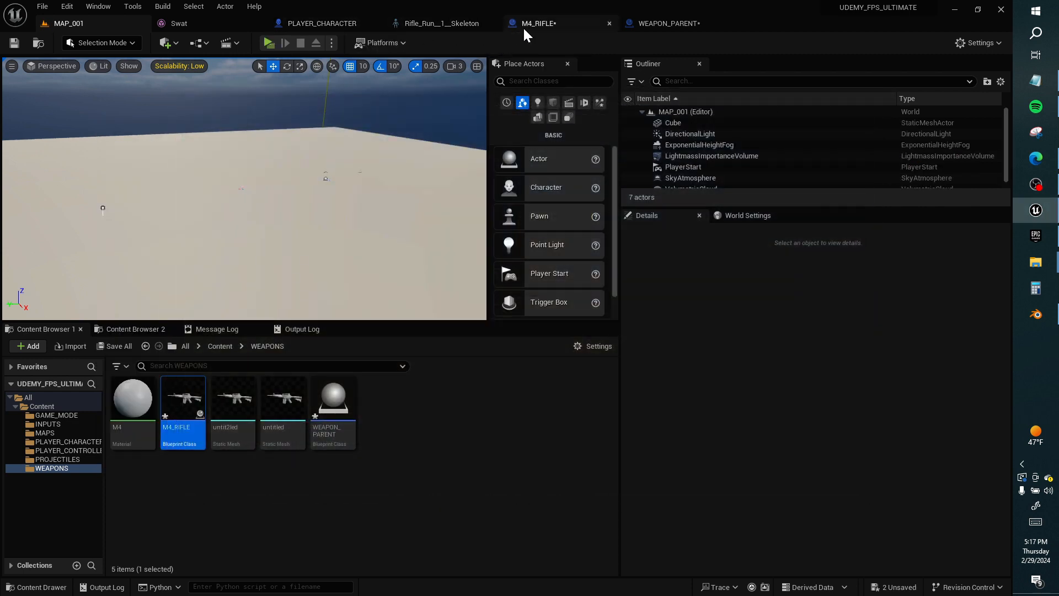
# Step: In Rifle_Run__1__Skeleton, move WEAPON_SOCKET to a relative location of about -1.91, 0.88, 30.92 and save the skeleton
pyautogui.click(454, 25)
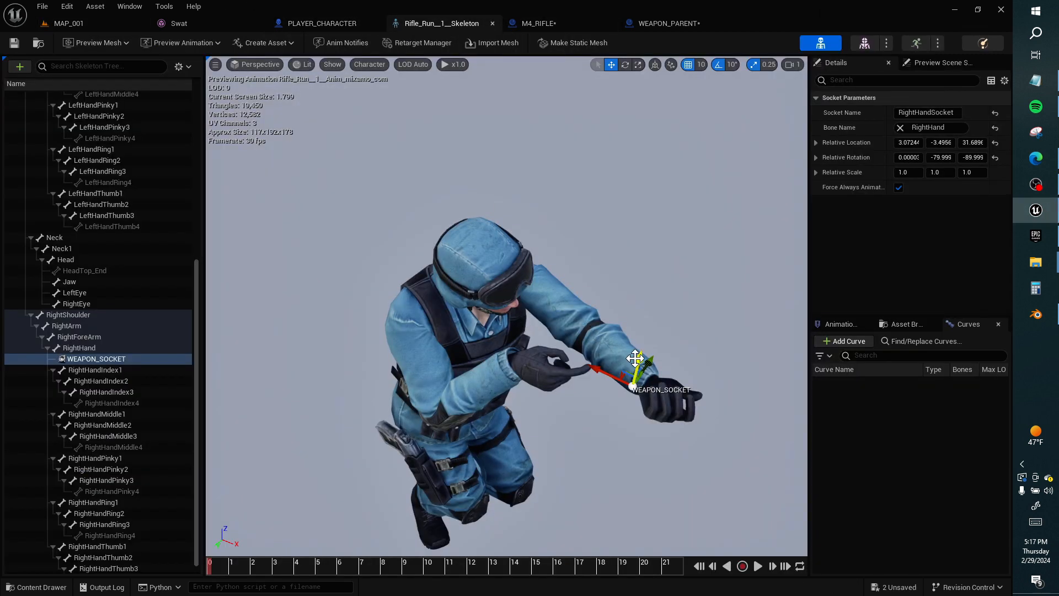
pyautogui.moveTo(636, 358); pyautogui.dragTo(634, 386)
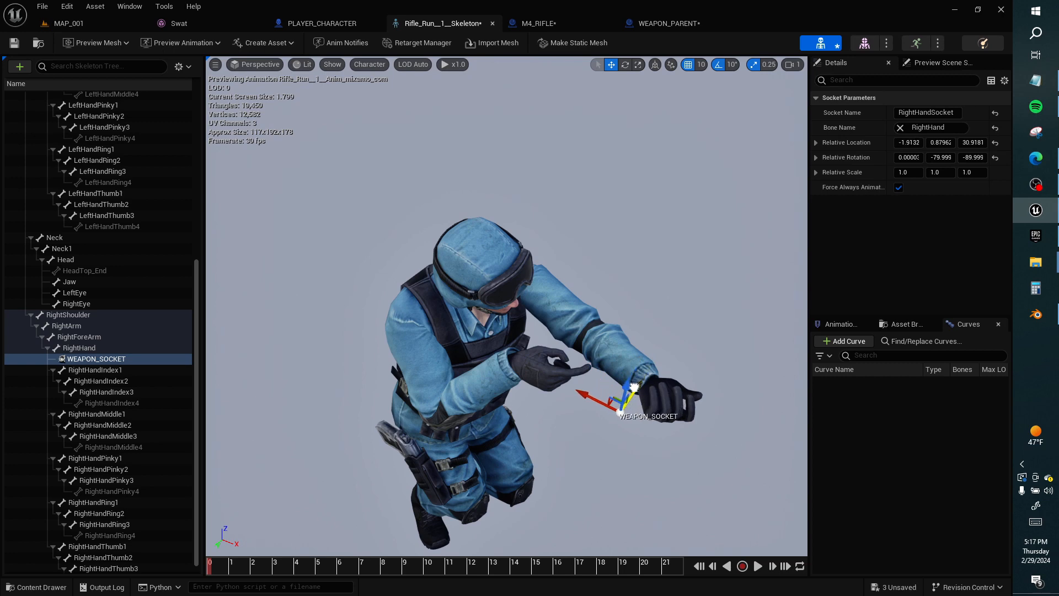
pyautogui.click(15, 43)
# Step: Play-test MAP_001 to check the rifle with the moved socket, and close the preview
pyautogui.click(66, 23)
pyautogui.click(268, 42)
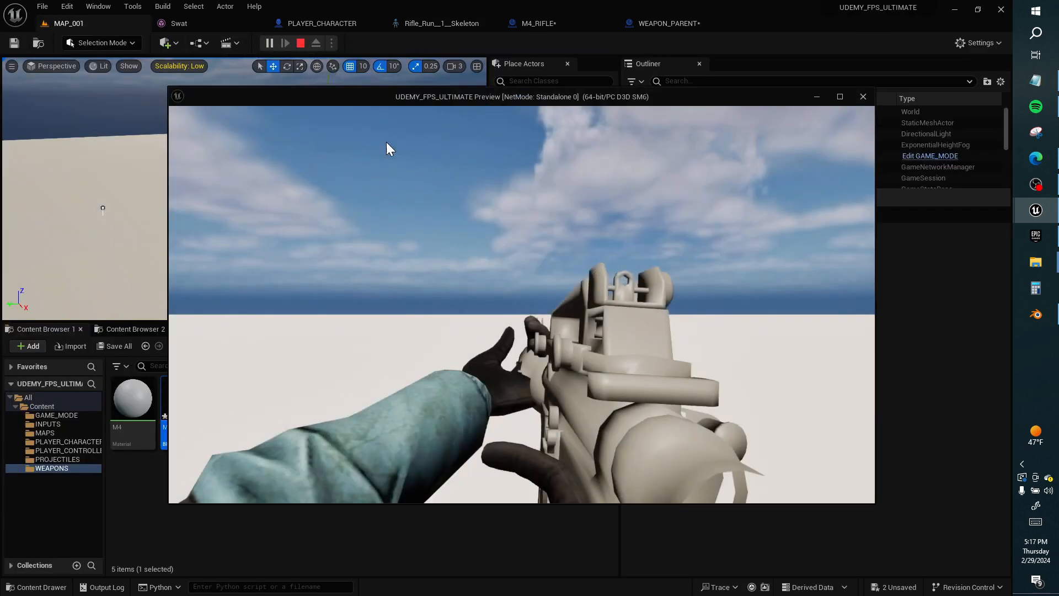
pyautogui.hotkey('alt', 'Tab')
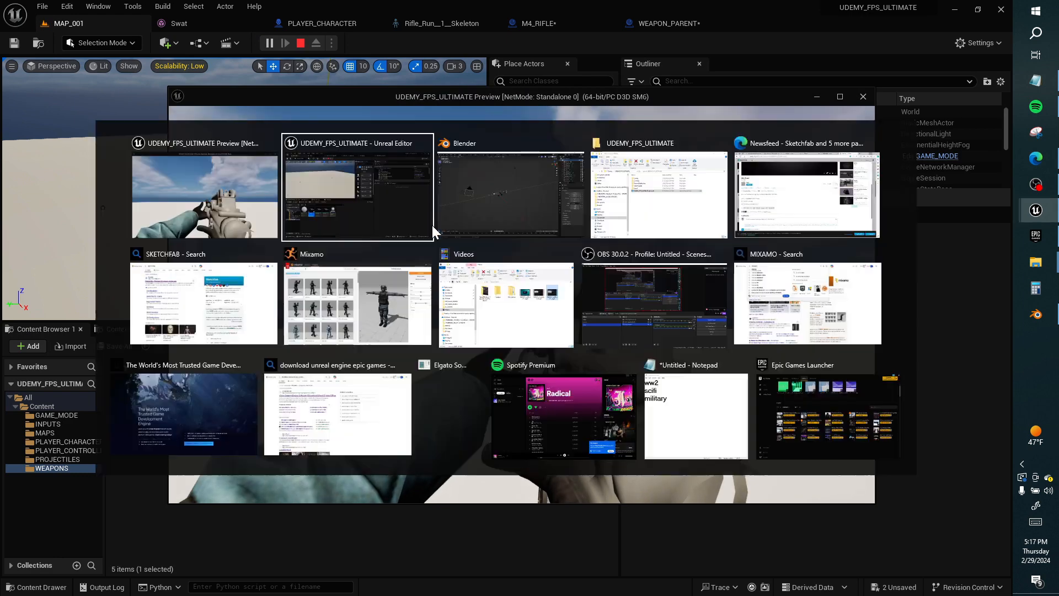
pyautogui.click(270, 144)
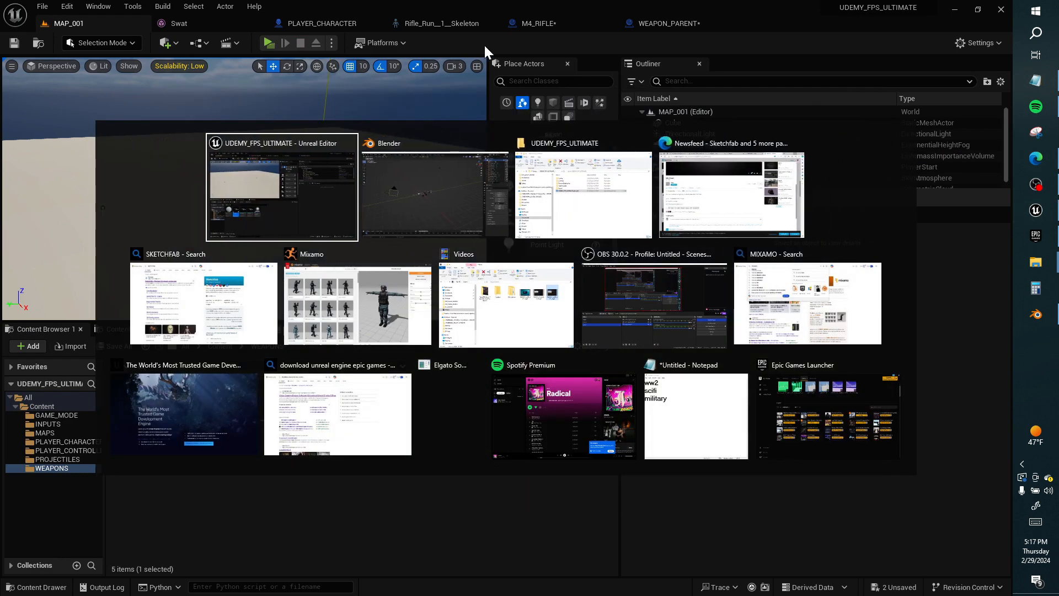
# Step: Move WEAPON_SOCKET to about -1.91, -1.75, 31.38, rotate it to about 10° on the first rotation value, and save the skeleton
pyautogui.click(460, 23)
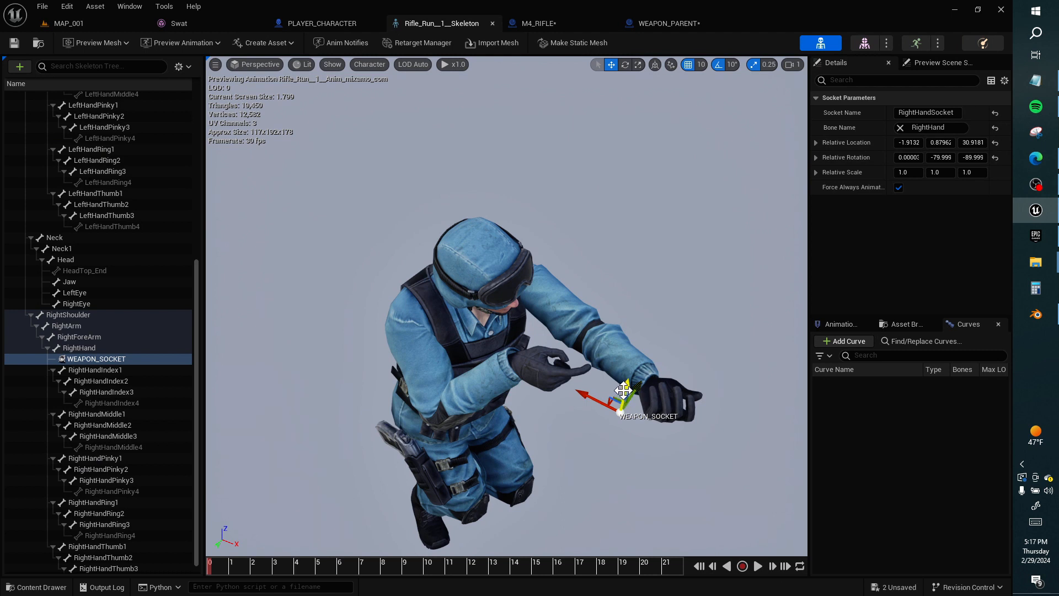
pyautogui.moveTo(623, 390); pyautogui.dragTo(622, 382)
pyautogui.press('e')
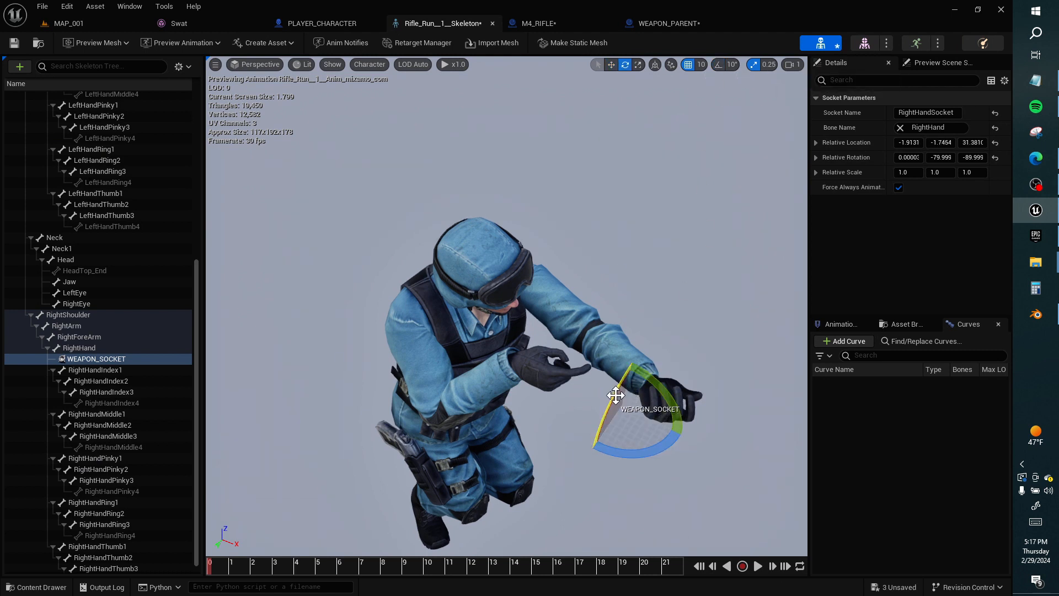
pyautogui.moveTo(615, 395); pyautogui.dragTo(618, 401)
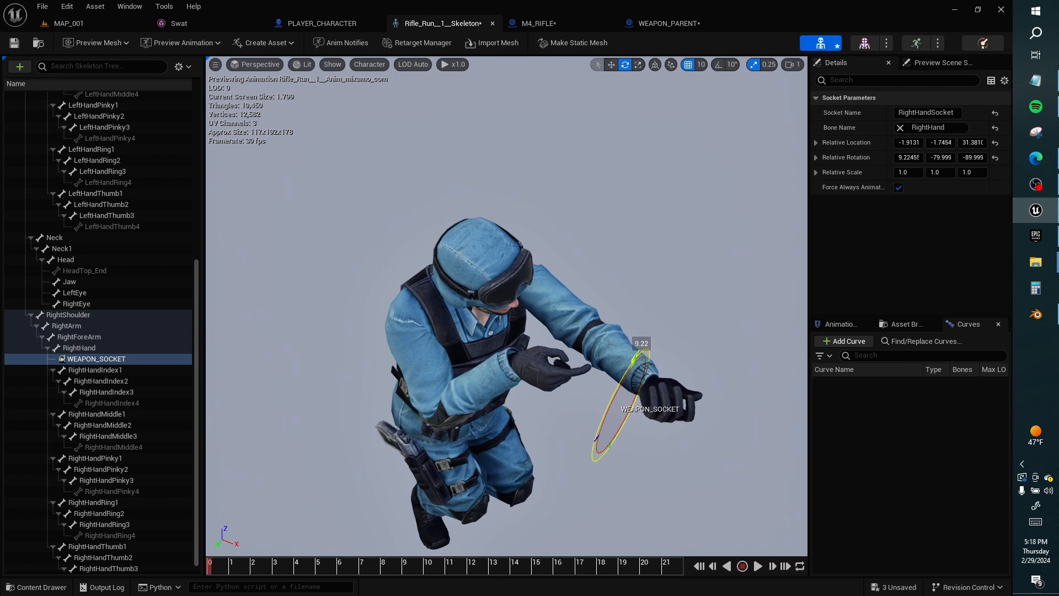
pyautogui.moveTo(618, 402); pyautogui.dragTo(615, 395)
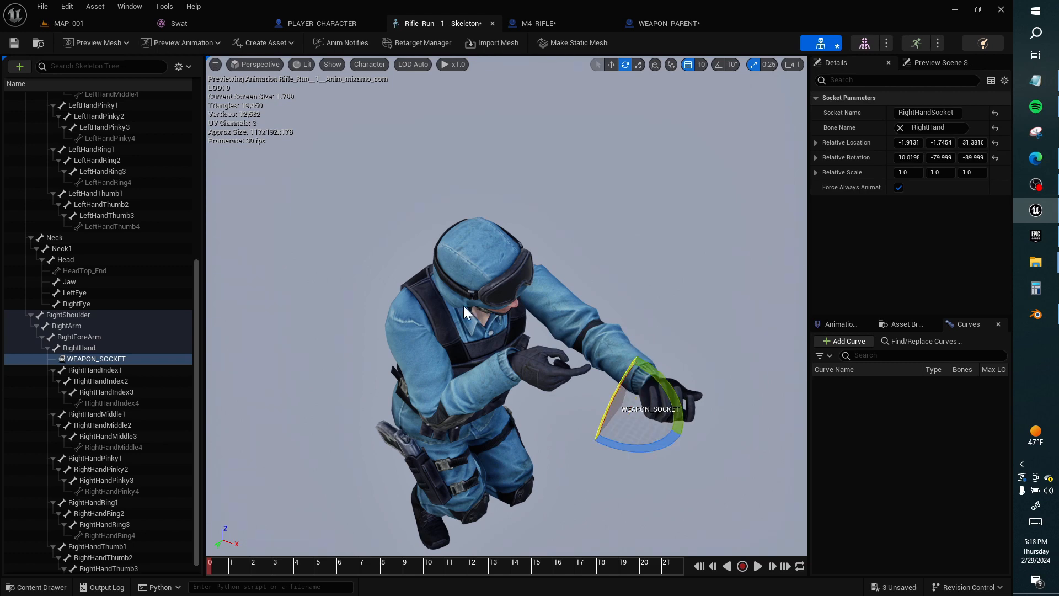
# Step: Play-test MAP_001 to check the rifle's angle after rotating the socket, and close the preview
pyautogui.click(89, 23)
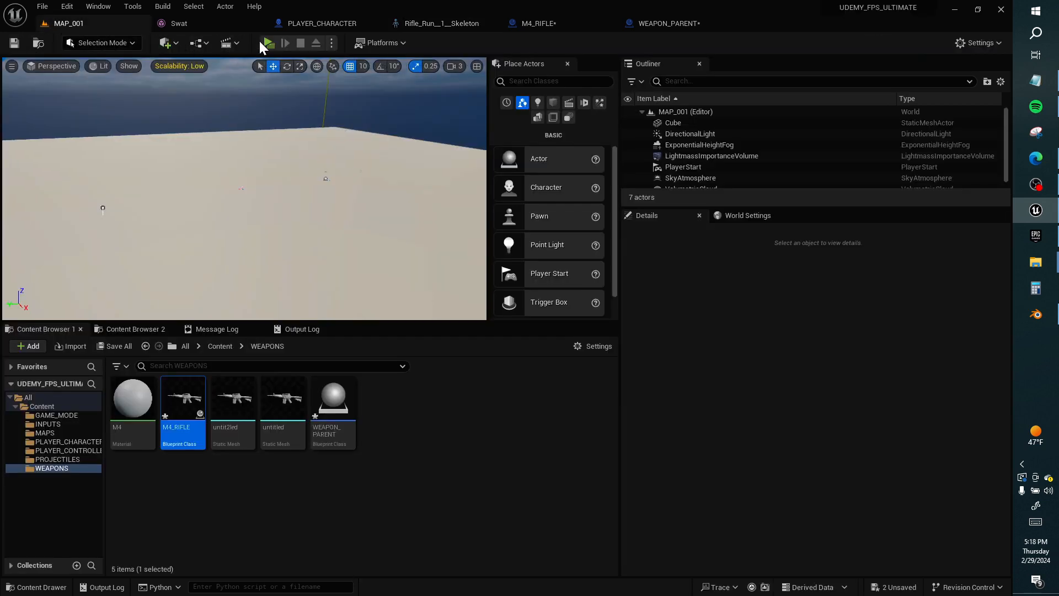
pyautogui.click(267, 43)
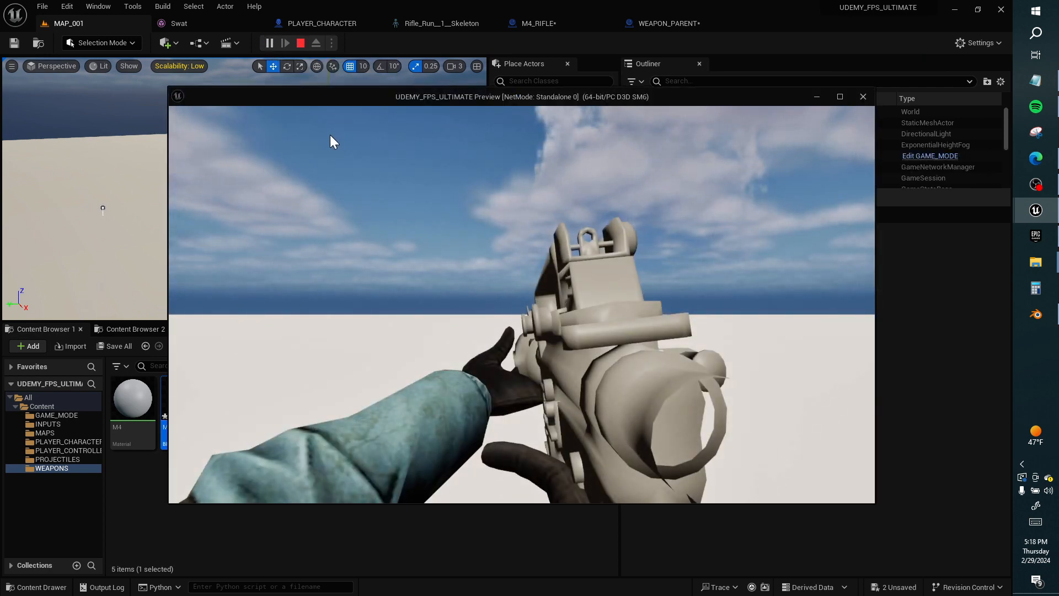
pyautogui.hotkey('alt', 'Tab')
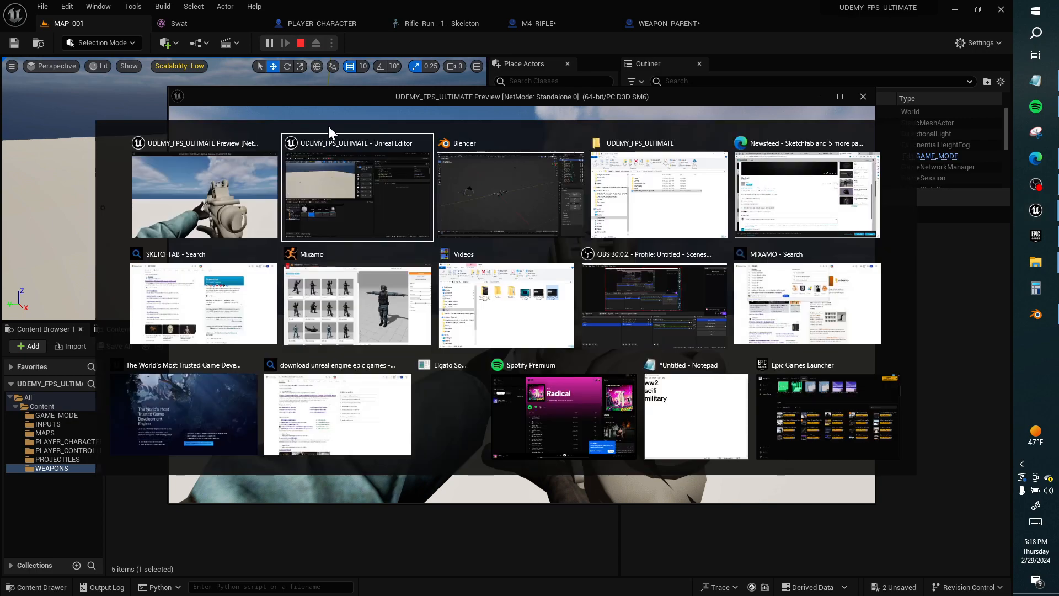
pyautogui.click(272, 143)
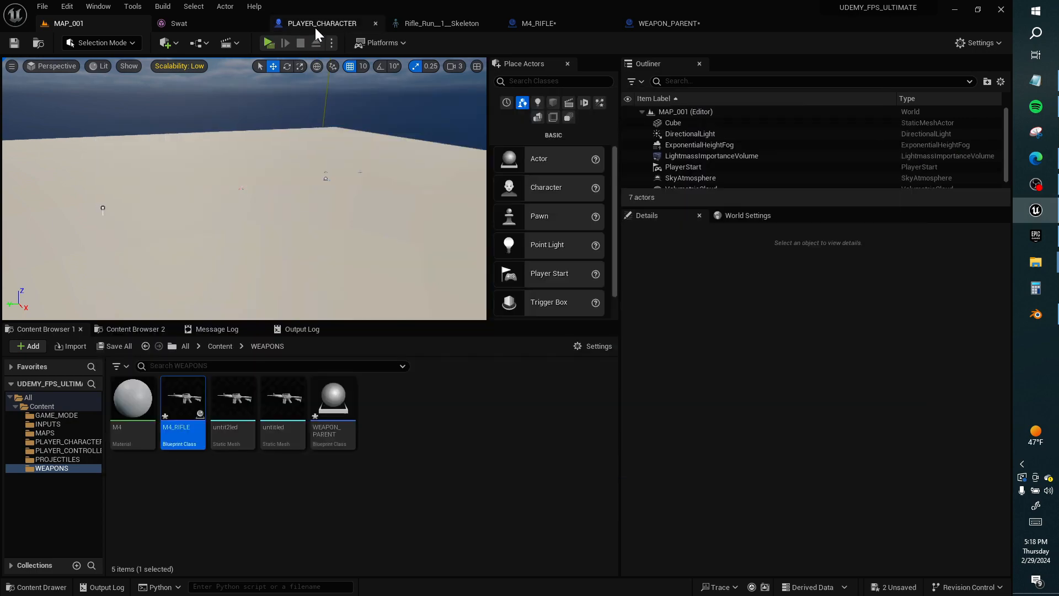
# Step: In PLAYER_CHARACTER, detach PLAYER_CHARACTER_SKELETAL_MESH from the camera and parent it directly to the Capsule Component
pyautogui.click(315, 26)
pyautogui.click(305, 67)
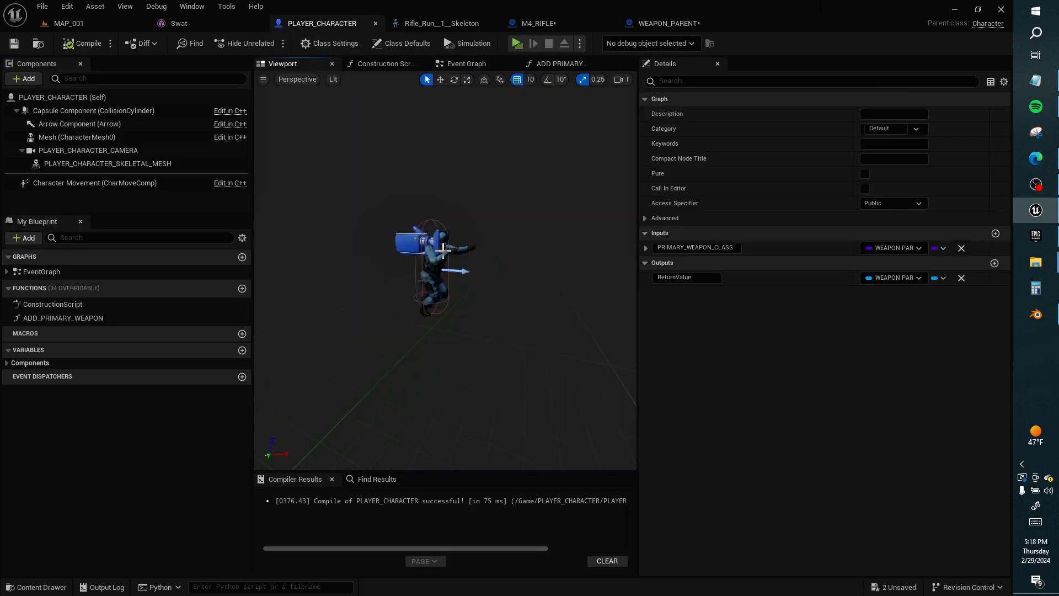
pyautogui.moveTo(405, 323); pyautogui.dragTo(405, 341, button='right')
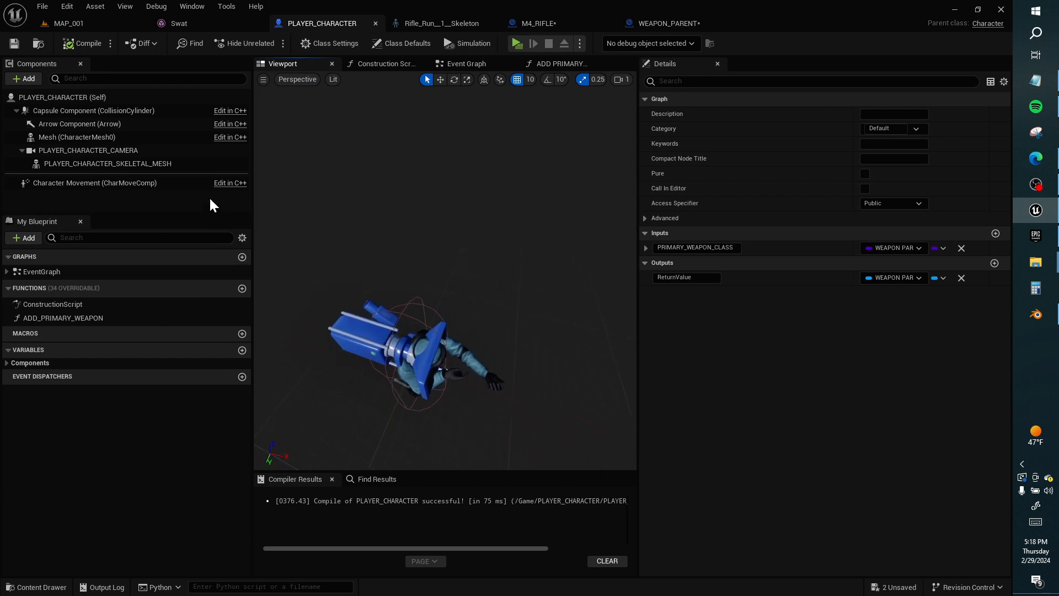
pyautogui.moveTo(187, 166); pyautogui.dragTo(190, 144)
# Step: With grid snapping off, move PLAYER_CHARACTER_CAMERA back to an X location of about 26.89 and reattach PLAYER_CHARACTER_SKELETAL_MESH under it
pyautogui.click(181, 164)
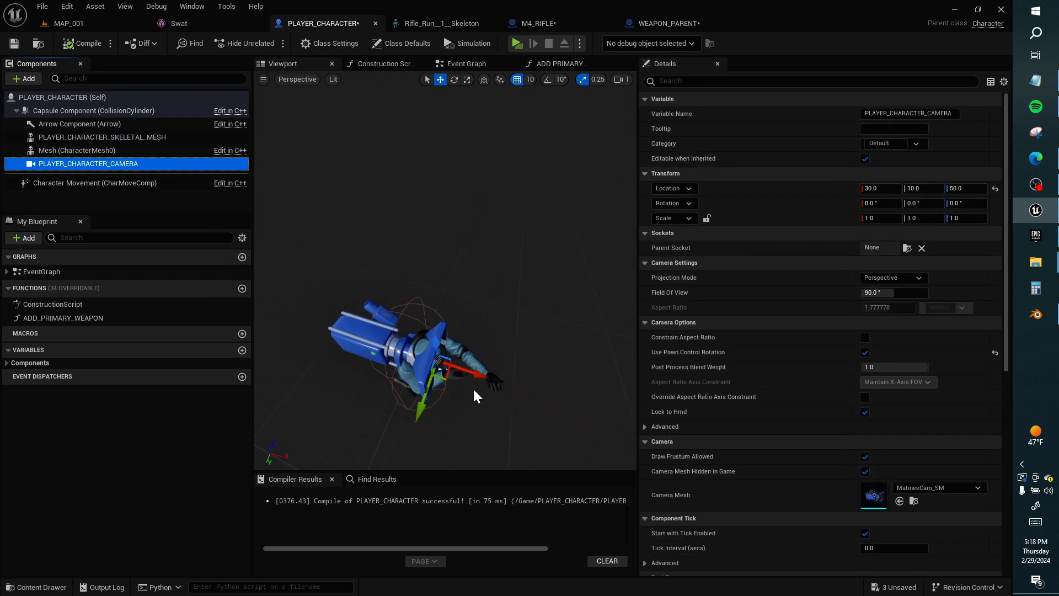
pyautogui.moveTo(473, 378)
pyautogui.mouseDown()
pyautogui.moveTo(480, 370)
pyautogui.moveTo(479, 382)
pyautogui.mouseUp()
pyautogui.click(526, 80)
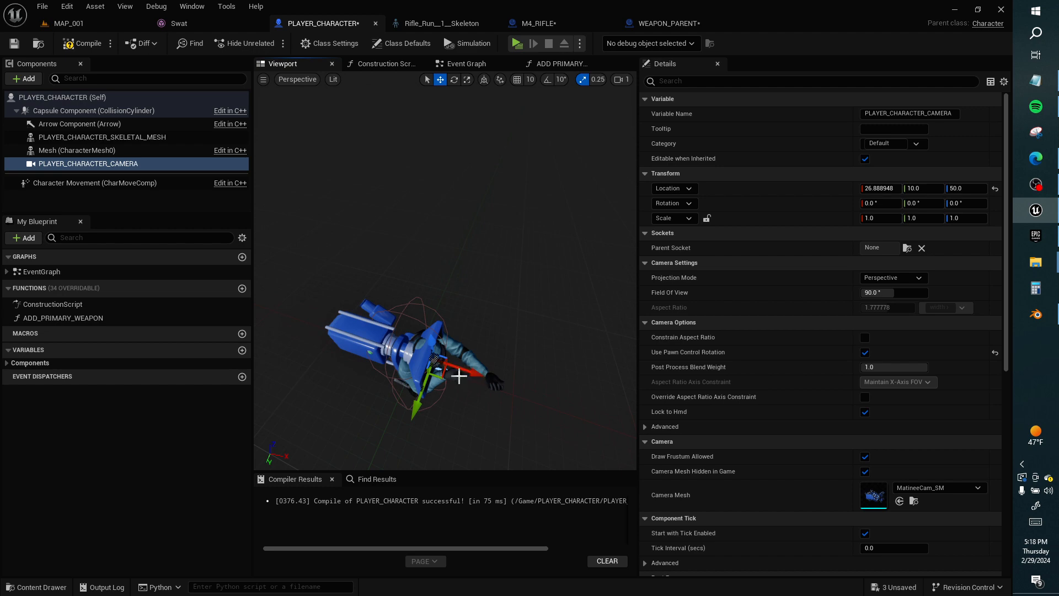
pyautogui.moveTo(119, 138); pyautogui.dragTo(123, 162)
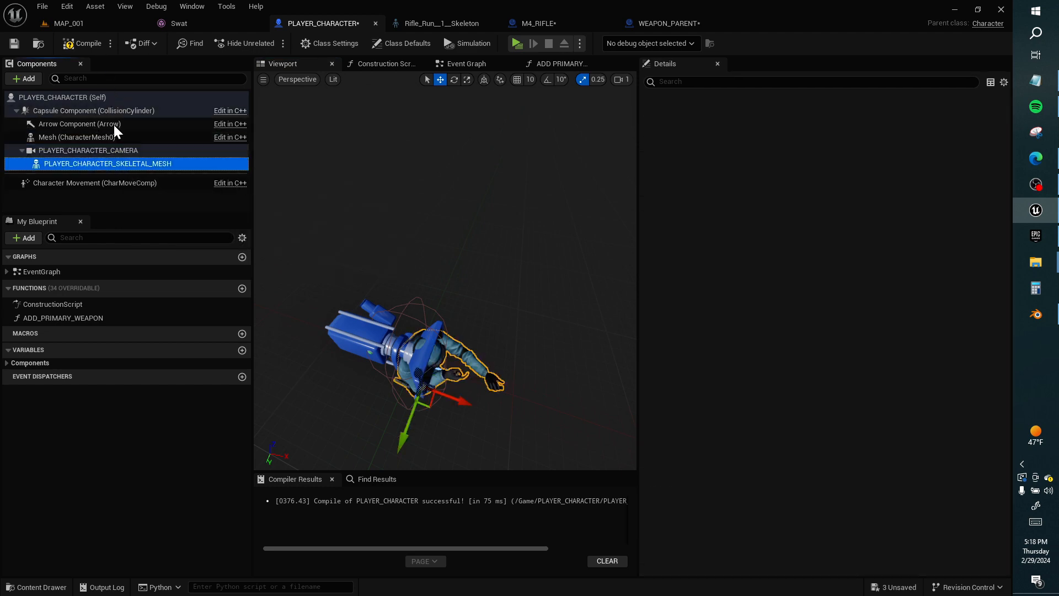
# Step: Play-test MAP_001 to check how the rifle sits with the repositioned camera, and close the preview
pyautogui.click(137, 23)
pyautogui.click(271, 43)
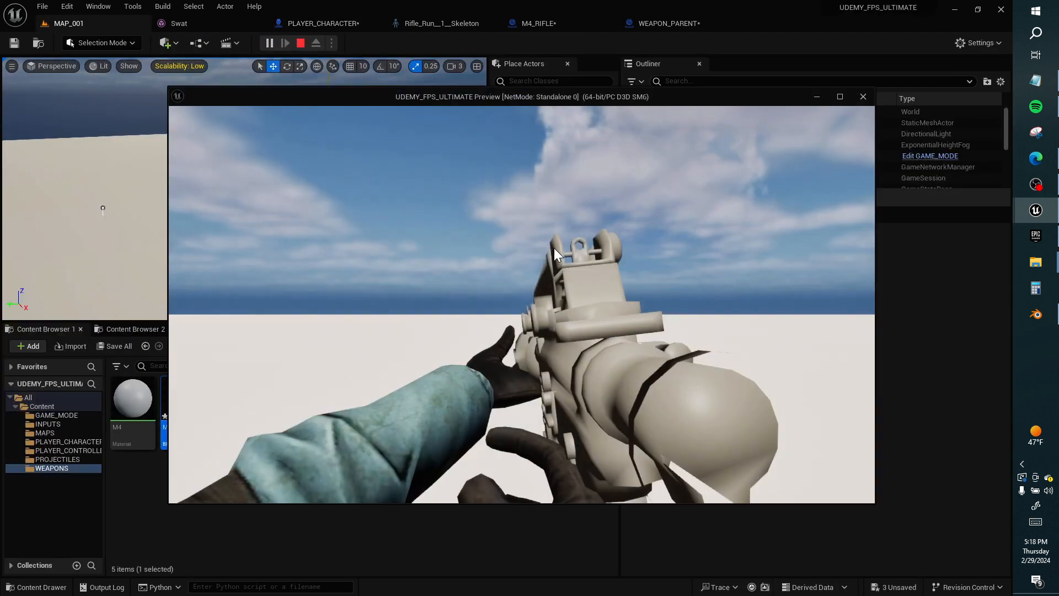
pyautogui.hotkey('alt', 'Tab')
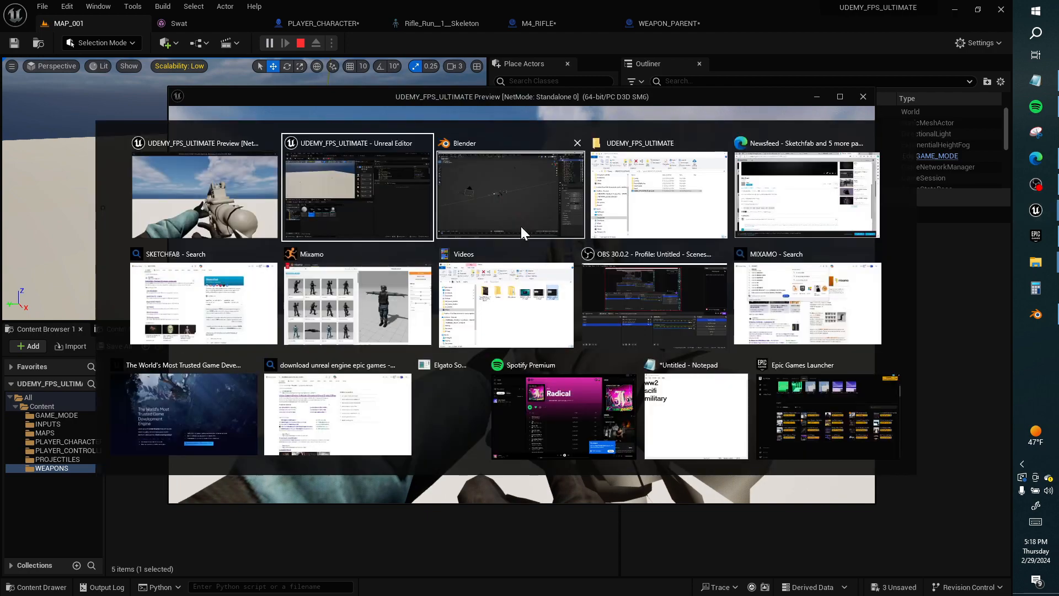
pyautogui.click(271, 143)
# Step: In the Rifle_Run__1__Skeleton asset, lower WEAPON_SOCKET to a relative location of about -2.67, 2.47, 30.64 and save the skeleton
pyautogui.click(455, 24)
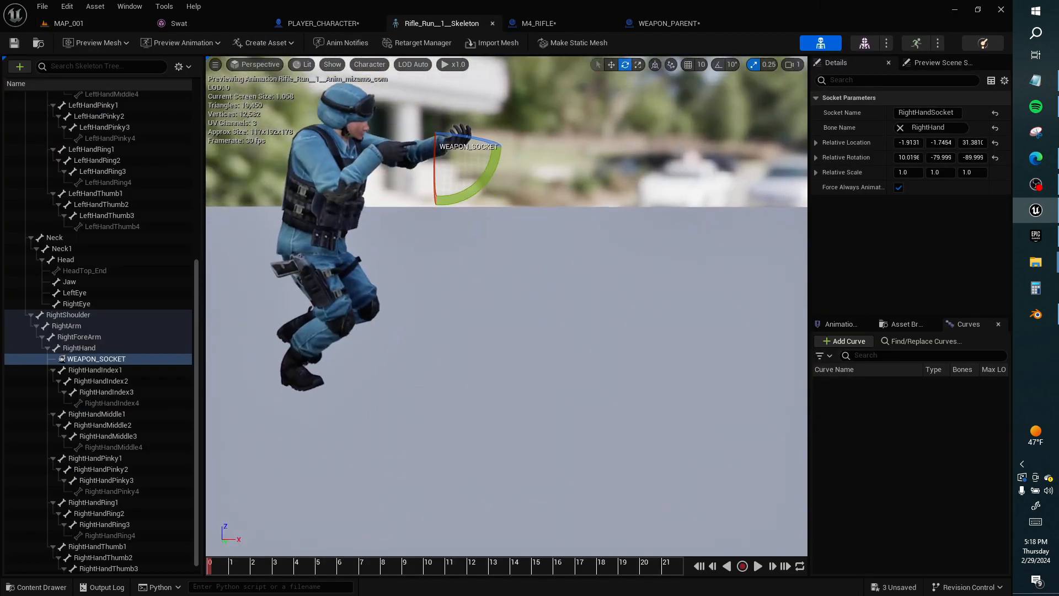
pyautogui.press('w')
pyautogui.moveTo(442, 92); pyautogui.dragTo(442, 101)
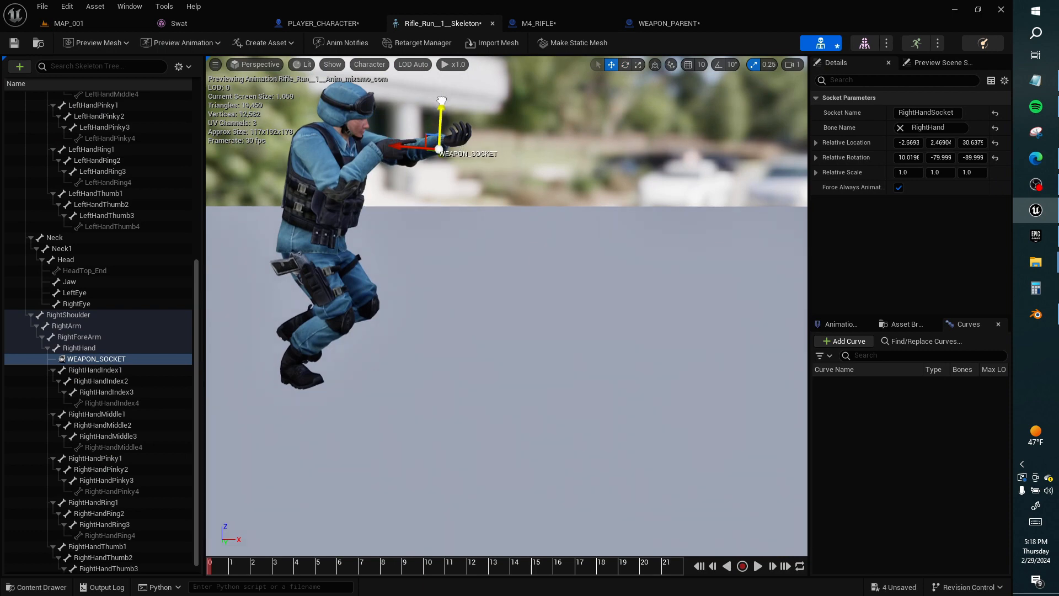
pyautogui.click(14, 43)
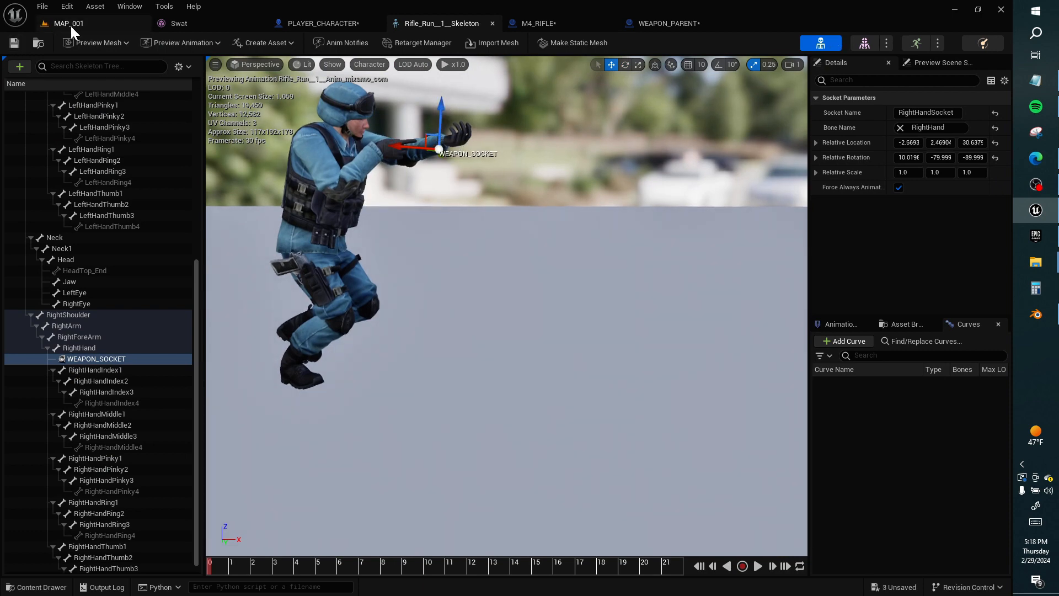
# Step: Play-test MAP_001 to check the rifle's height after lowering the socket, and close the preview
pyautogui.click(68, 23)
pyautogui.click(268, 43)
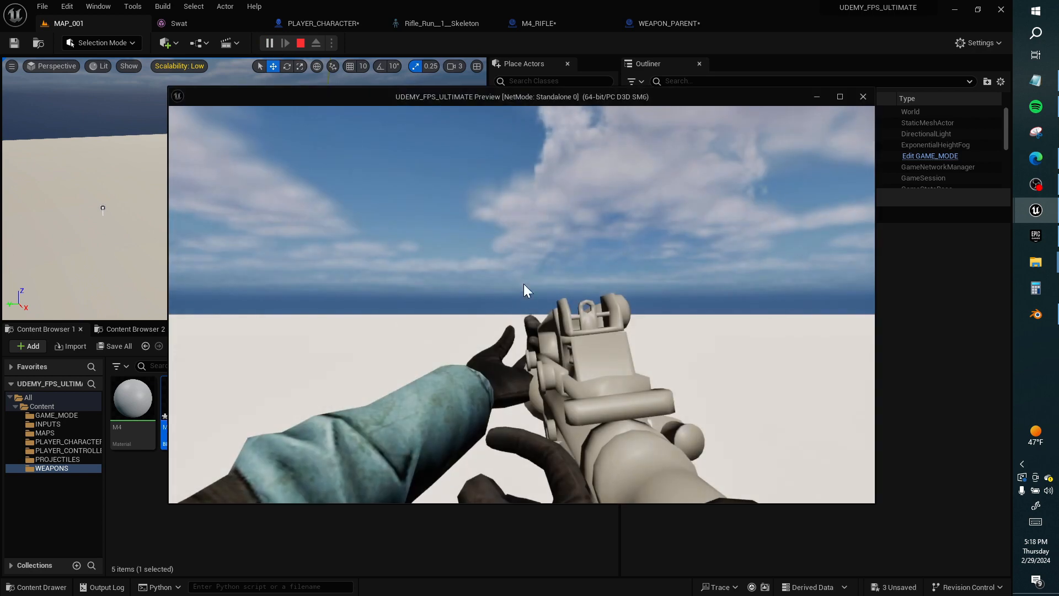
pyautogui.hotkey('alt', 'Tab')
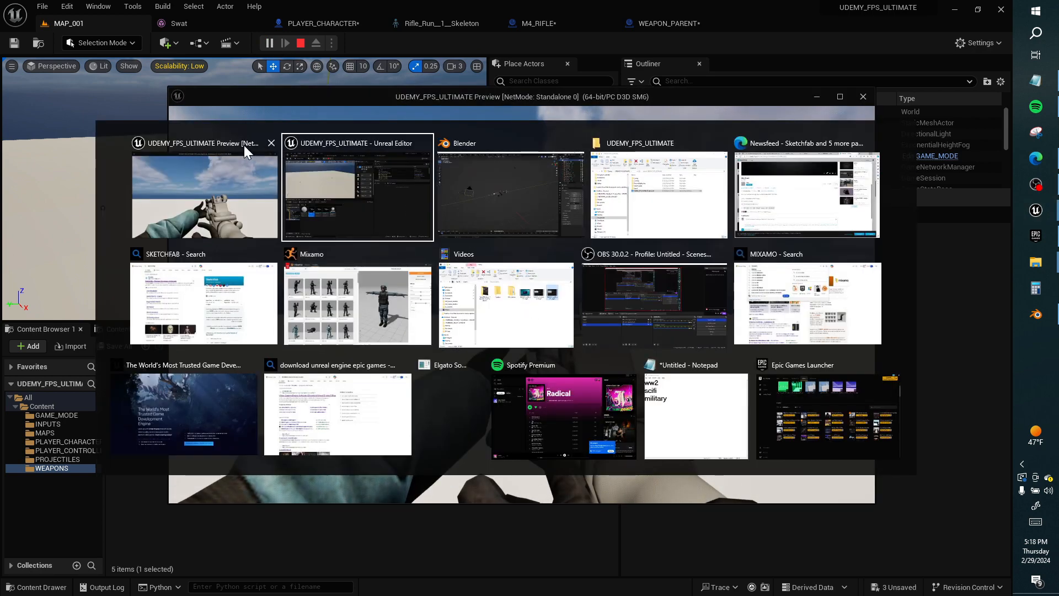
pyautogui.click(271, 144)
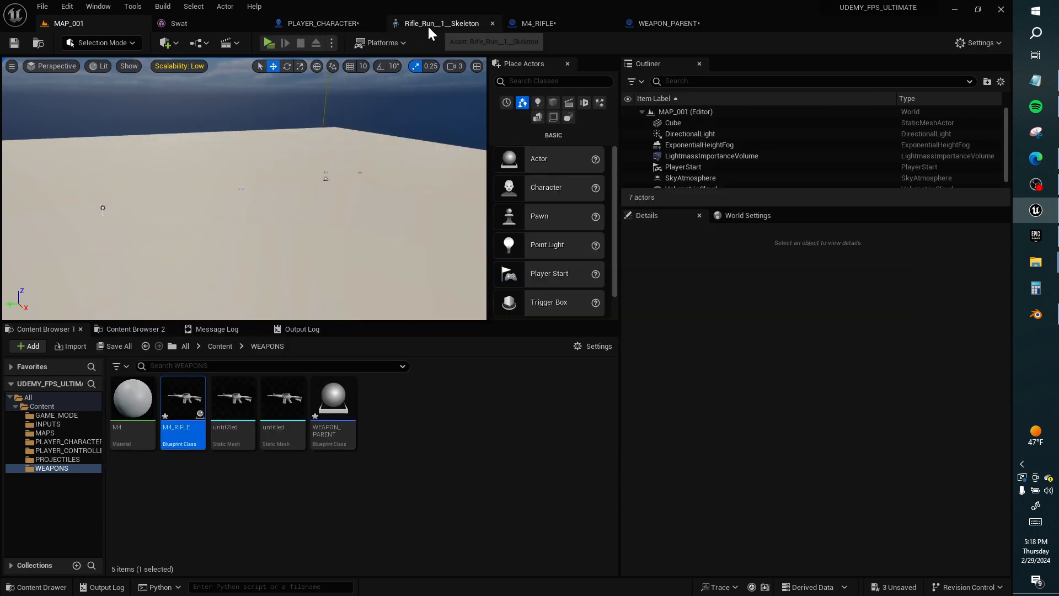
# Step: In the skeleton, rotate the LeftShoulder bone to about 77.42, -60.07, -164.19 so the left arm drops slightly
pyautogui.click(429, 26)
pyautogui.moveTo(276, 131); pyautogui.dragTo(220, 83, button='right')
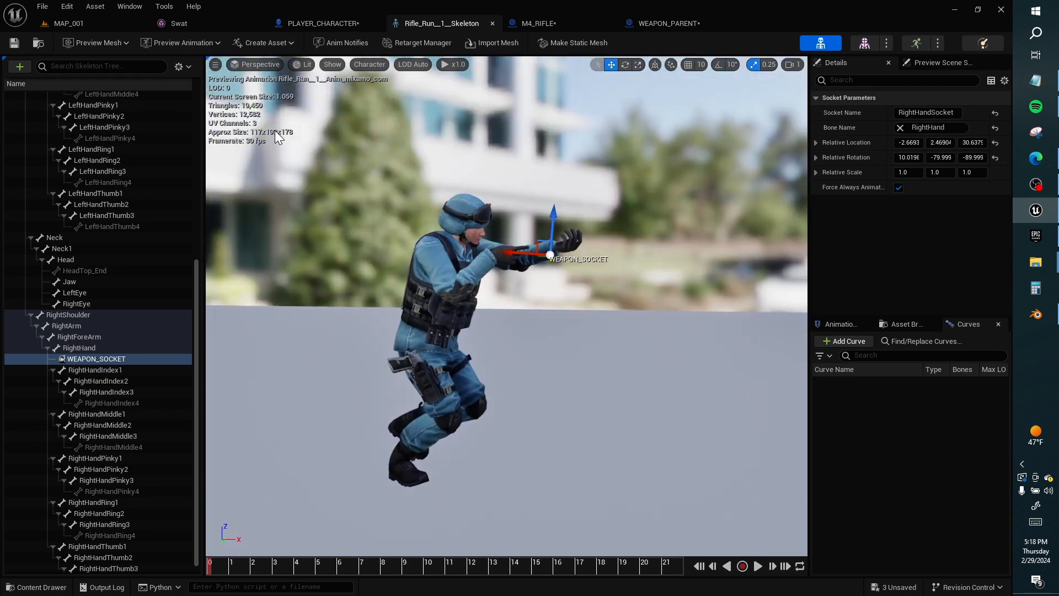
pyautogui.scroll(10, 122, 216)
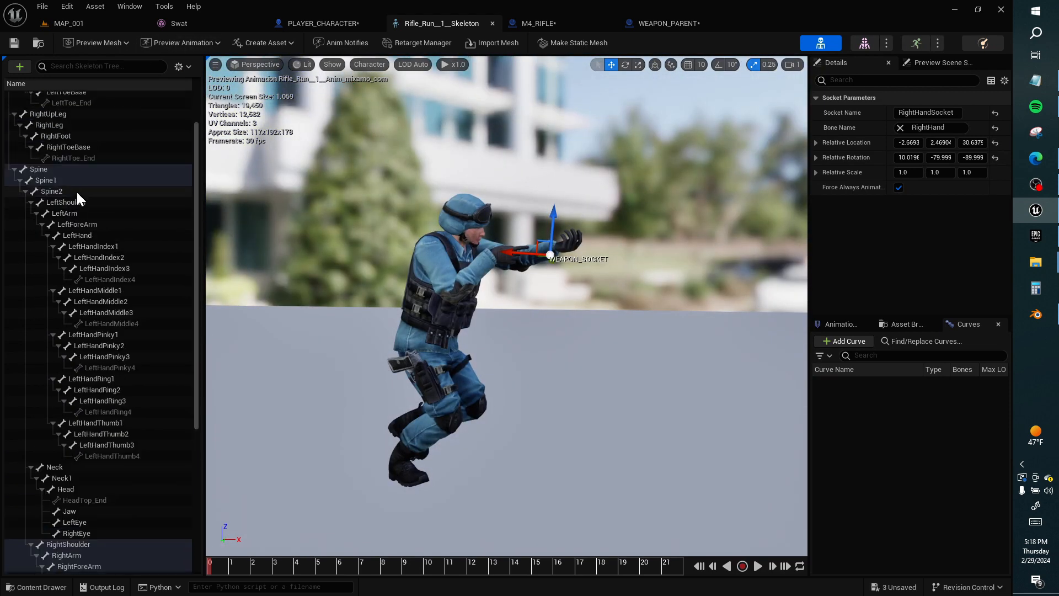
pyautogui.click(88, 67)
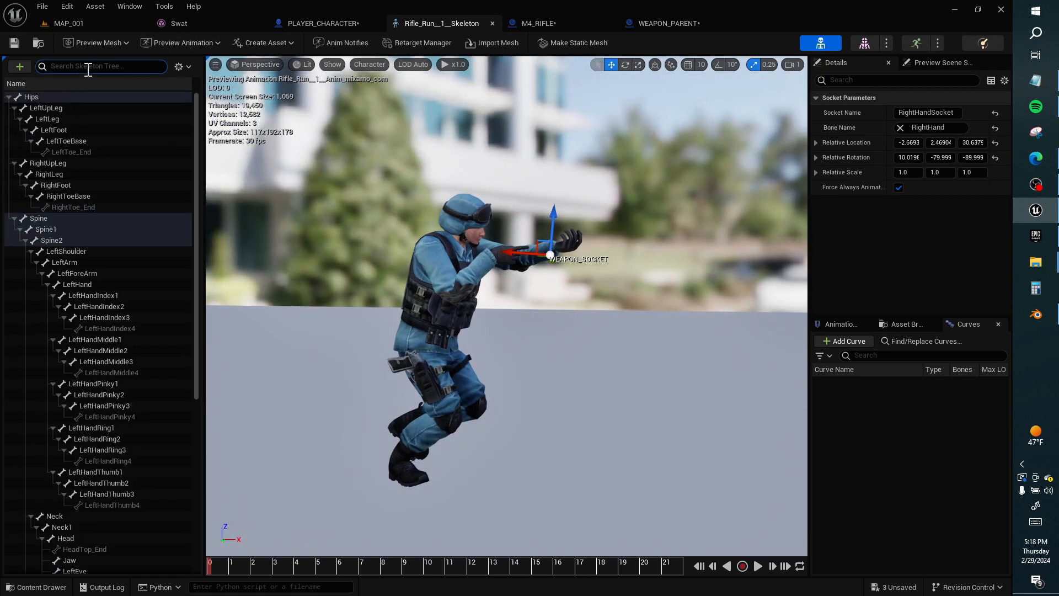
pyautogui.press('BackSpace')
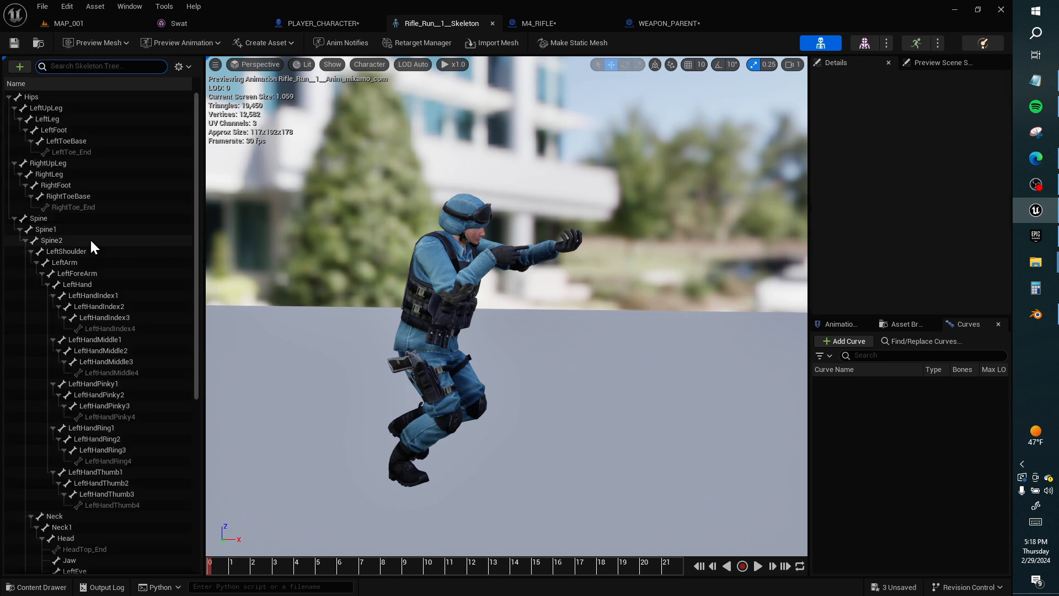
pyautogui.click(78, 251)
pyautogui.moveTo(402, 262); pyautogui.dragTo(260, 265, button='right')
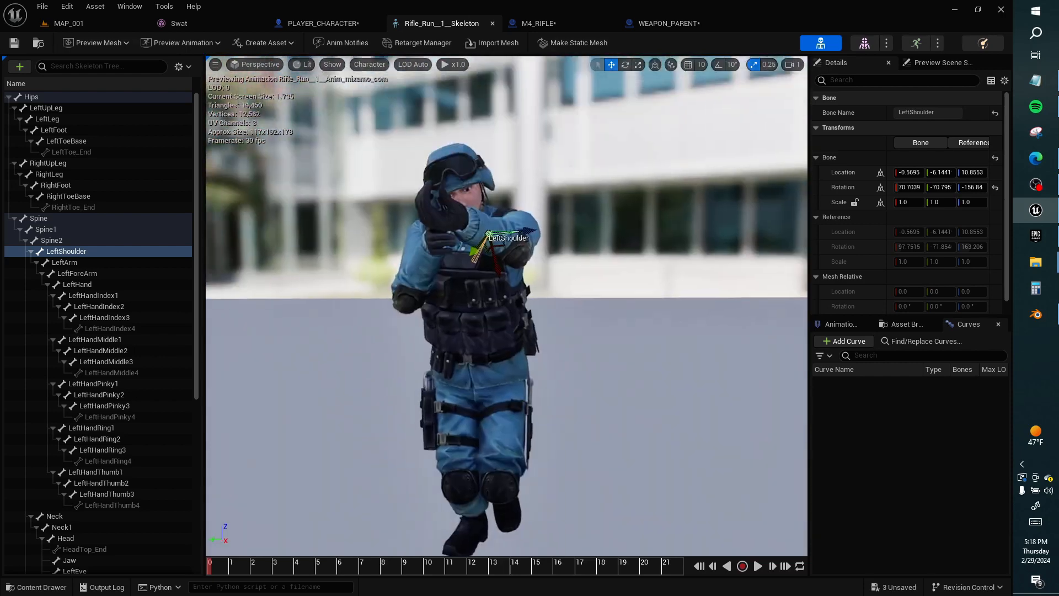
pyautogui.press('e')
pyautogui.moveTo(465, 201); pyautogui.dragTo(465, 206)
pyautogui.moveTo(436, 220); pyautogui.dragTo(530, 232, button='right')
pyautogui.moveTo(390, 229); pyautogui.dragTo(474, 230, button='right')
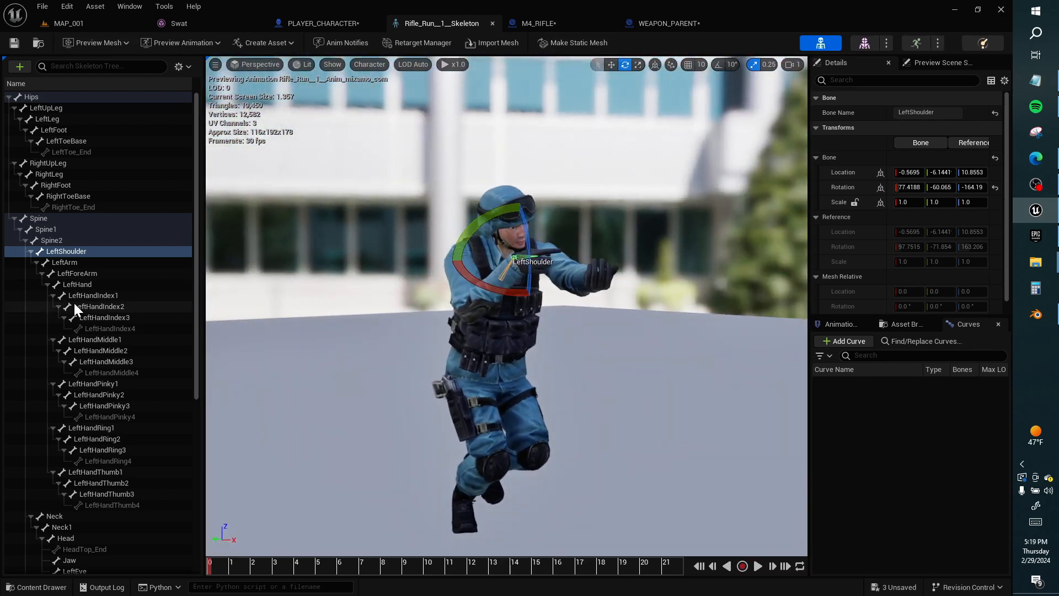
# Step: Rotate the RightShoulder bone to about -101.17, -60.14, -164.95
pyautogui.scroll(-10, 75, 309)
pyautogui.click(84, 417)
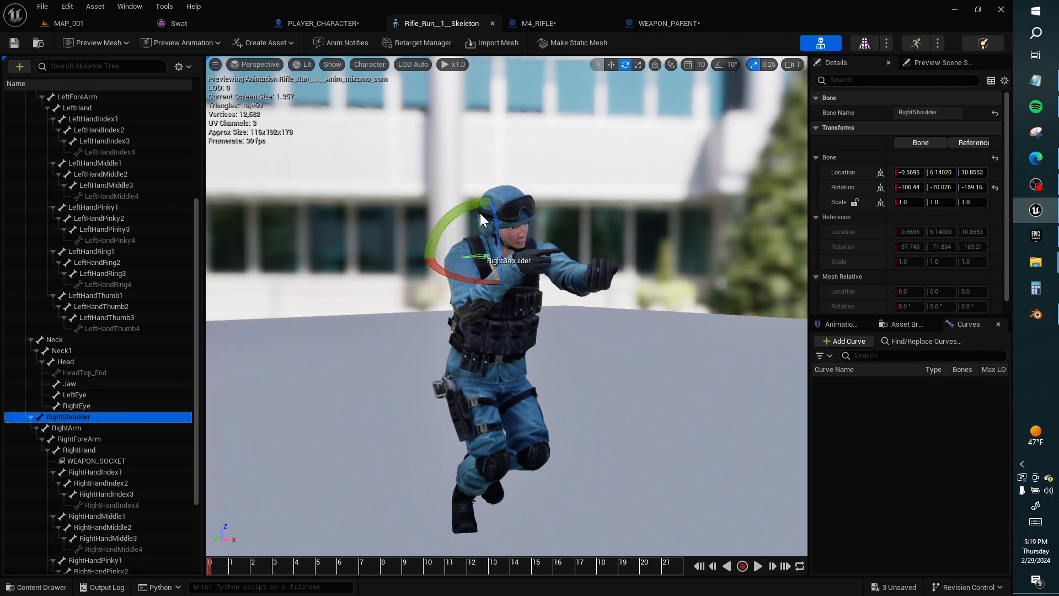
pyautogui.moveTo(489, 213); pyautogui.dragTo(454, 204)
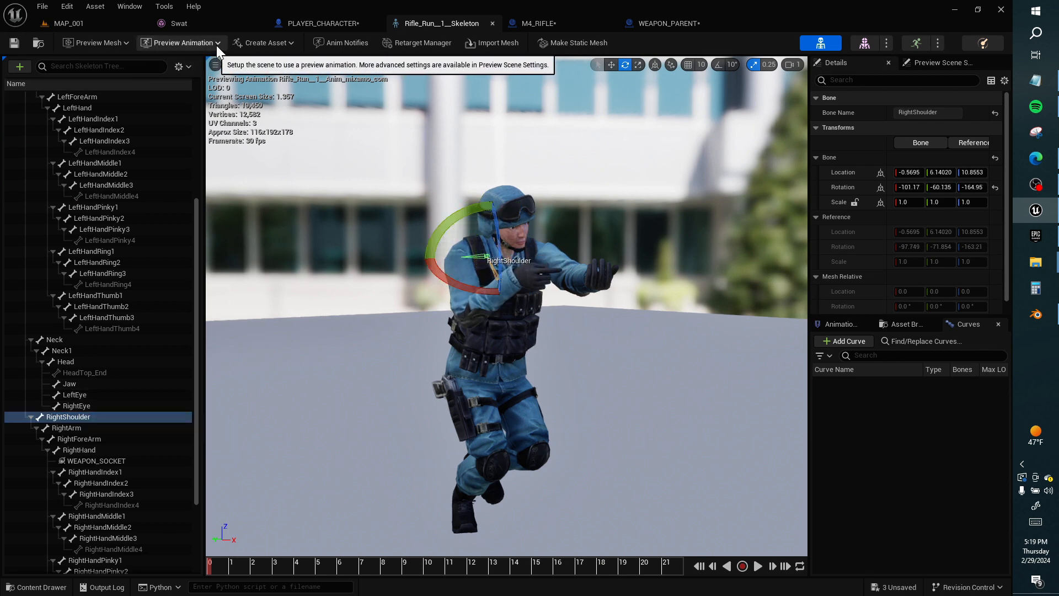
# Step: Create an animation from the current pose in the PLAYER_CHARACTER folder, name it RIFLE_POSE_1, and save it
pyautogui.click(266, 43)
pyautogui.moveTo(318, 73)
pyautogui.click(373, 101)
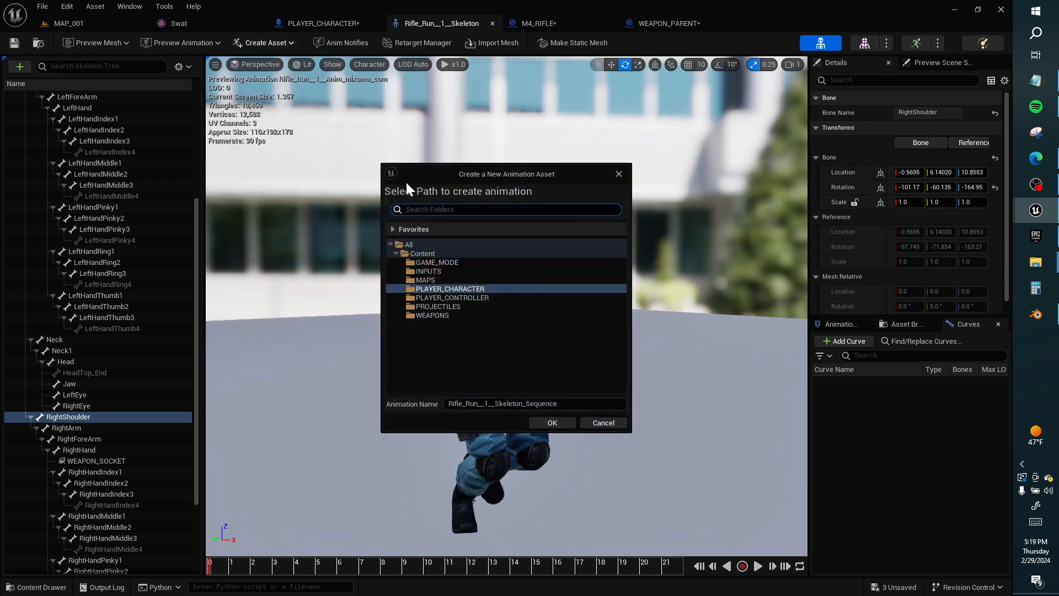
pyautogui.click(470, 287)
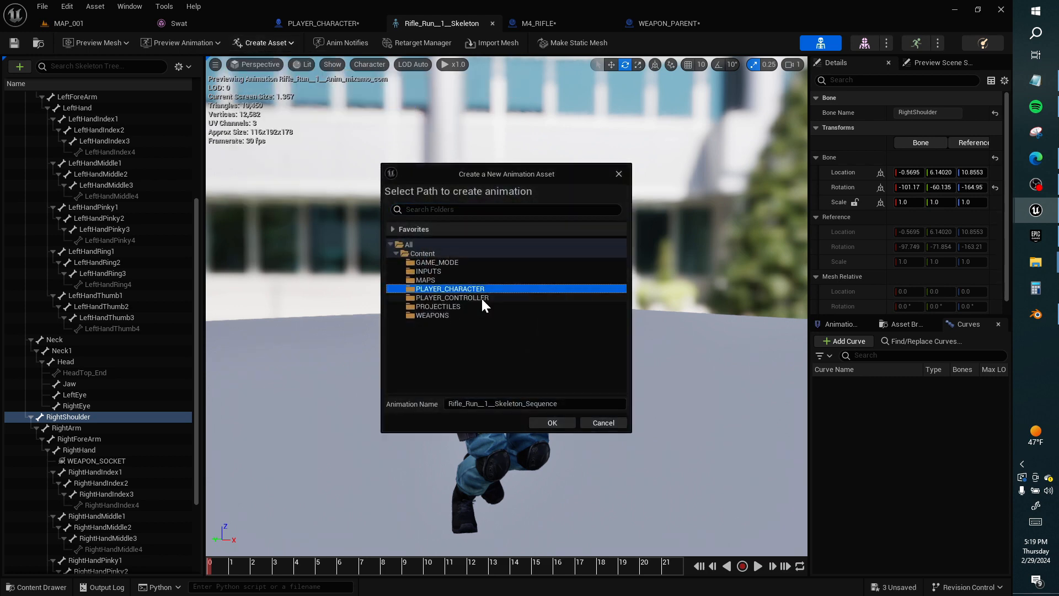
pyautogui.click(567, 405)
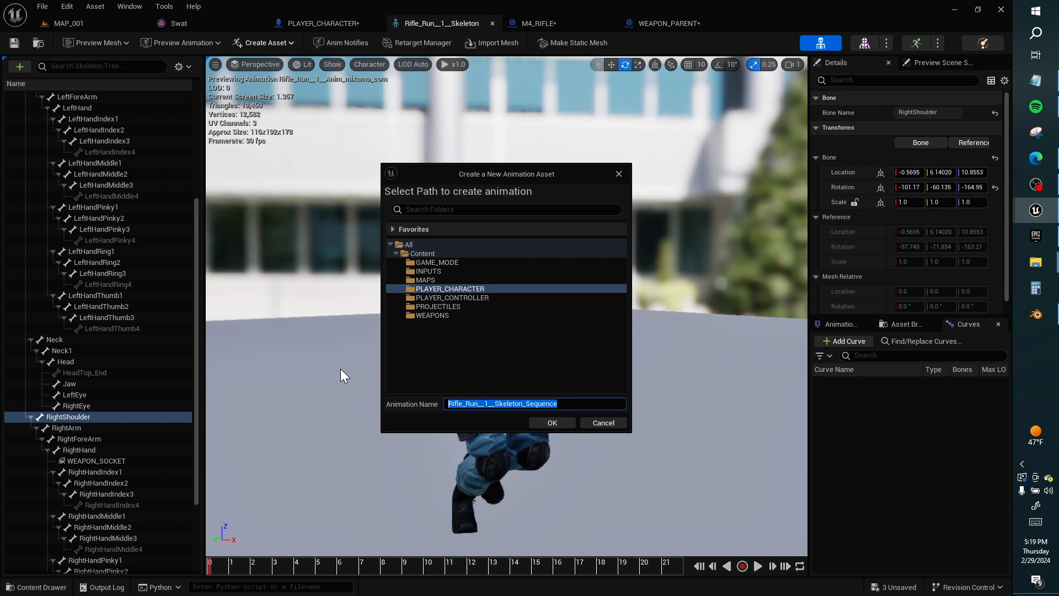
pyautogui.write('RIFLE_')
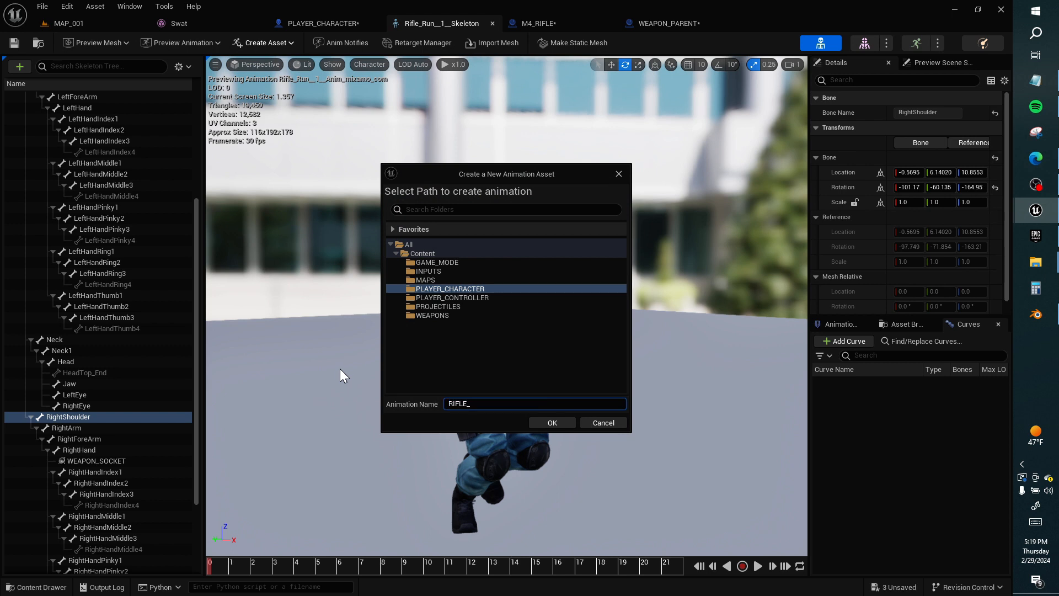
pyautogui.write('PS')
pyautogui.write('OSE_1')
pyautogui.press('Return')
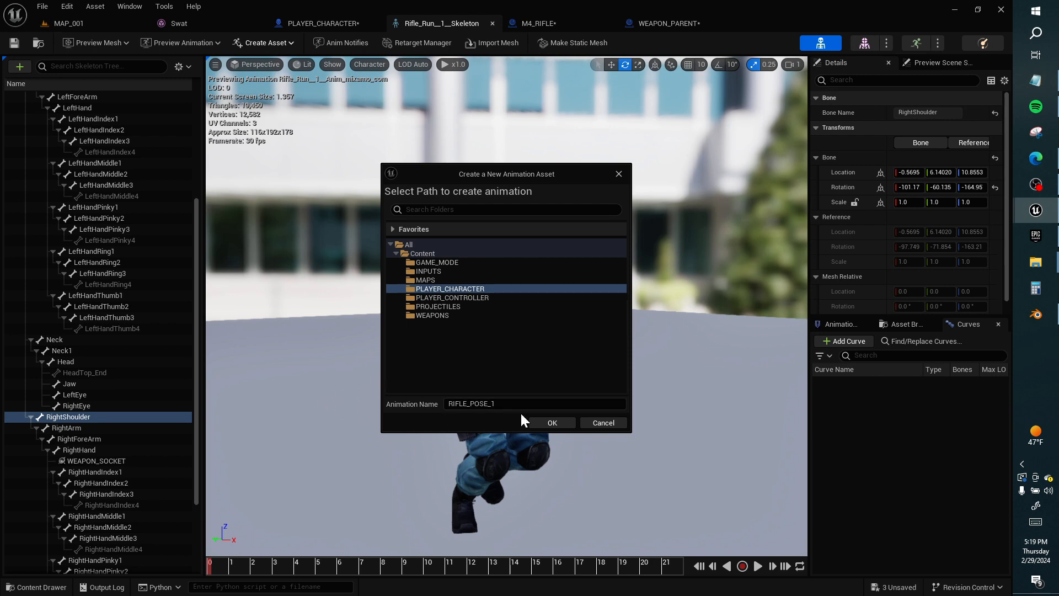
pyautogui.click(538, 424)
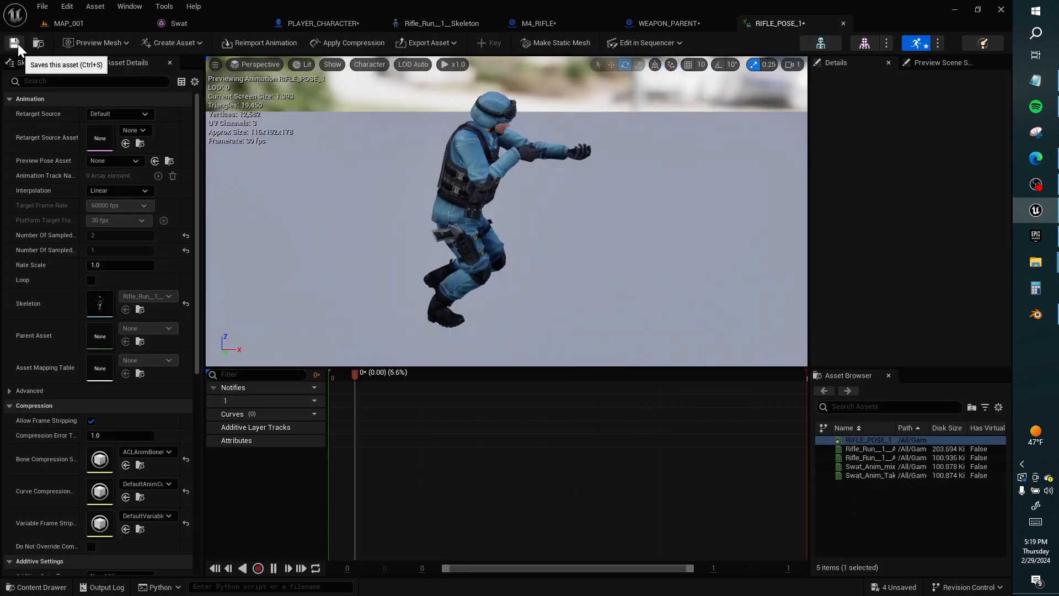
pyautogui.click(18, 44)
# Step: In PLAYER_CHARACTER, set the skeletal mesh's Anim to Play to RIFLE_POSE_1
pyautogui.click(326, 23)
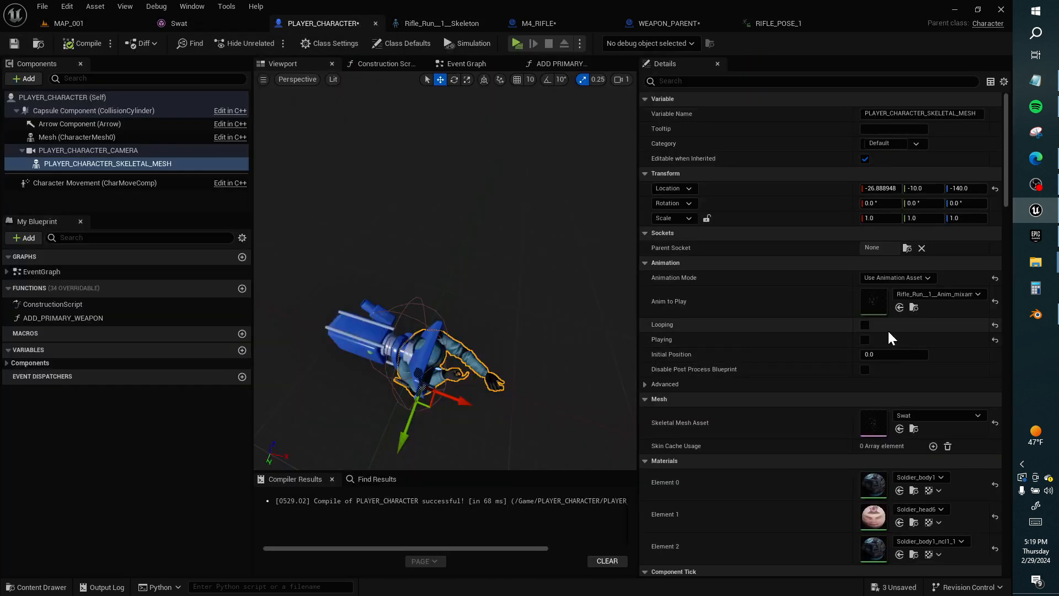
pyautogui.click(922, 294)
pyautogui.click(948, 419)
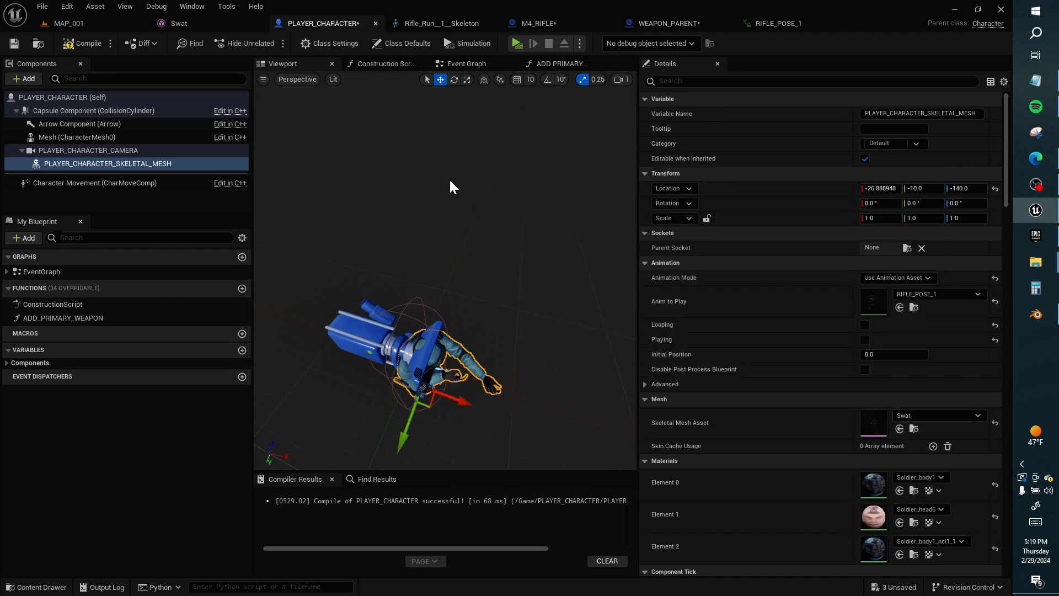
# Step: Play-test MAP_001 to check the arms and rifle with the RIFLE_POSE_1 animation, and close the preview
pyautogui.click(69, 23)
pyautogui.click(269, 42)
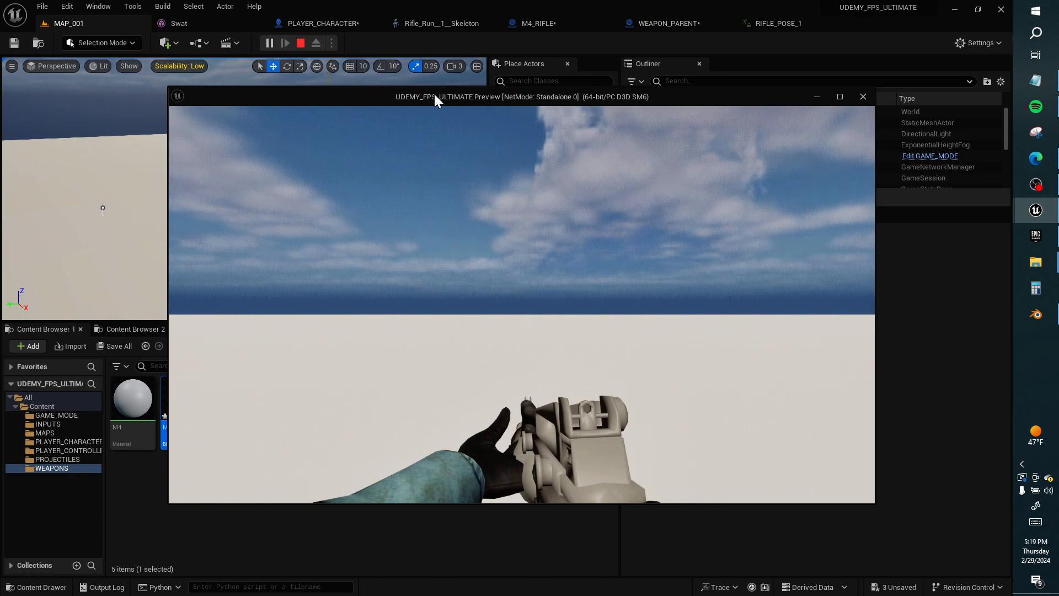
pyautogui.hotkey('alt', 'Tab')
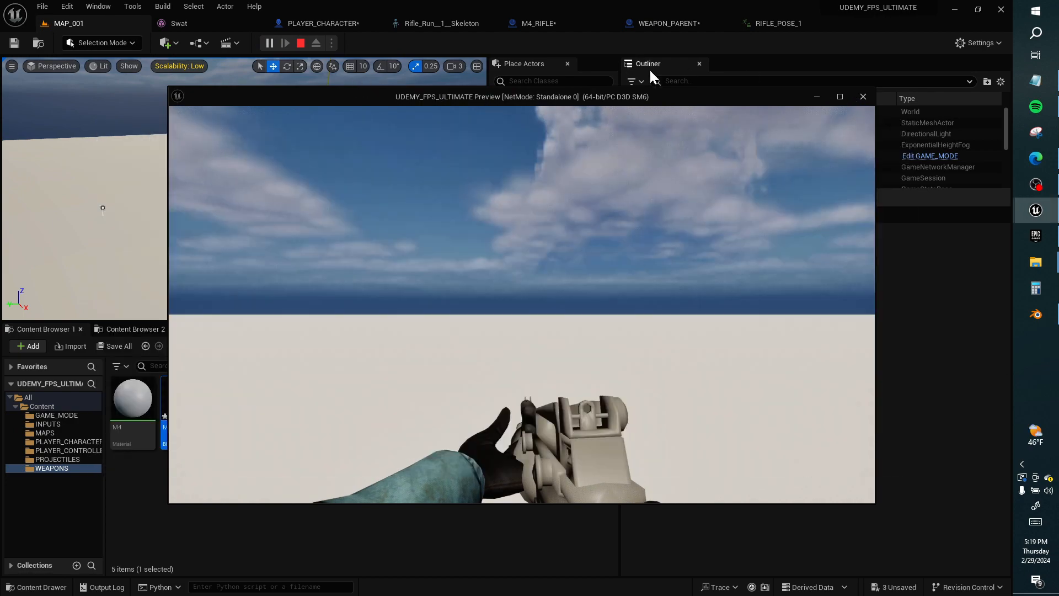
pyautogui.click(863, 101)
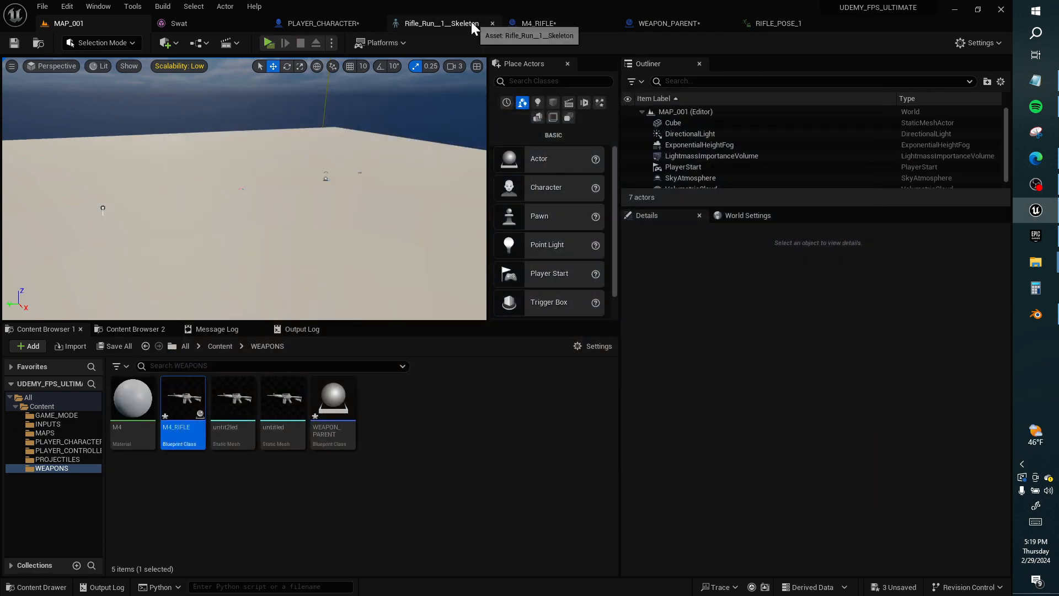
# Step: Return to the skeleton, raise WEAPON_SOCKET to a relative location of about -1.79, -2.42, 31.50, and save
pyautogui.click(773, 23)
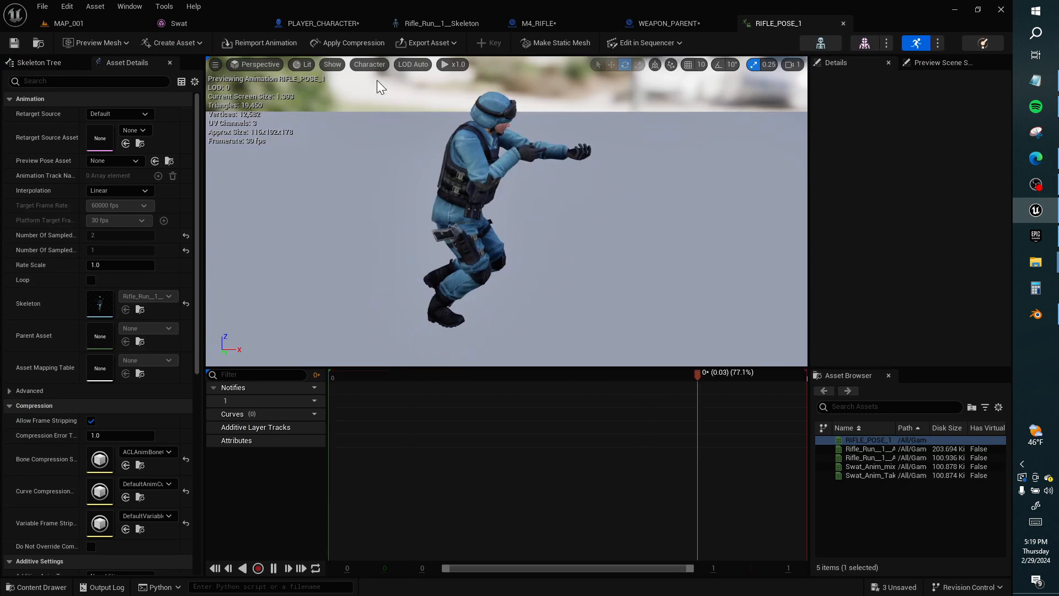
pyautogui.click(826, 42)
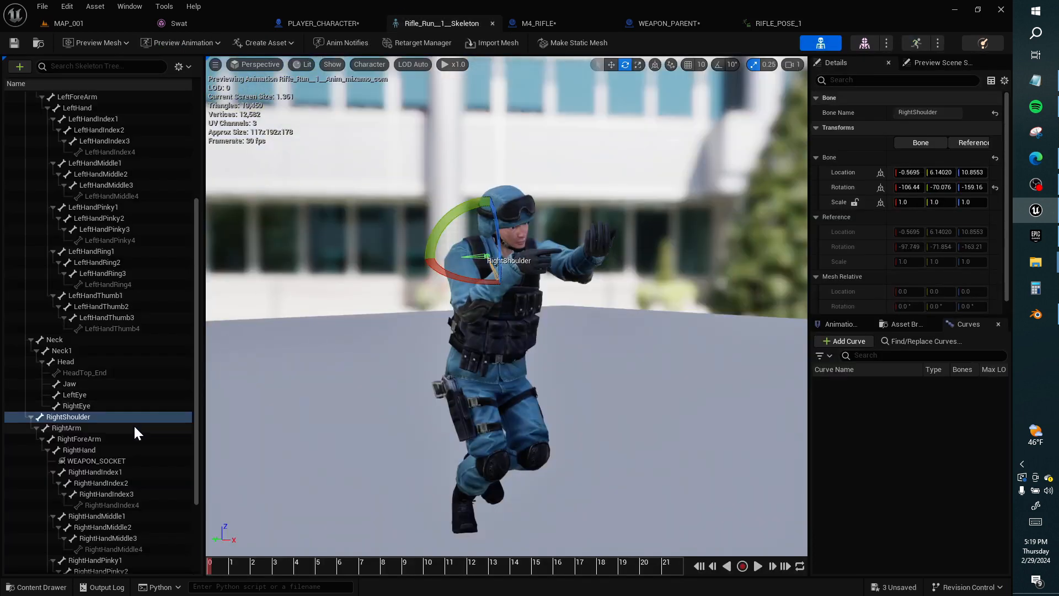
pyautogui.click(100, 460)
pyautogui.press('w')
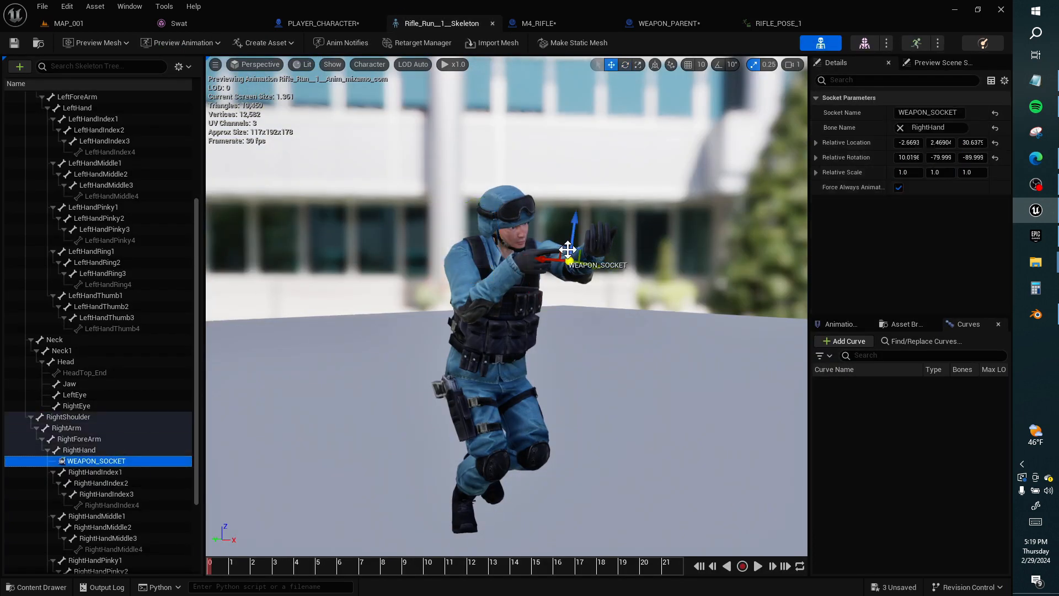
pyautogui.moveTo(574, 232); pyautogui.dragTo(575, 224)
pyautogui.click(15, 43)
# Step: Play-test MAP_001 to check the rifle after raising the socket, and stop the session
pyautogui.click(57, 24)
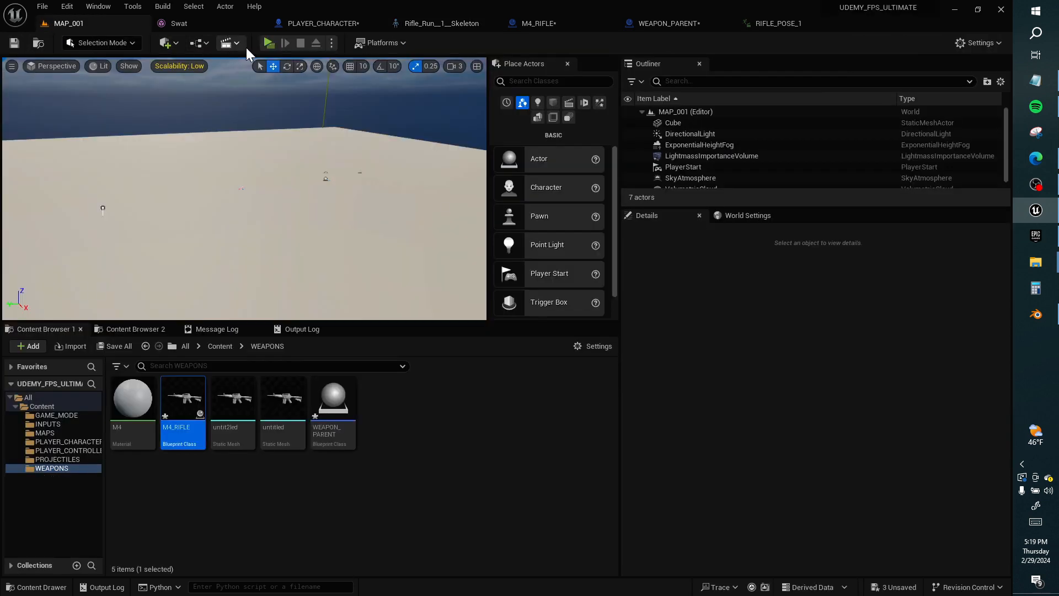
pyautogui.click(268, 43)
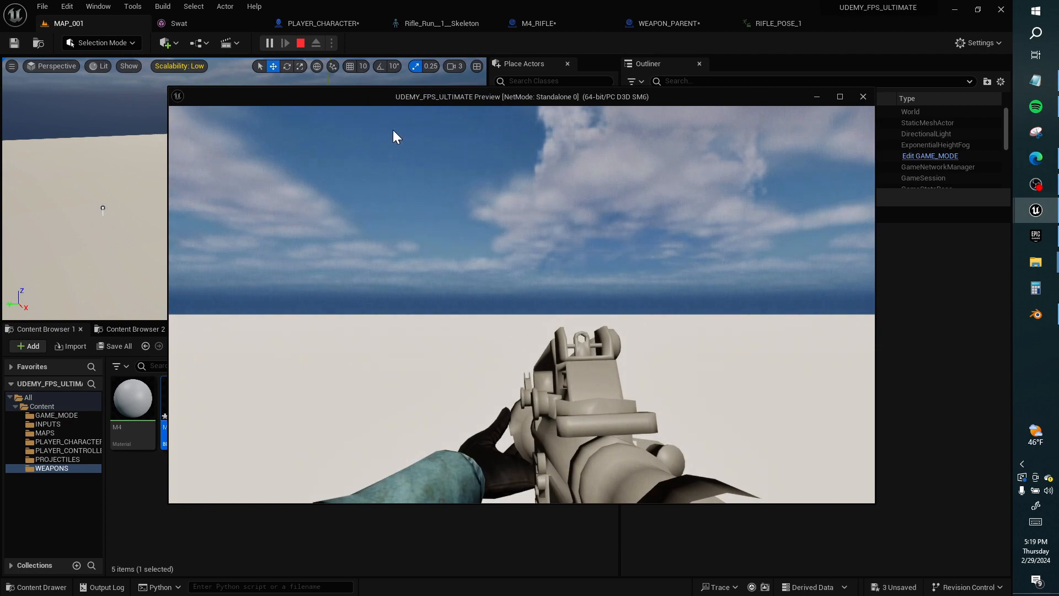
pyautogui.hotkey('alt', 'Tab')
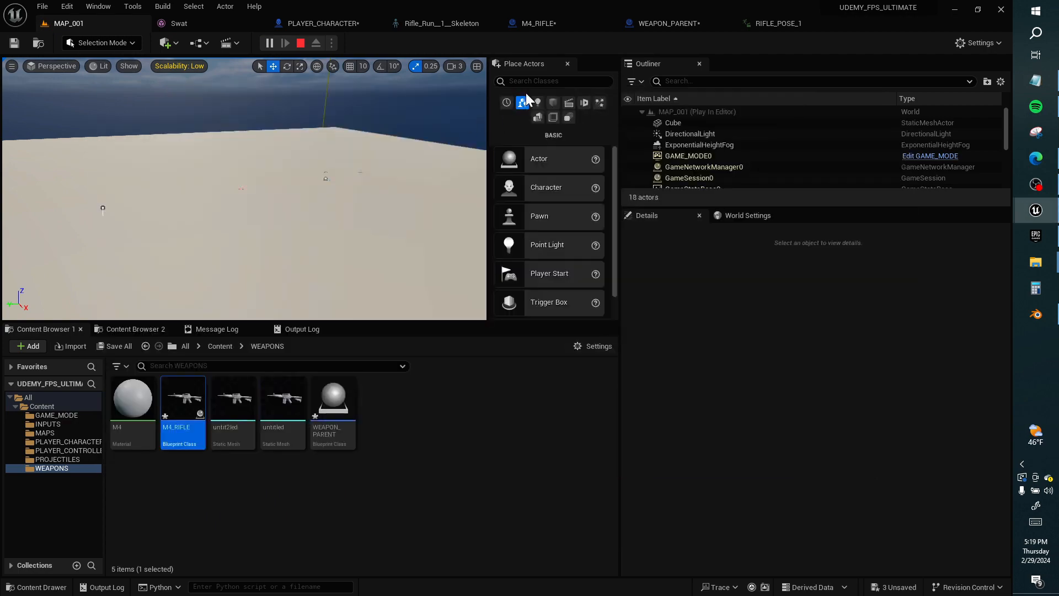
pyautogui.click(300, 43)
# Step: Rotate WEAPON_SOCKET in the skeleton to a relative rotation of about 161.57, -84.52, 118.22 and save
pyautogui.click(767, 24)
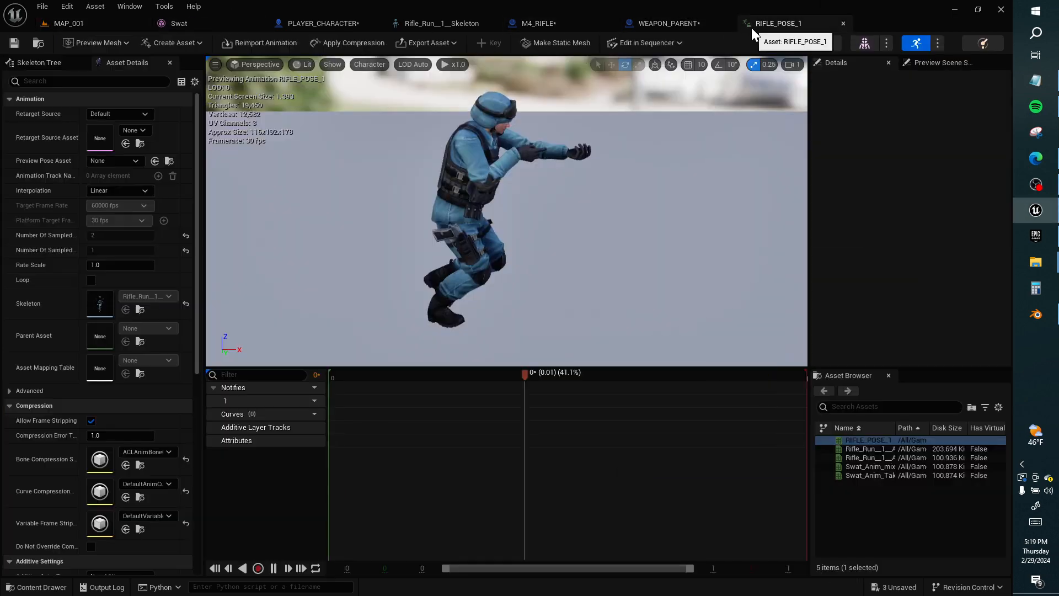
pyautogui.click(820, 43)
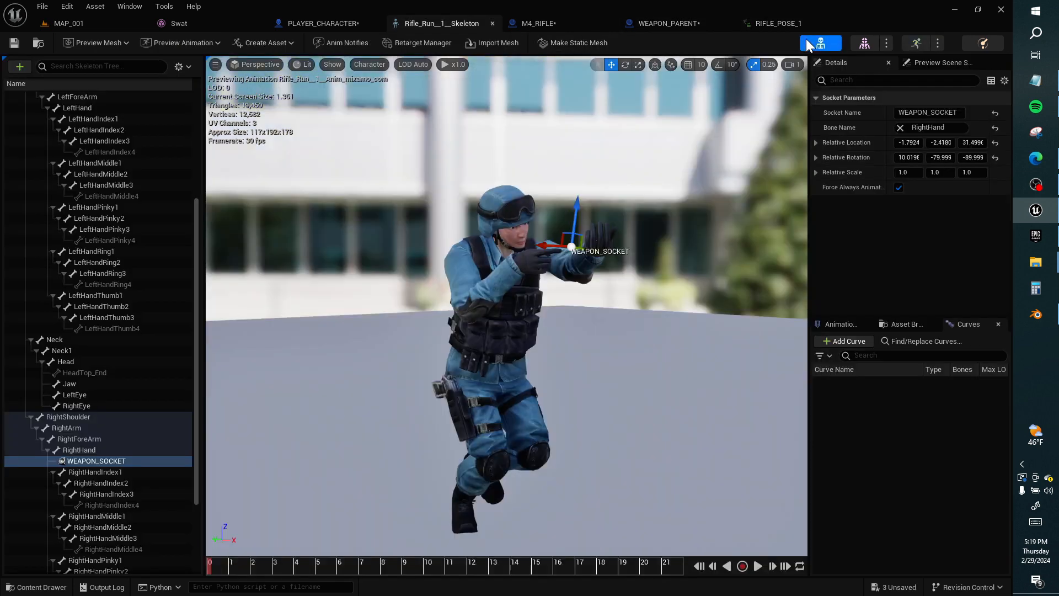
pyautogui.click(88, 461)
pyautogui.press('e')
pyautogui.moveTo(613, 284); pyautogui.dragTo(525, 246)
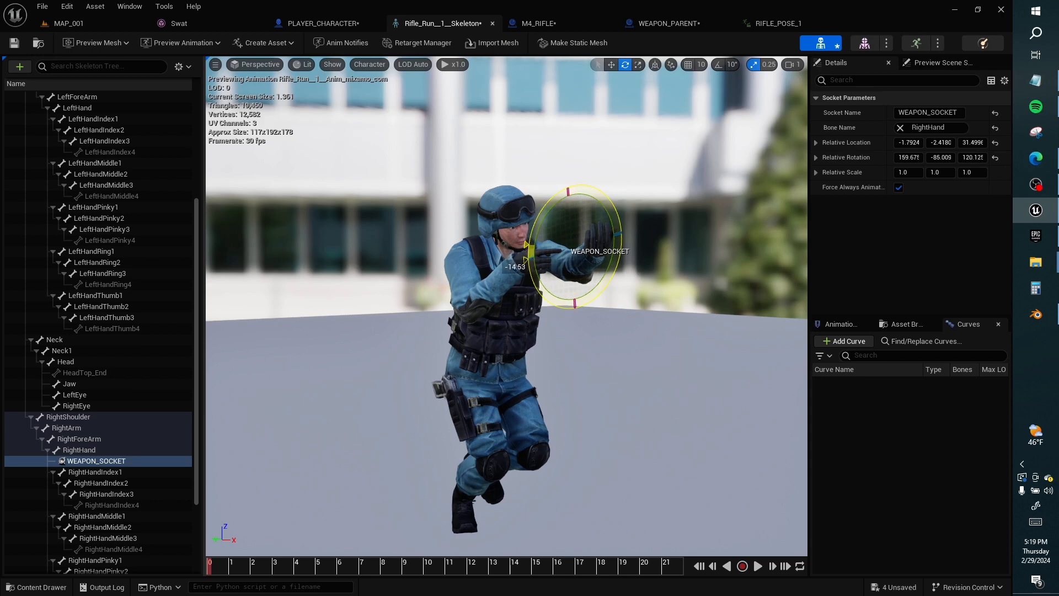
pyautogui.click(14, 43)
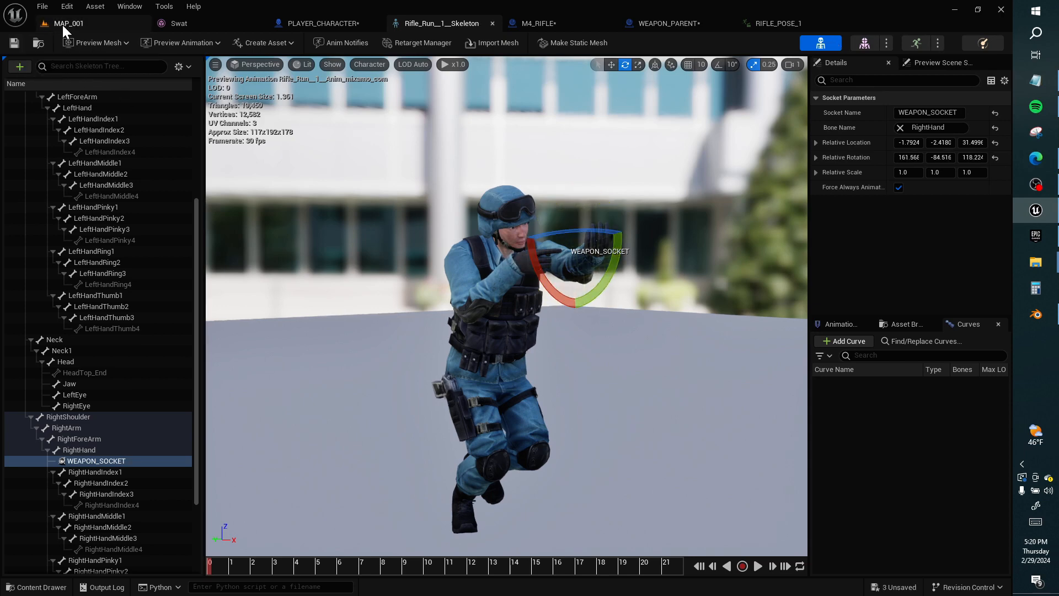
# Step: Play-test MAP_001 to check the rifle's orientation with the new socket rotation
pyautogui.click(61, 25)
pyautogui.click(270, 43)
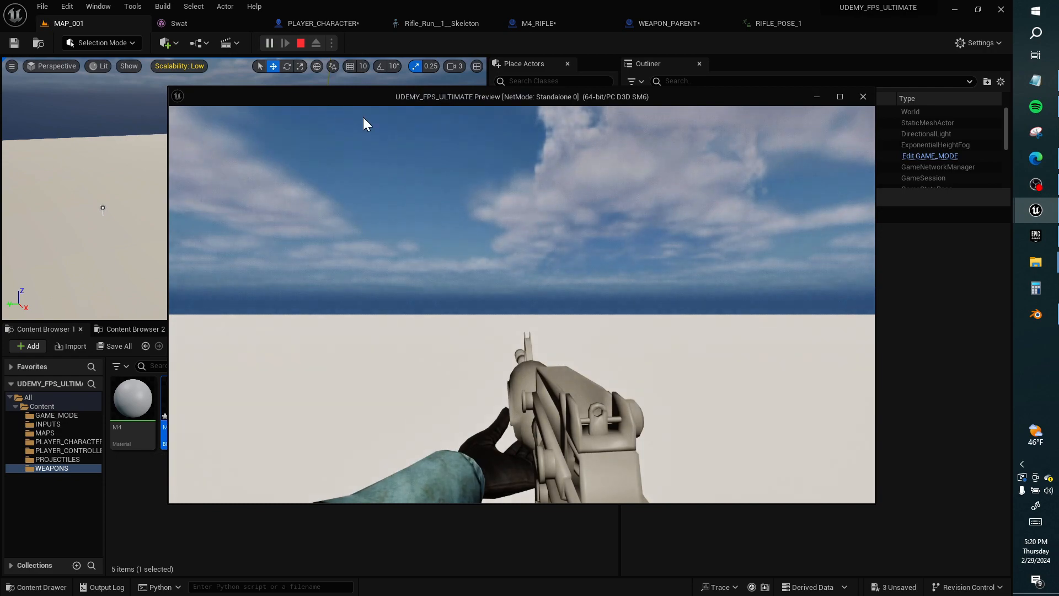